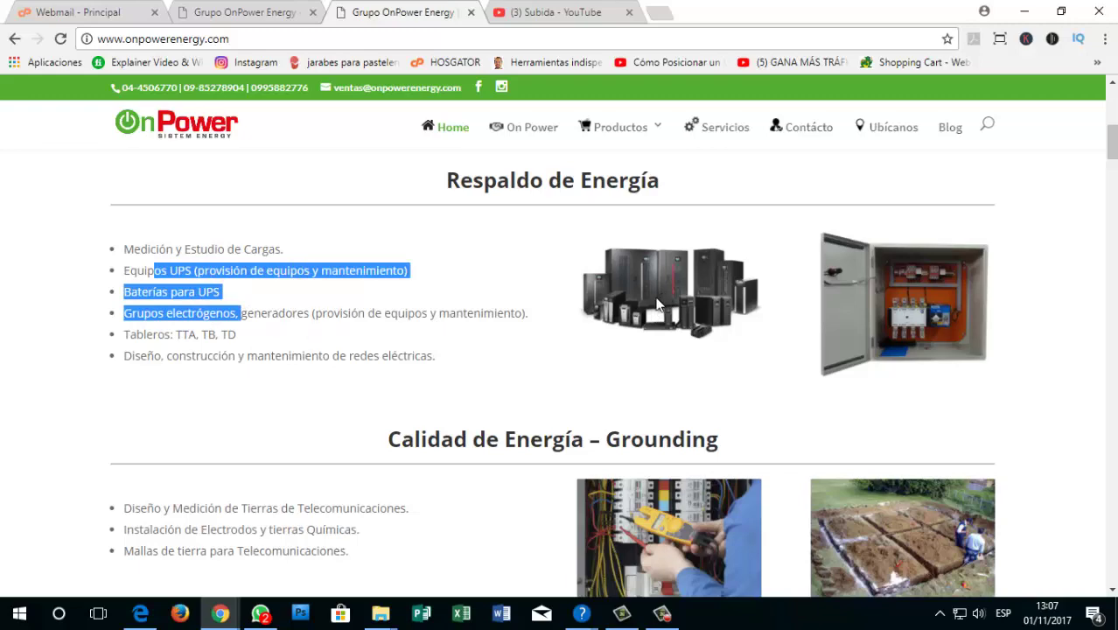
# Step: Review the OnPower home page, including the header contact details, the specialty sections and the main navigation
pyautogui.scroll(7, 663, 298)
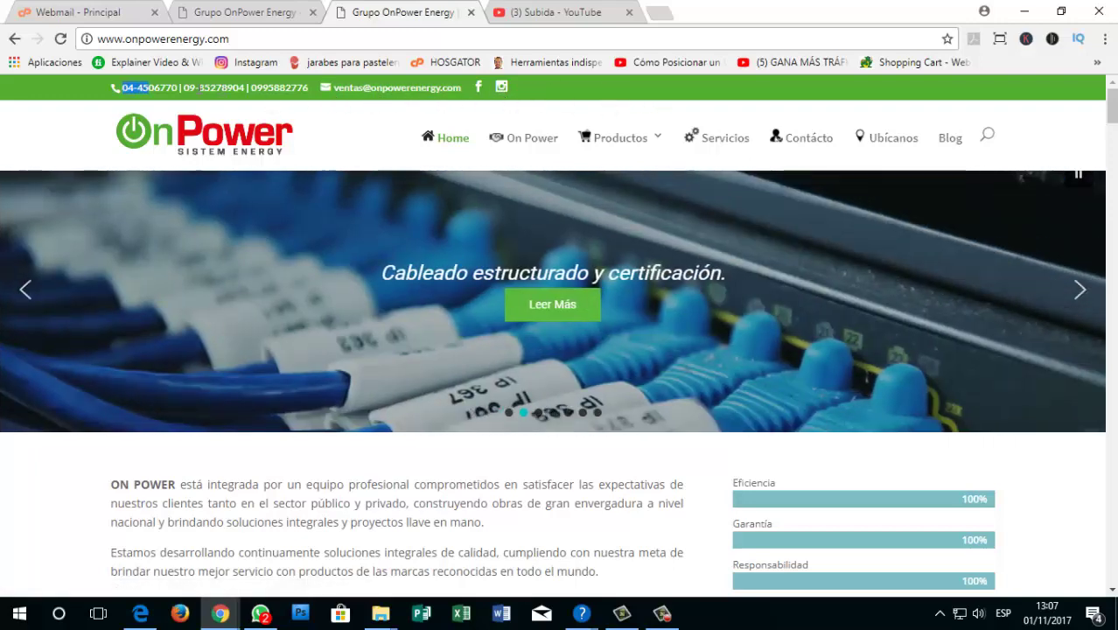
pyautogui.click(200, 88)
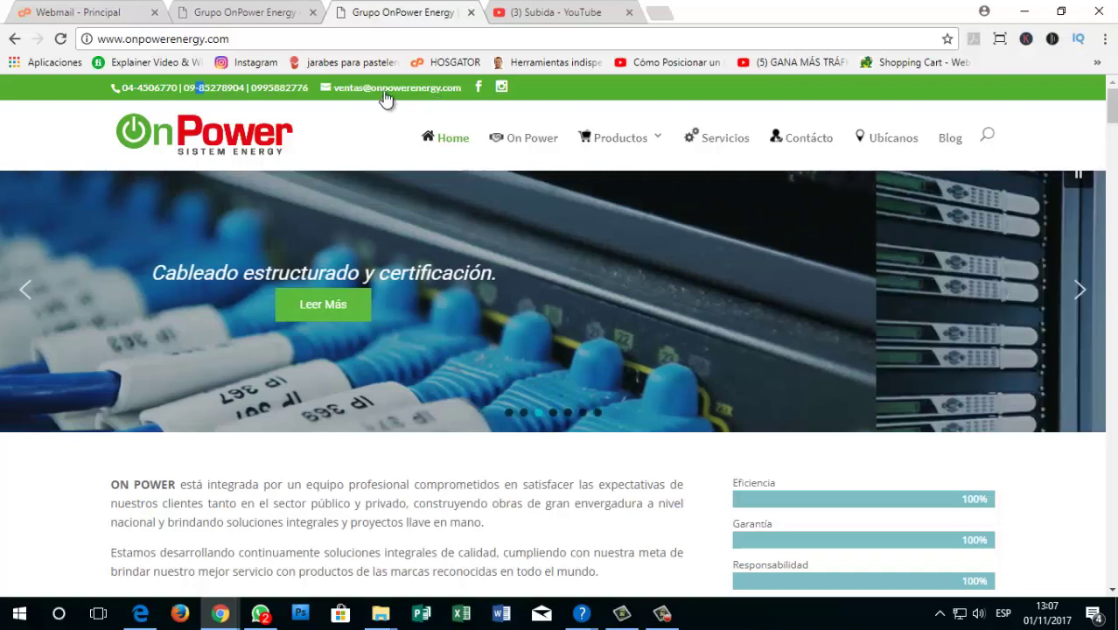
pyautogui.scroll(-4, 585, 317)
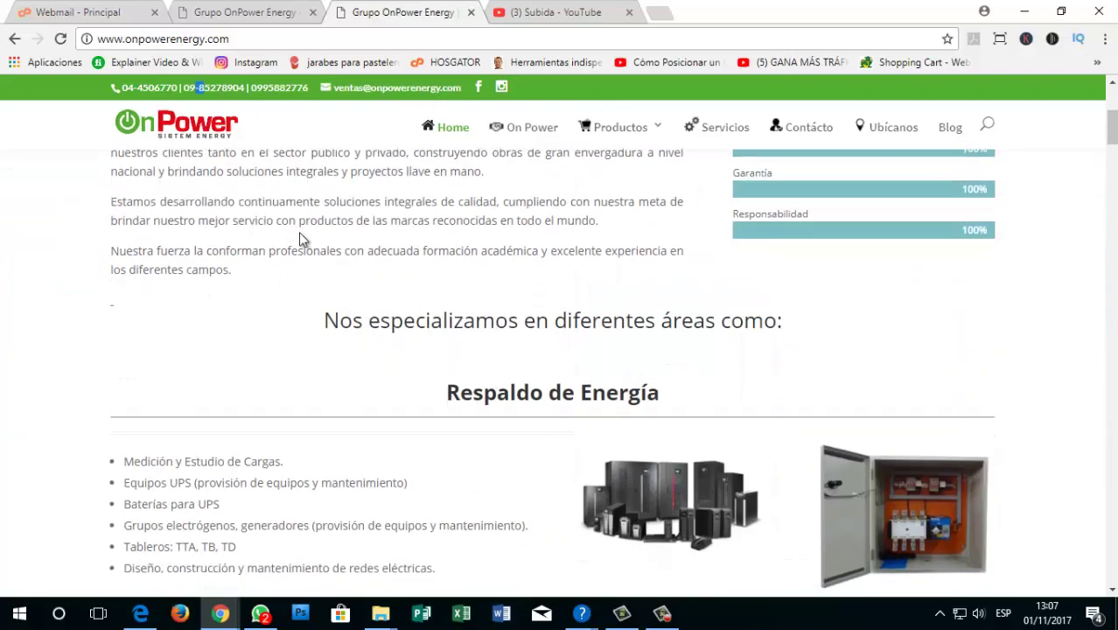
pyautogui.scroll(-15, 282, 254)
pyautogui.scroll(18, 310, 250)
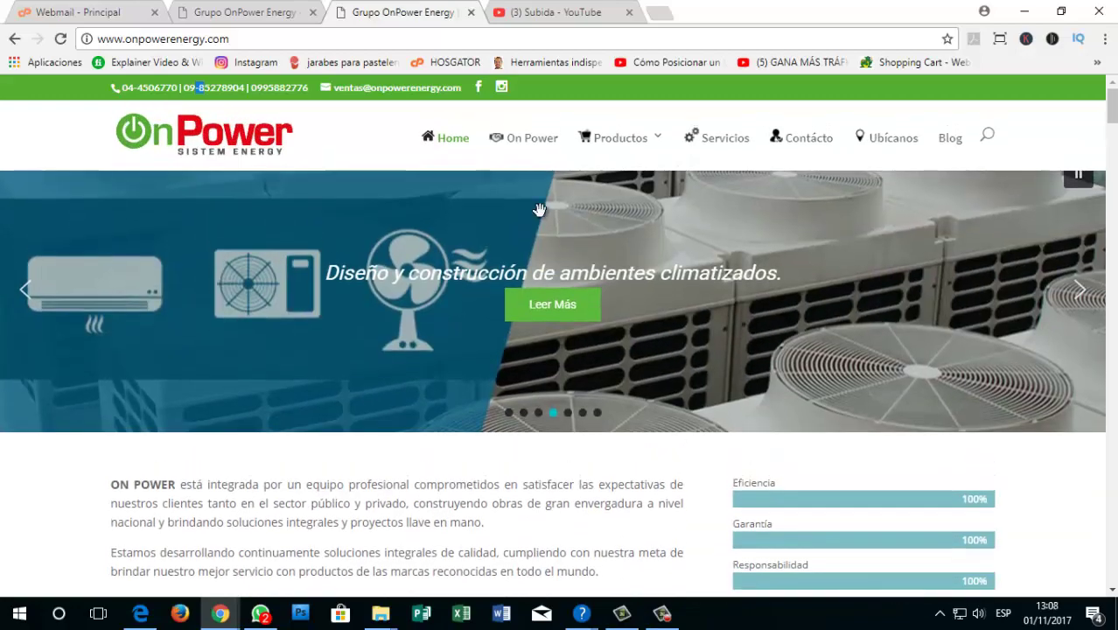
pyautogui.moveTo(660, 146)
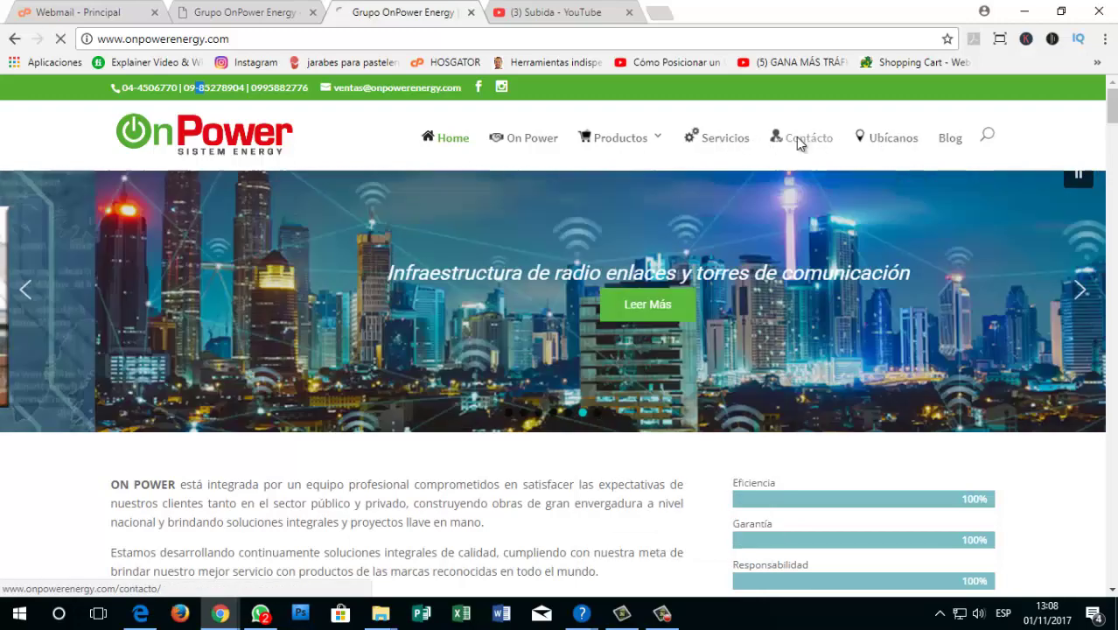
# Step: Visit the Contácto and Servicios pages, and look through the listed services and the Productos and UPS submenus
pyautogui.click(798, 142)
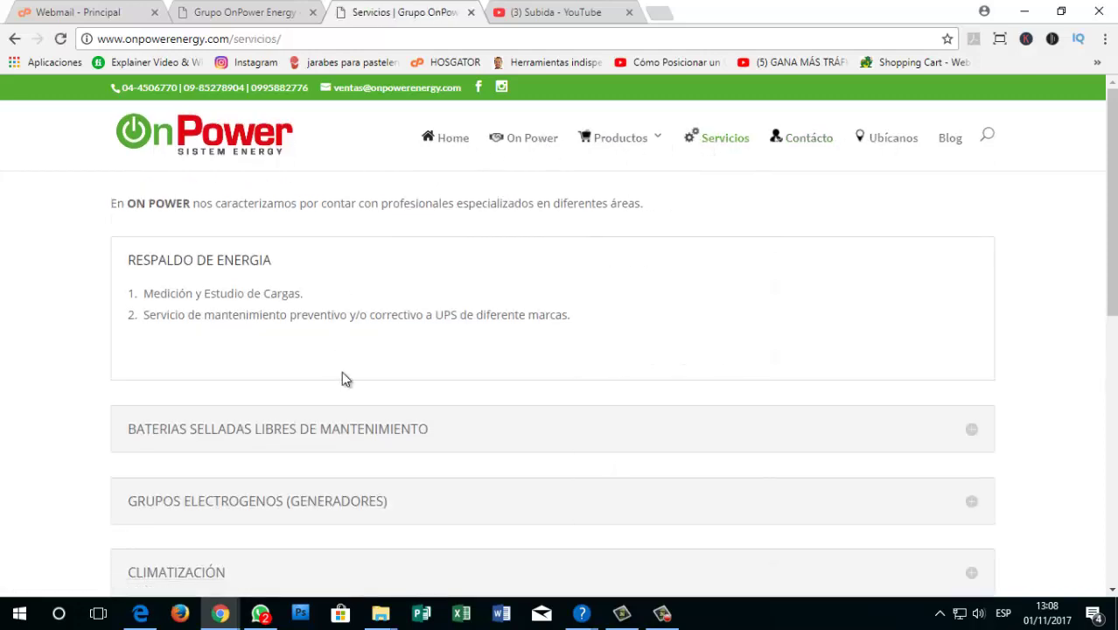
pyautogui.scroll(-1, 341, 350)
pyautogui.scroll(-10, 342, 306)
pyautogui.scroll(11, 344, 311)
pyautogui.moveTo(618, 156)
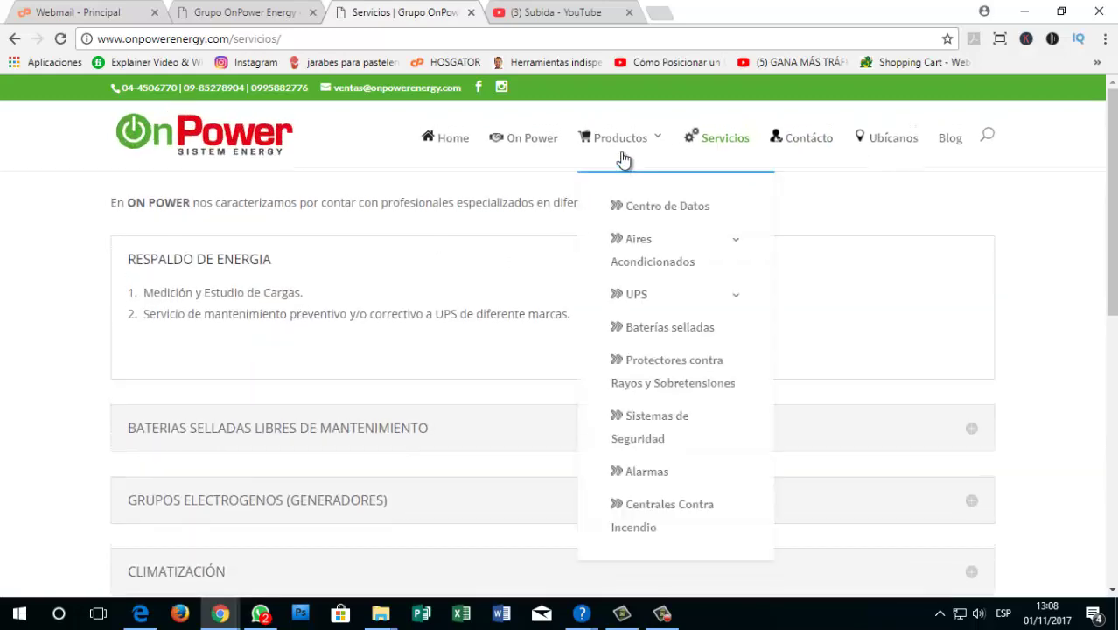
pyautogui.moveTo(623, 304)
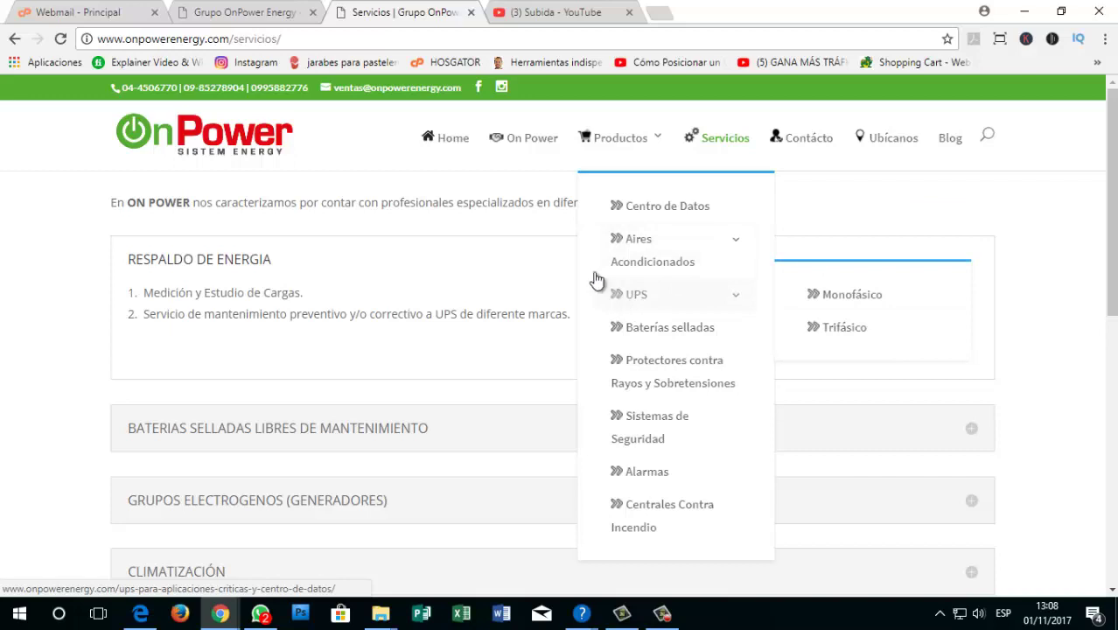
pyautogui.click(310, 39)
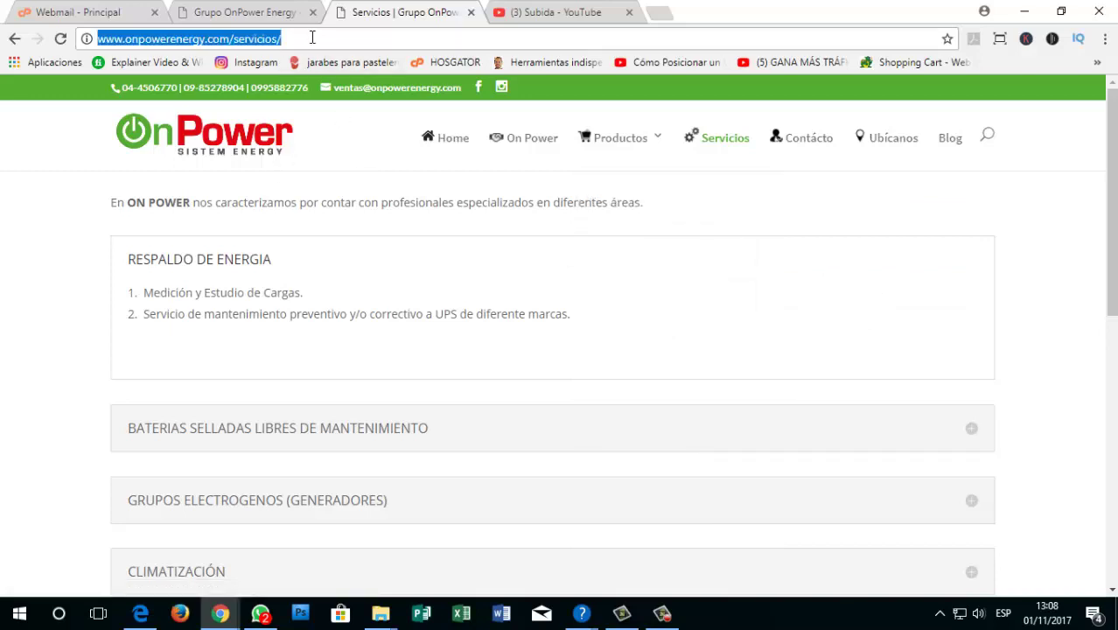
pyautogui.click(276, 12)
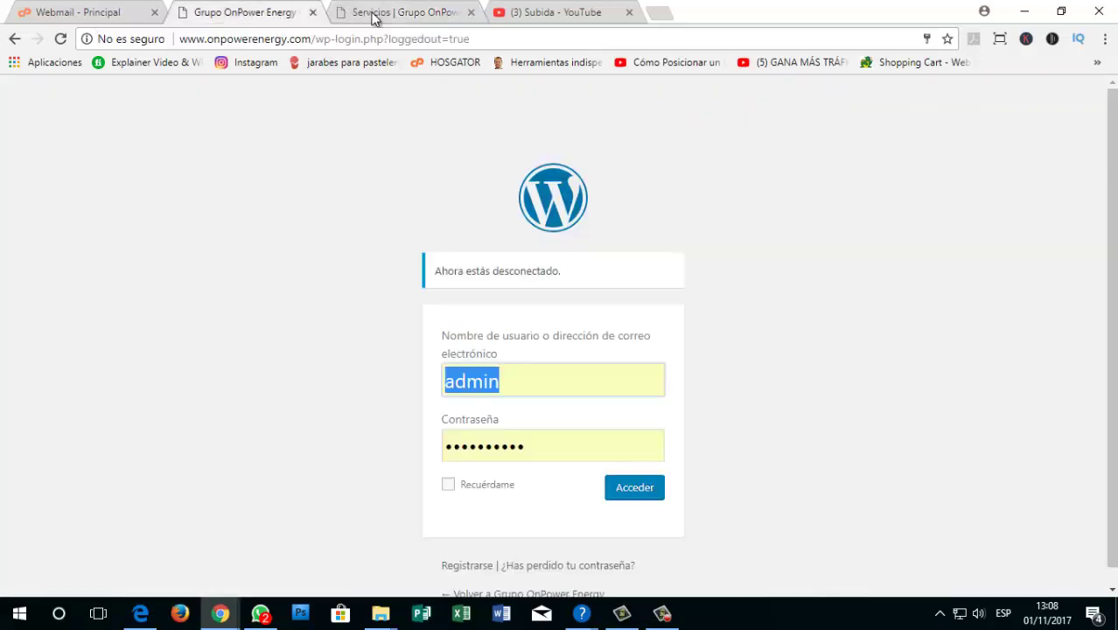
pyautogui.click(395, 13)
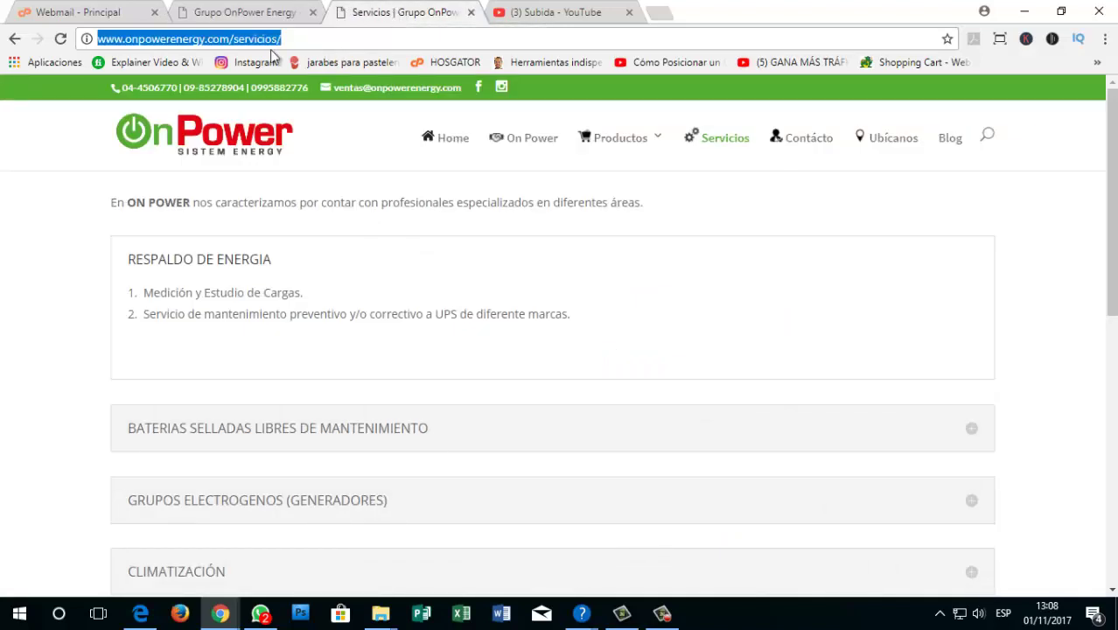
pyautogui.click(452, 33)
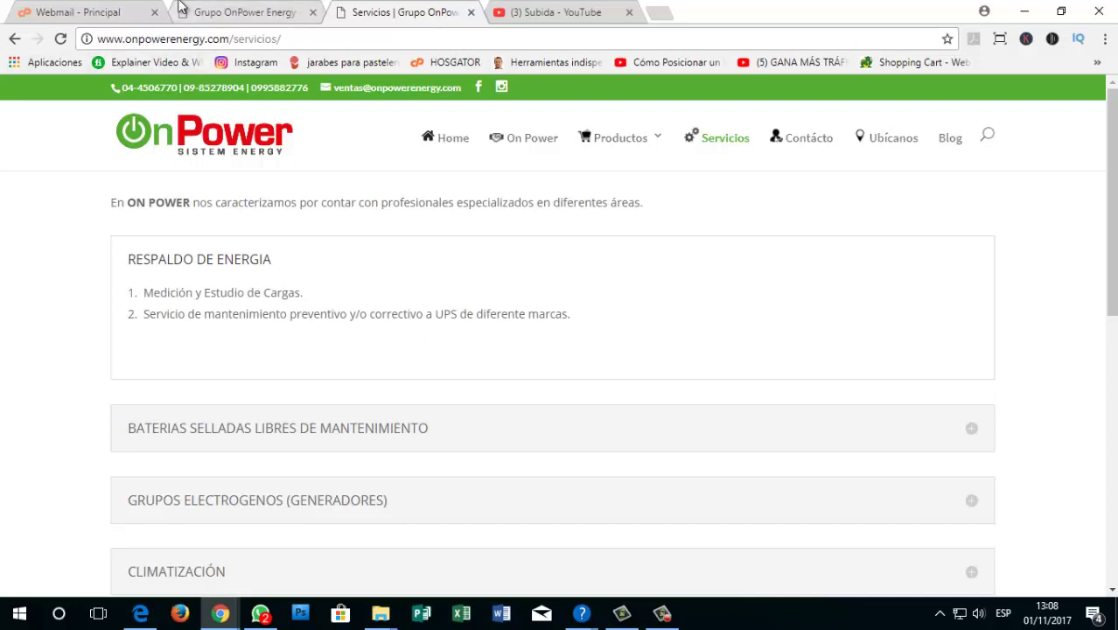
pyautogui.press('BackSpace')
pyautogui.press('BackSpace')
pyautogui.press('BackSpace')
pyautogui.press('BackSpace')
pyautogui.press('BackSpace')
pyautogui.press('BackSpace')
pyautogui.press('BackSpace')
pyautogui.press('BackSpace')
pyautogui.press('BackSpace')
pyautogui.press('BackSpace')
pyautogui.press('BackSpace')
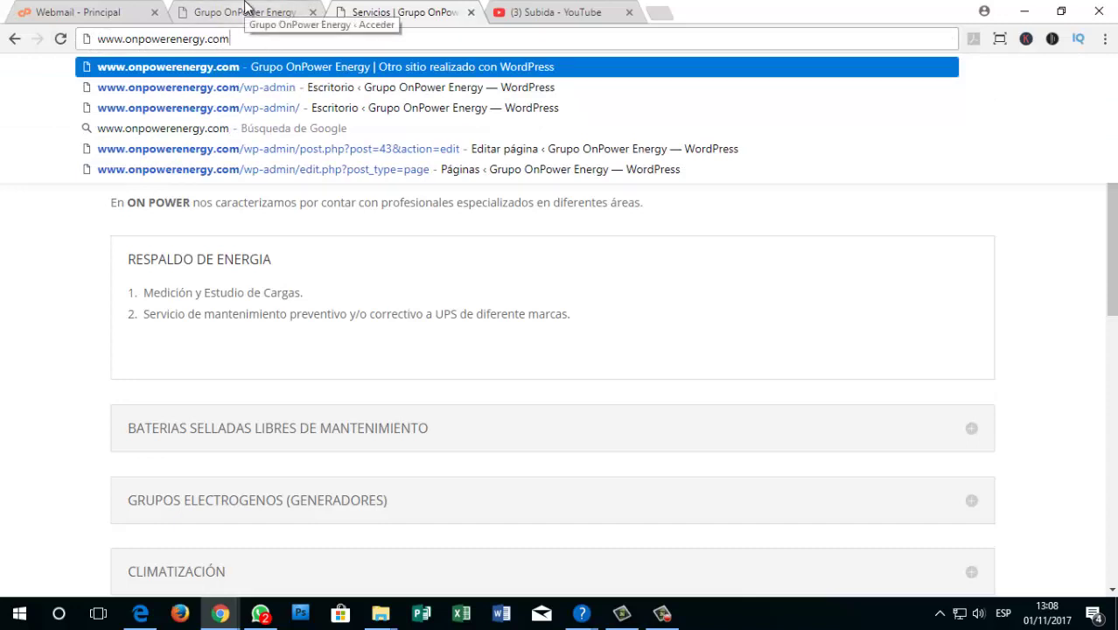
pyautogui.write('/')
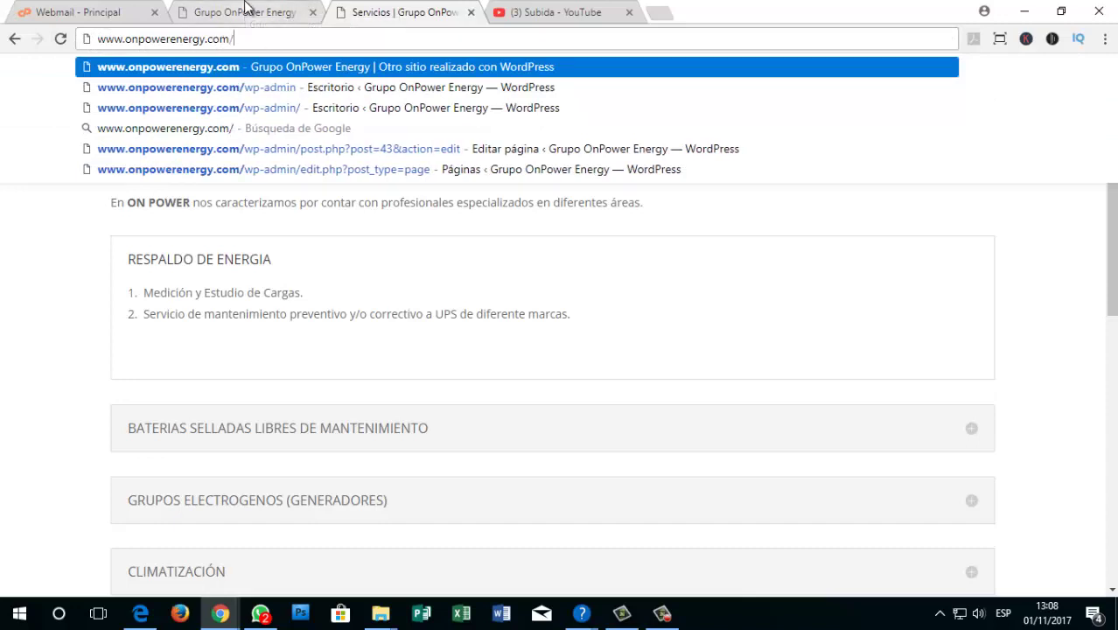
pyautogui.write('wp')
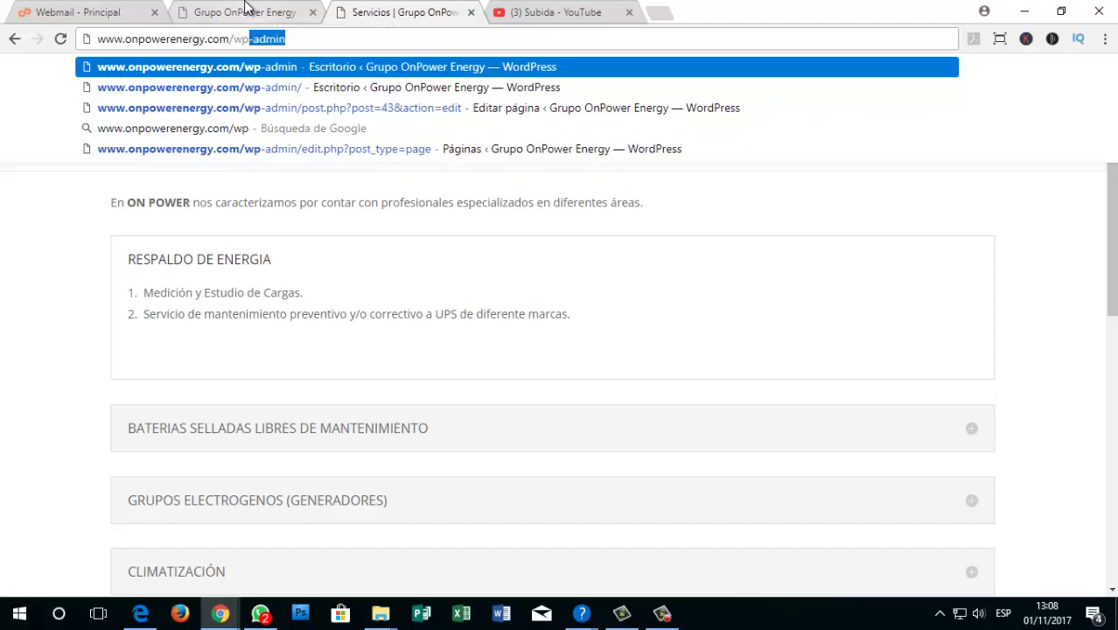
pyautogui.write('-ad')
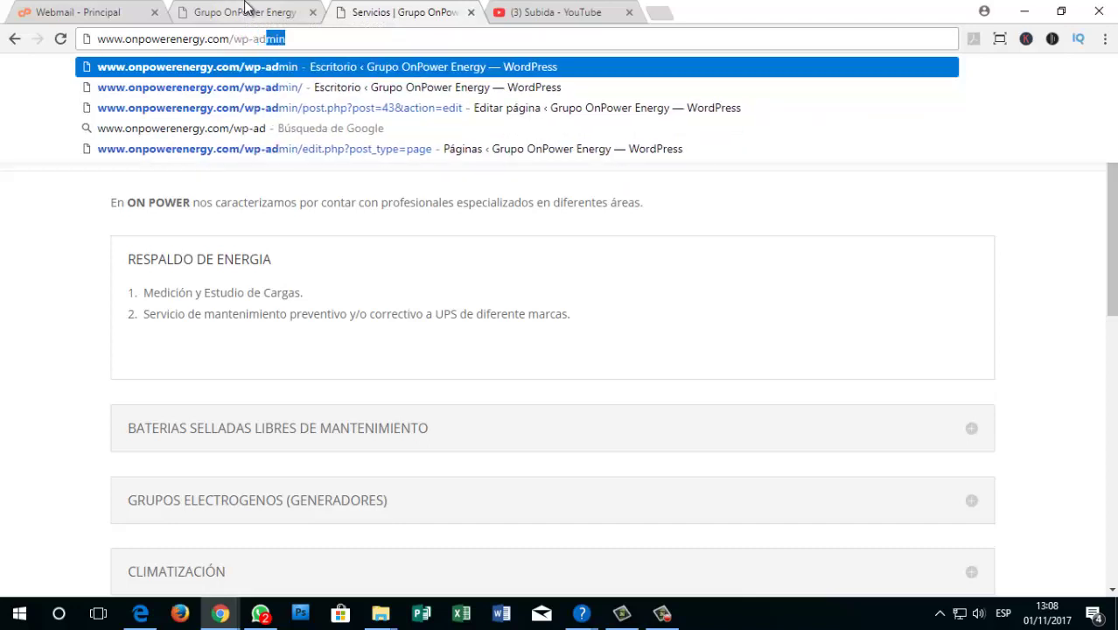
pyautogui.write('min')
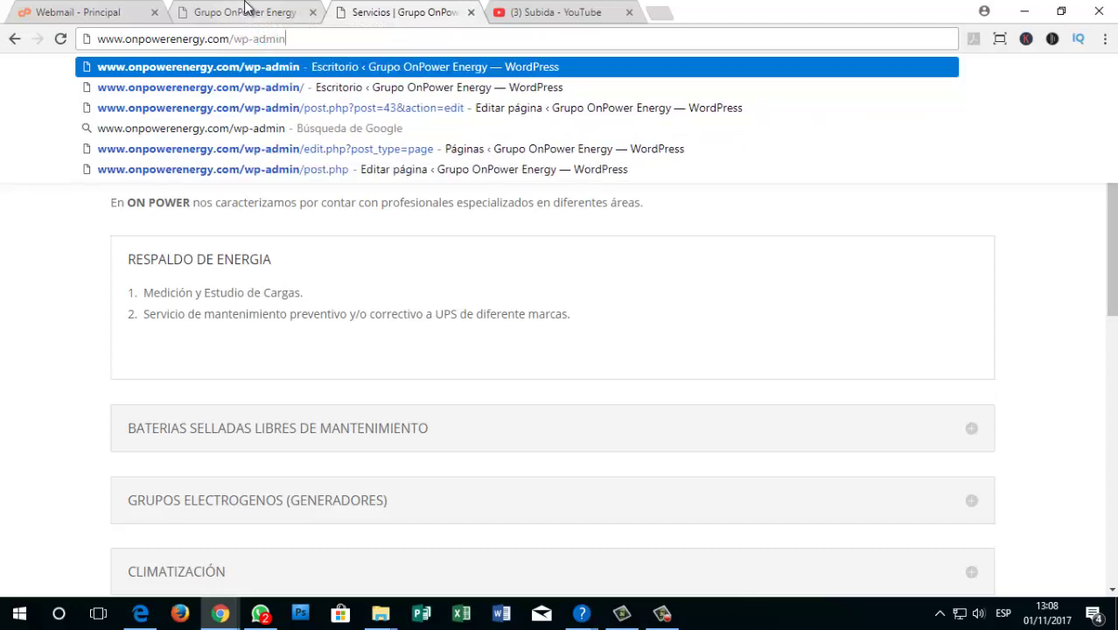
pyautogui.press('Return')
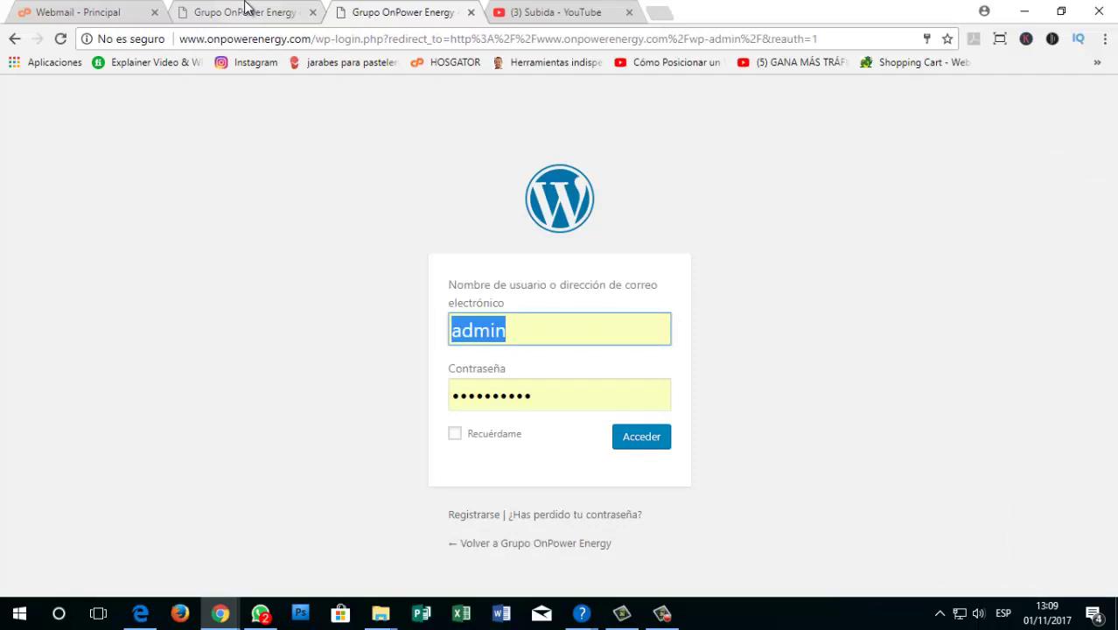
# Step: Log in to the WordPress dashboard with the prefilled admin credentials and glance over the available administration sections
pyautogui.click(637, 447)
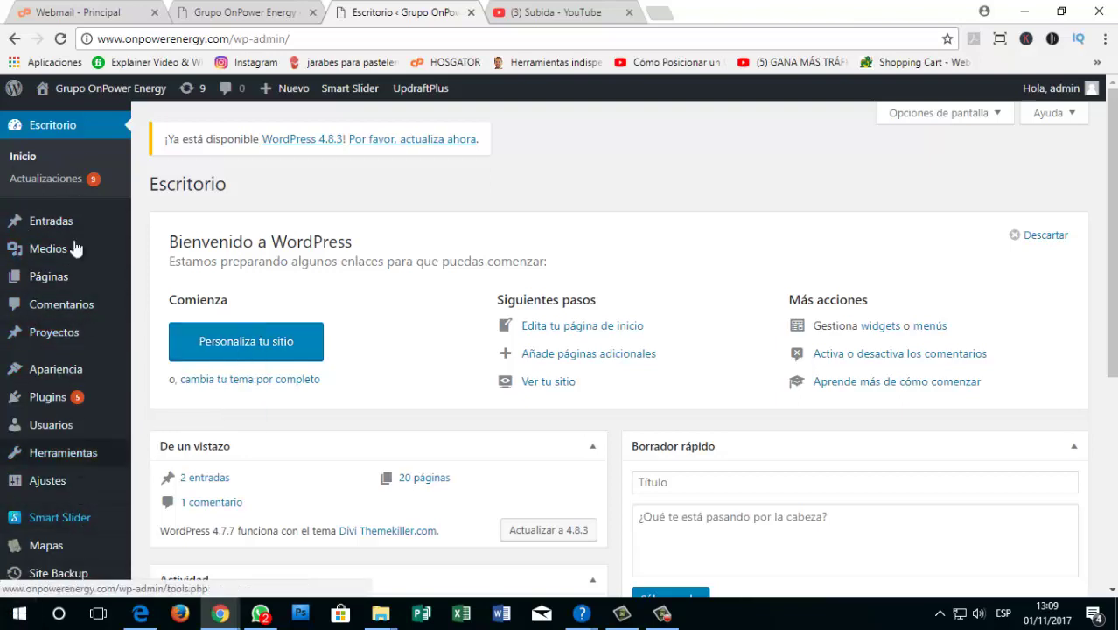
pyautogui.moveTo(75, 480)
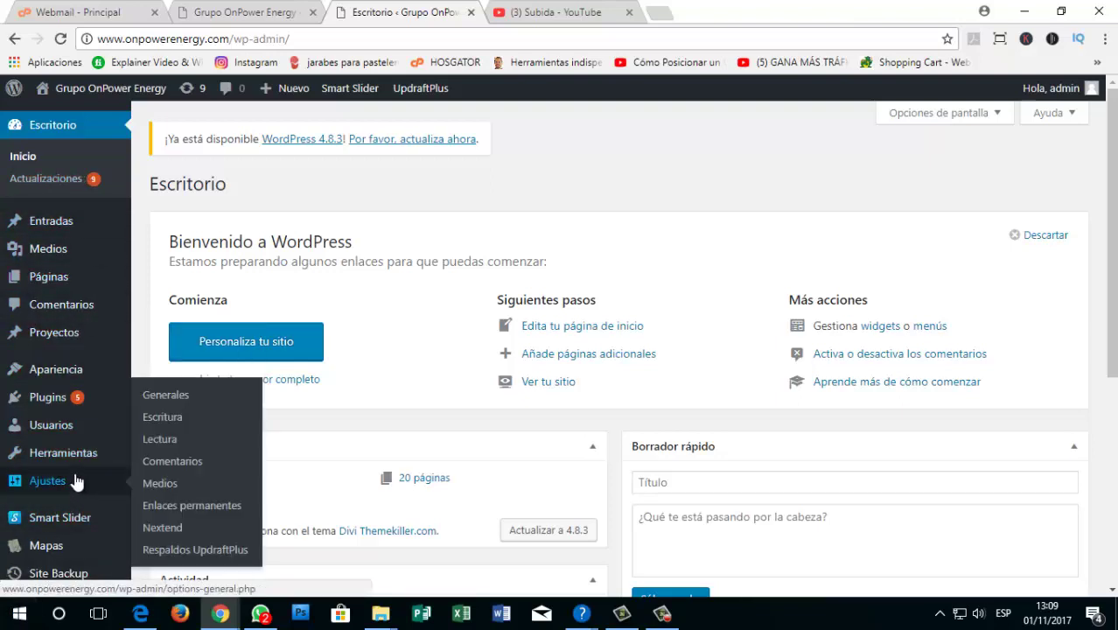
pyautogui.moveTo(88, 327)
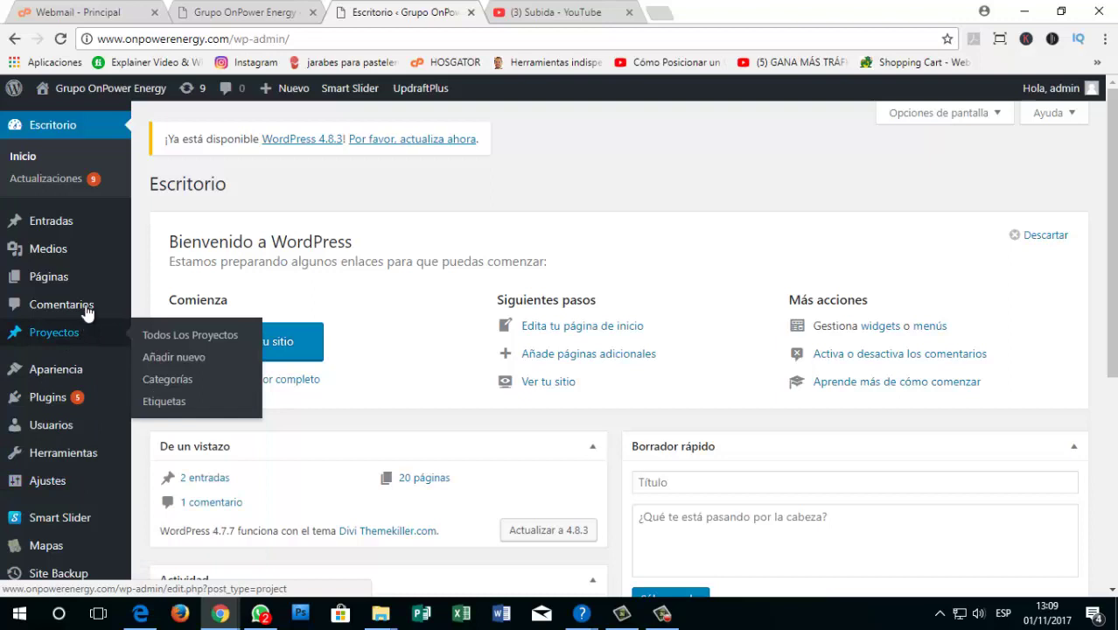
pyautogui.click(251, 13)
pyautogui.click(376, 12)
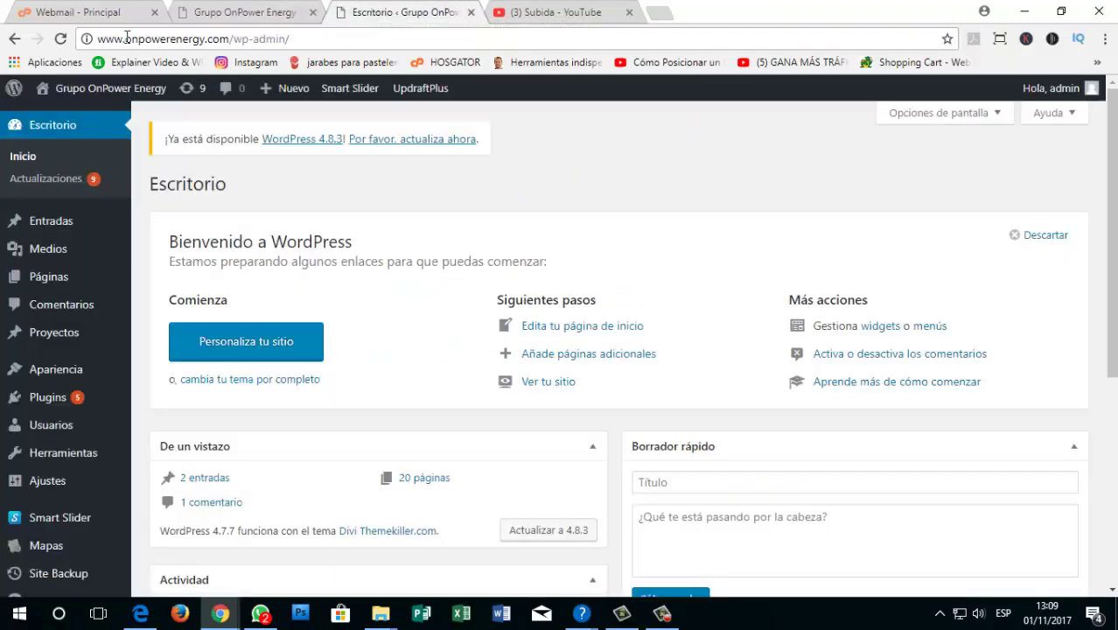
# Step: Open the public site from the dashboard in a separate browser tab and view its home page
pyautogui.moveTo(96, 89)
pyautogui.rightClick(77, 129)
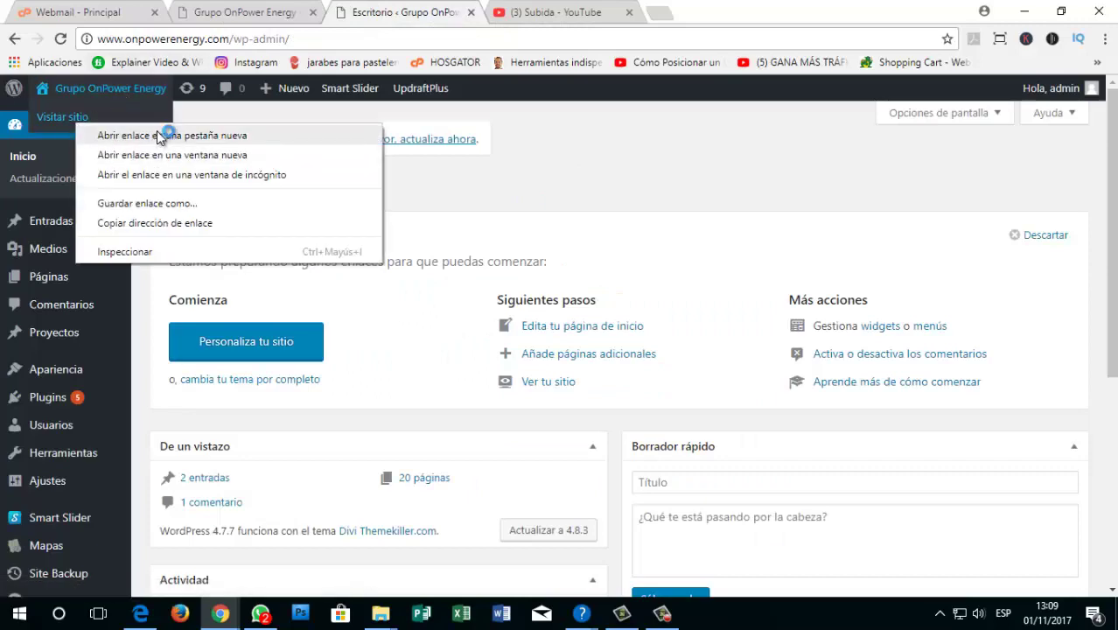
pyautogui.click(157, 138)
pyautogui.click(560, 12)
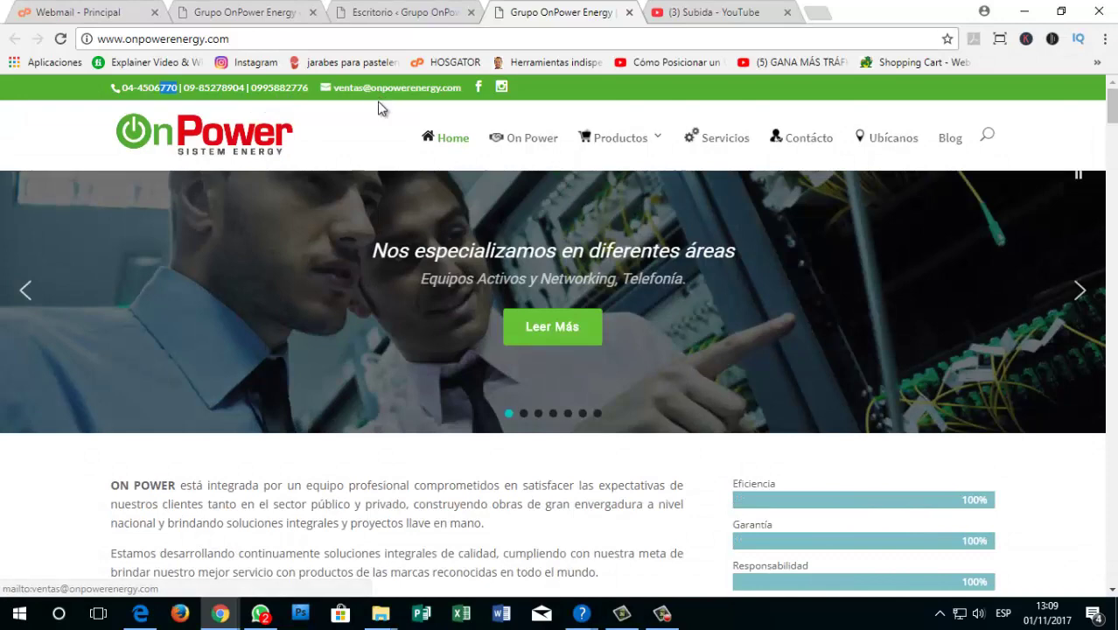
# Step: Return to the WordPress dashboard, and go through the Divi theme options to the theme customizer
pyautogui.click(391, 9)
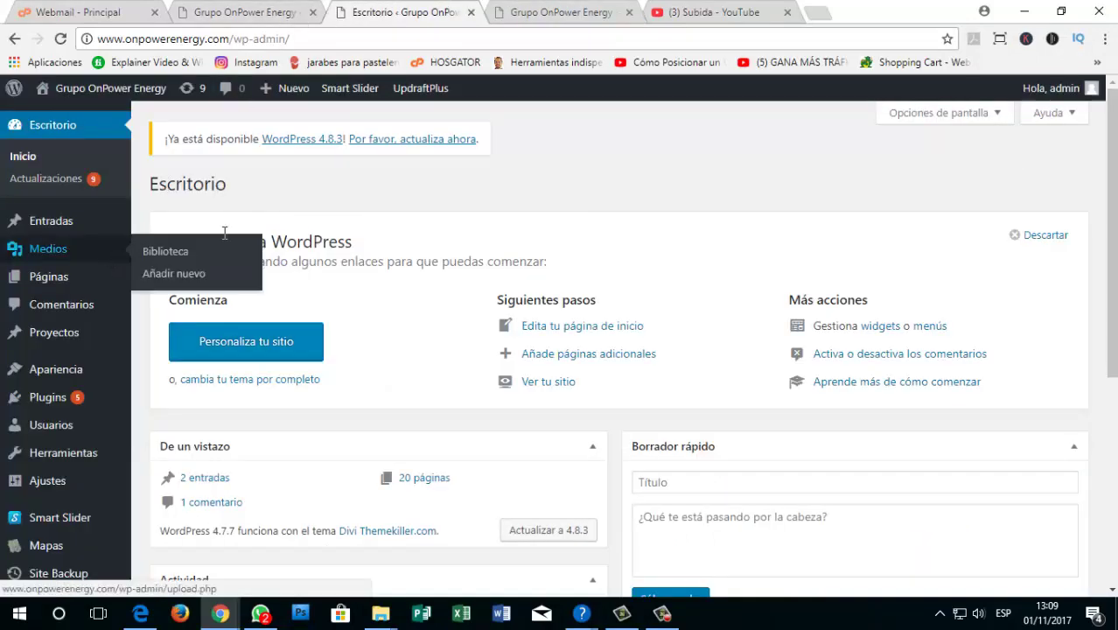
pyautogui.scroll(-5, 257, 202)
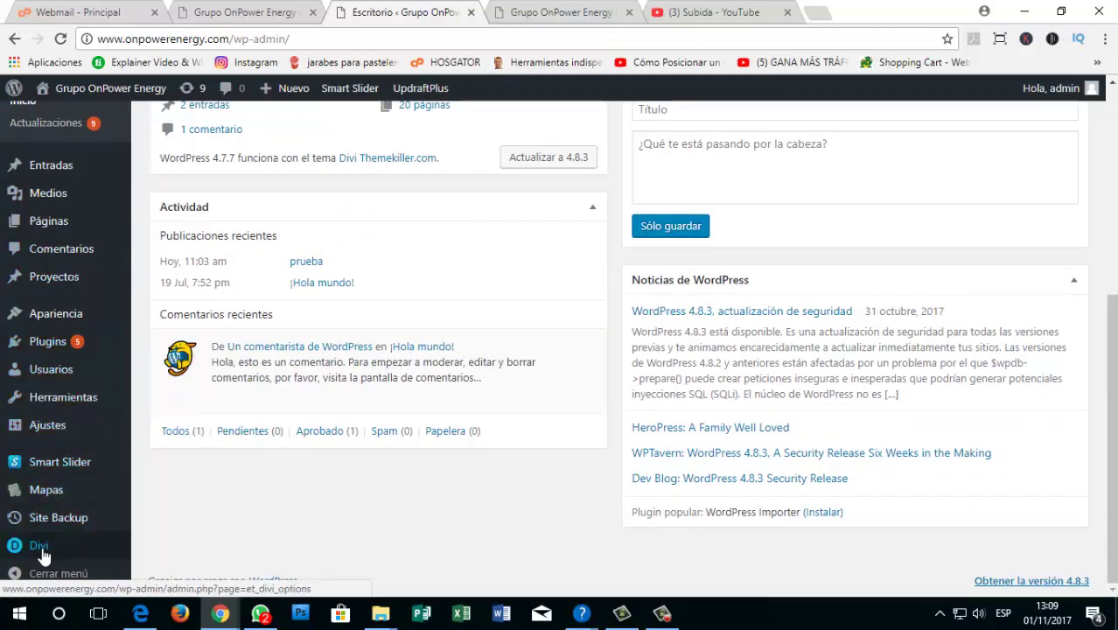
pyautogui.moveTo(42, 558)
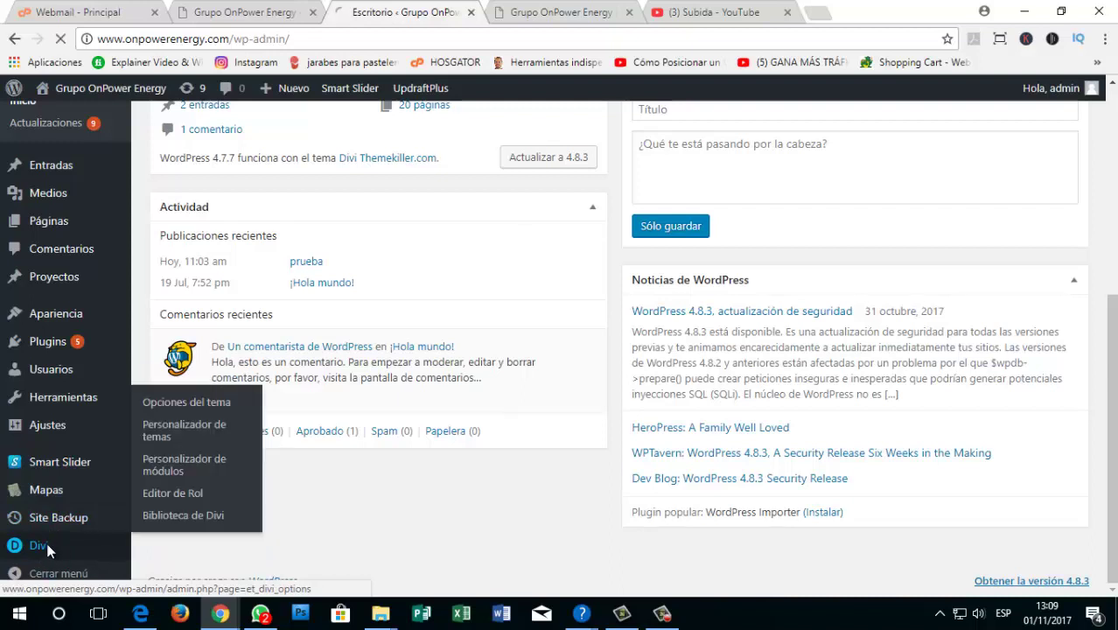
pyautogui.click(46, 543)
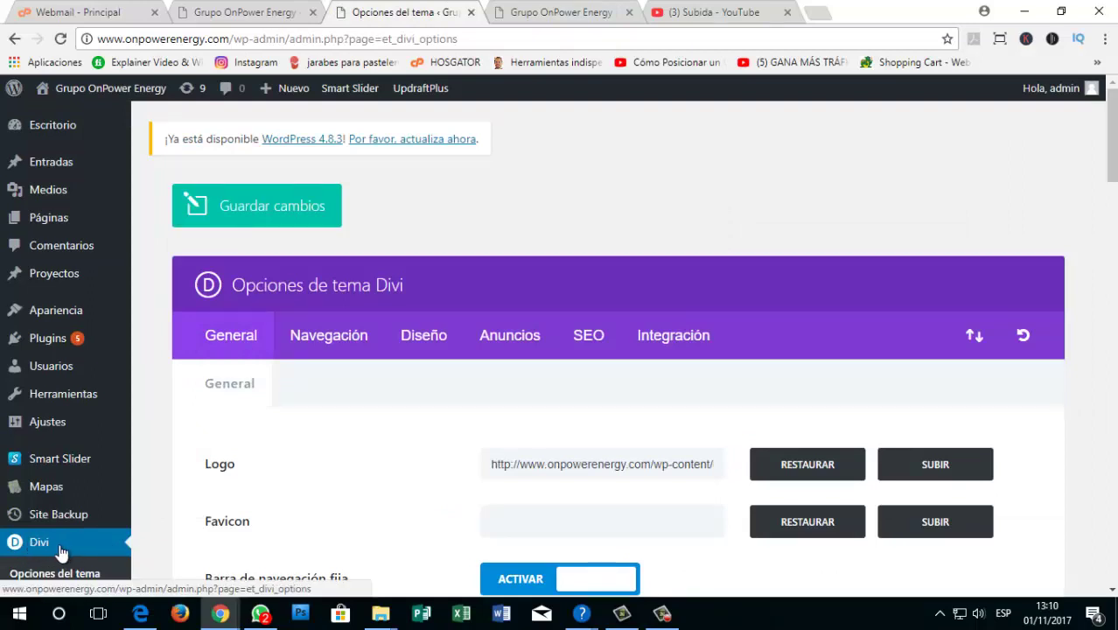
pyautogui.scroll(-2, 40, 542)
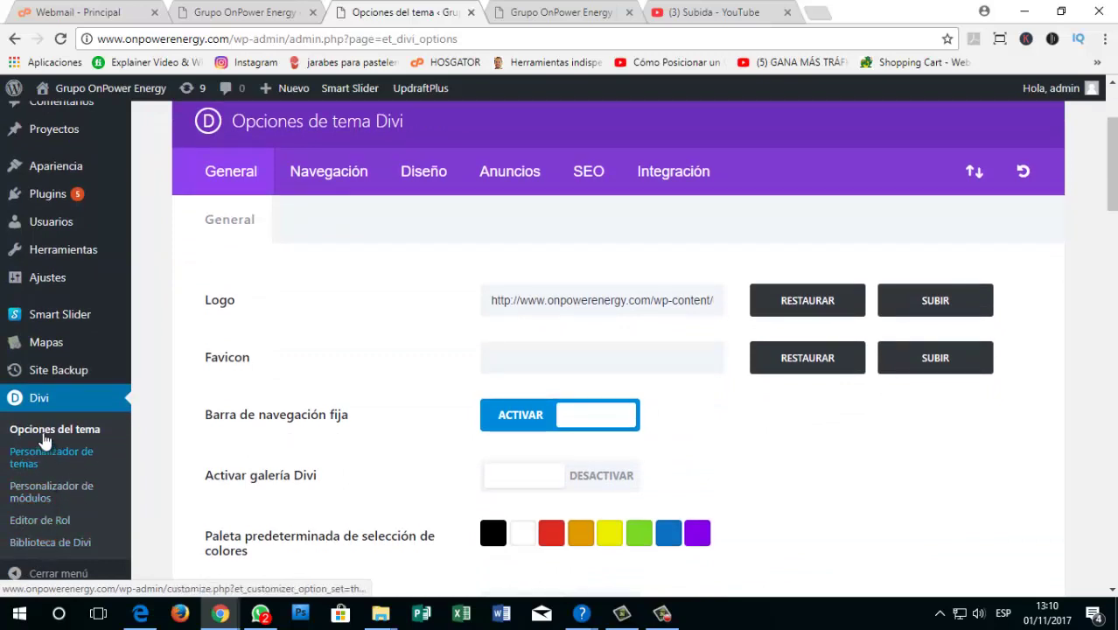
pyautogui.scroll(-1, 37, 460)
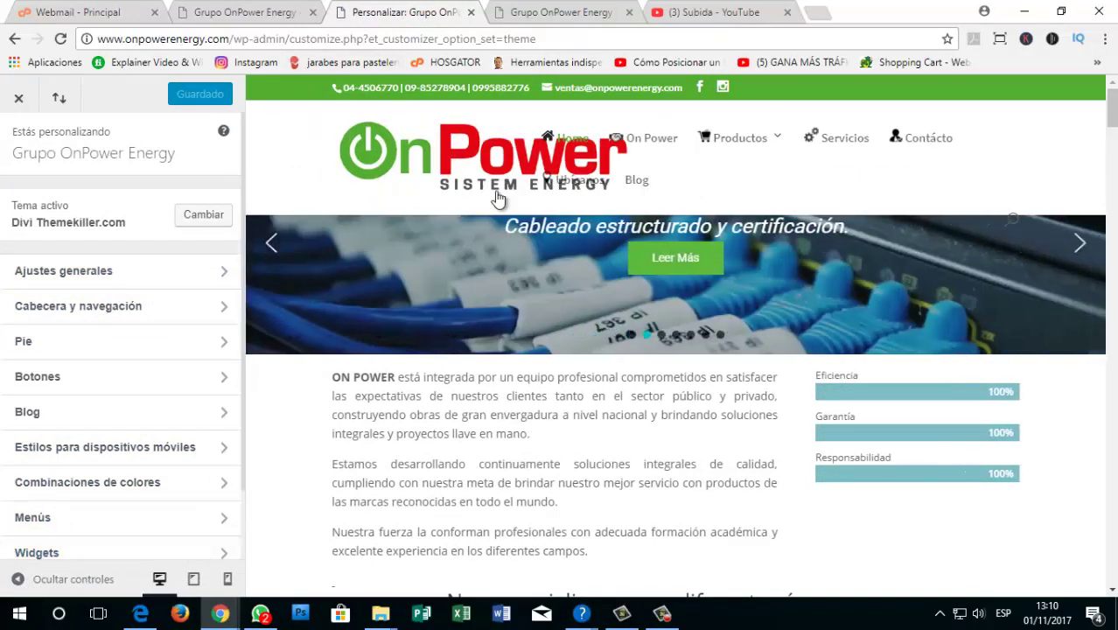
# Step: Open the header elements settings within Cabecera y navegación and examine the phone number and e-mail fields
pyautogui.click(68, 314)
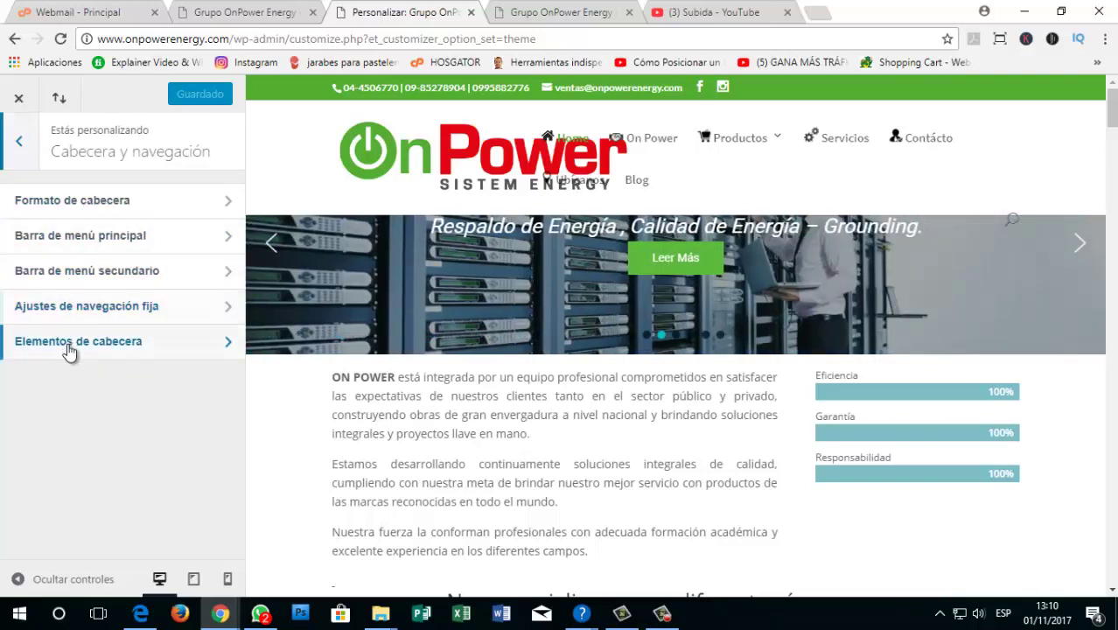
pyautogui.click(79, 343)
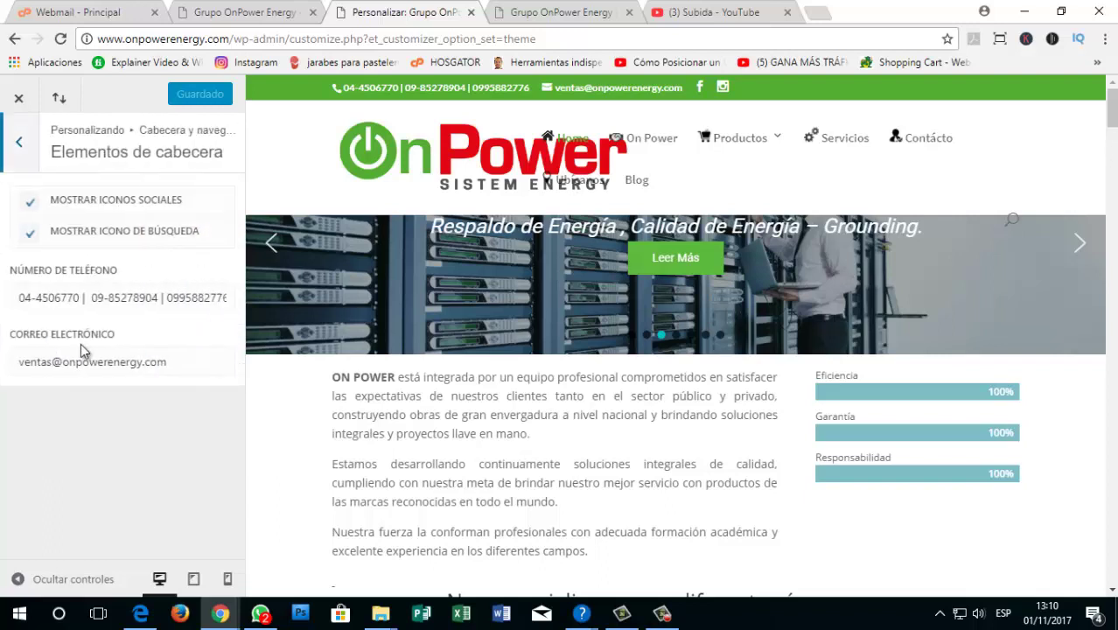
pyautogui.click(88, 298)
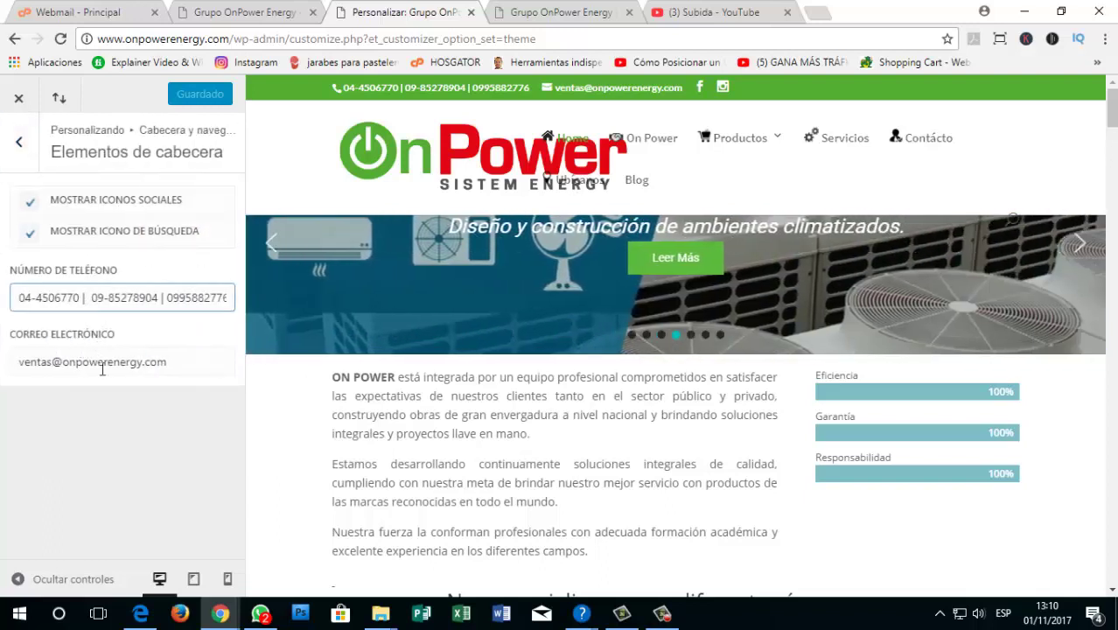
pyautogui.click(103, 361)
pyautogui.click(115, 298)
pyautogui.click(105, 359)
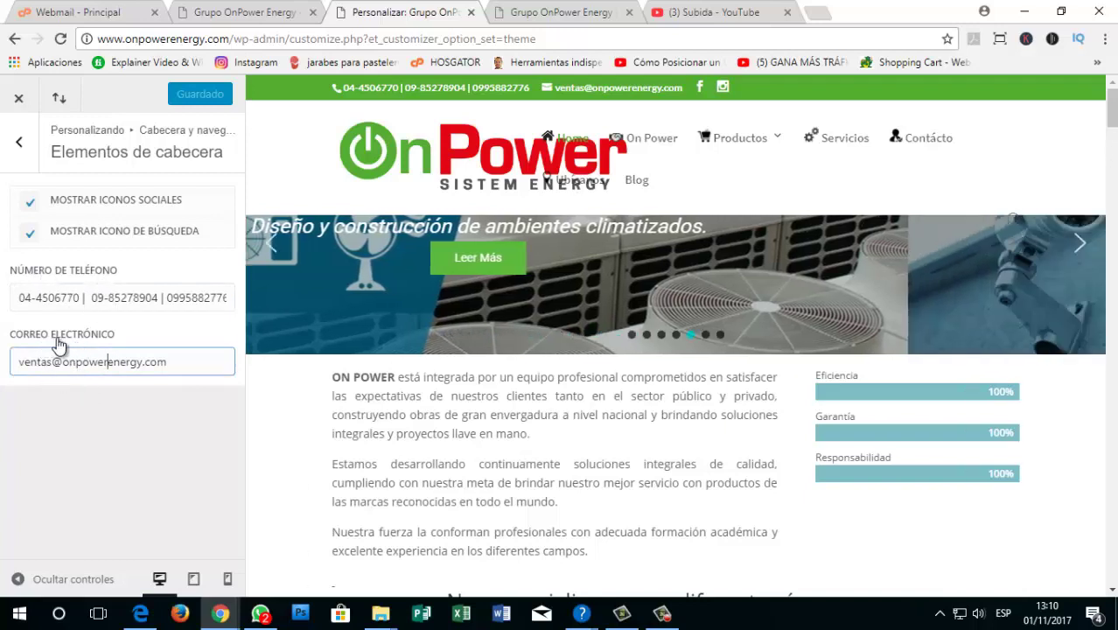
pyautogui.click(120, 298)
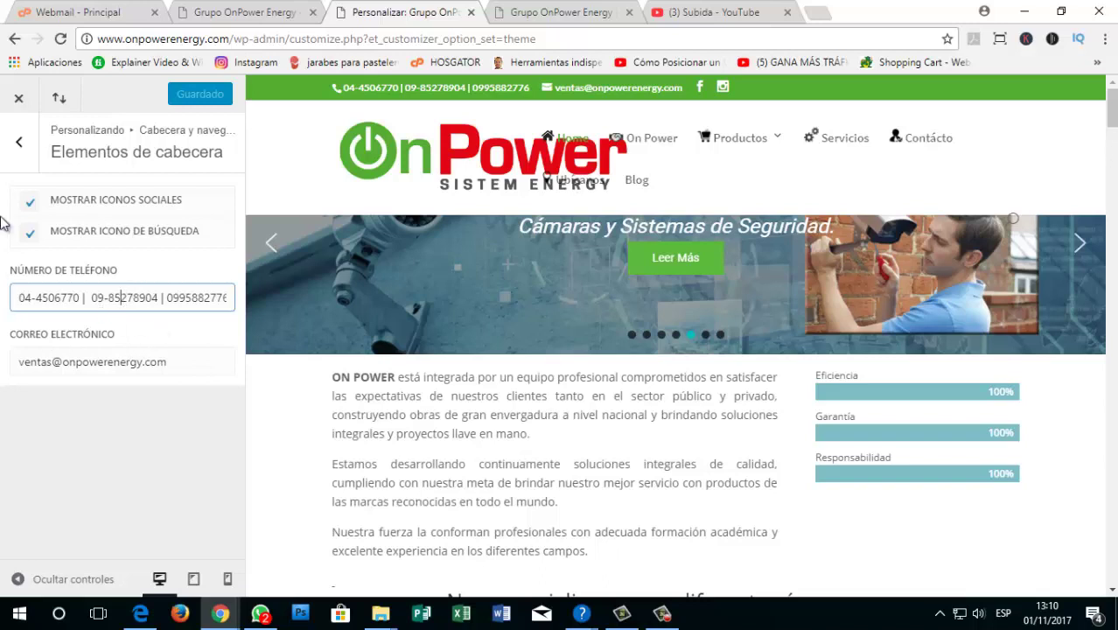
# Step: Replace the ending of the second phone number in the header's phone field with the sample text jlhkjhkh
pyautogui.press('Delete')
pyautogui.press('Delete')
pyautogui.press('Delete')
pyautogui.press('Delete')
pyautogui.press('Delete')
pyautogui.press('Delete')
pyautogui.press('Delete')
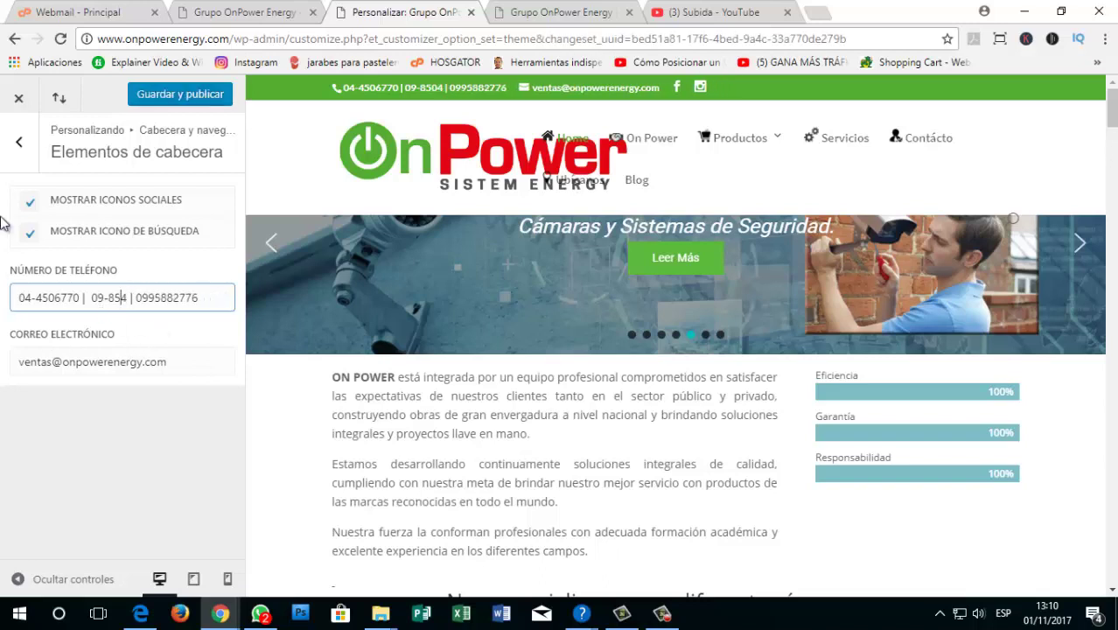
pyautogui.write('jlhkjhkh')
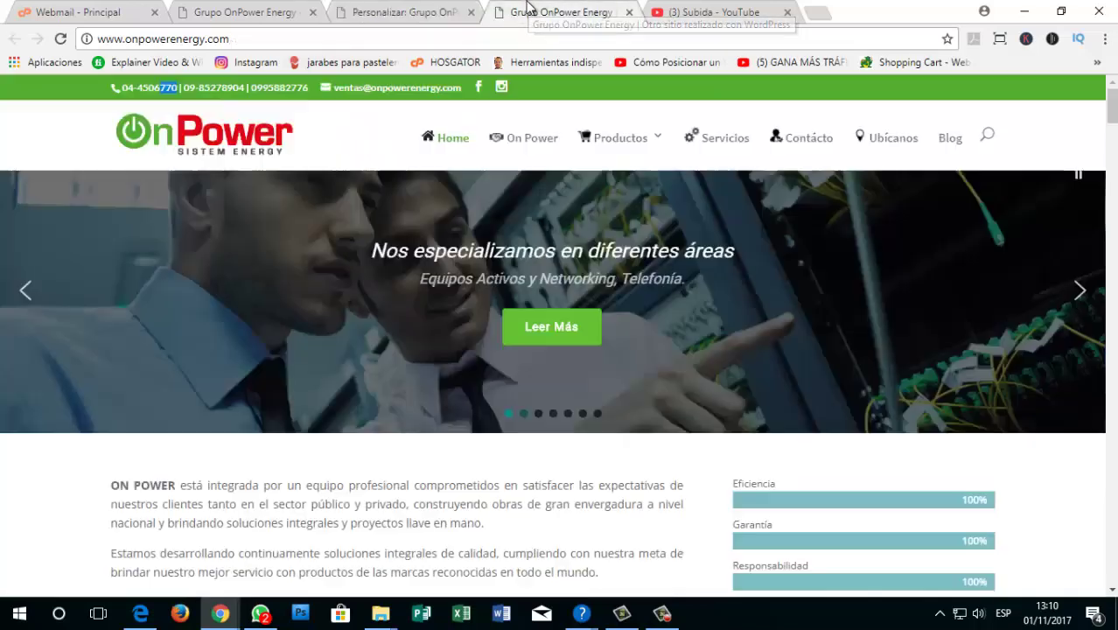
# Step: Check the header on the public home page, and exit the theme customizer, discarding the unsaved phone number change
pyautogui.click(600, 10)
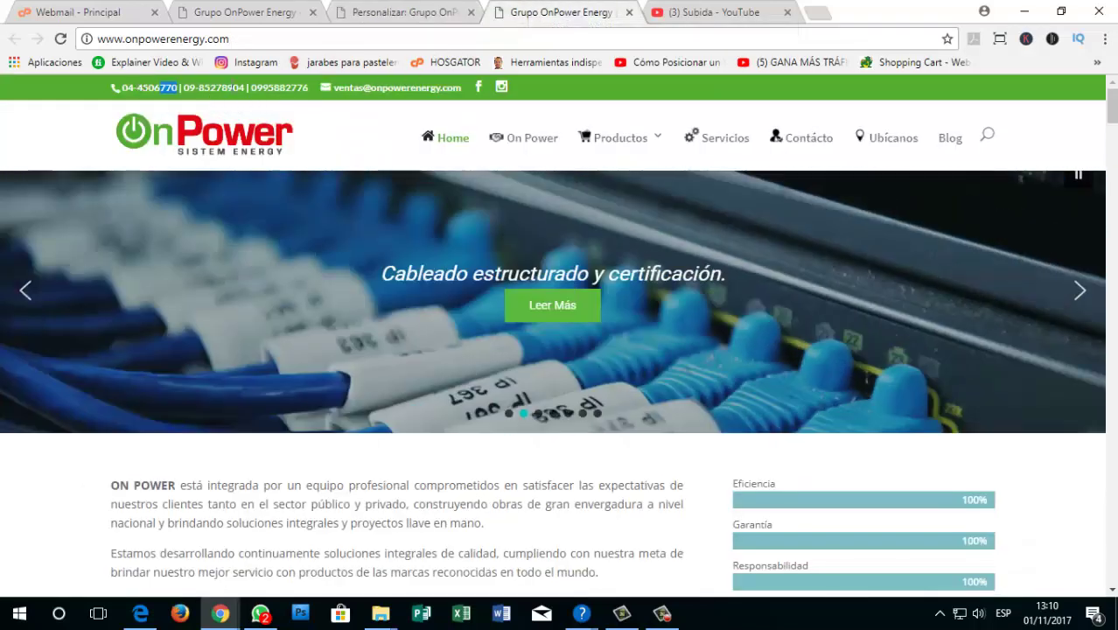
pyautogui.click(400, 13)
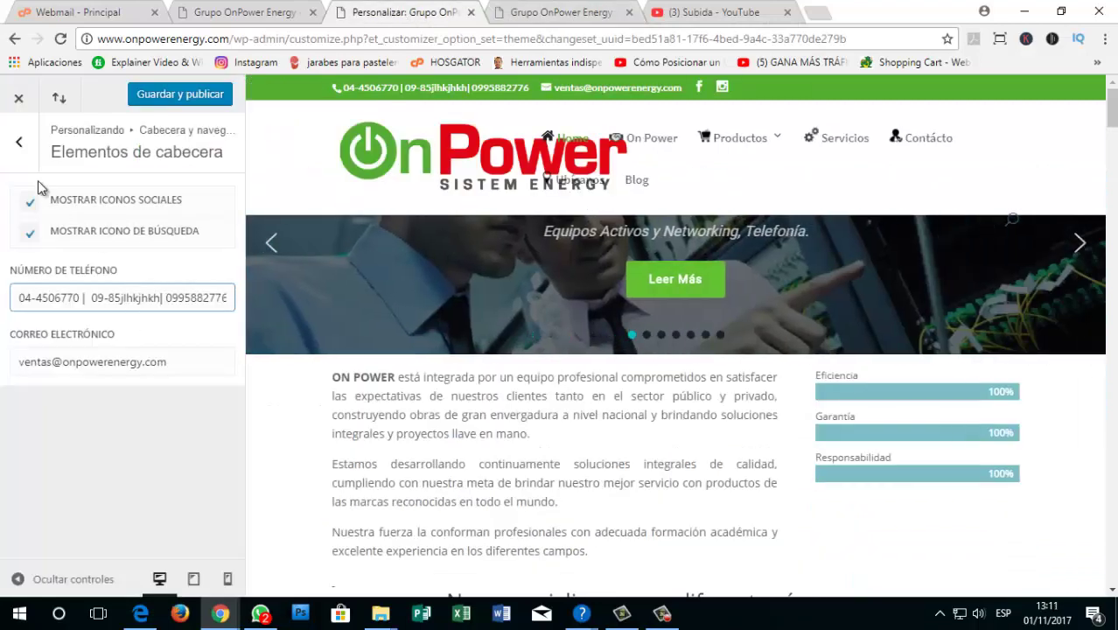
pyautogui.click(19, 144)
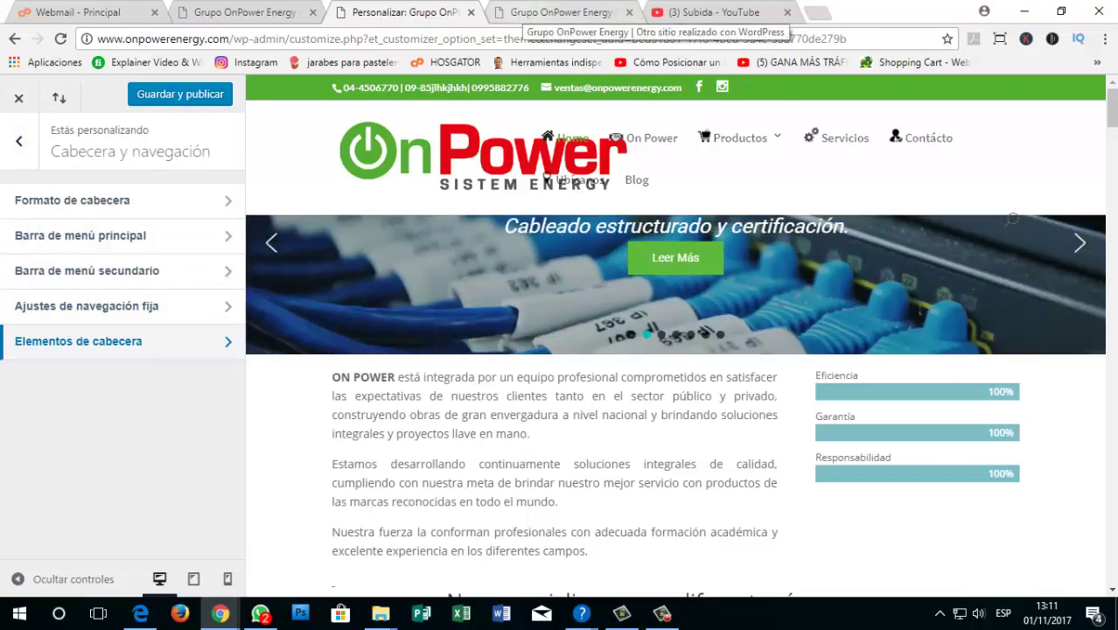
pyautogui.click(18, 99)
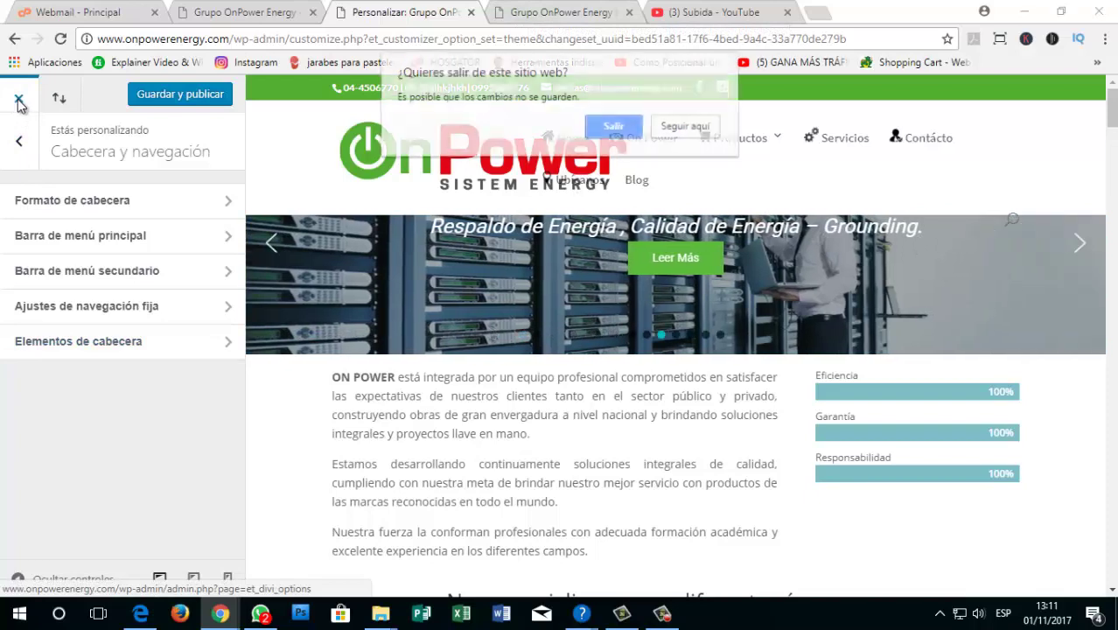
pyautogui.click(592, 133)
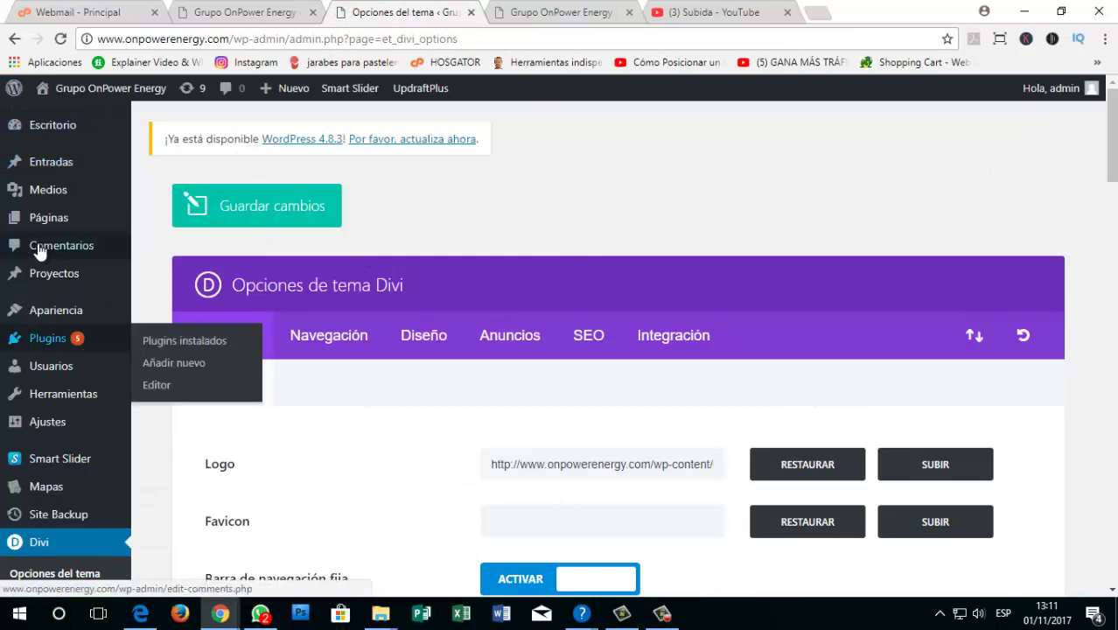
# Step: View the public home page's content sections and the entries of its main navigation menu
pyautogui.click(512, 12)
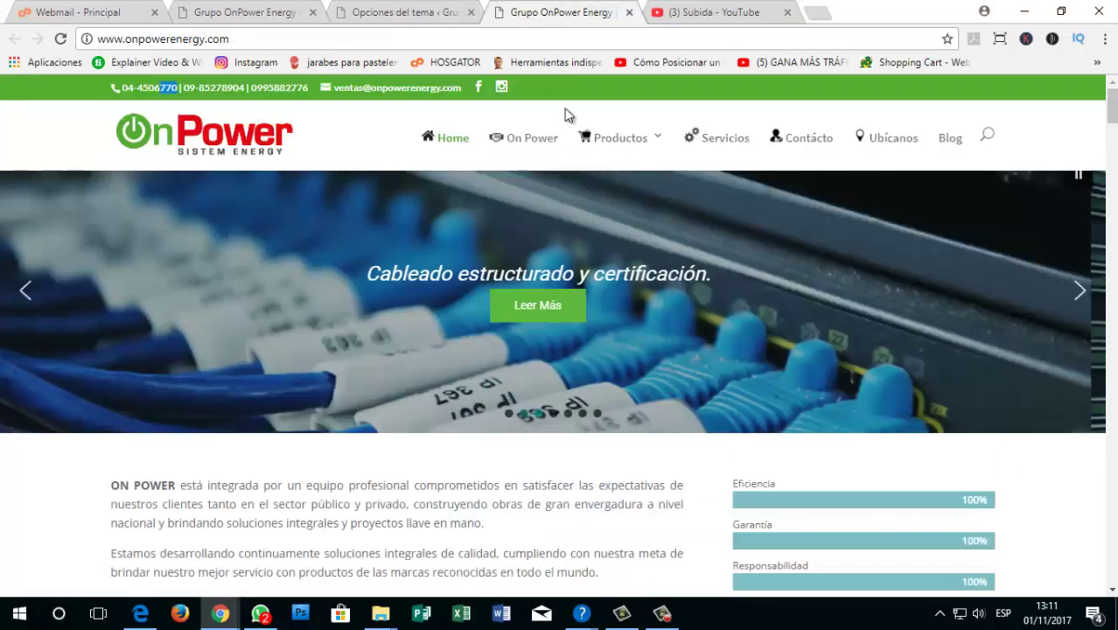
pyautogui.scroll(-4, 341, 228)
pyautogui.scroll(-14, 339, 229)
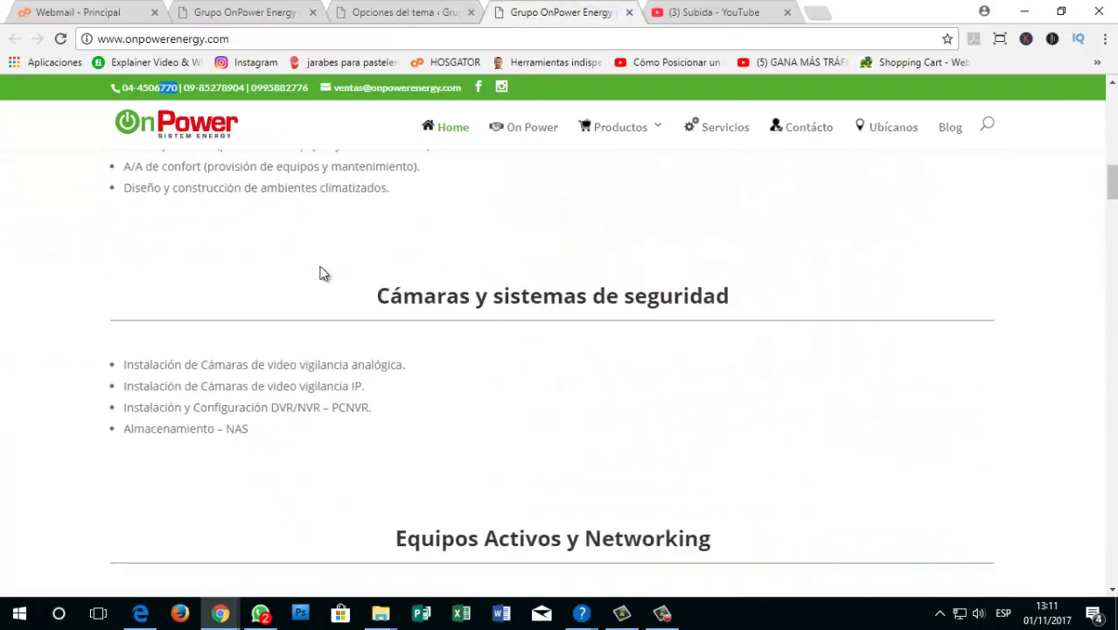
pyautogui.scroll(6, 554, 355)
pyautogui.scroll(10, 562, 324)
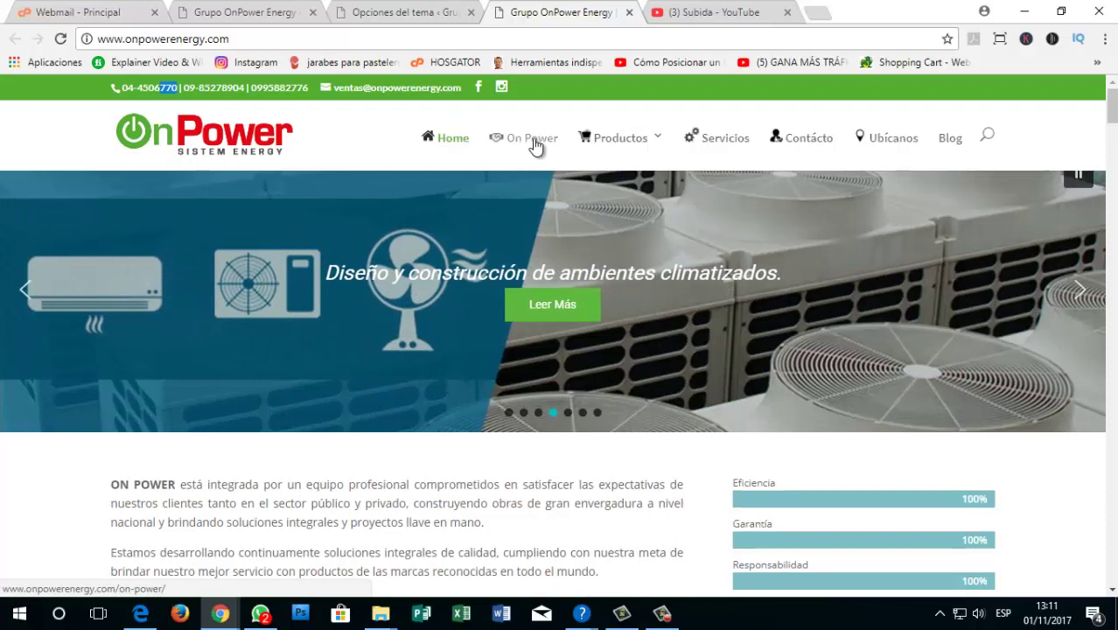
pyautogui.moveTo(597, 142)
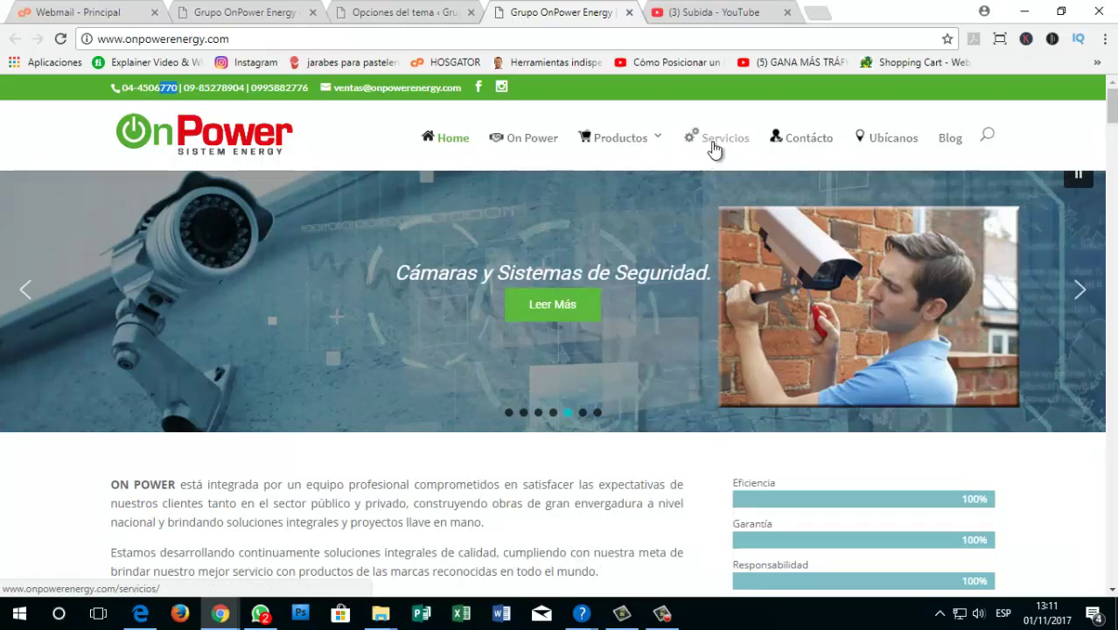
# Step: Close the extra Grupo OnPower Energy browser tab beside the dashboard, and open the dashboard's list of all pages
pyautogui.click(382, 9)
pyautogui.click(233, 14)
pyautogui.click(374, 10)
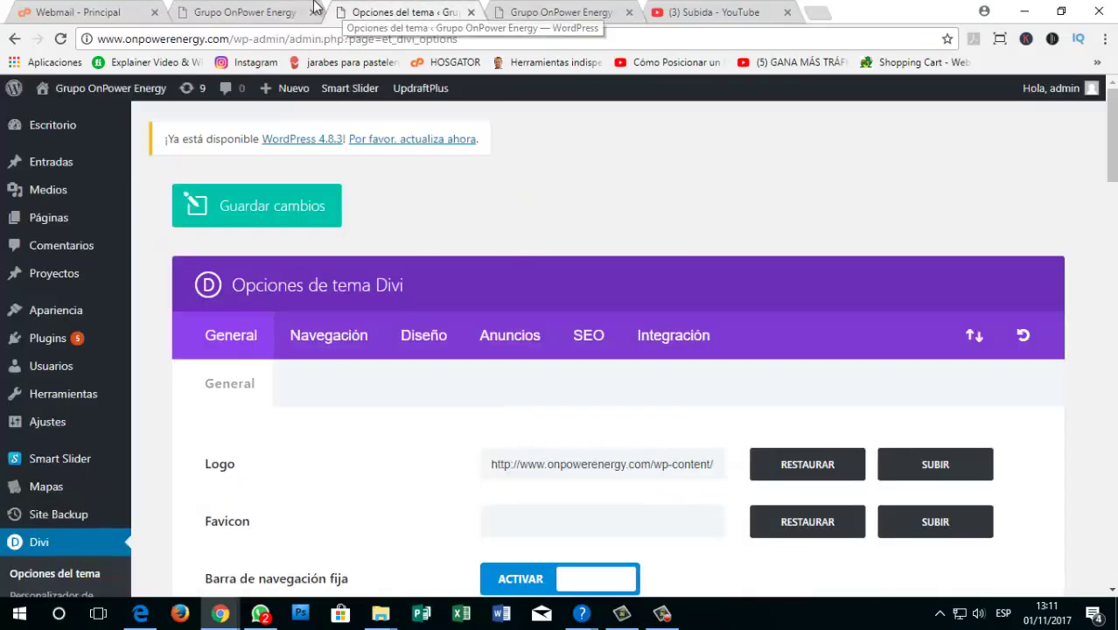
pyautogui.click(312, 12)
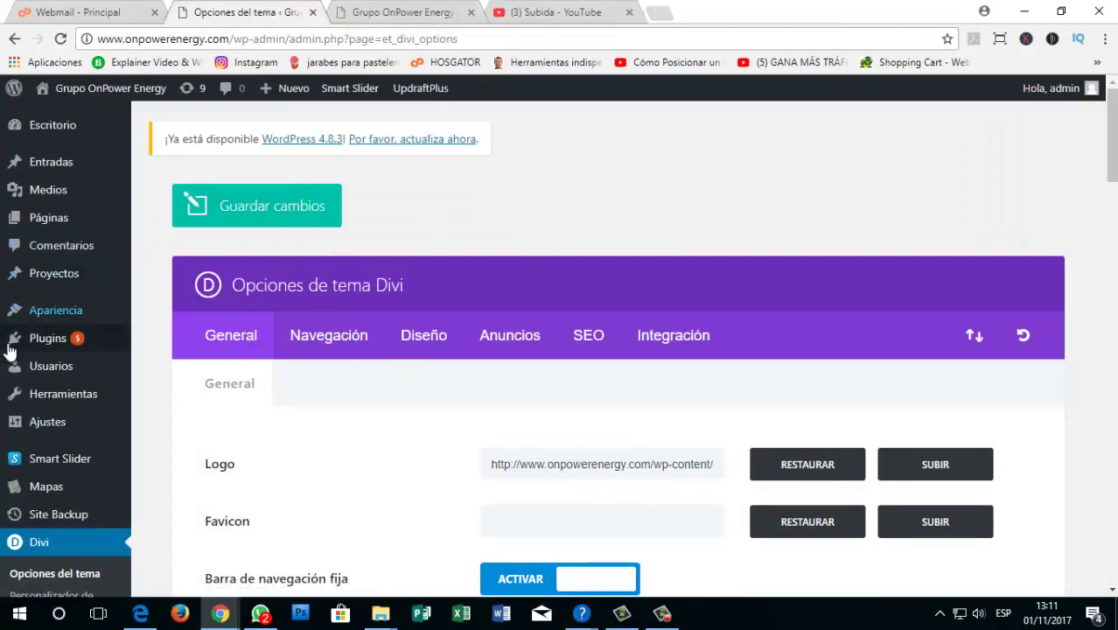
pyautogui.click(48, 223)
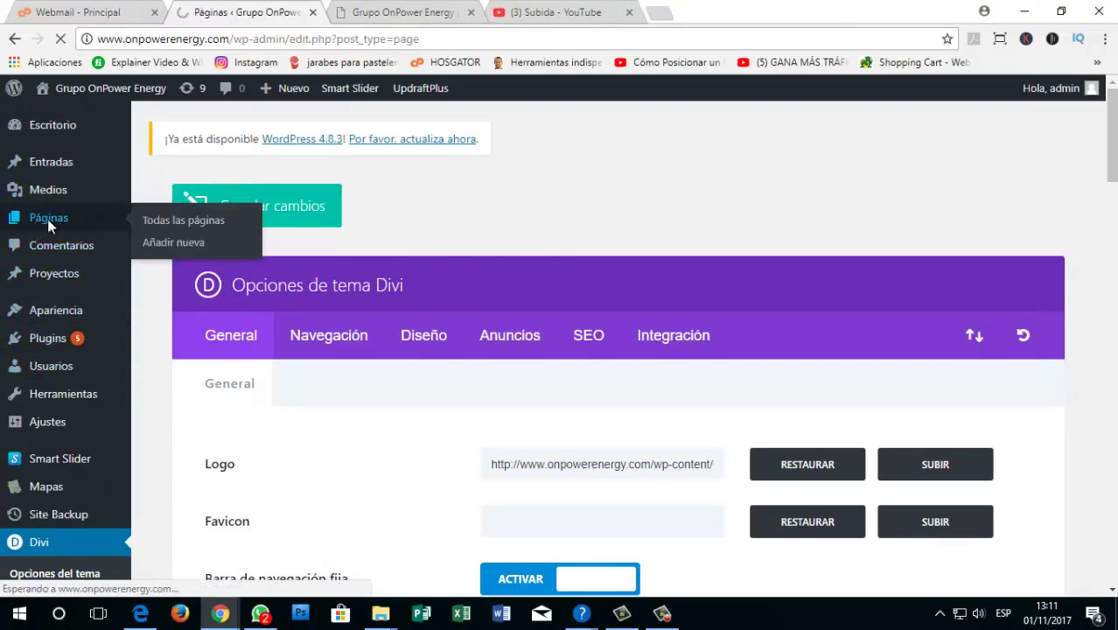
# Step: Look through the titles in the WordPress page list and compare them with the public site's navigation menu
pyautogui.scroll(-10, 287, 350)
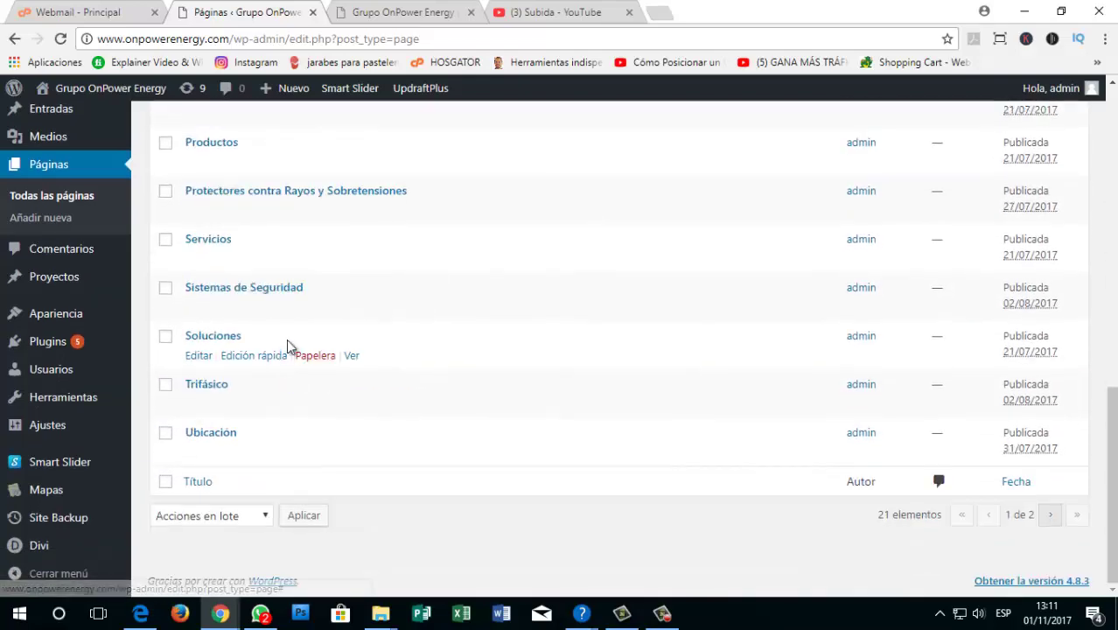
pyautogui.scroll(10, 288, 343)
pyautogui.scroll(-4, 332, 442)
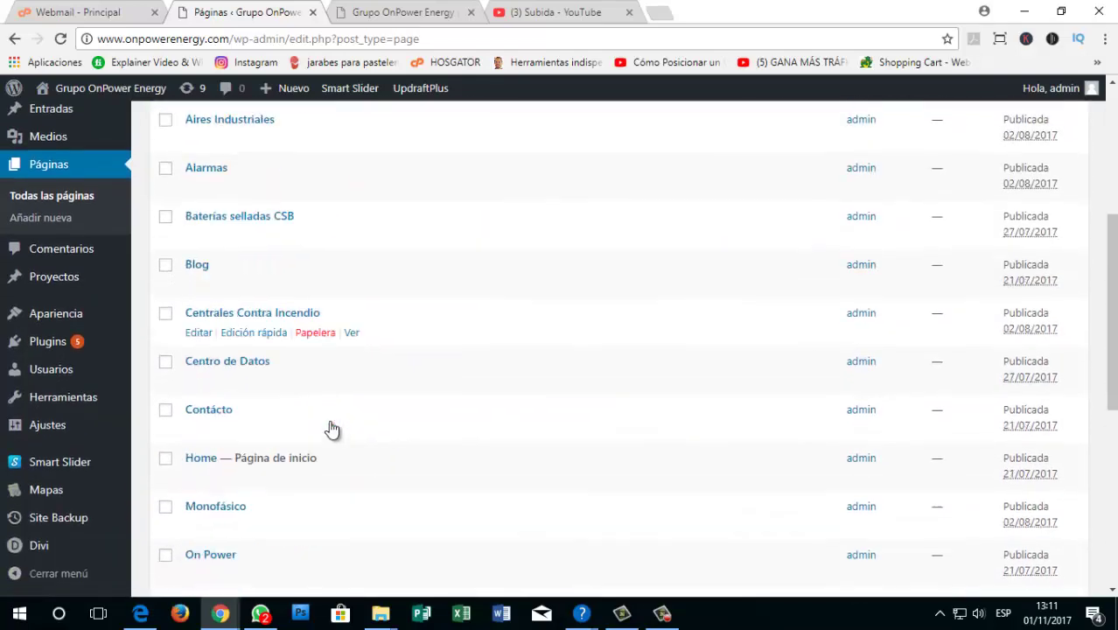
pyautogui.scroll(-5, 331, 426)
pyautogui.scroll(10, 348, 389)
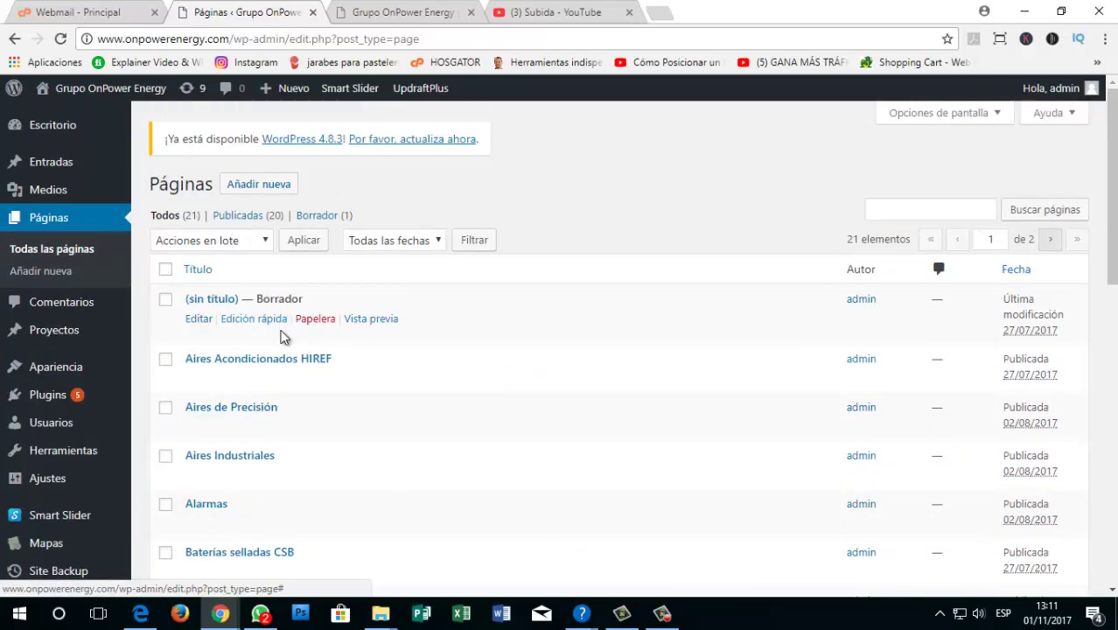
pyautogui.scroll(-9, 282, 338)
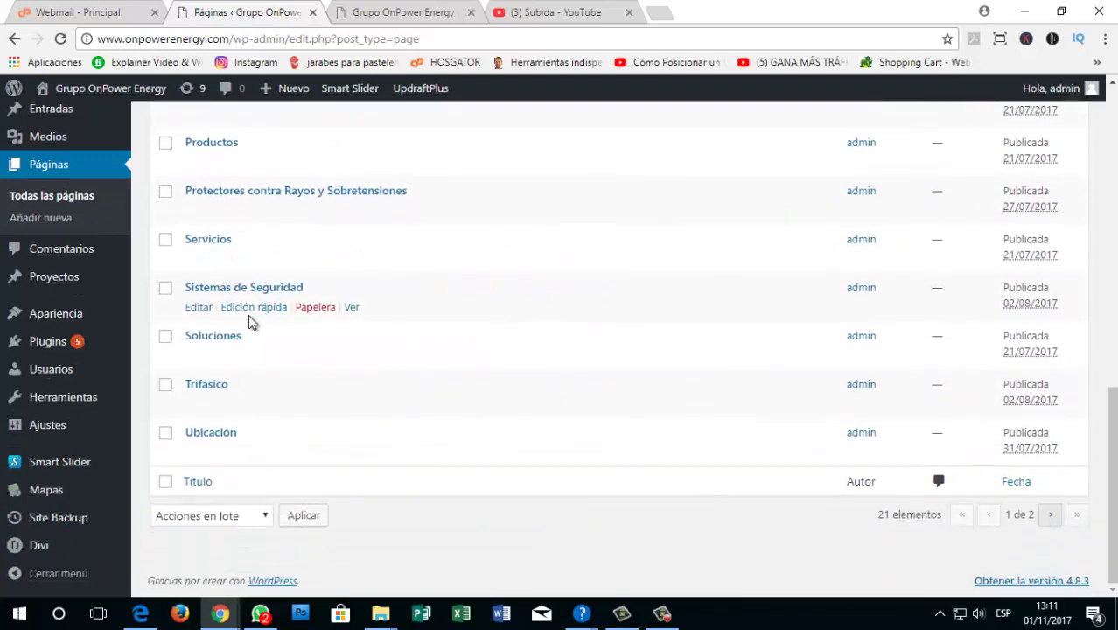
pyautogui.scroll(10, 245, 328)
pyautogui.scroll(-6, 242, 333)
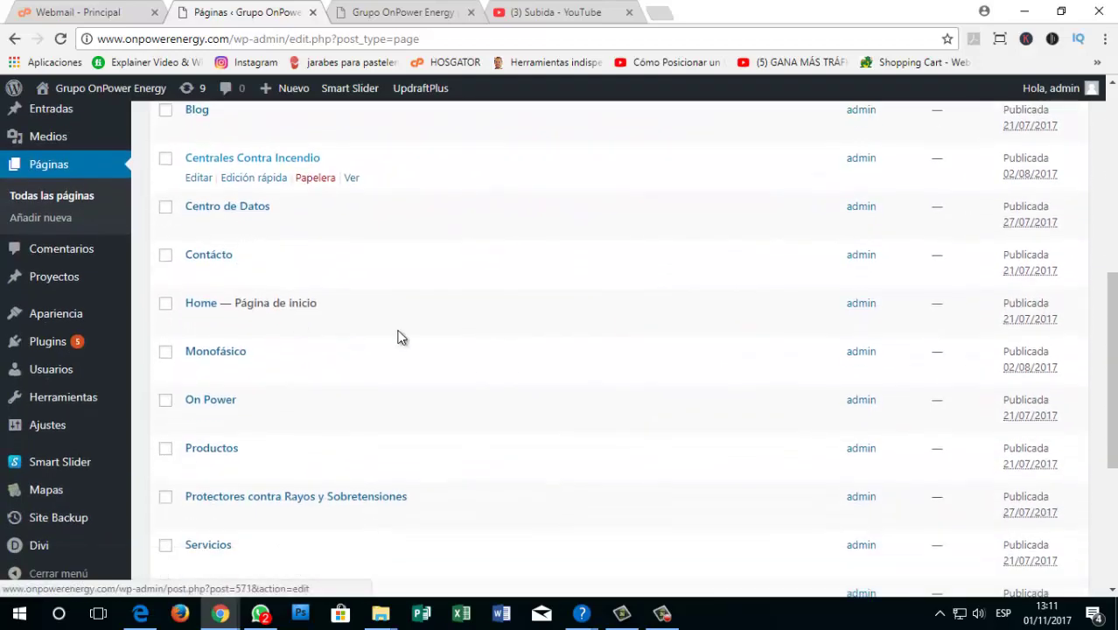
pyautogui.scroll(6, 398, 338)
pyautogui.click(400, 12)
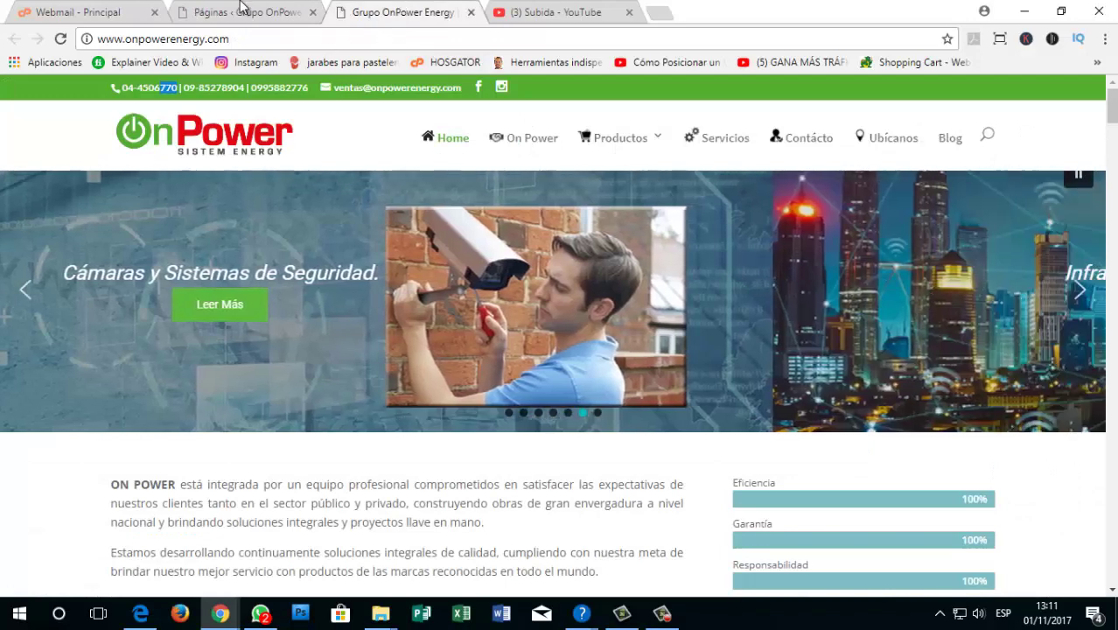
pyautogui.click(243, 11)
pyautogui.scroll(-5, 278, 341)
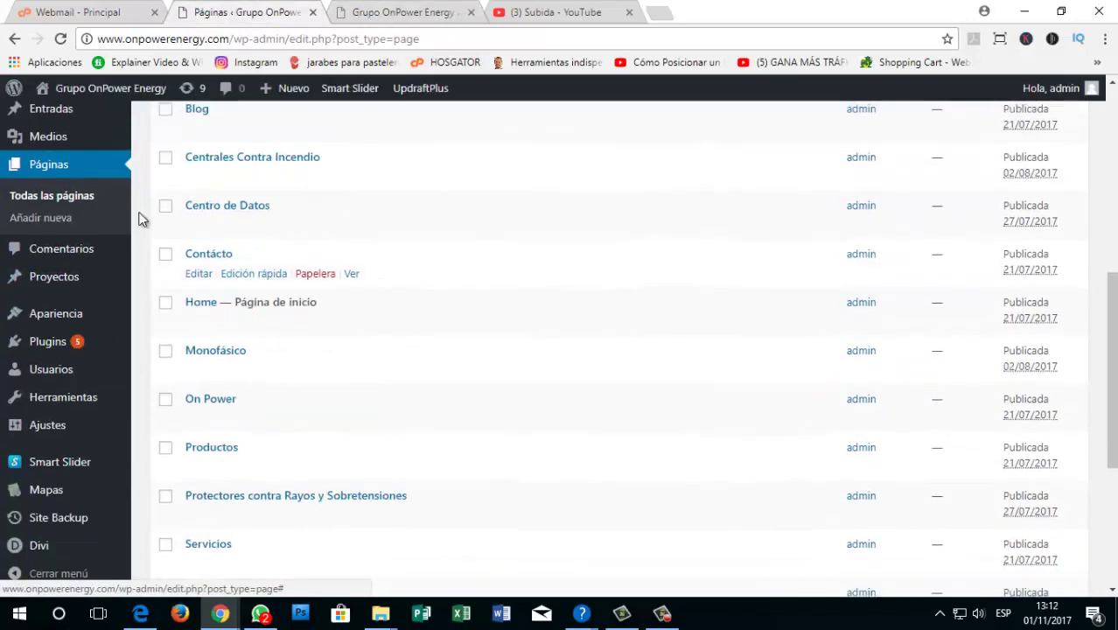
pyautogui.scroll(5, 148, 202)
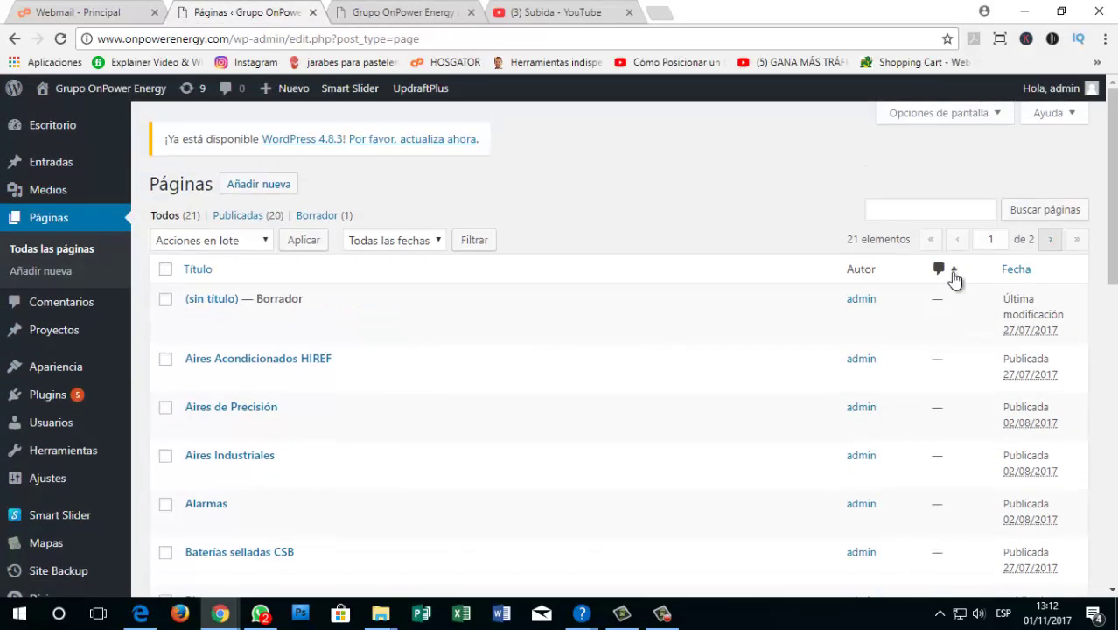
# Step: Search the WordPress pages for "home" and open the Home page for editing
pyautogui.click(901, 214)
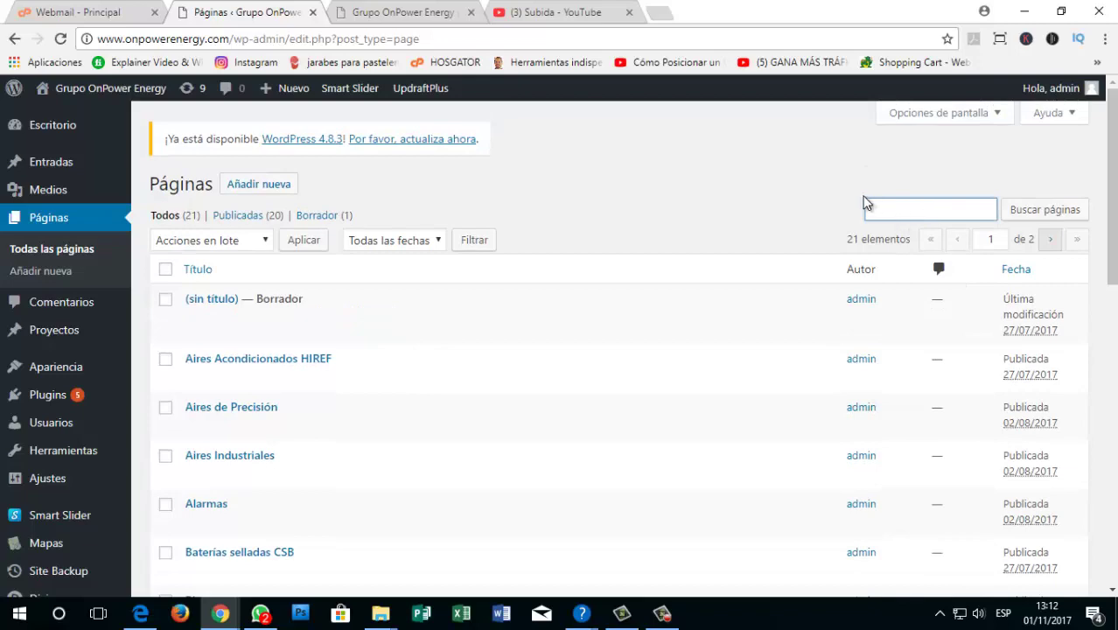
pyautogui.click(461, 7)
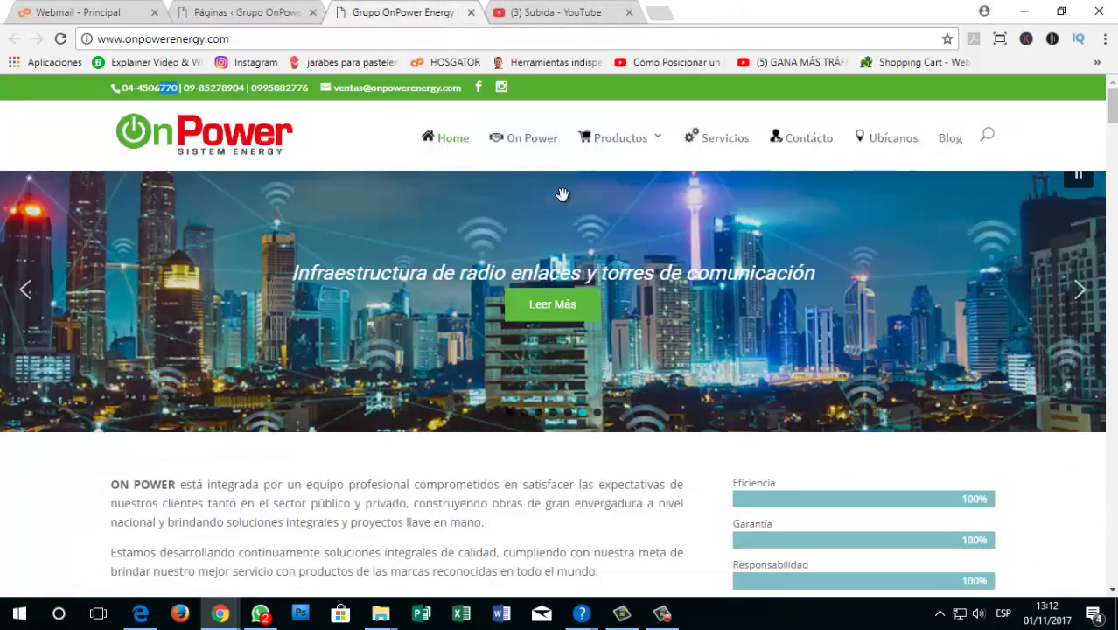
pyautogui.hotkey('ctrl', 'shift', 'Tab')
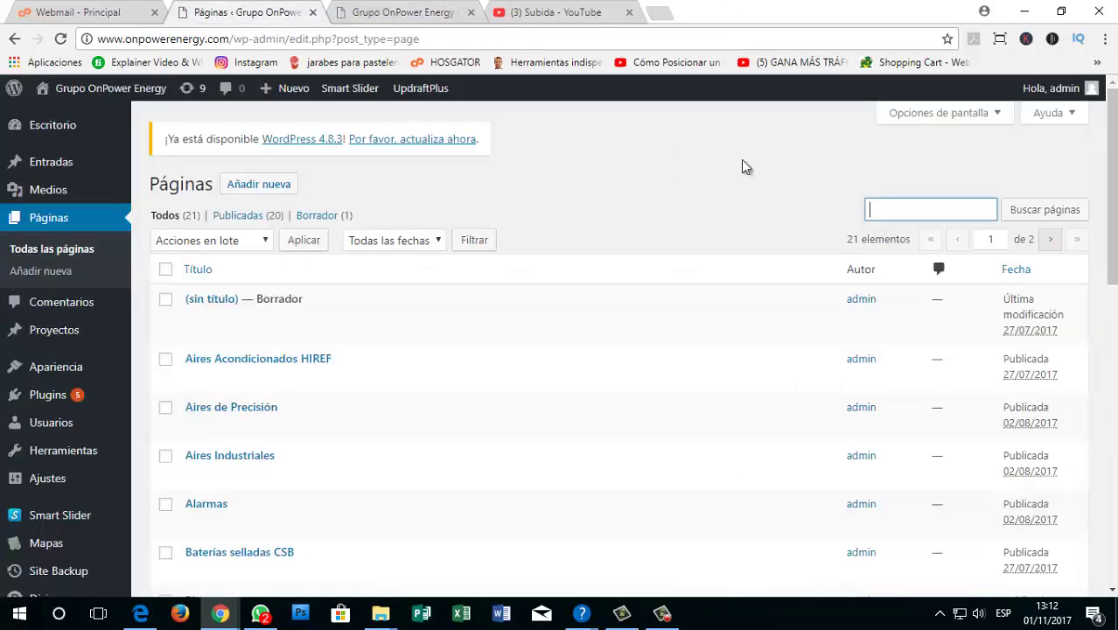
pyautogui.write('home')
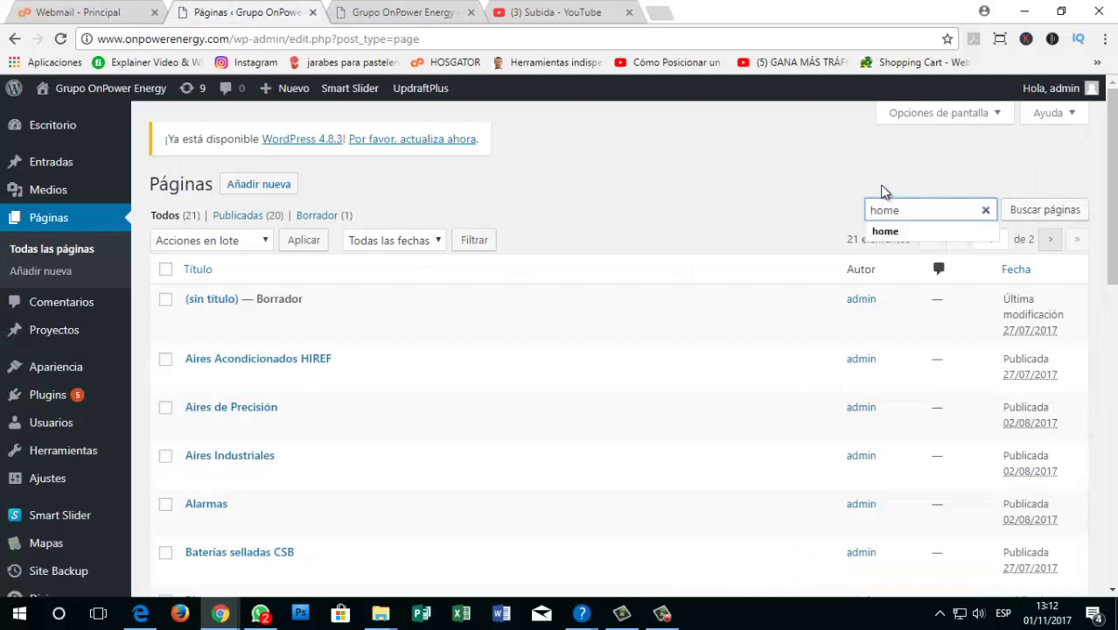
pyautogui.press('Return')
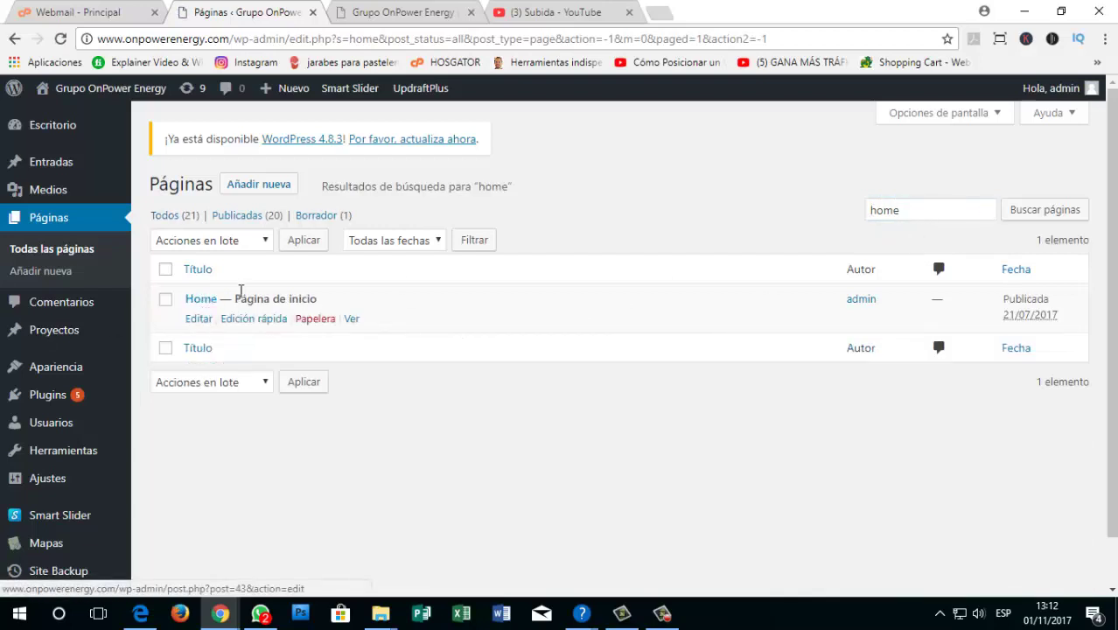
pyautogui.moveTo(311, 298); pyautogui.dragTo(267, 299)
pyautogui.click(202, 300)
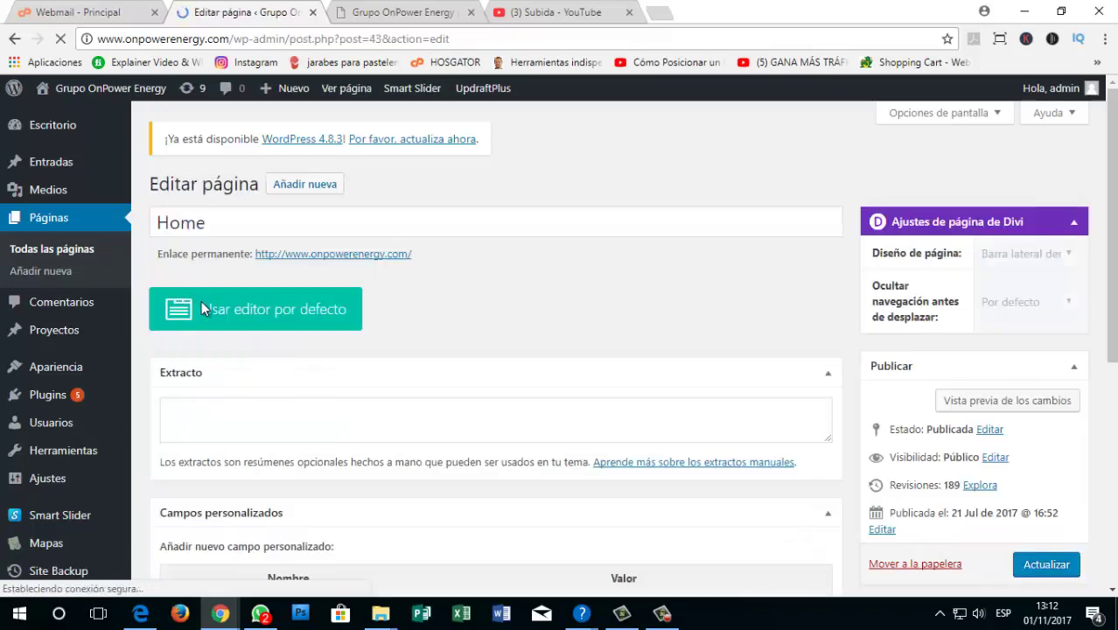
# Step: Examine the sections and modules of the Home page in the Divi builder and compare them with the public home page
pyautogui.scroll(-1, 464, 295)
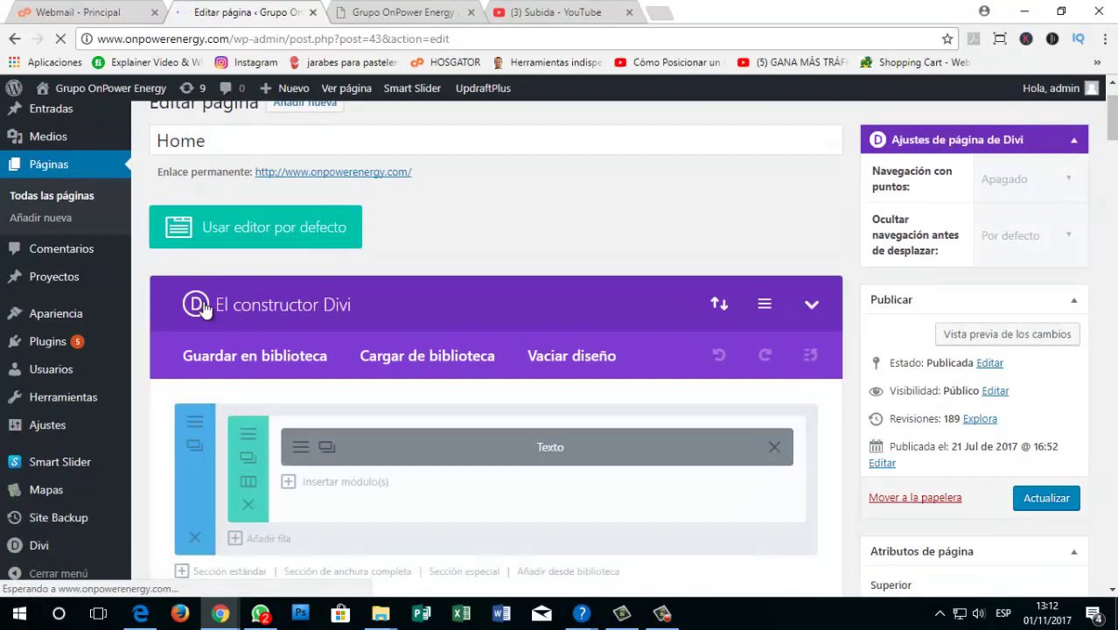
pyautogui.scroll(-10, 438, 306)
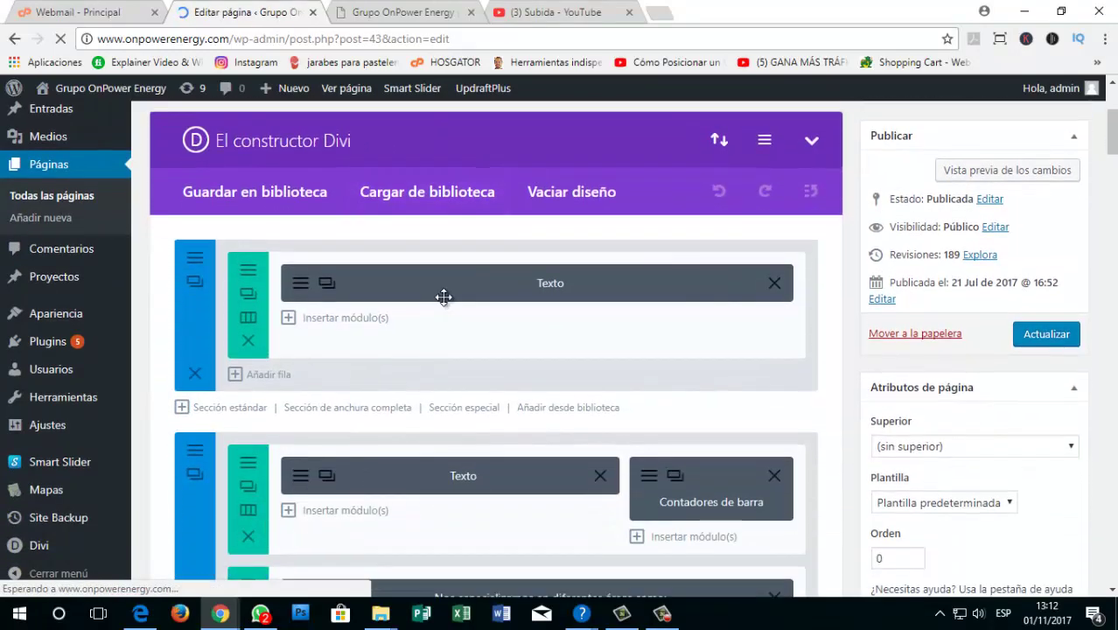
pyautogui.scroll(-15, 438, 308)
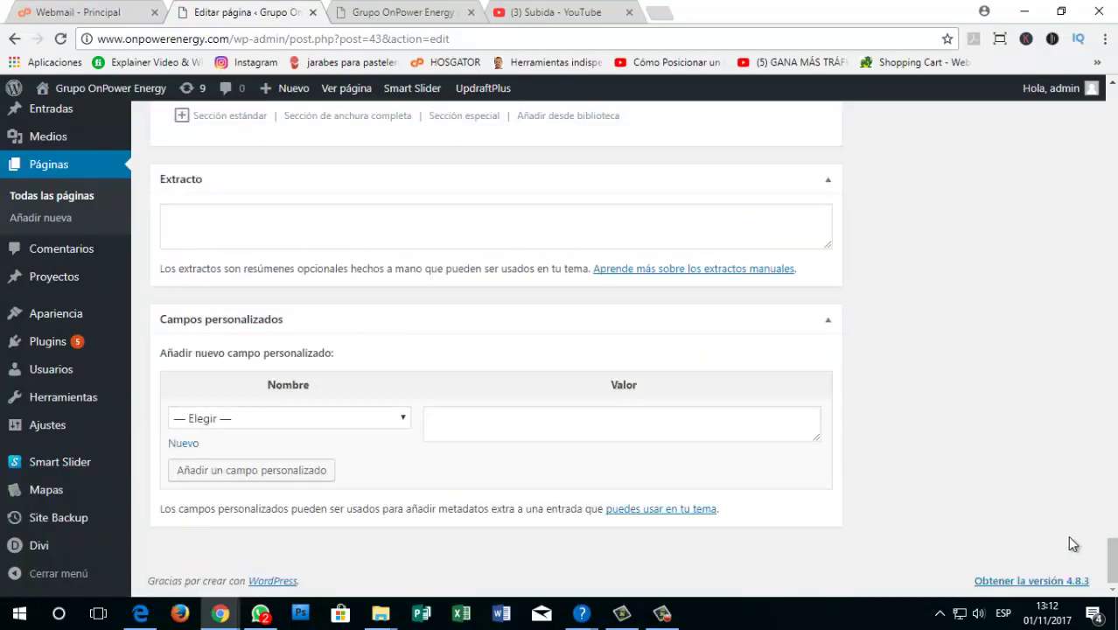
pyautogui.moveTo(1107, 539); pyautogui.dragTo(998, 190)
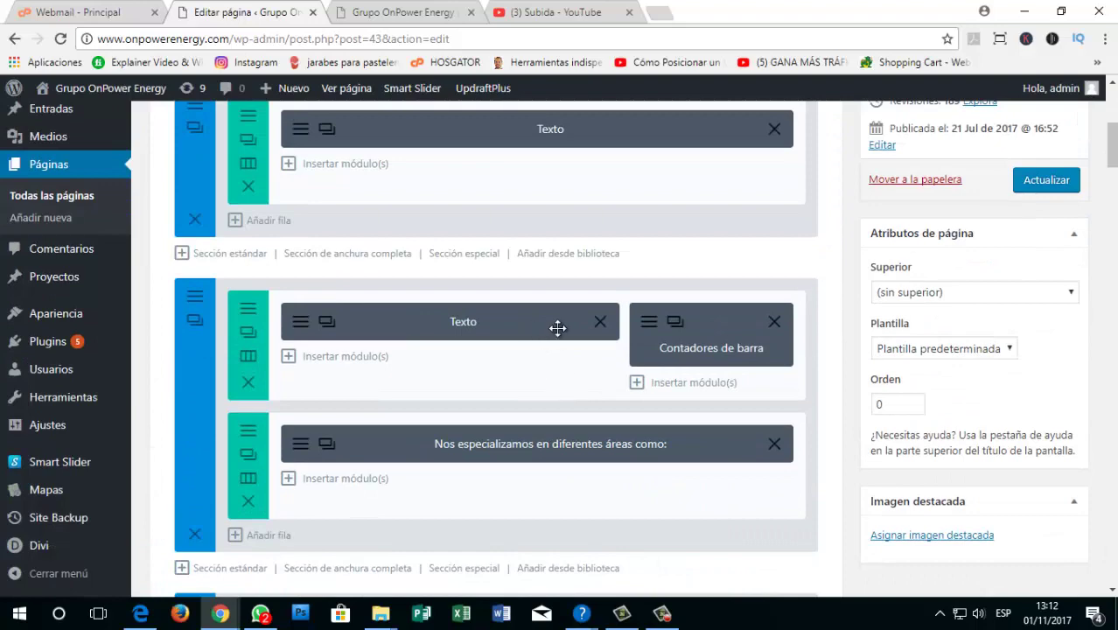
pyautogui.scroll(-4, 508, 447)
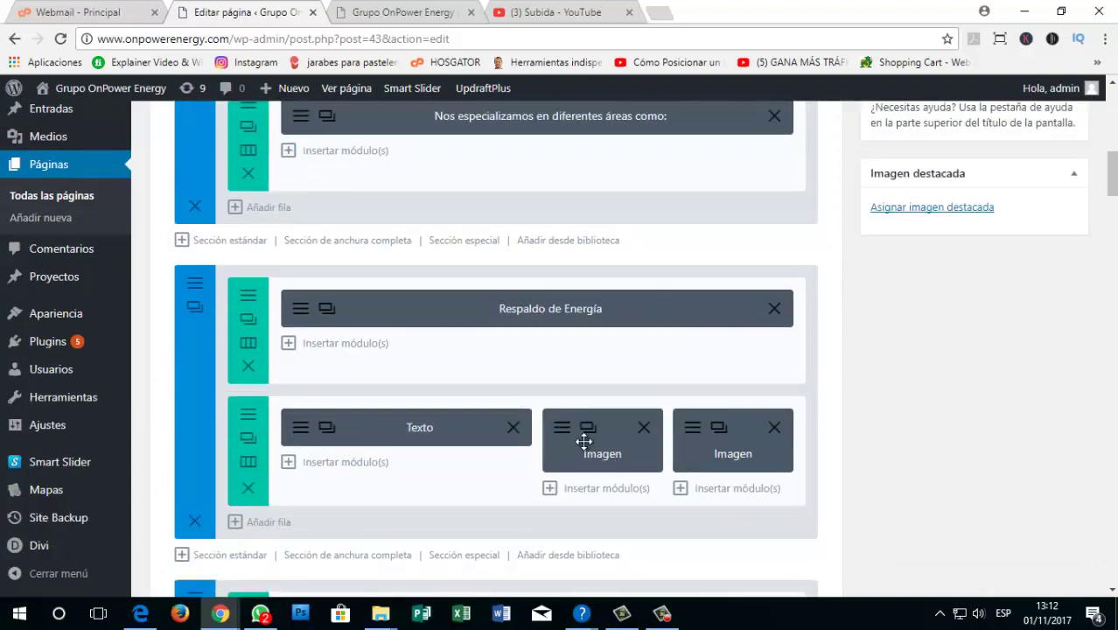
pyautogui.scroll(8, 577, 427)
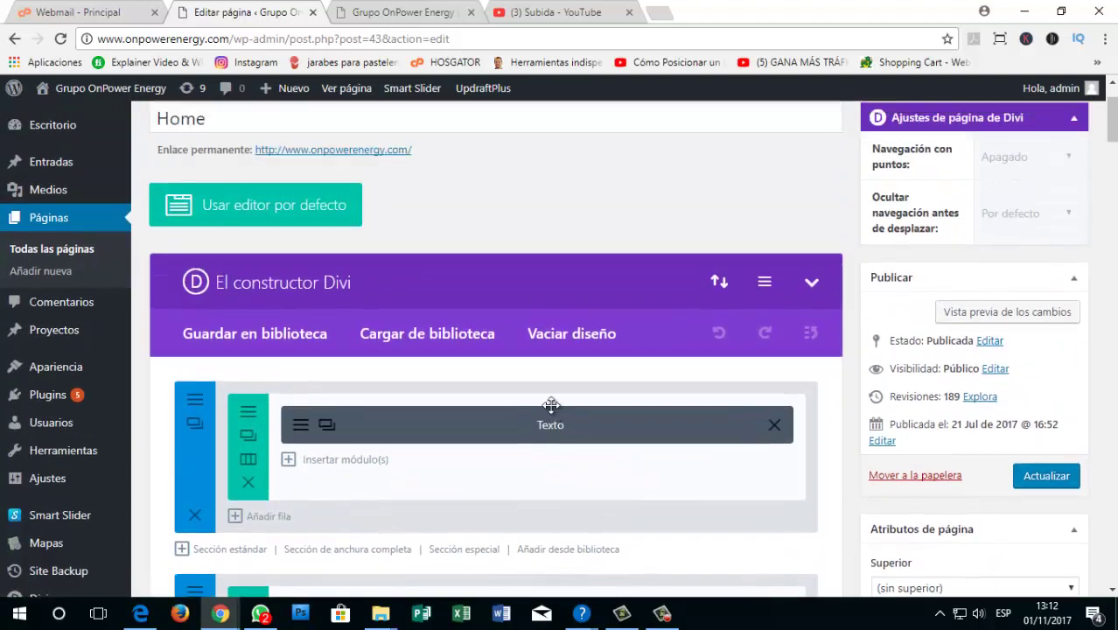
pyautogui.scroll(-4, 551, 405)
pyautogui.click(393, 12)
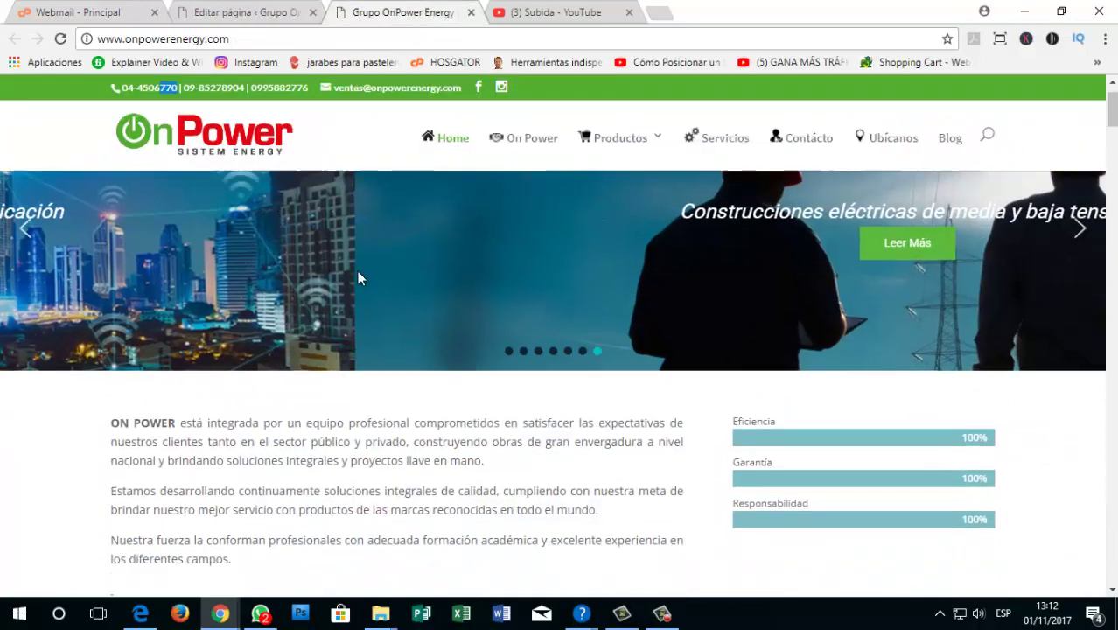
# Step: Examine the ON POWER introduction and percentage bars on the public home page and compare them with the page's builder modules
pyautogui.scroll(-2, 357, 279)
pyautogui.moveTo(140, 300); pyautogui.dragTo(333, 440)
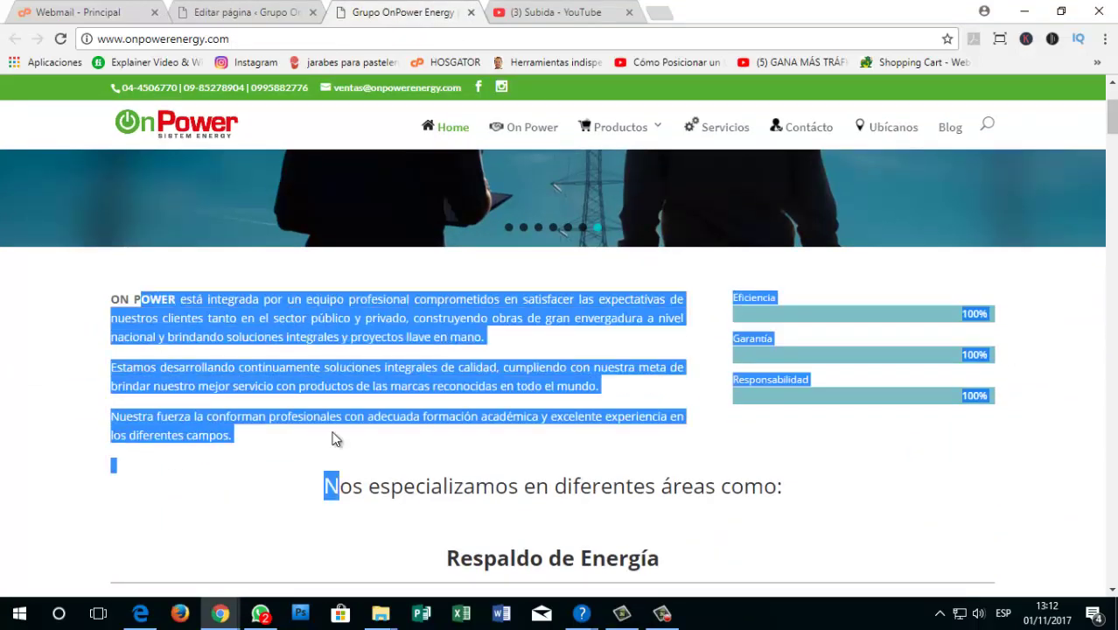
pyautogui.click(405, 350)
pyautogui.moveTo(270, 302); pyautogui.dragTo(325, 339)
pyautogui.click(358, 318)
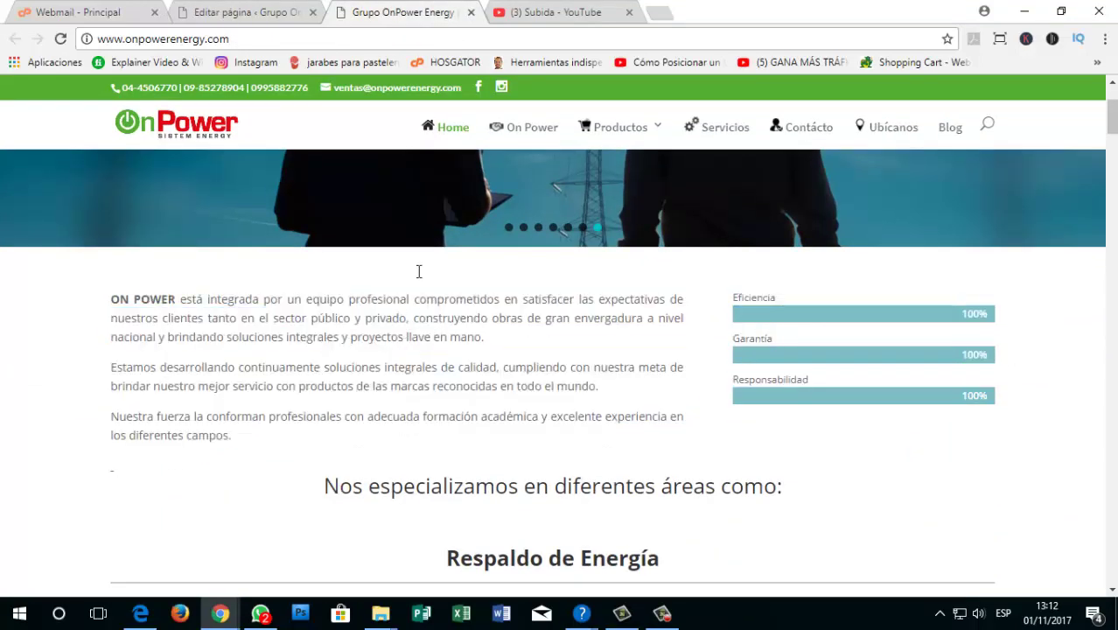
pyautogui.hotkey('ctrl', 'shift', 'Tab')
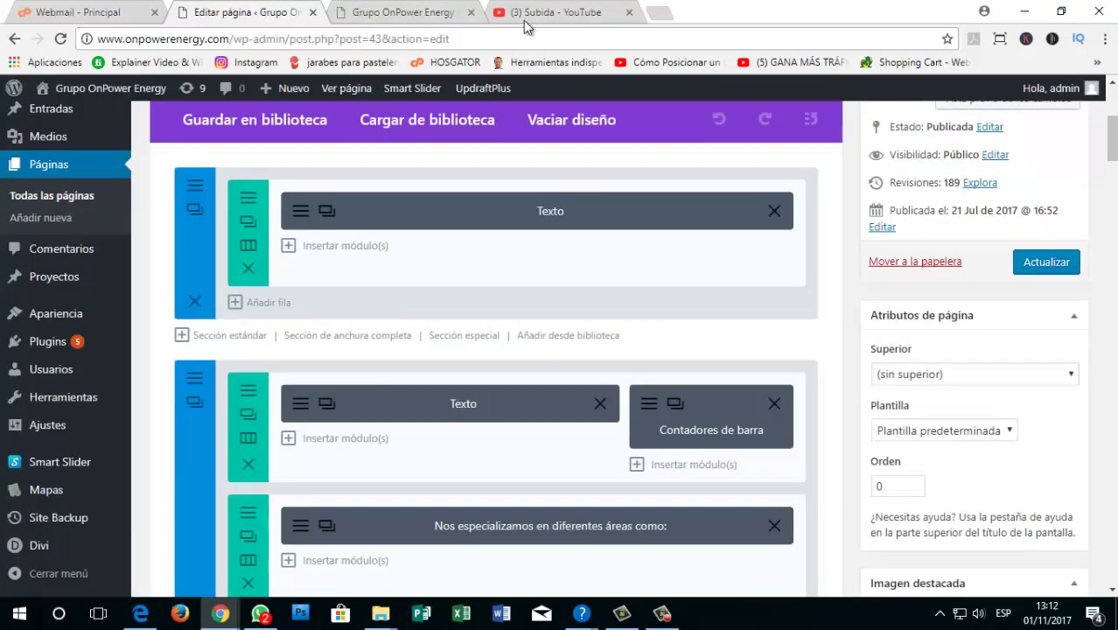
pyautogui.click(385, 12)
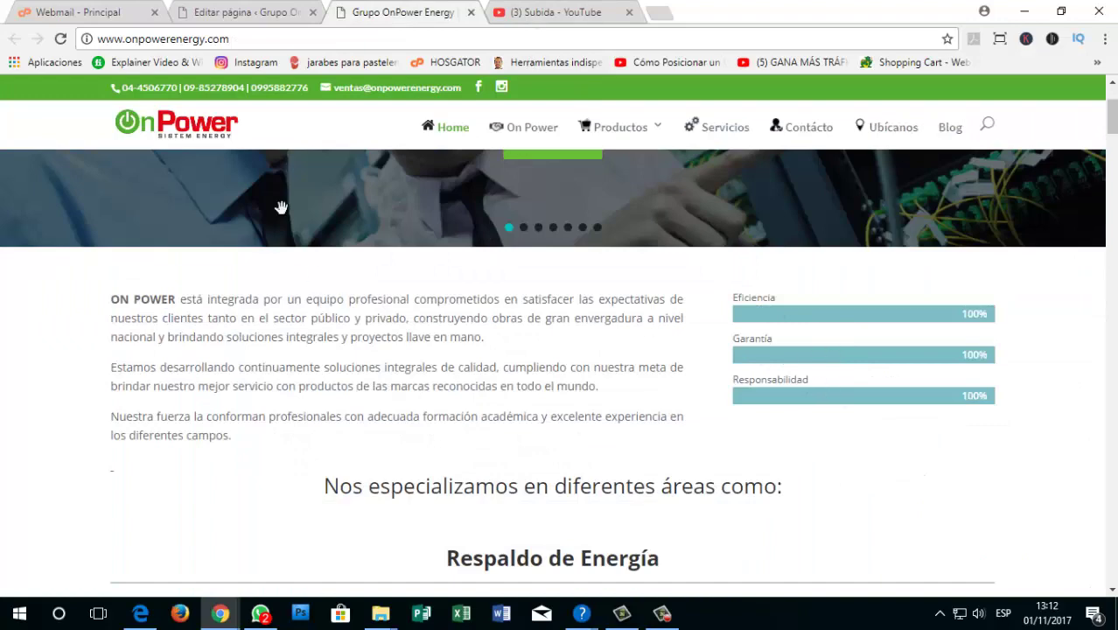
# Step: Open the settings of the Texto module beside Contadores de barra on the Home page and review its ON POWER text
pyautogui.click(244, 12)
pyautogui.scroll(4, 405, 327)
pyautogui.scroll(-5, 405, 326)
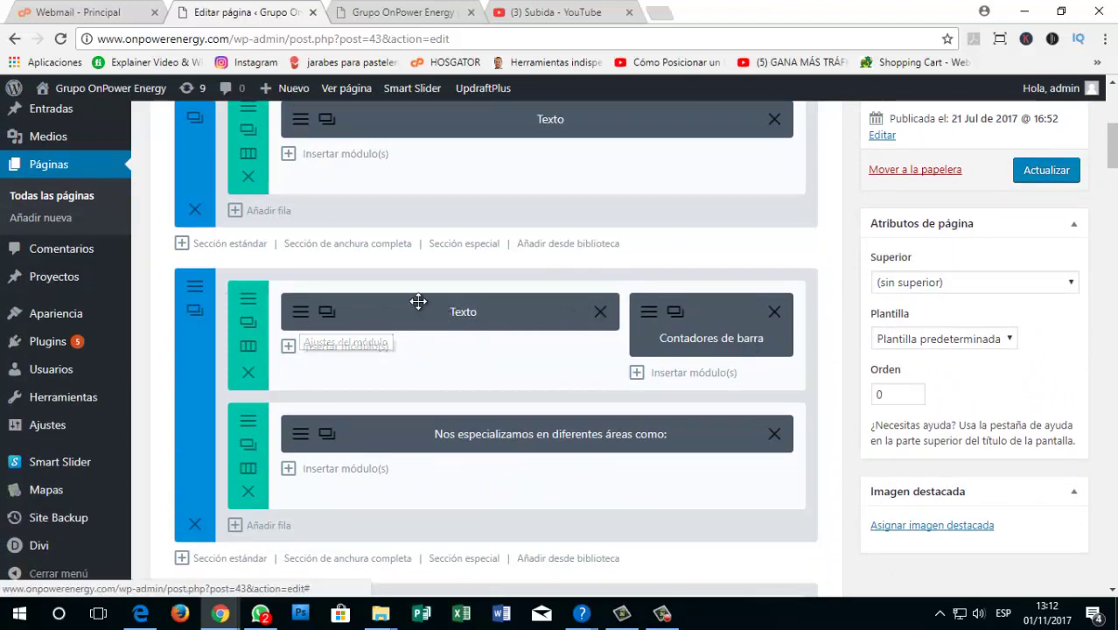
pyautogui.click(298, 317)
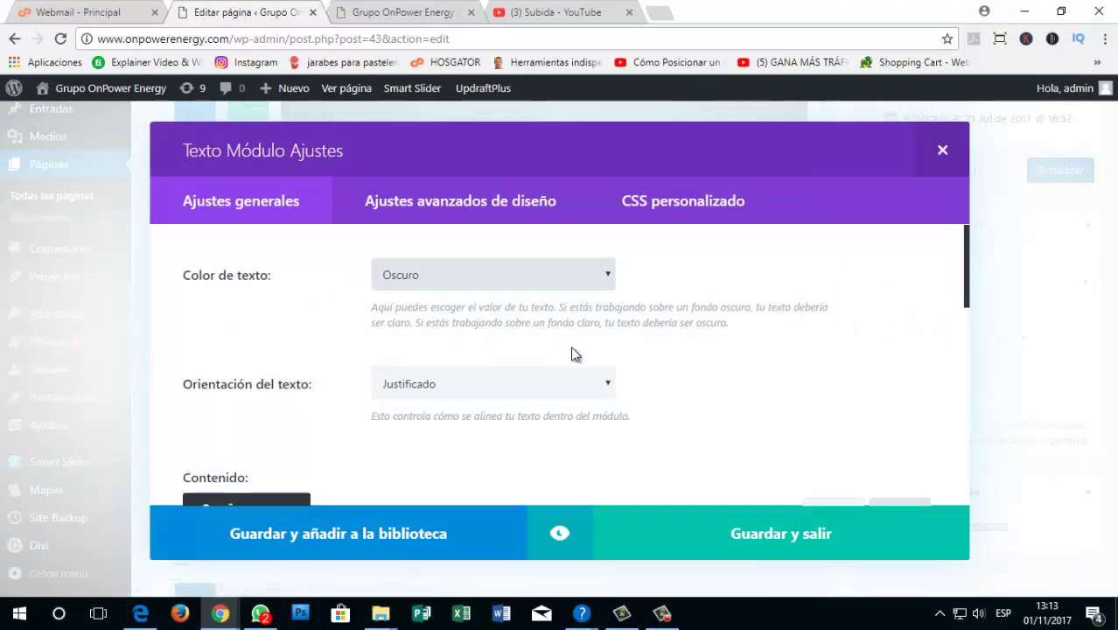
pyautogui.scroll(-4, 700, 359)
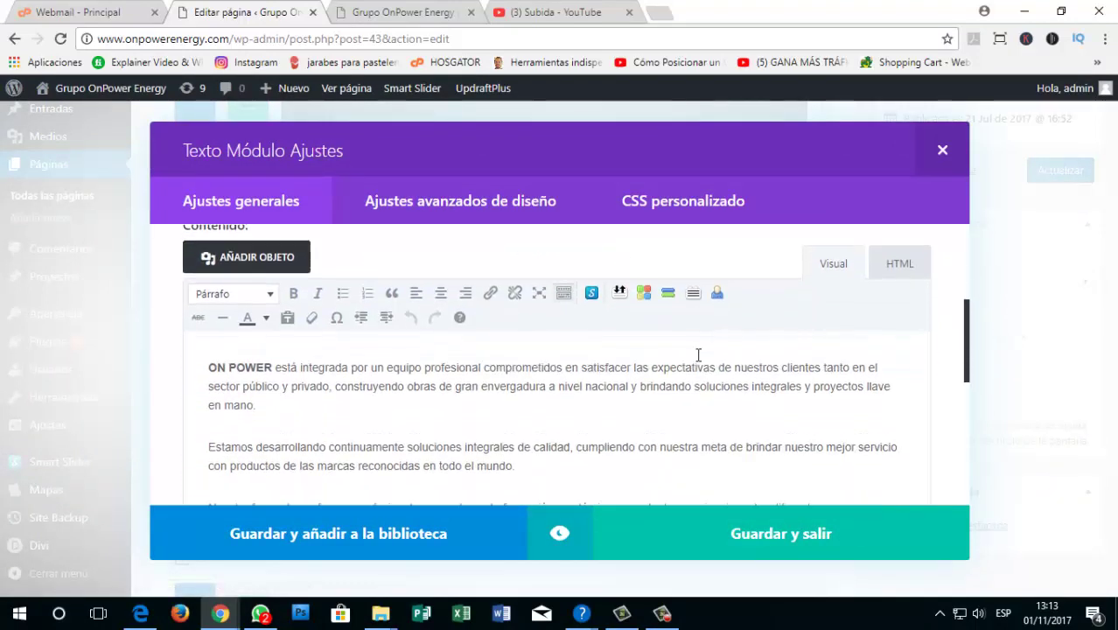
pyautogui.moveTo(211, 300); pyautogui.dragTo(426, 434)
pyautogui.click(427, 433)
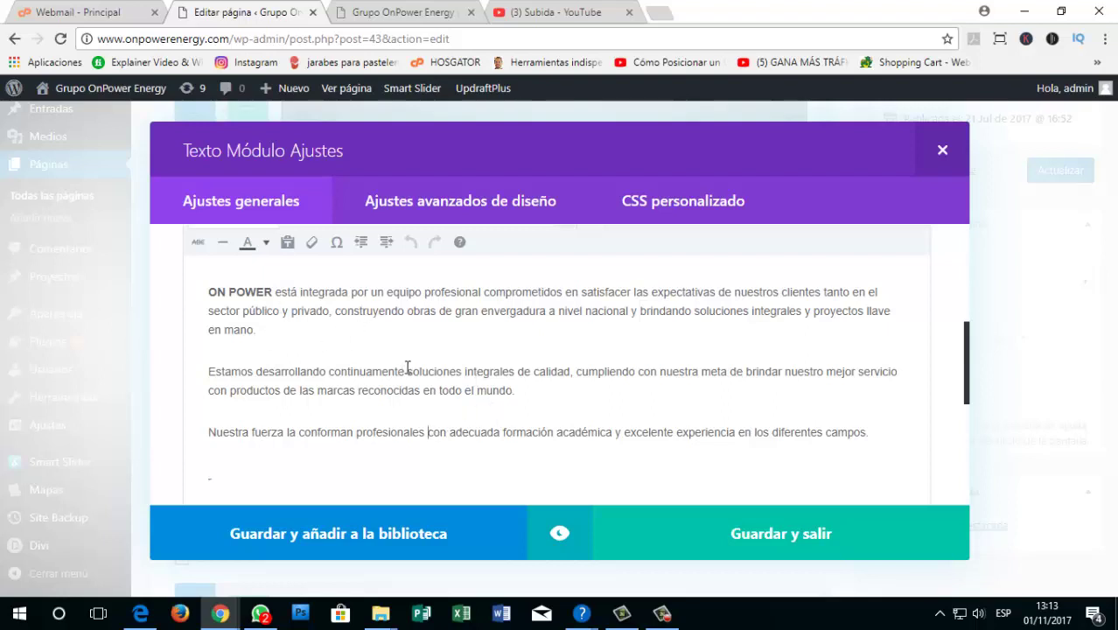
# Step: Look through the paragraph and heading styles, text colour choices and other formatting tools of the module's content editor
pyautogui.scroll(3, 408, 368)
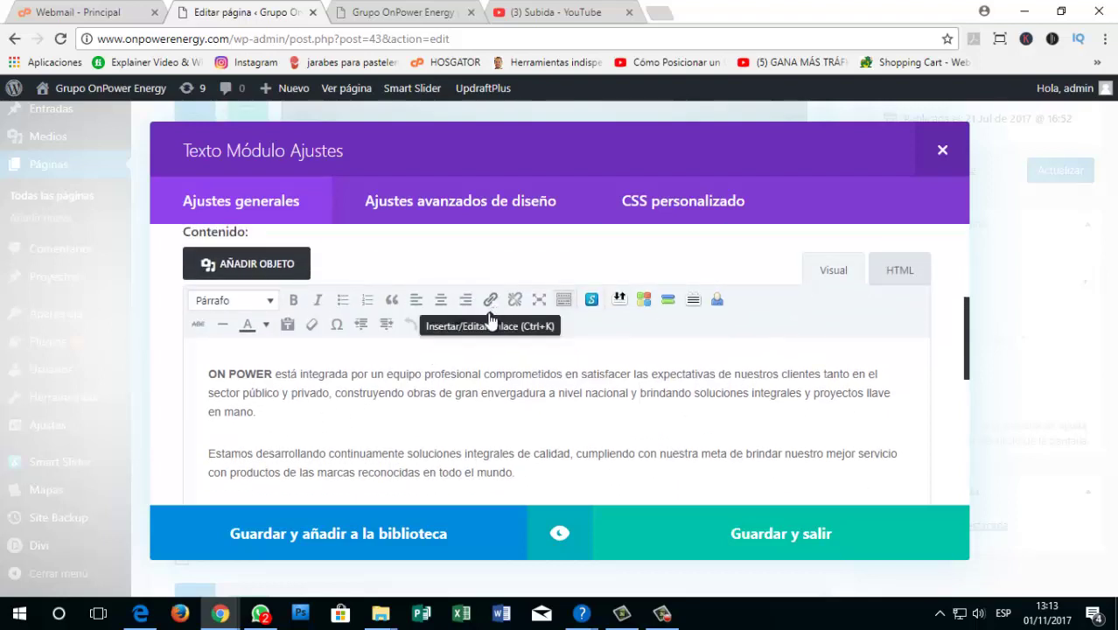
pyautogui.click(263, 306)
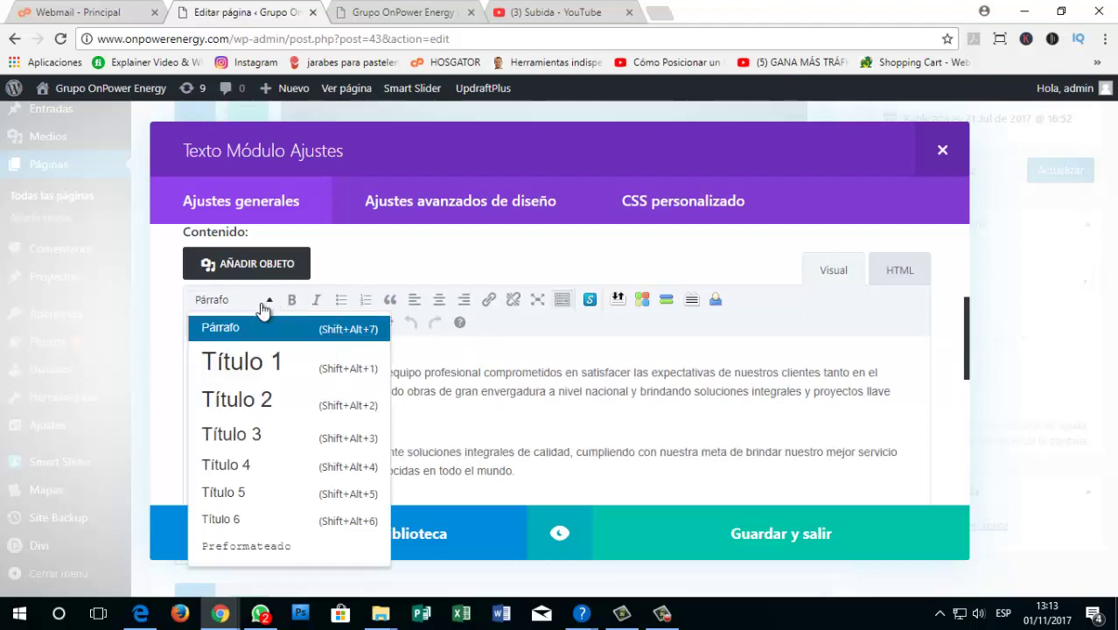
pyautogui.click(447, 395)
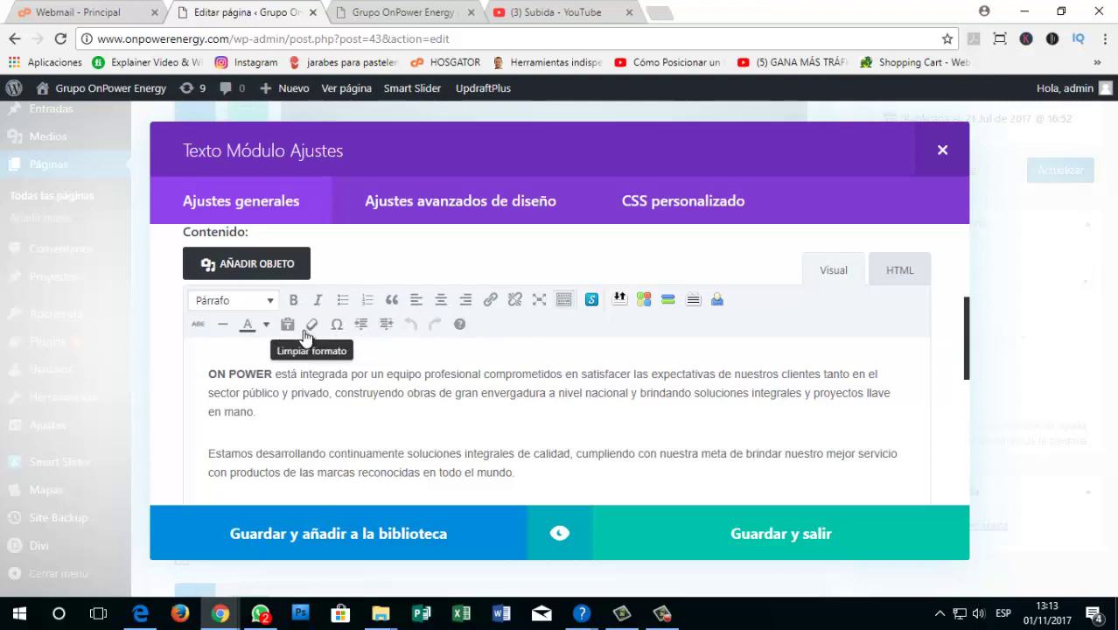
pyautogui.click(266, 324)
pyautogui.click(531, 397)
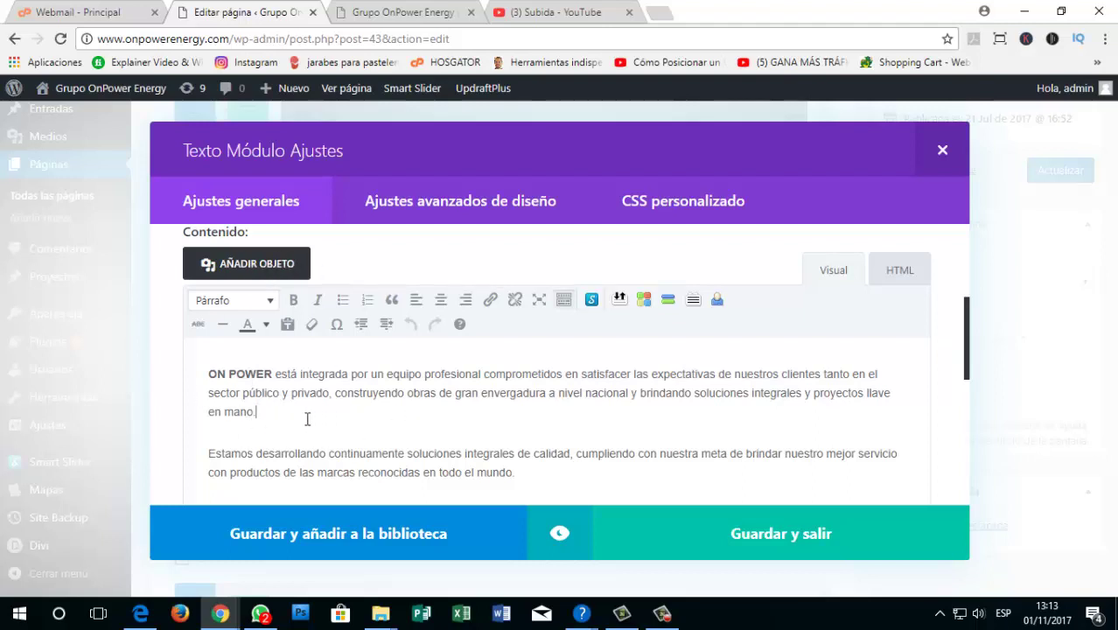
# Step: Add a blank line after the first ON POWER paragraph and select the onpower-left4.png image from the media library for it
pyautogui.press('Return')
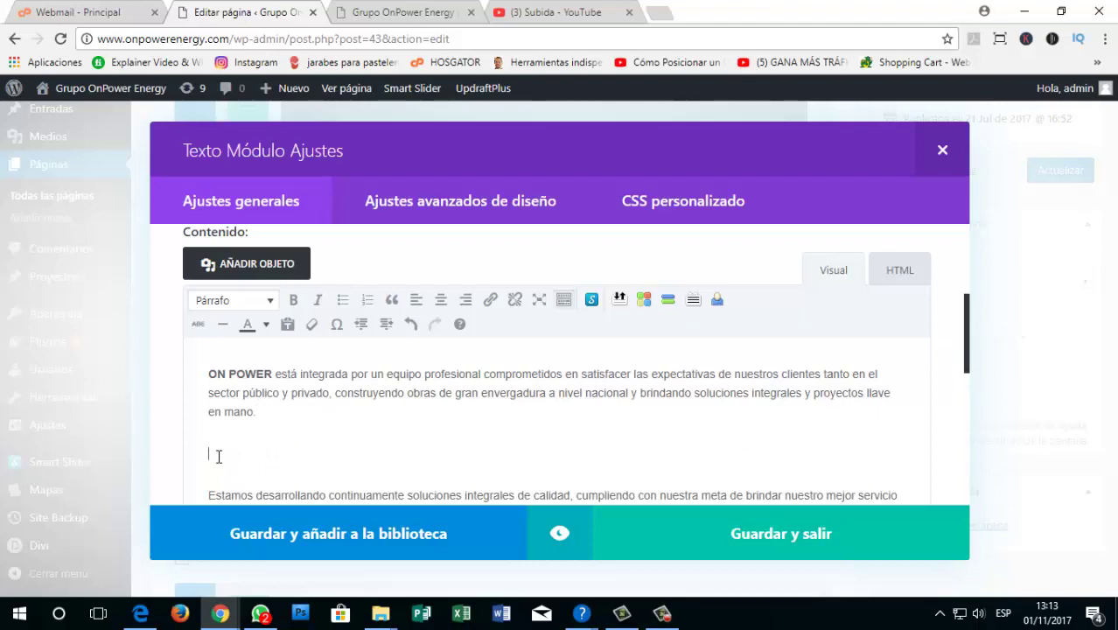
pyautogui.click(258, 262)
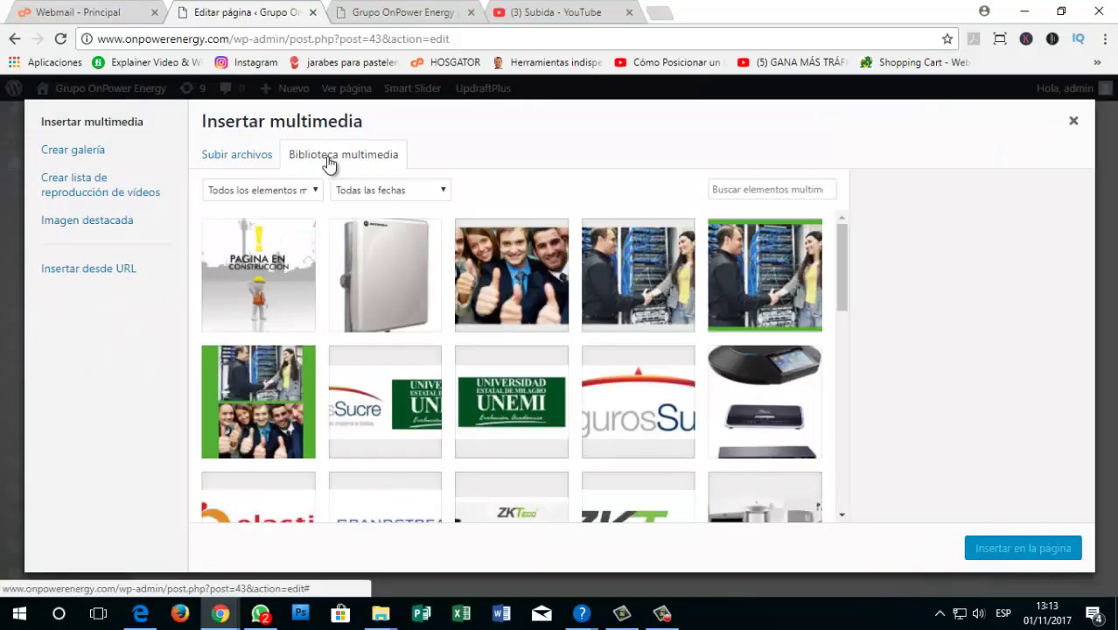
pyautogui.scroll(-8, 528, 304)
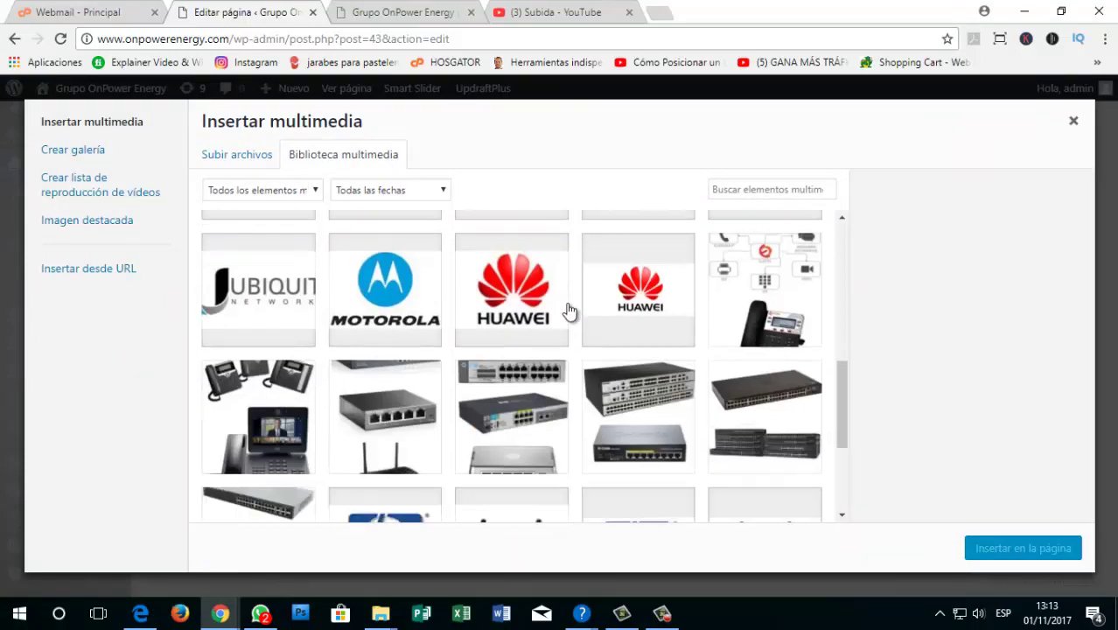
pyautogui.scroll(3, 560, 304)
pyautogui.scroll(5, 560, 305)
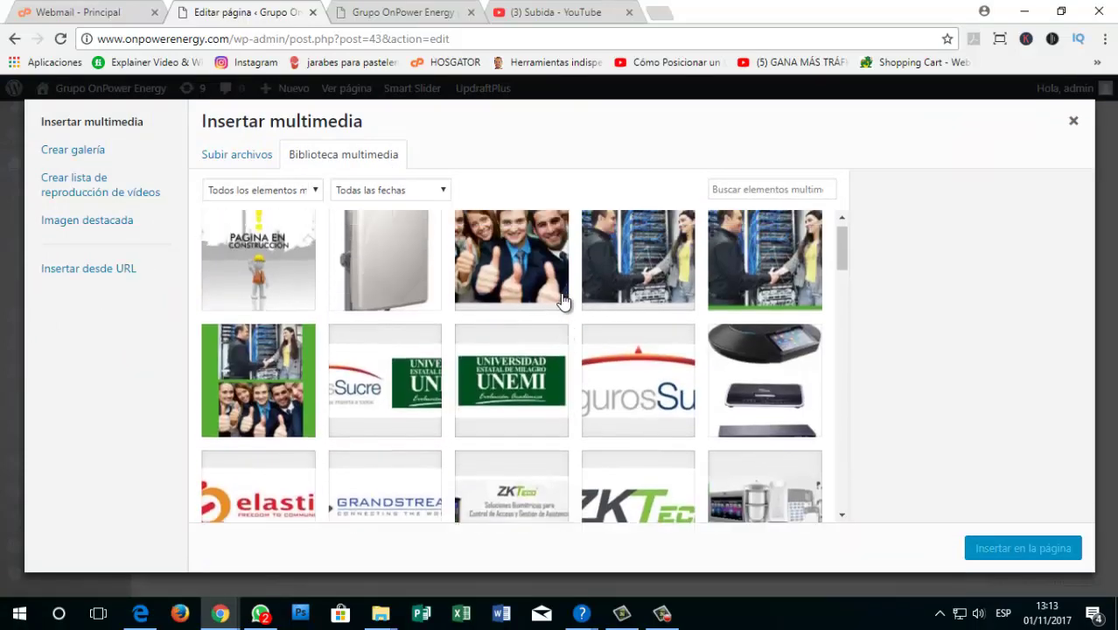
pyautogui.click(505, 256)
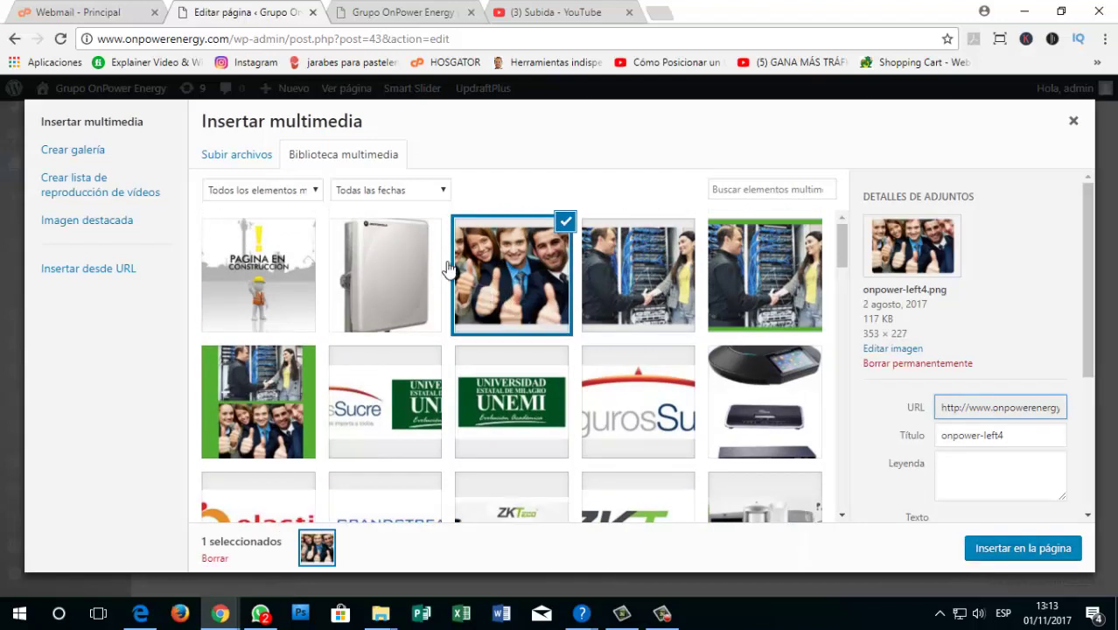
# Step: Browse the images in the local fotos web folder as possible uploads and leave the file chooser without picking one
pyautogui.click(211, 165)
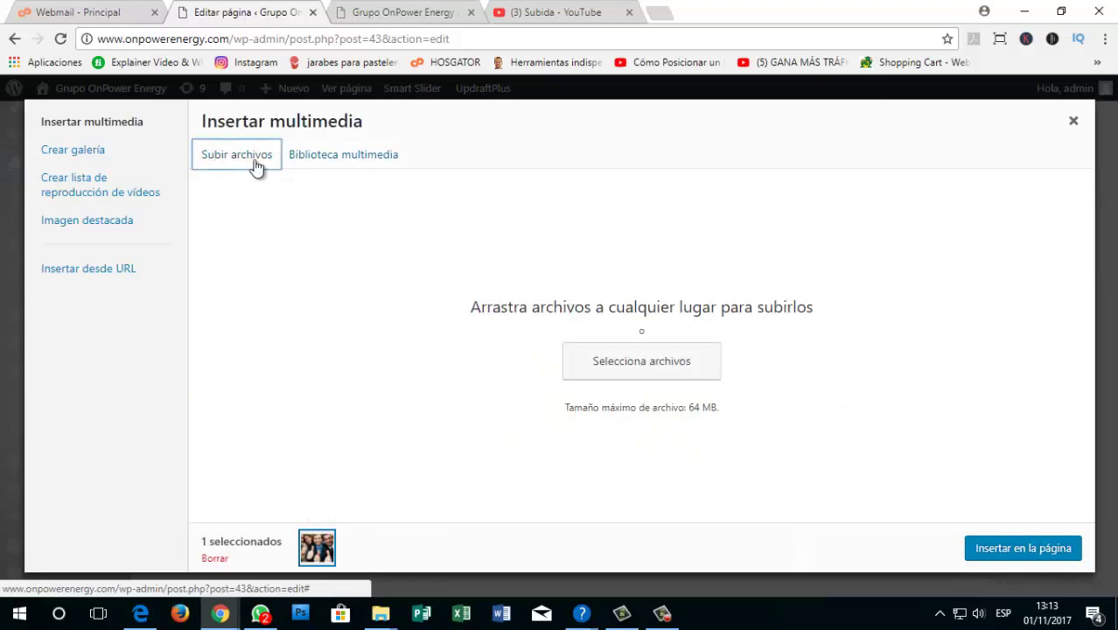
pyautogui.click(636, 371)
pyautogui.doubleClick(433, 357)
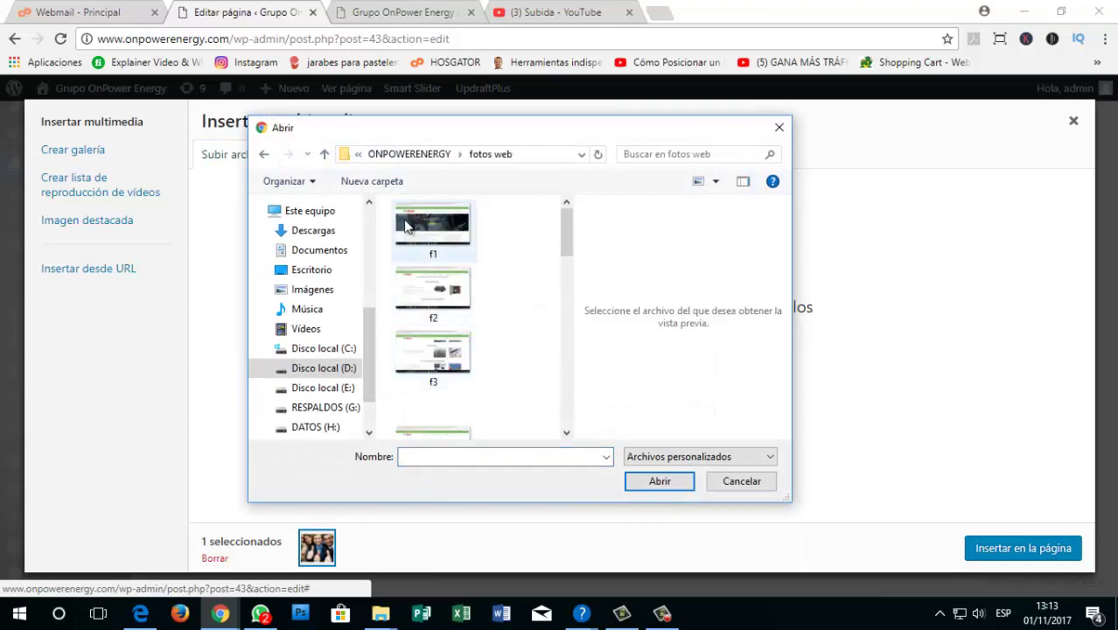
pyautogui.scroll(-10, 436, 324)
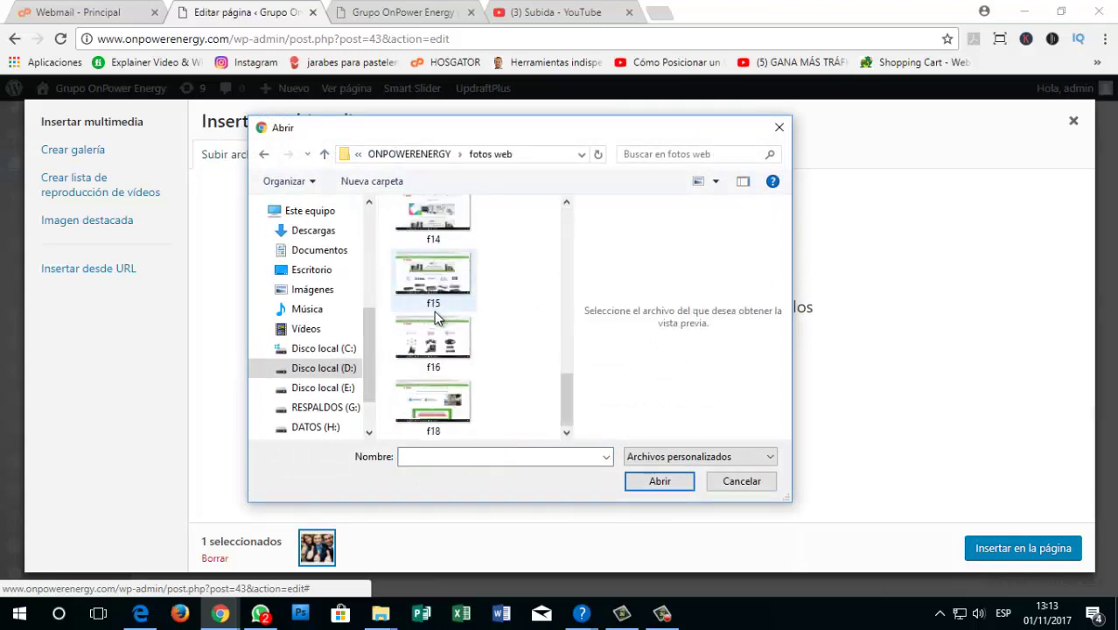
pyautogui.scroll(10, 438, 320)
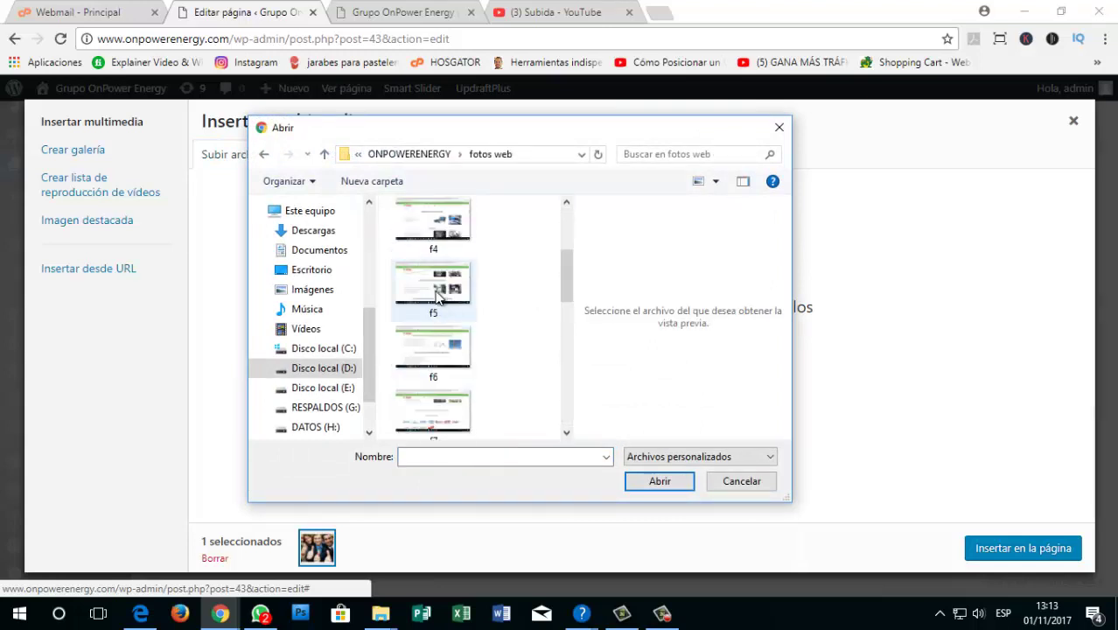
pyautogui.click(742, 481)
# Step: Insert the selected onpower-left4.png image, centred, on the blank line between the first and second paragraphs
pyautogui.click(334, 155)
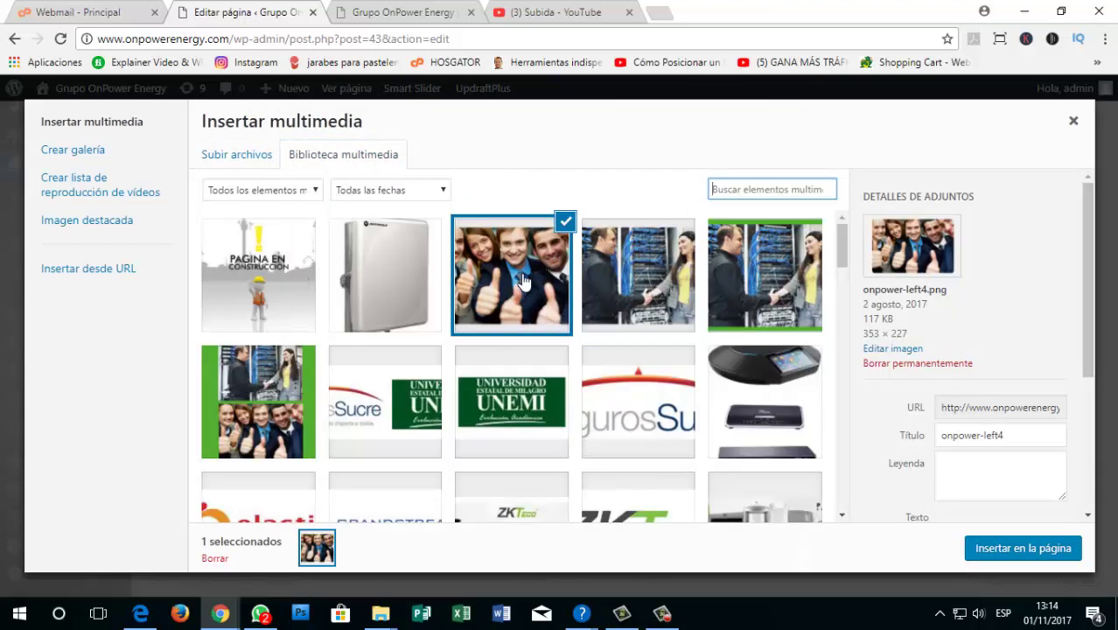
pyautogui.scroll(-2, 1018, 497)
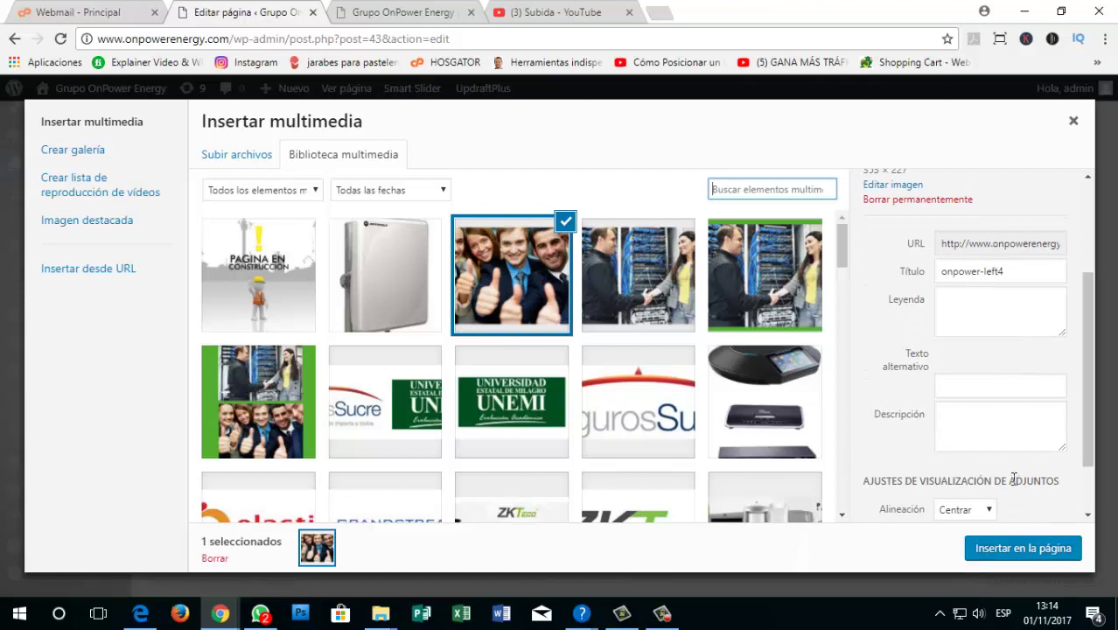
pyautogui.click(1023, 552)
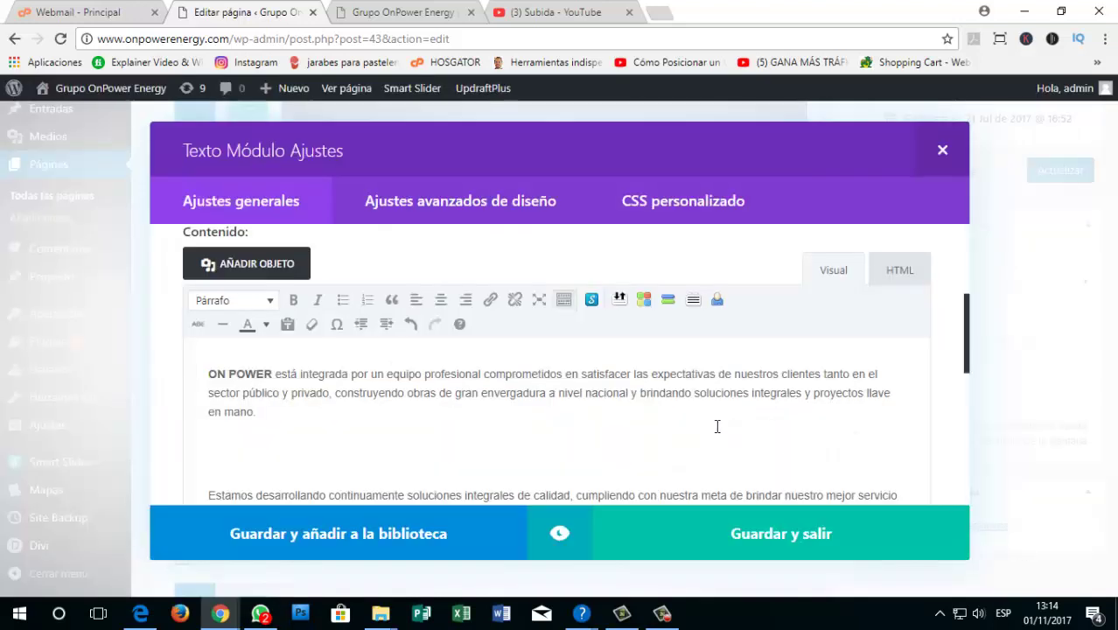
pyautogui.scroll(-2, 716, 425)
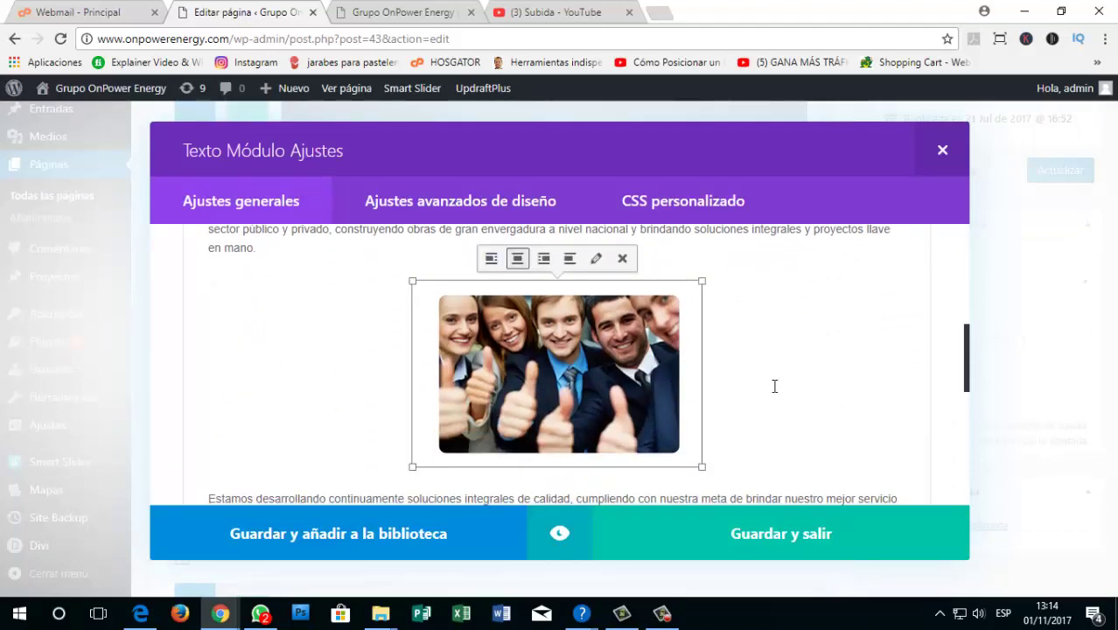
pyautogui.click(769, 398)
# Step: Try the left, centre and right alignments on the inserted image and return it to centred
pyautogui.click(589, 354)
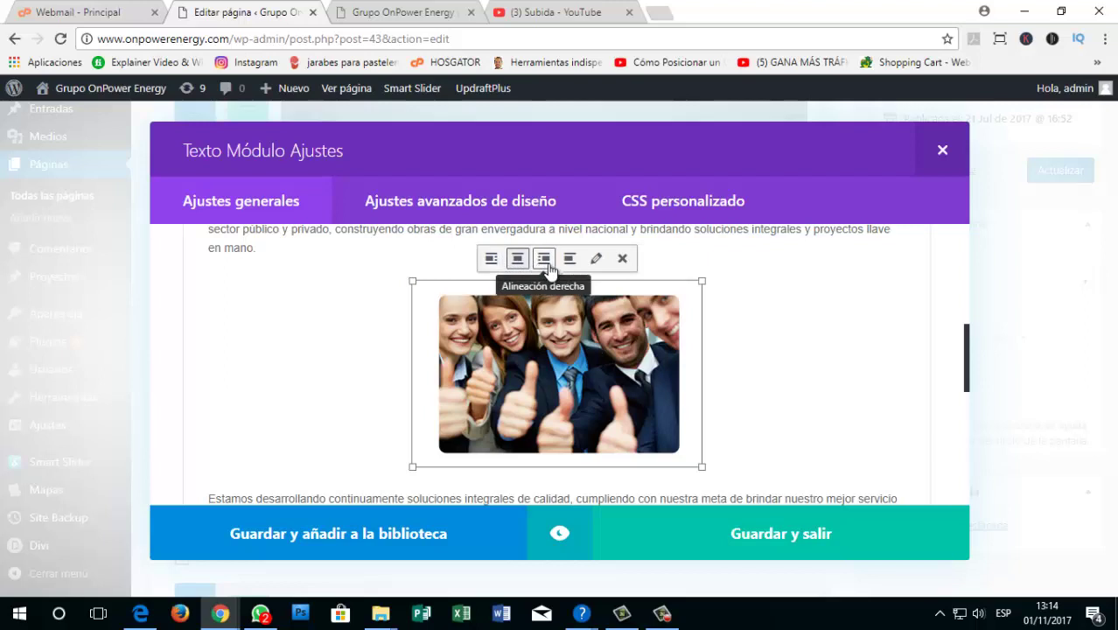
pyautogui.click(491, 258)
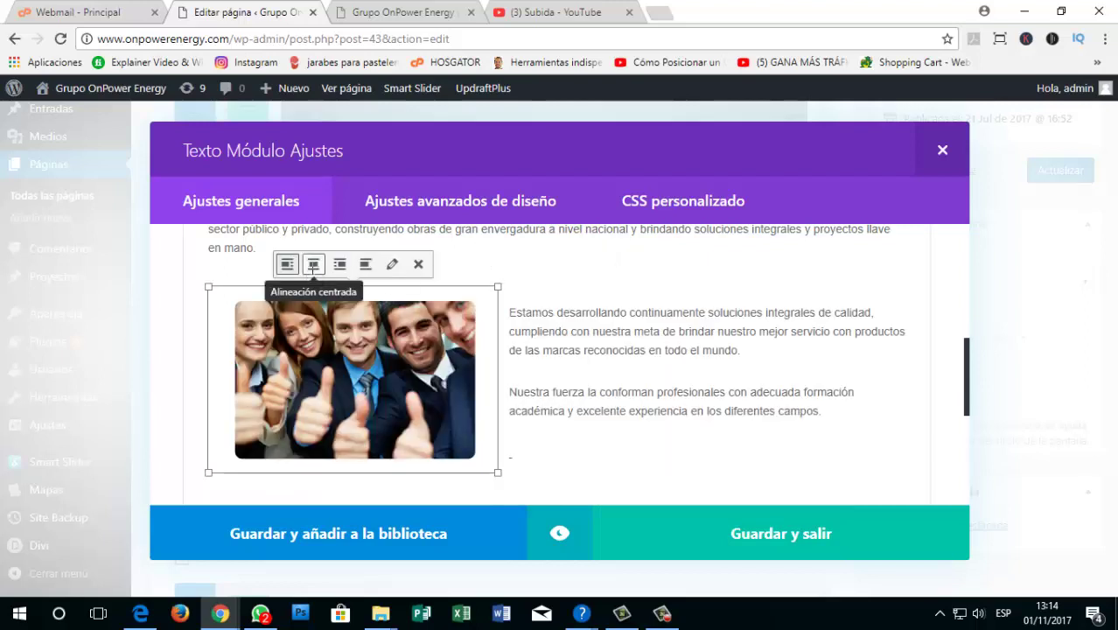
pyautogui.click(313, 265)
pyautogui.click(542, 262)
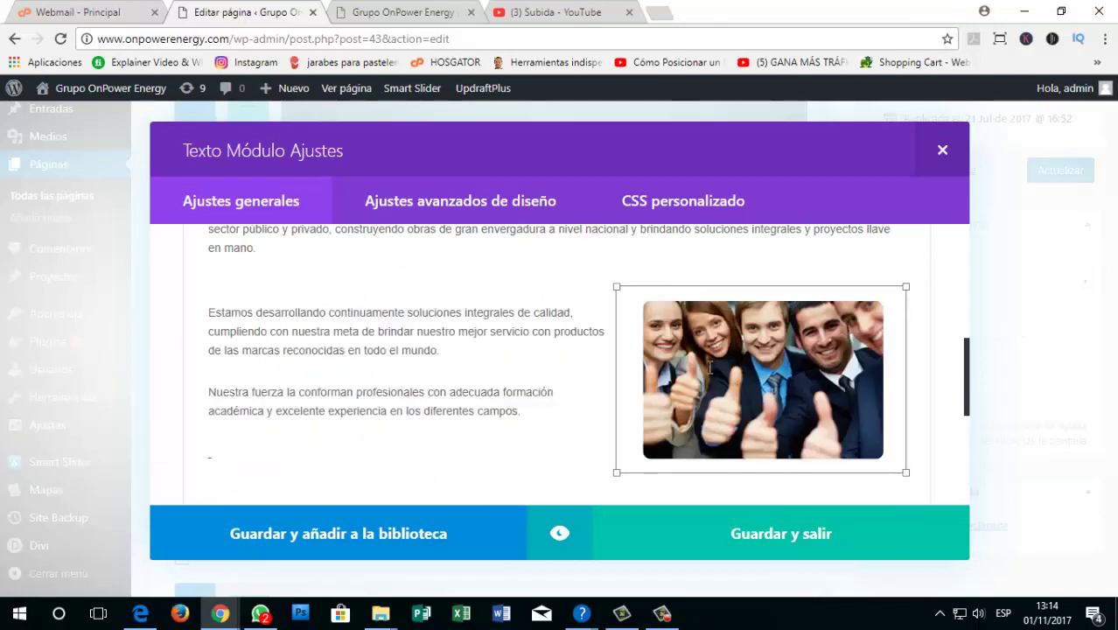
pyautogui.click(725, 261)
pyautogui.click(588, 317)
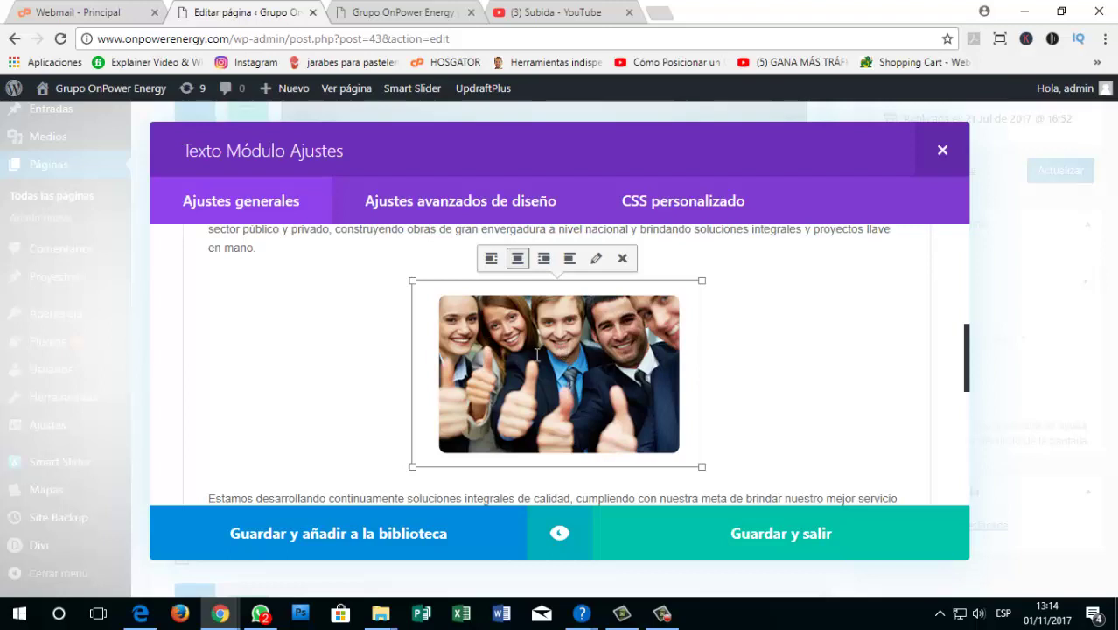
# Step: Set the image's size to Tamaño completo – 353 × 227 in its details, update it, and review the module's content
pyautogui.click(596, 263)
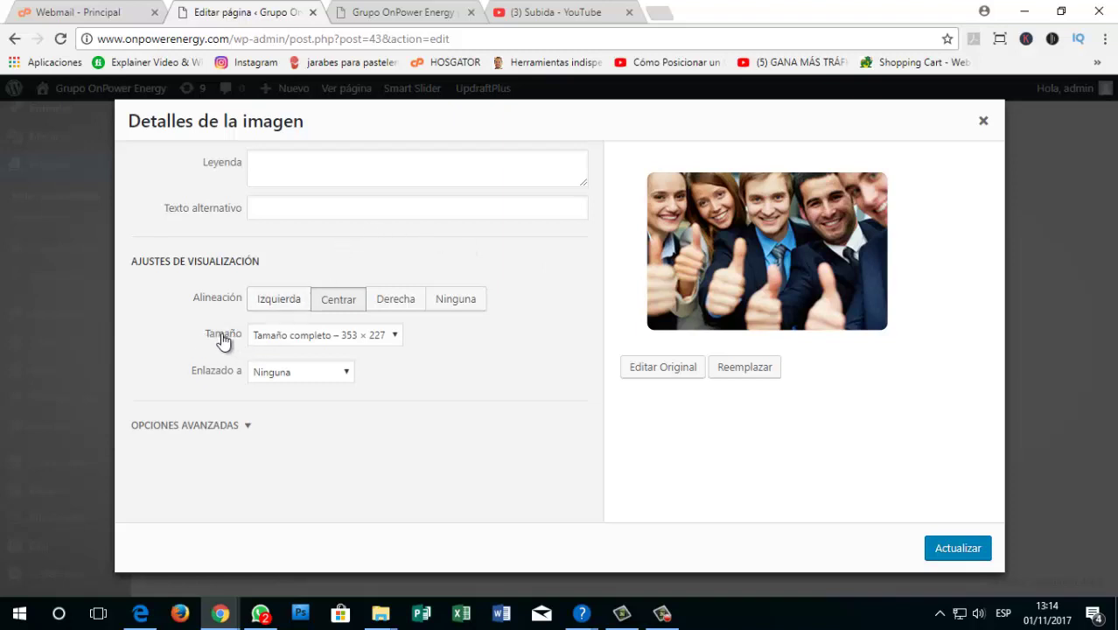
pyautogui.click(389, 341)
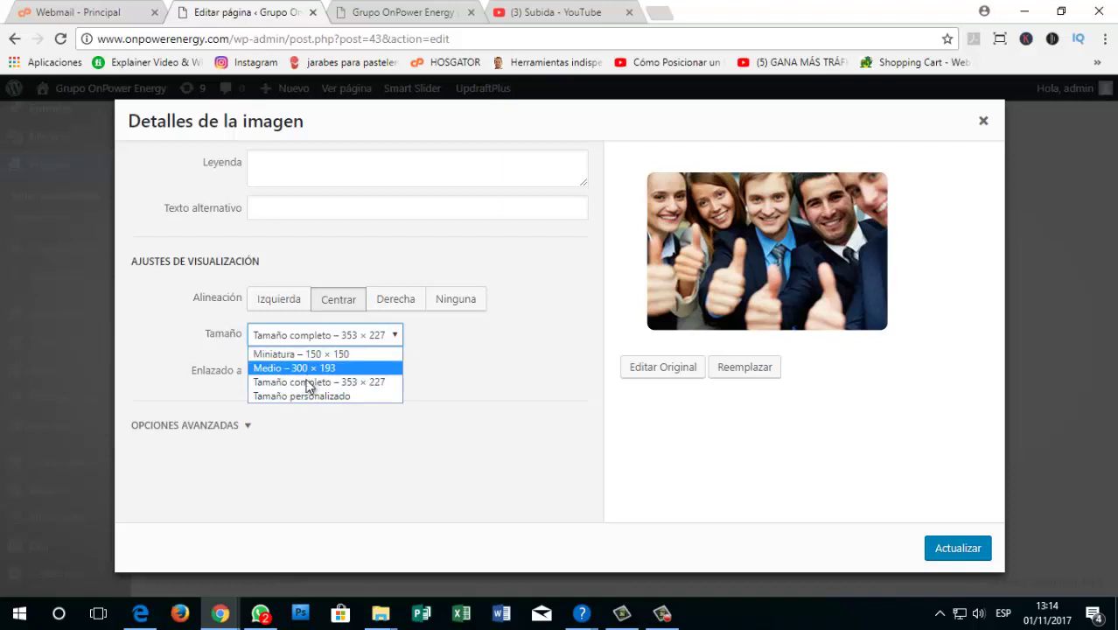
pyautogui.click(309, 384)
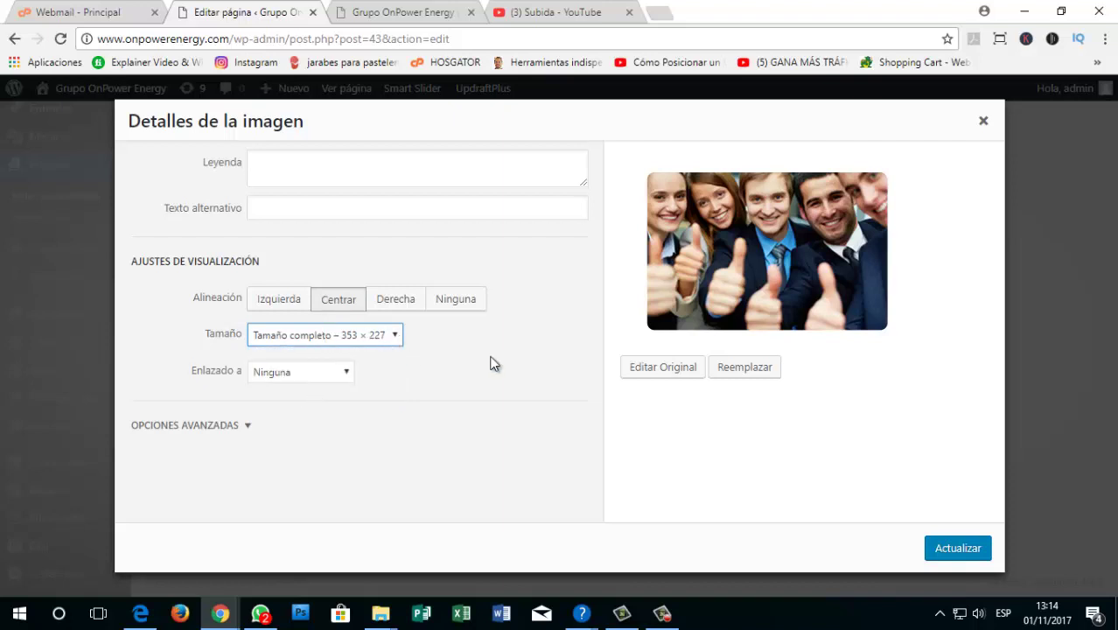
pyautogui.click(974, 557)
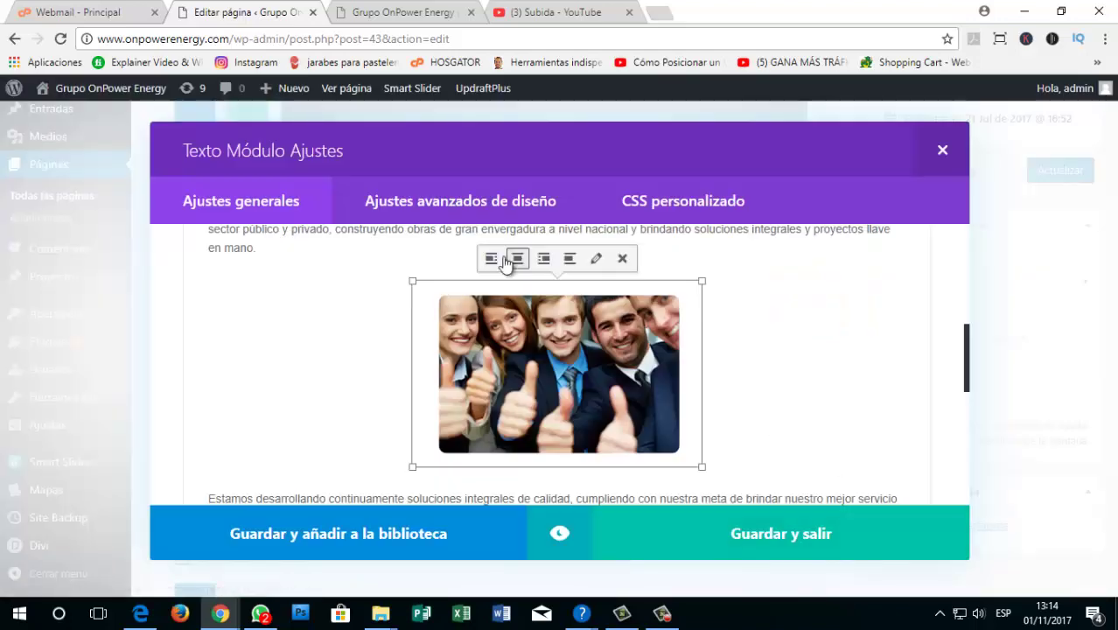
pyautogui.click(828, 388)
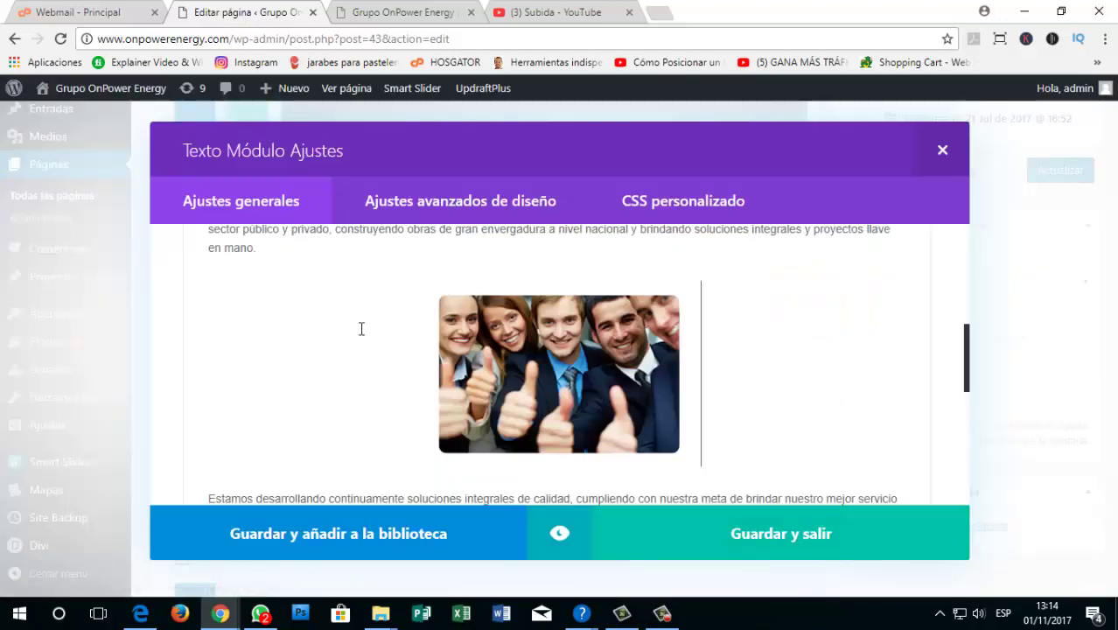
pyautogui.scroll(5, 370, 330)
pyautogui.scroll(-8, 440, 359)
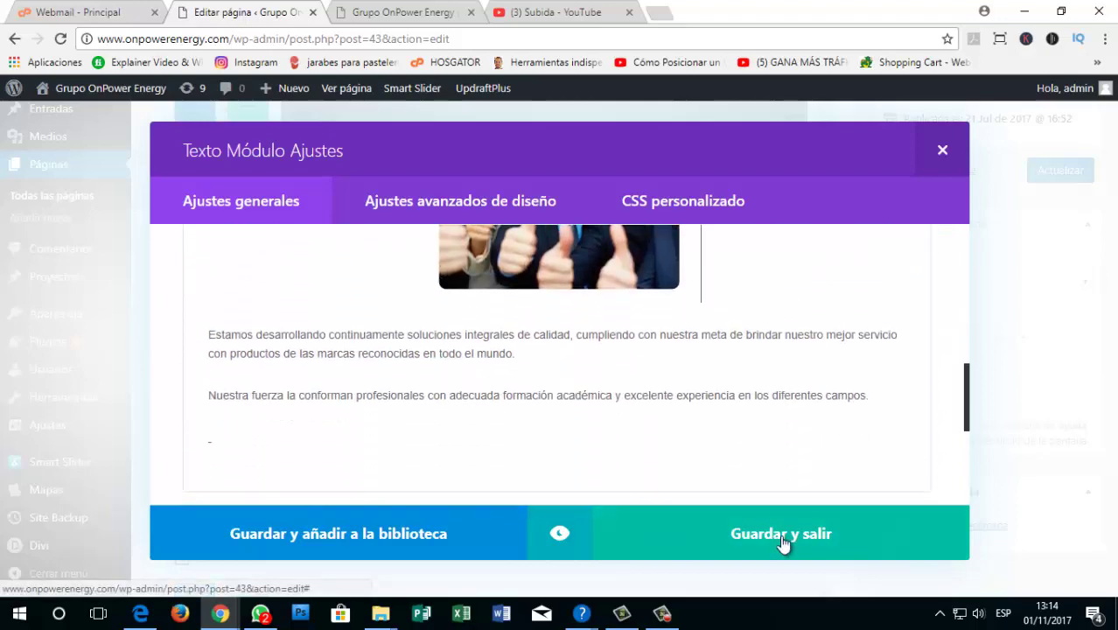
# Step: Save the text module with its inserted image and update the Home page
pyautogui.click(742, 533)
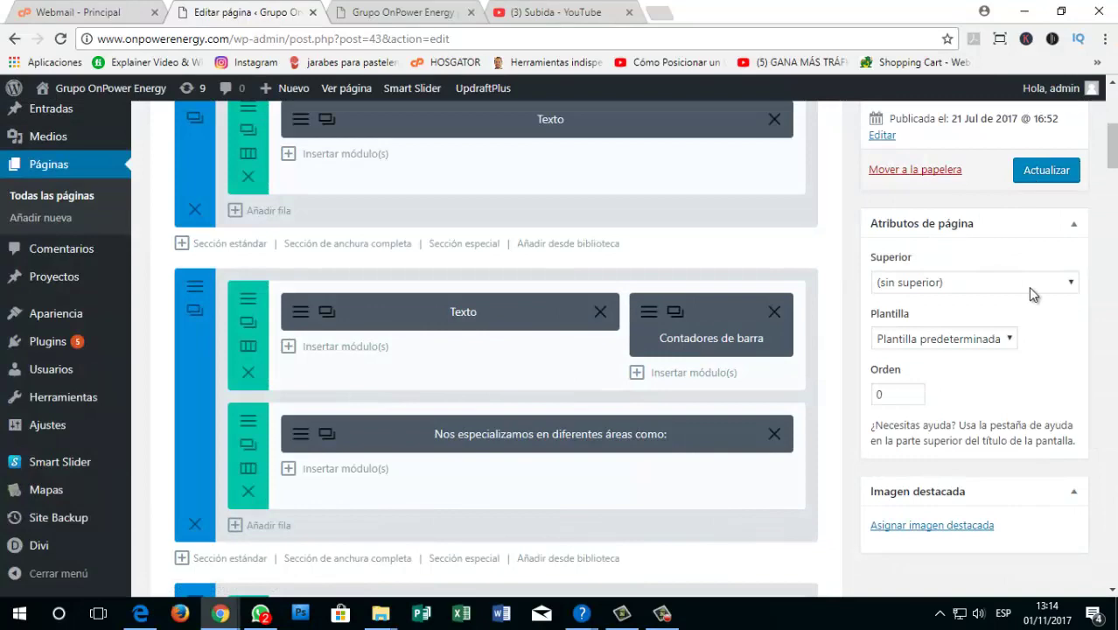
pyautogui.scroll(5, 1041, 208)
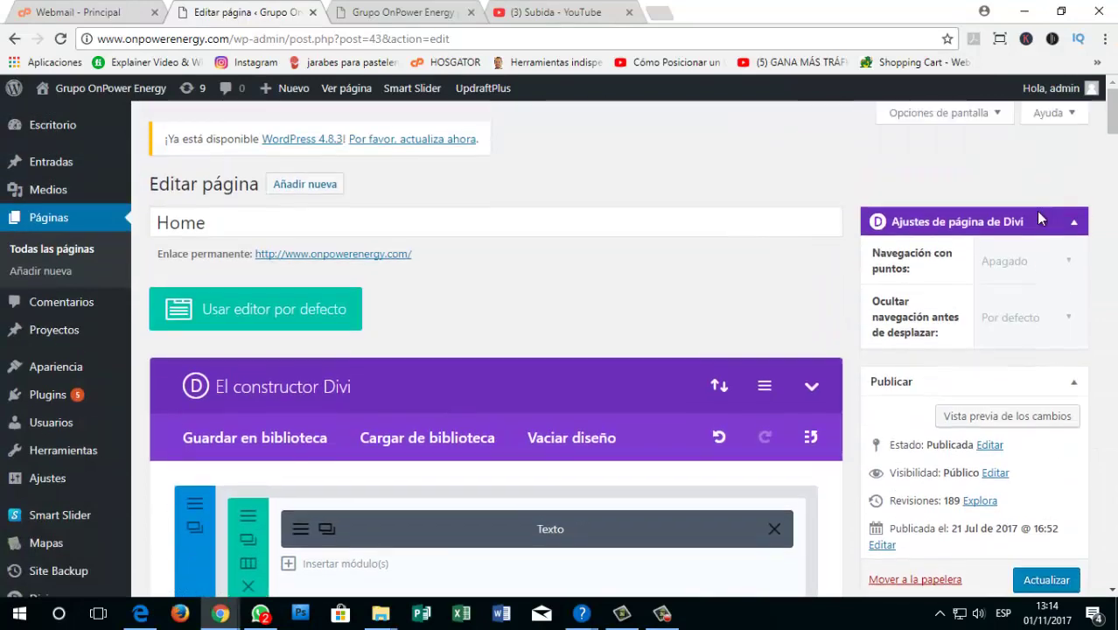
pyautogui.scroll(-4, 1039, 219)
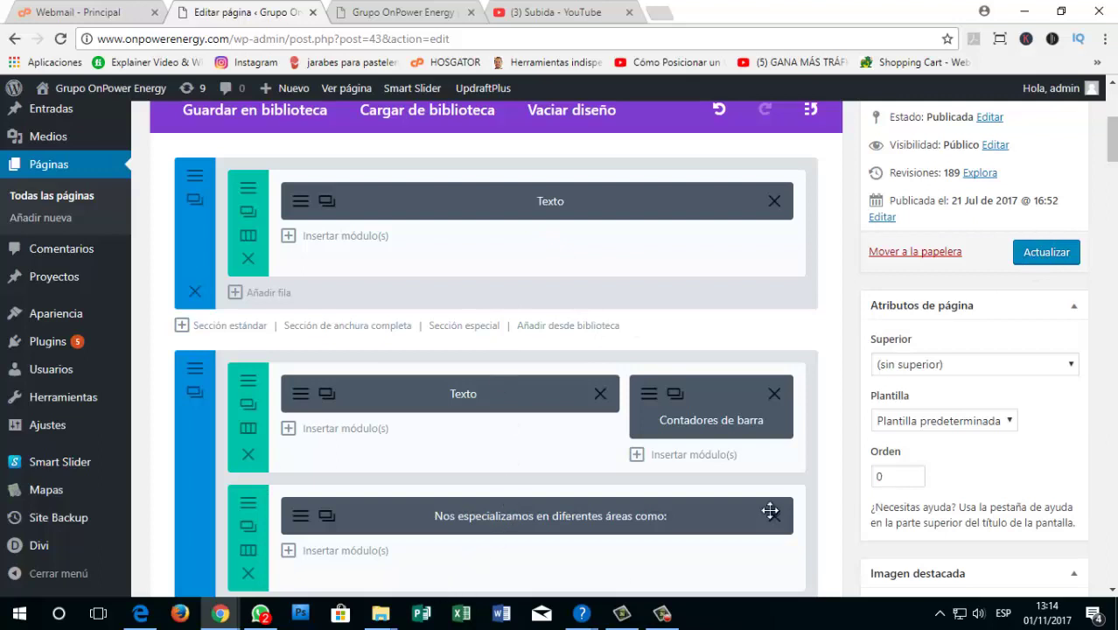
pyautogui.click(1038, 254)
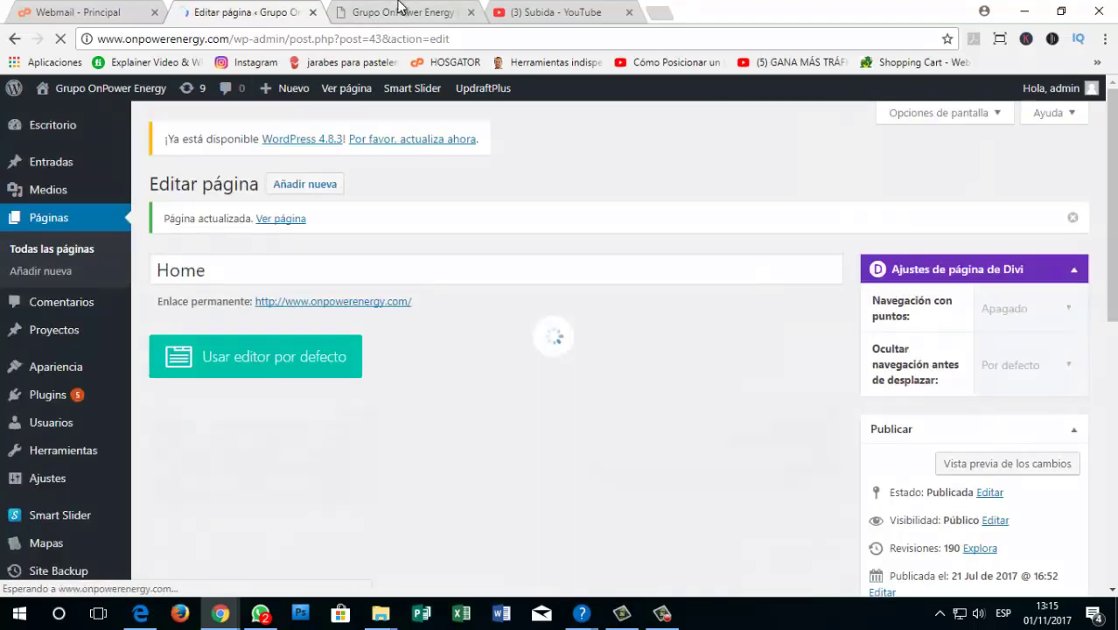
# Step: Reload the live Home page and compare the image between the introductory paragraphs with the builder's layout
pyautogui.click(398, 10)
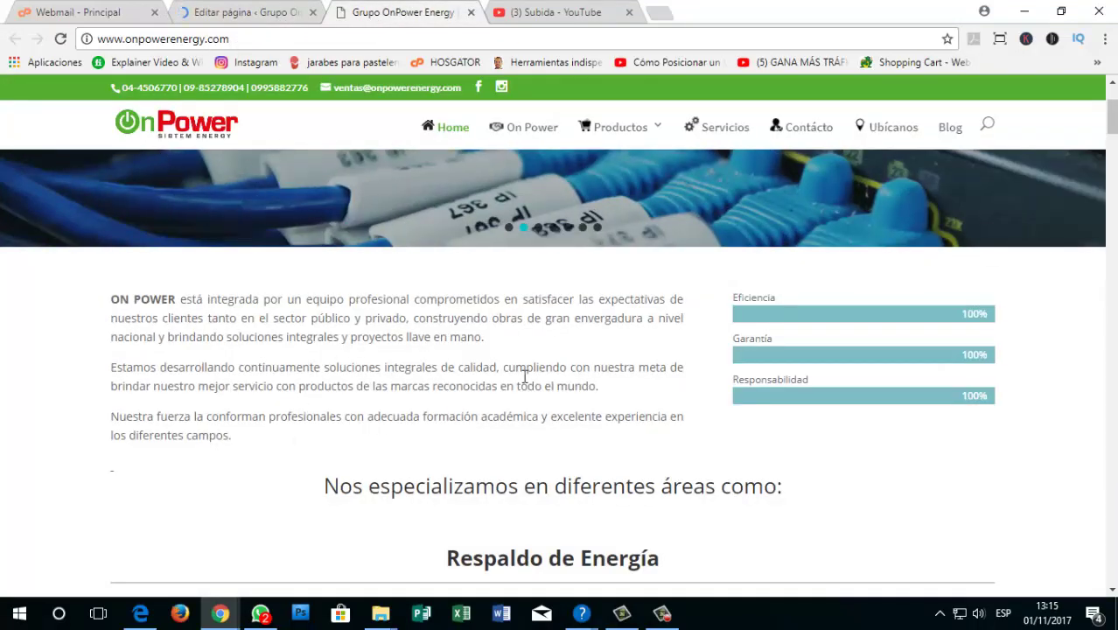
pyautogui.click(61, 39)
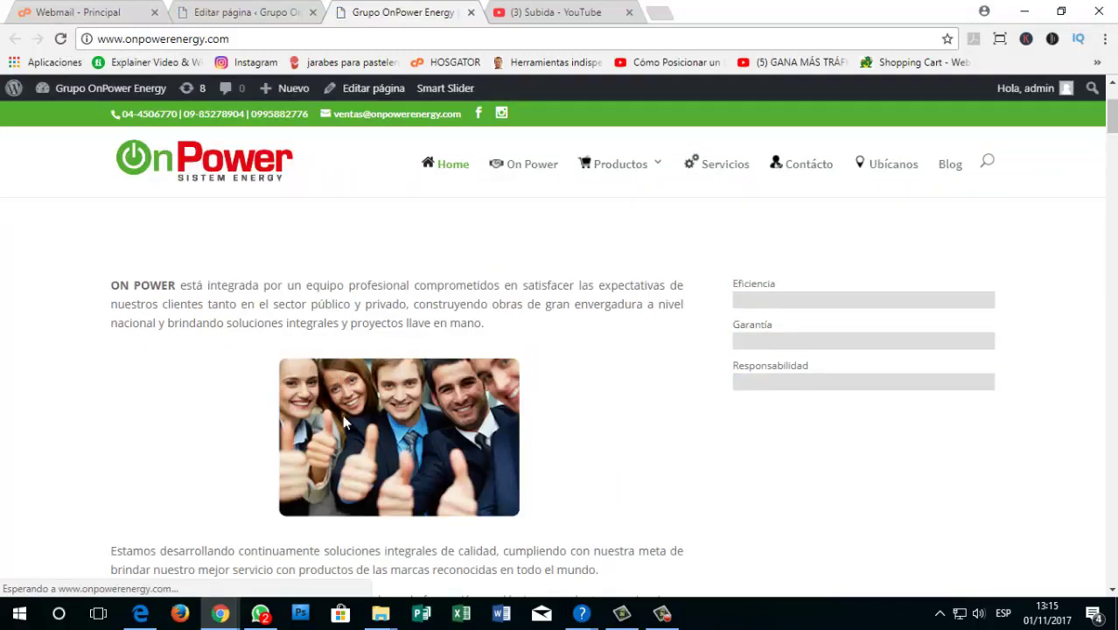
pyautogui.scroll(-2, 462, 466)
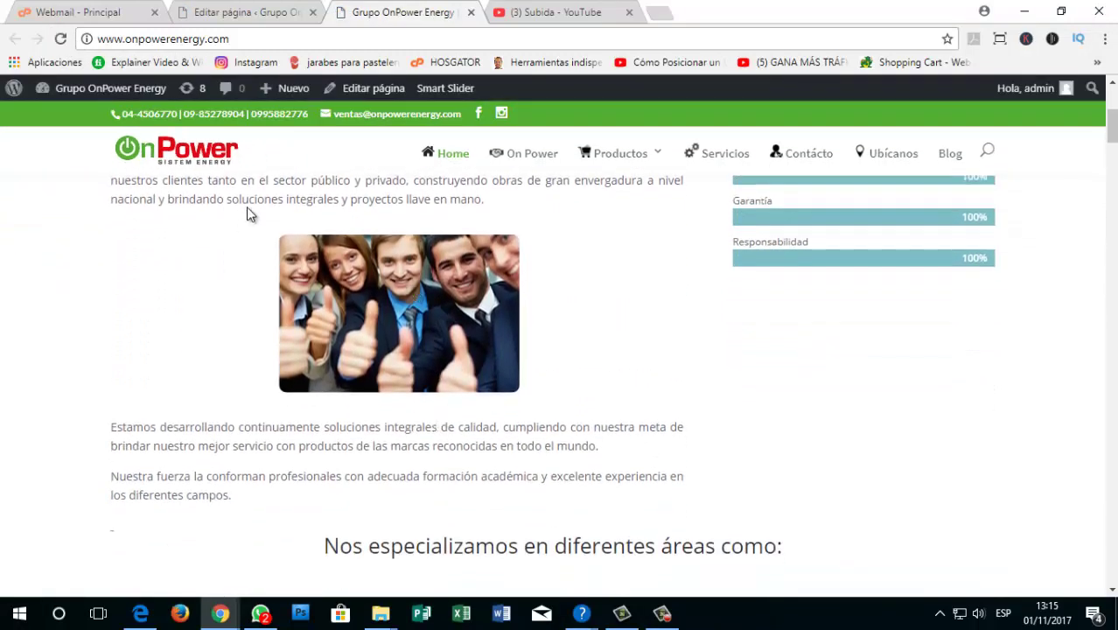
pyautogui.moveTo(308, 199); pyautogui.dragTo(560, 363)
pyautogui.click(586, 349)
pyautogui.click(231, 12)
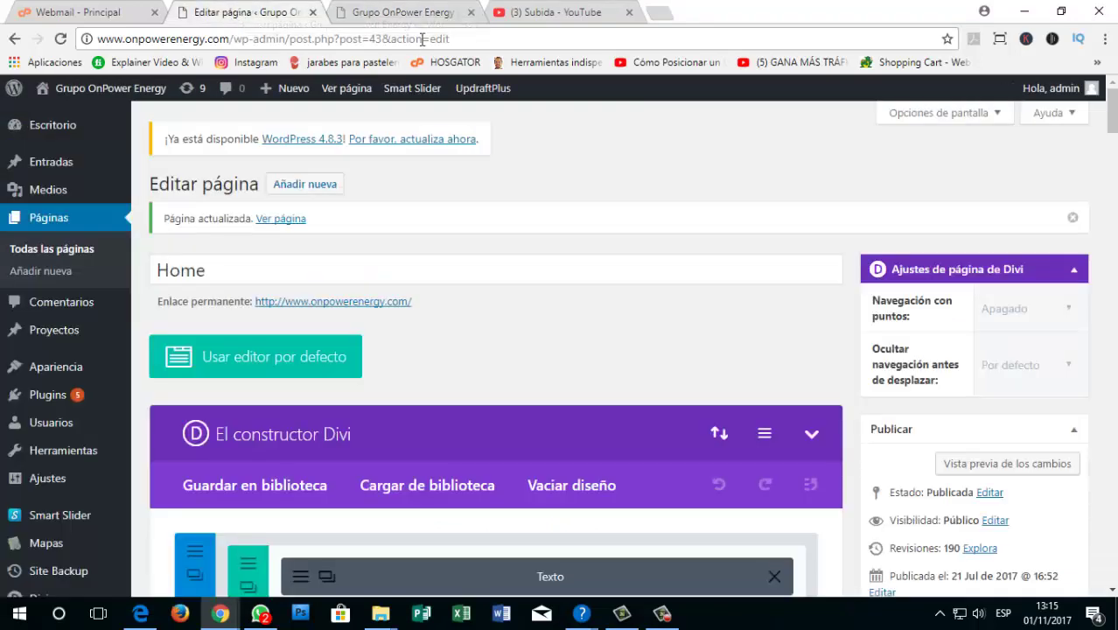
pyautogui.scroll(-5, 519, 260)
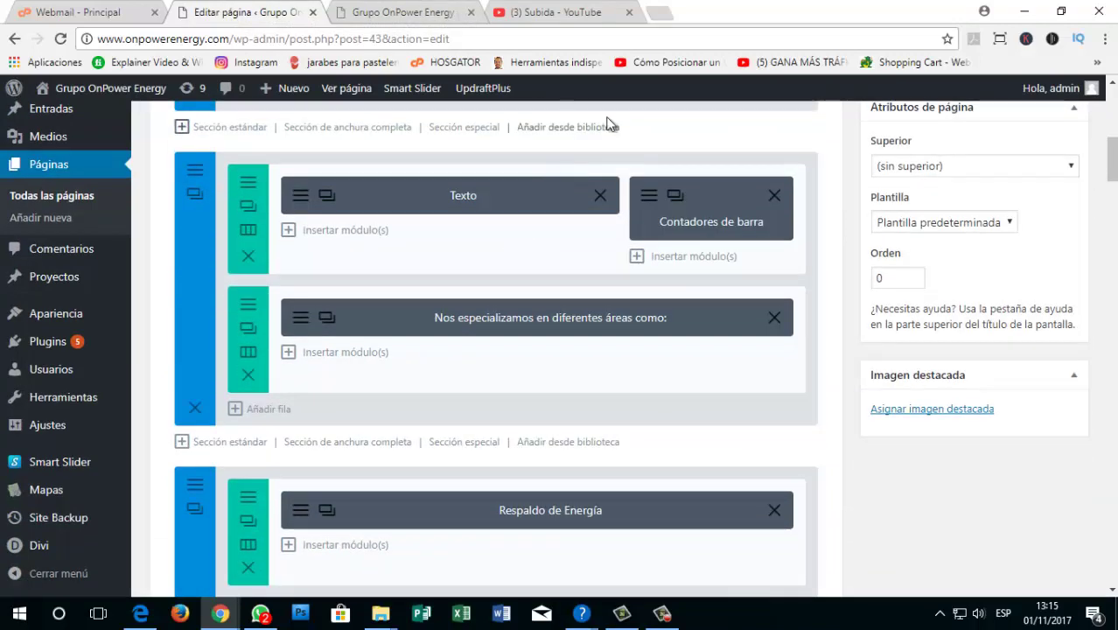
pyautogui.scroll(2, 595, 125)
pyautogui.click(403, 13)
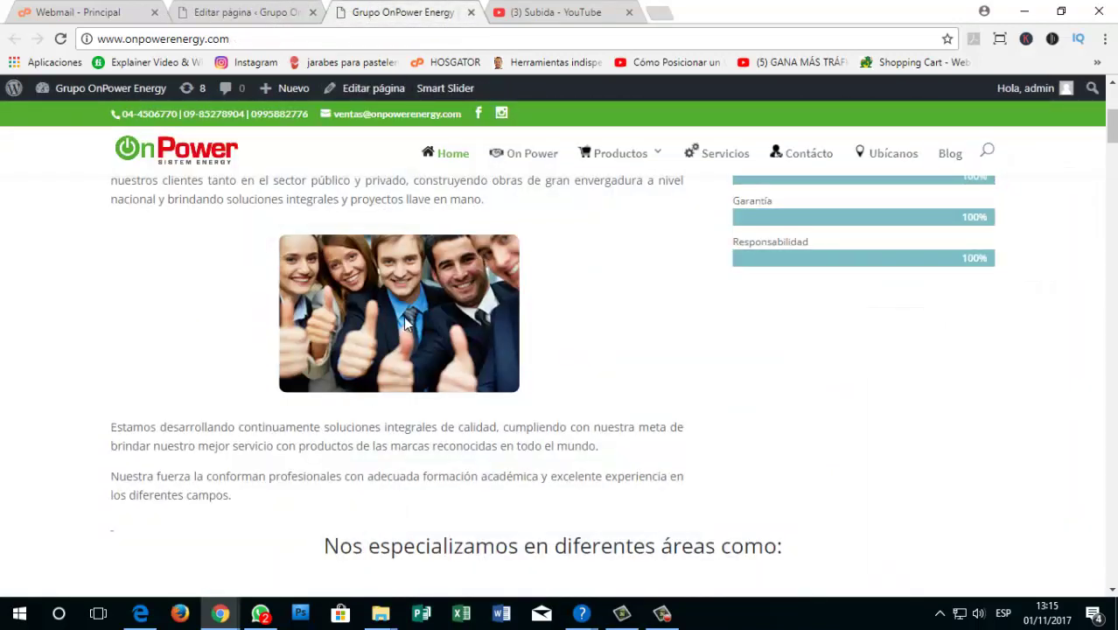
# Step: Delete the image and its blank line from the text module beside the bar counters, and save the change to the Home page
pyautogui.click(245, 12)
pyautogui.scroll(-1, 302, 304)
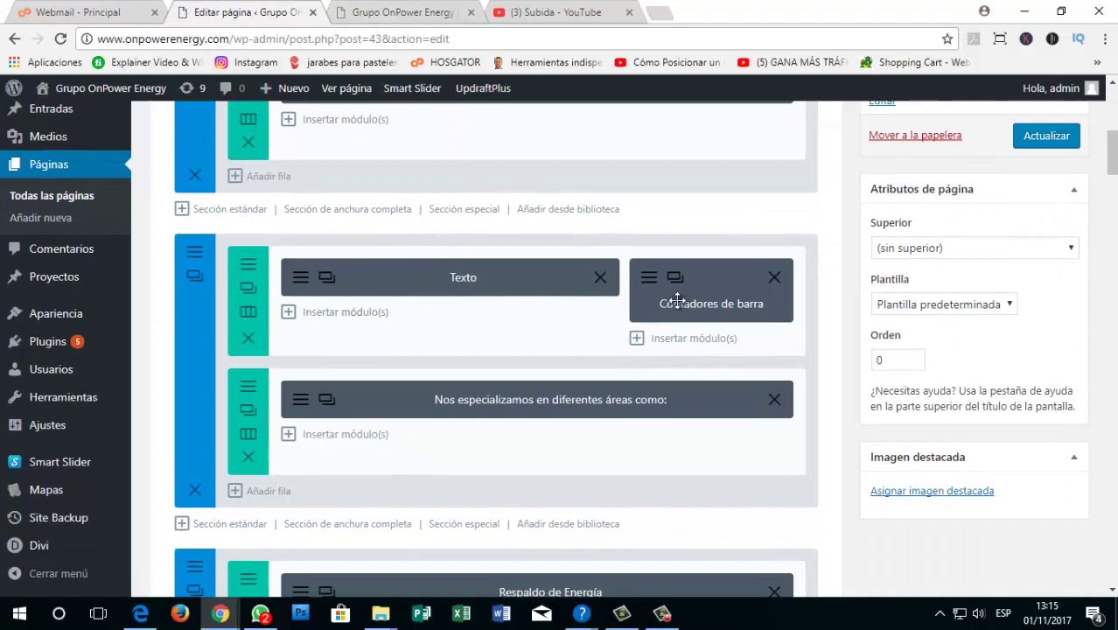
pyautogui.click(308, 278)
pyautogui.scroll(-5, 472, 288)
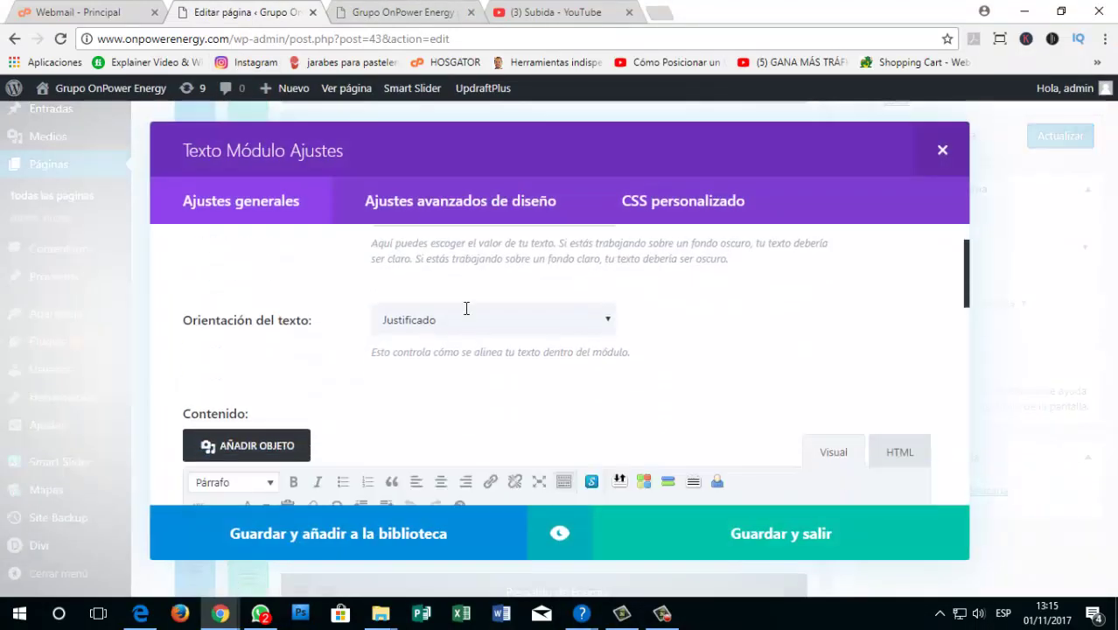
pyautogui.click(466, 308)
pyautogui.scroll(2, 655, 299)
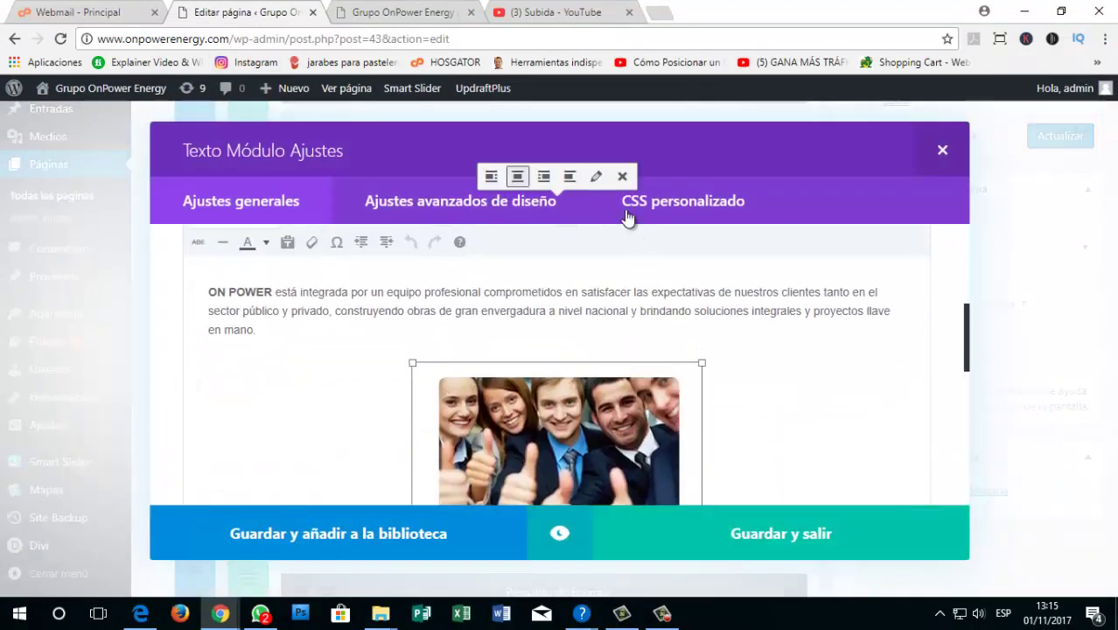
pyautogui.click(623, 176)
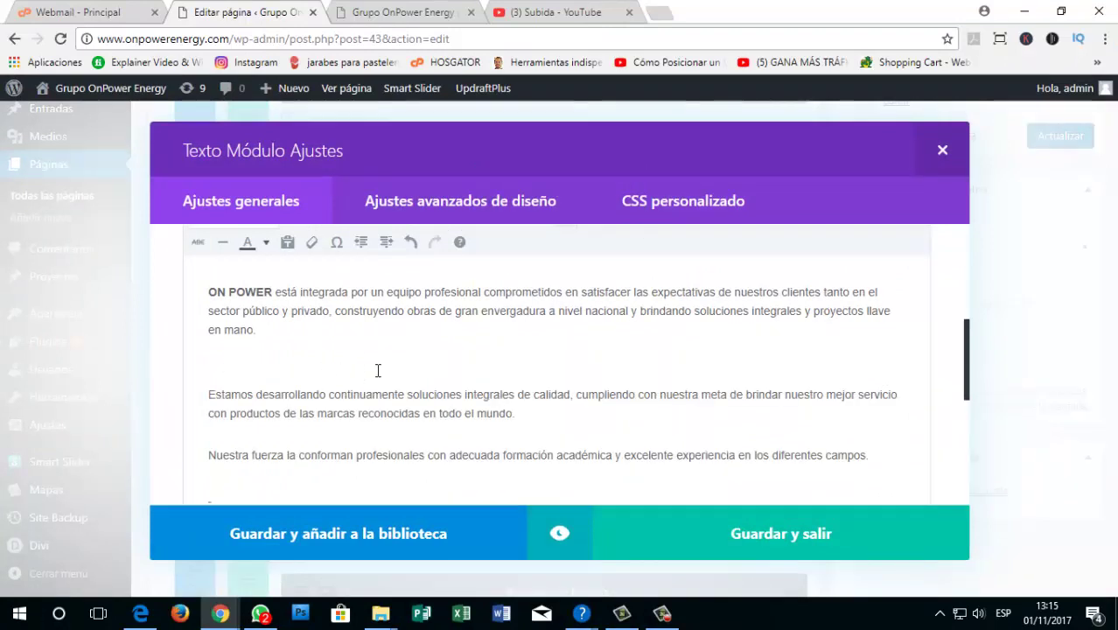
pyautogui.press('BackSpace')
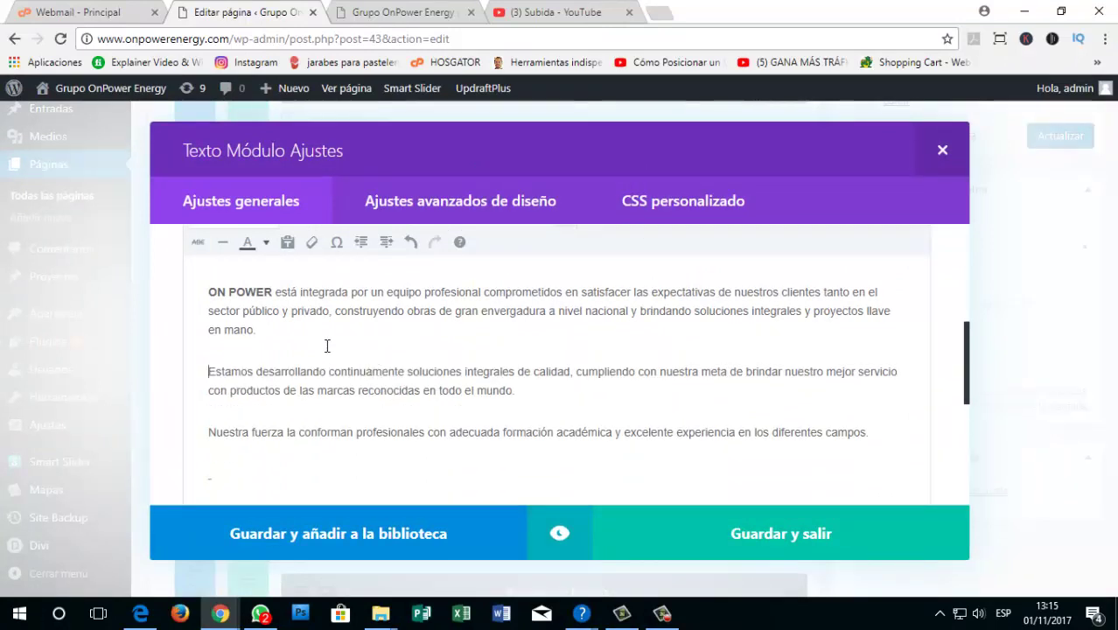
pyautogui.click(740, 535)
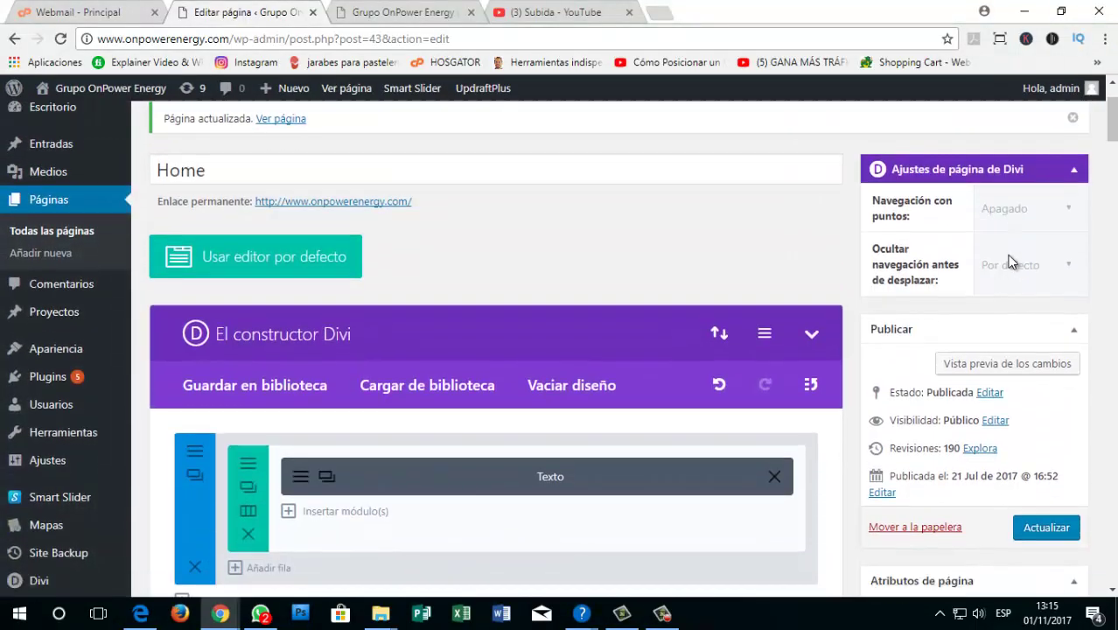
pyautogui.click(1042, 300)
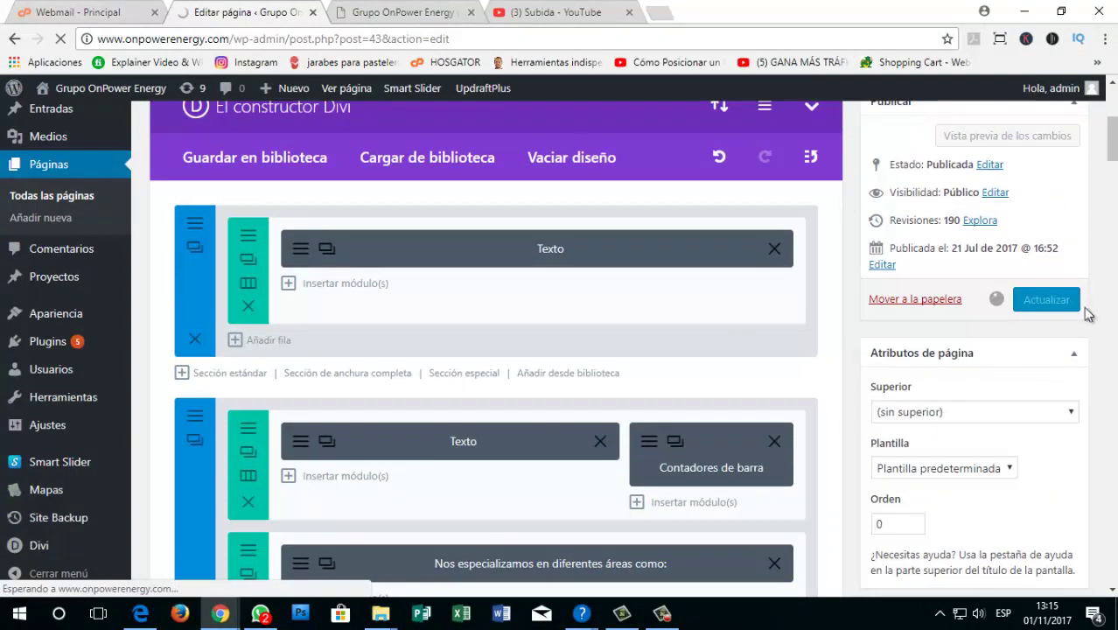
# Step: Reload the live Home page and check the introductory ON POWER paragraphs where the image was removed
pyautogui.click(385, 12)
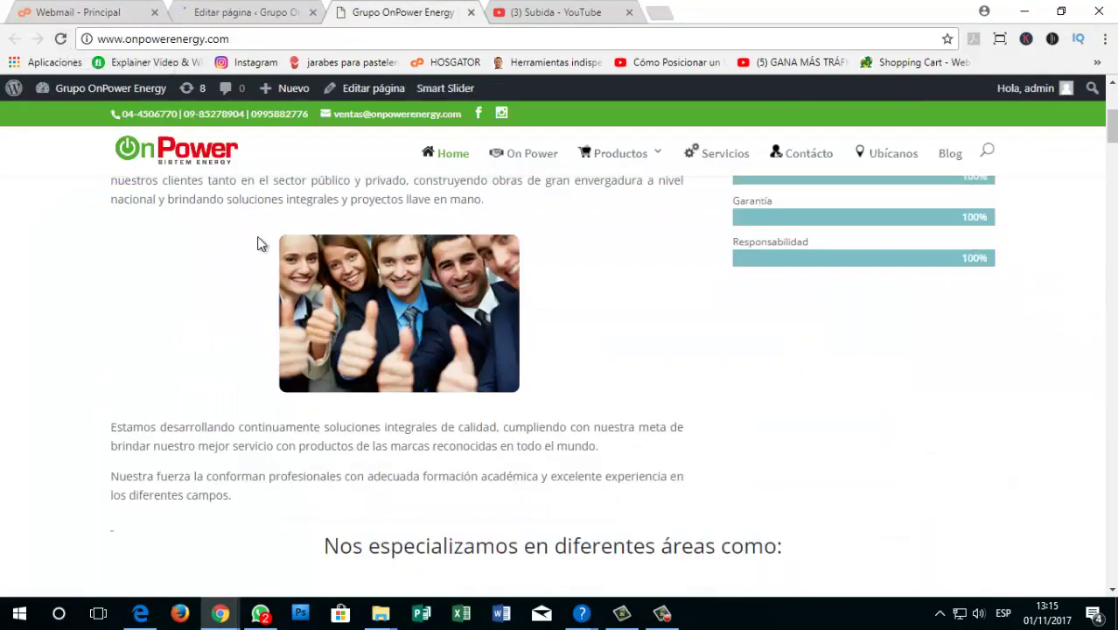
pyautogui.moveTo(254, 200); pyautogui.dragTo(471, 363)
pyautogui.click(504, 316)
pyautogui.click(59, 40)
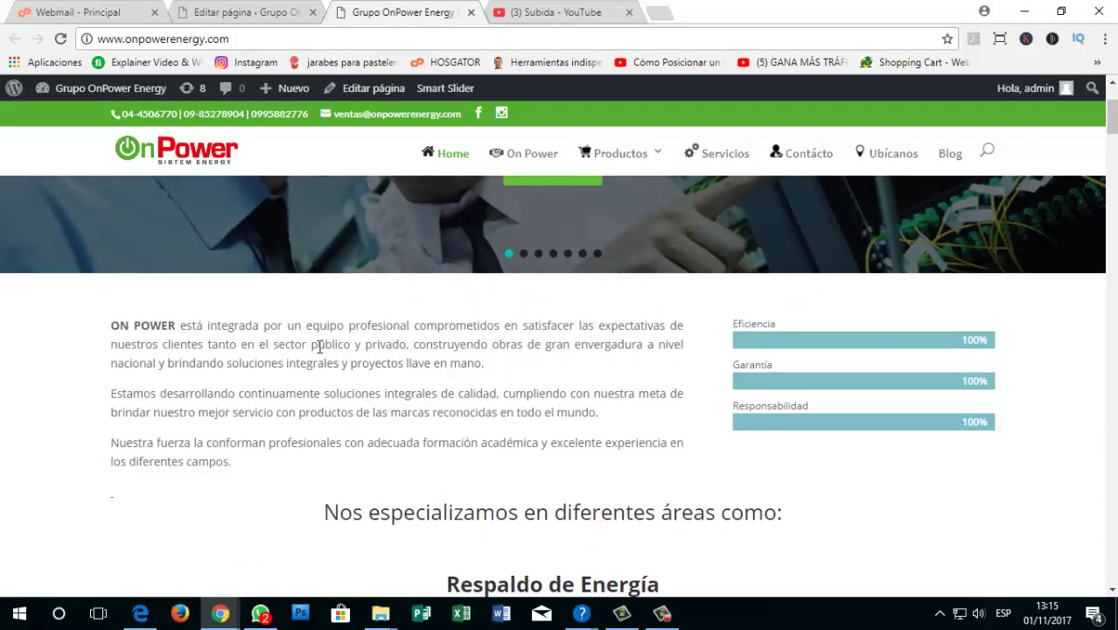
pyautogui.moveTo(254, 344); pyautogui.dragTo(356, 346)
pyautogui.moveTo(448, 388); pyautogui.dragTo(445, 512)
pyautogui.click(424, 450)
pyautogui.moveTo(240, 322); pyautogui.dragTo(404, 387)
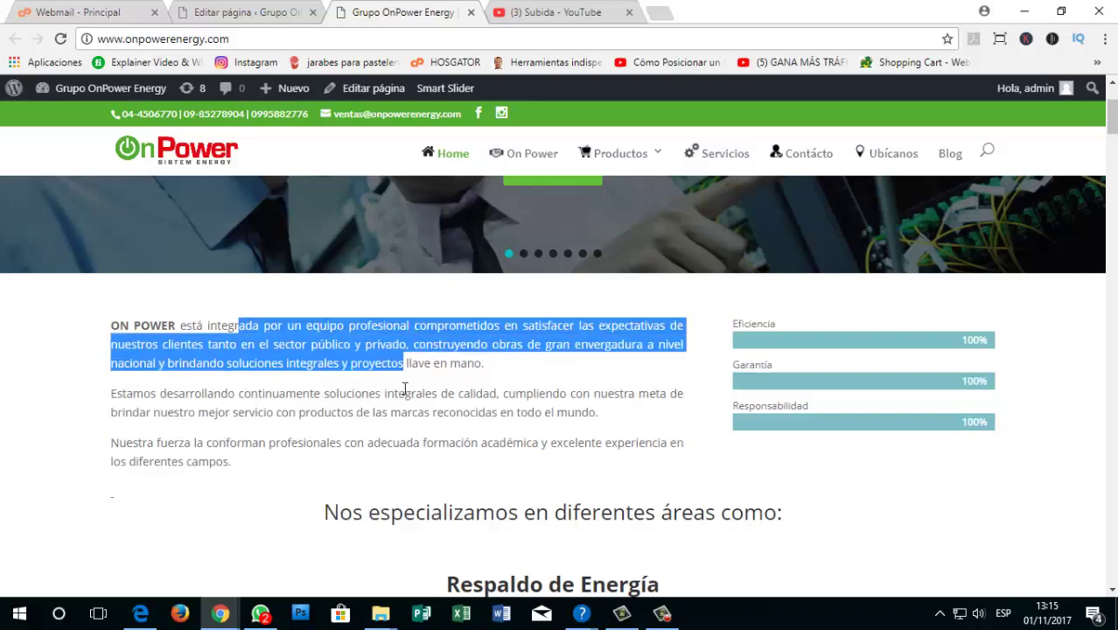
pyautogui.click(404, 389)
# Step: Review the live Home page's specialty sections, from Respaldo de Energía down to Equipos Activos y Networking
pyautogui.scroll(-1, 525, 386)
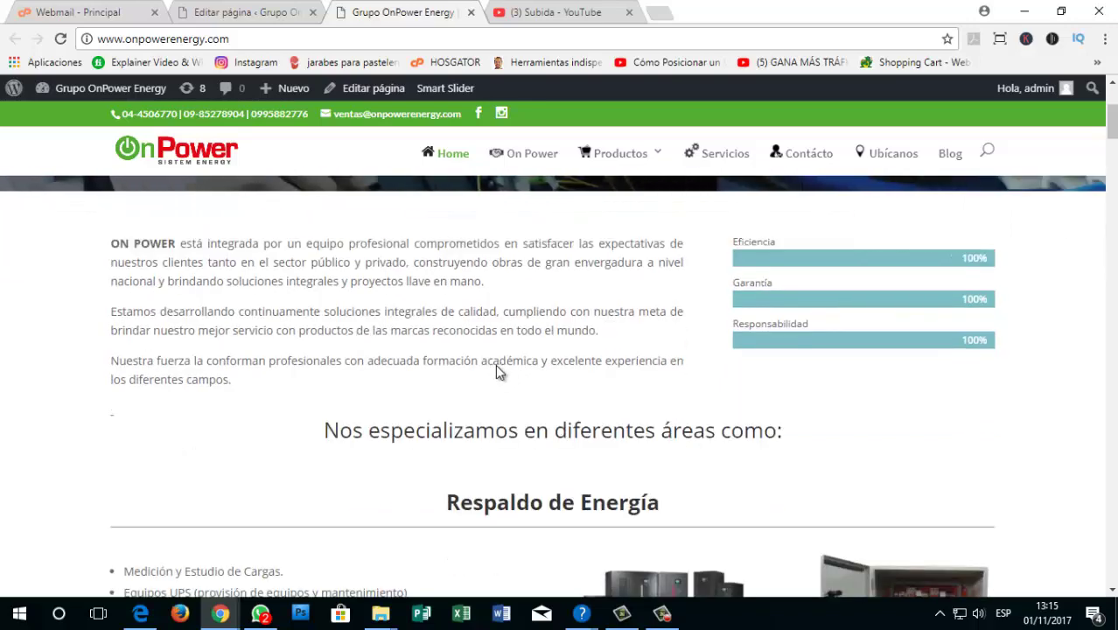
pyautogui.scroll(-2, 499, 369)
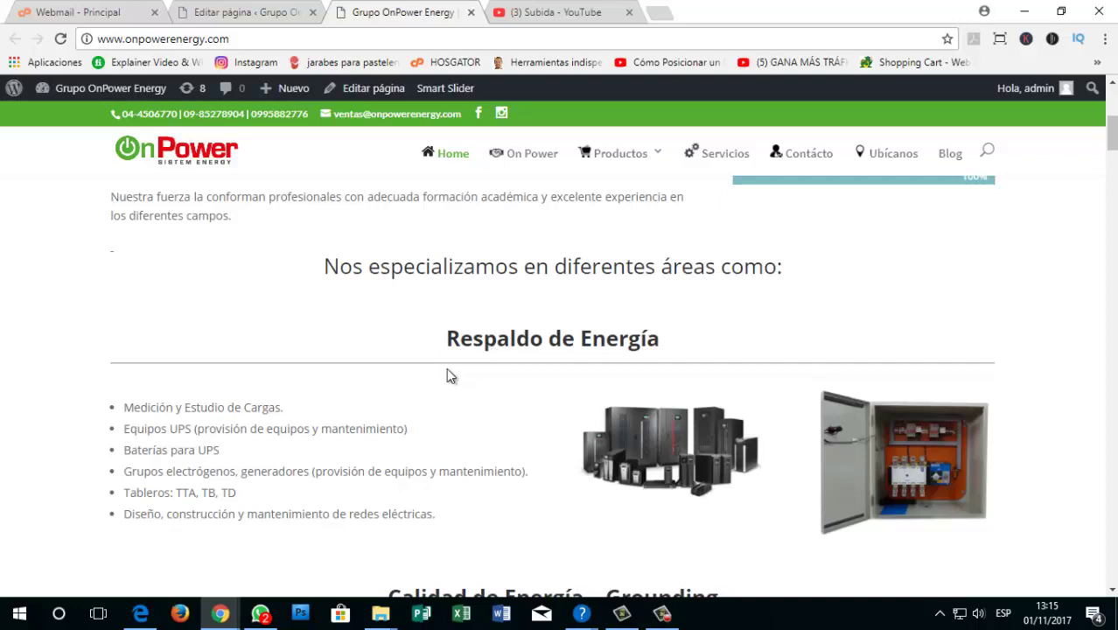
pyautogui.moveTo(190, 409); pyautogui.dragTo(367, 515)
pyautogui.click(504, 339)
pyautogui.scroll(-3, 503, 374)
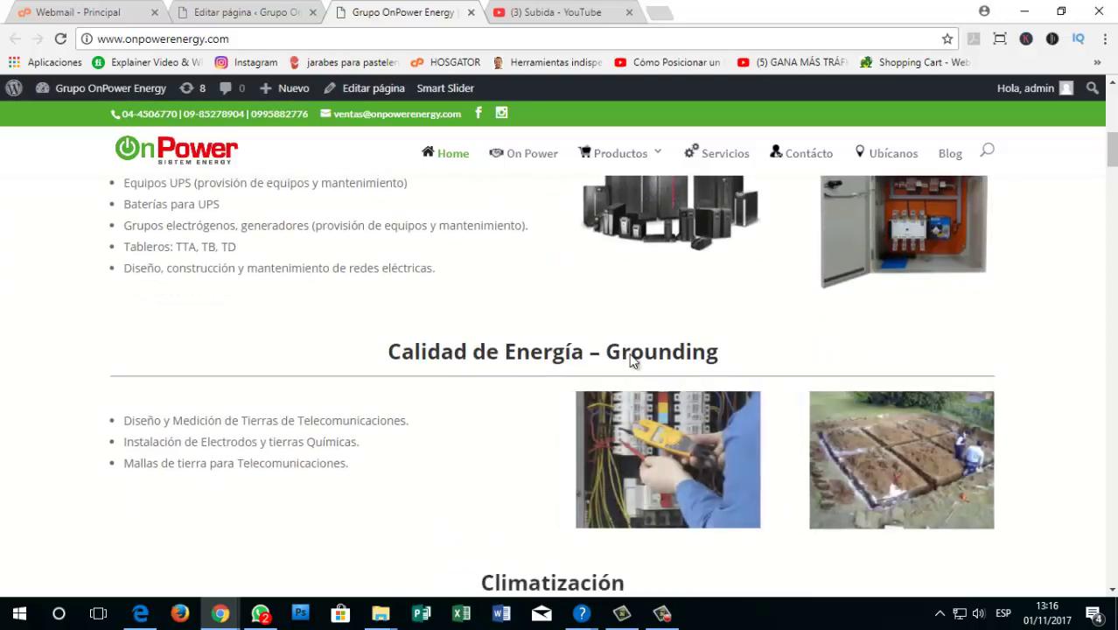
pyautogui.scroll(-3, 631, 364)
pyautogui.scroll(-4, 639, 385)
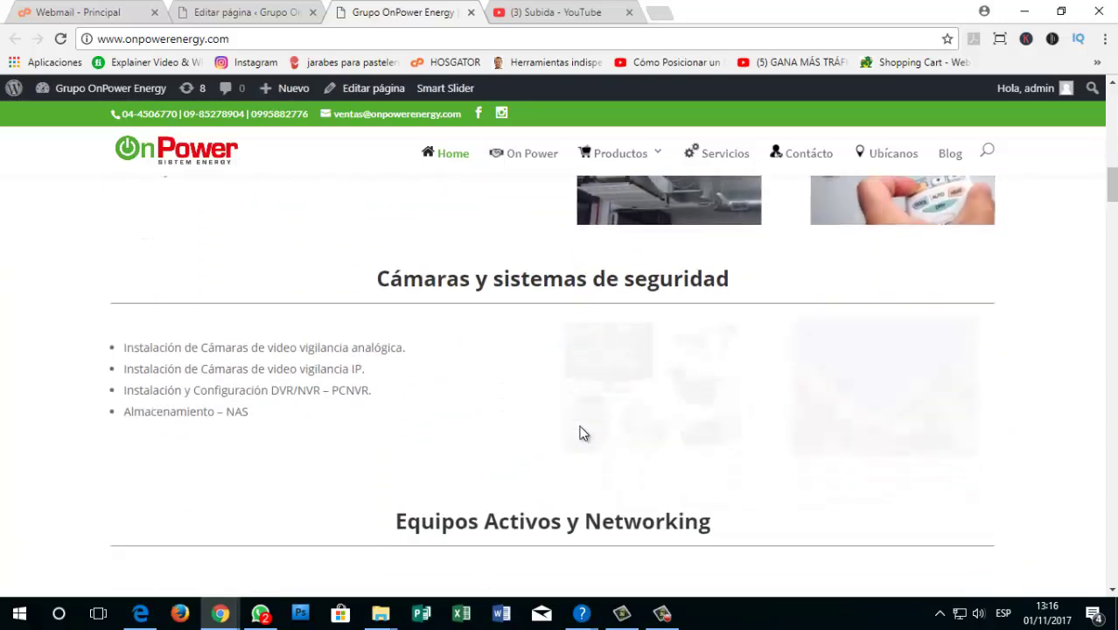
pyautogui.scroll(5, 578, 381)
pyautogui.scroll(3, 577, 382)
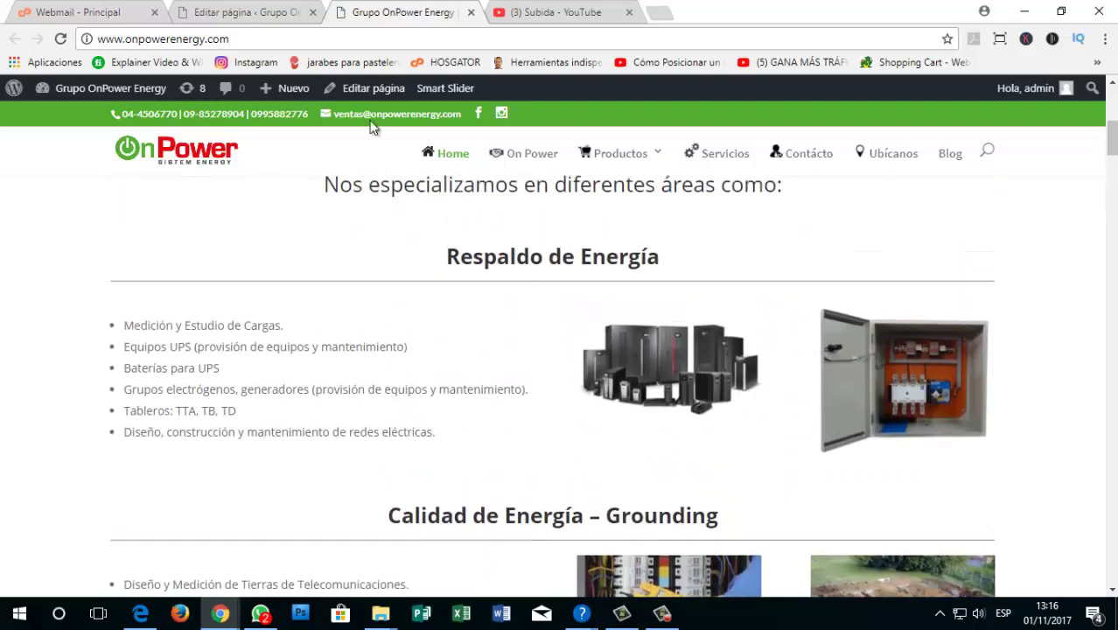
# Step: Examine the Home page's builder modules for the Respaldo de Energía, Calidad de Energía – Grounding and Climatización sections
pyautogui.click(267, 12)
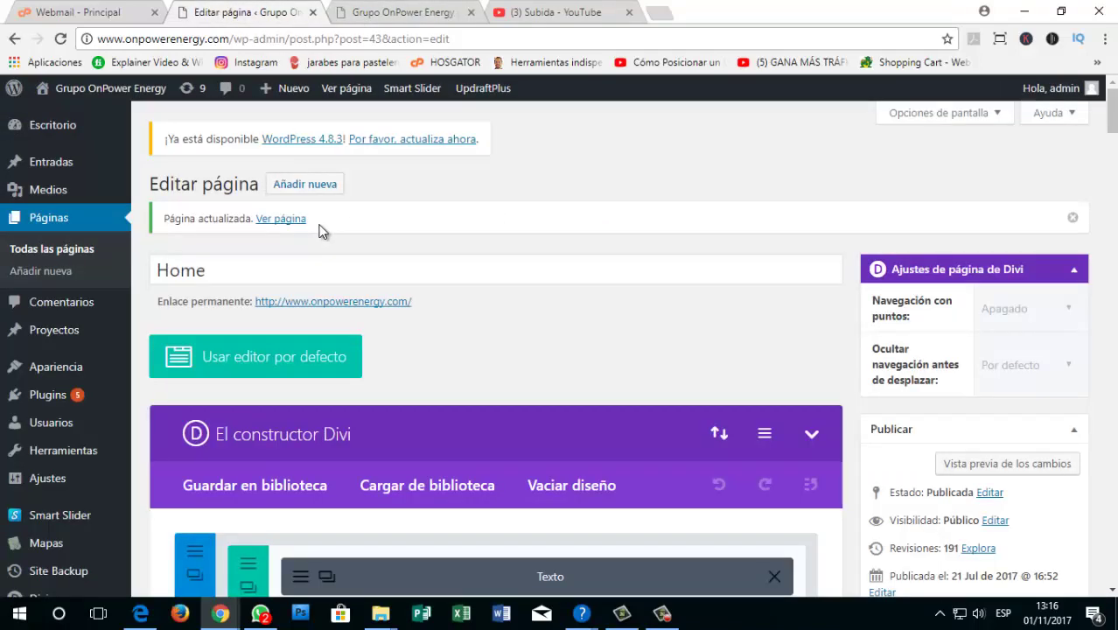
pyautogui.moveTo(219, 274); pyautogui.dragTo(162, 271)
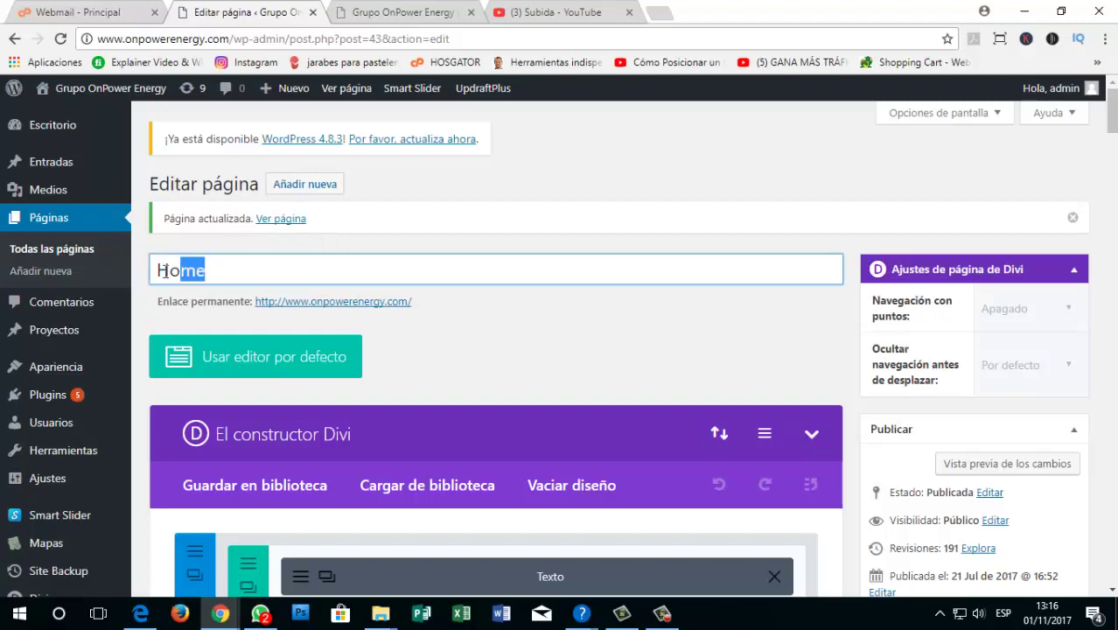
pyautogui.scroll(-9, 495, 279)
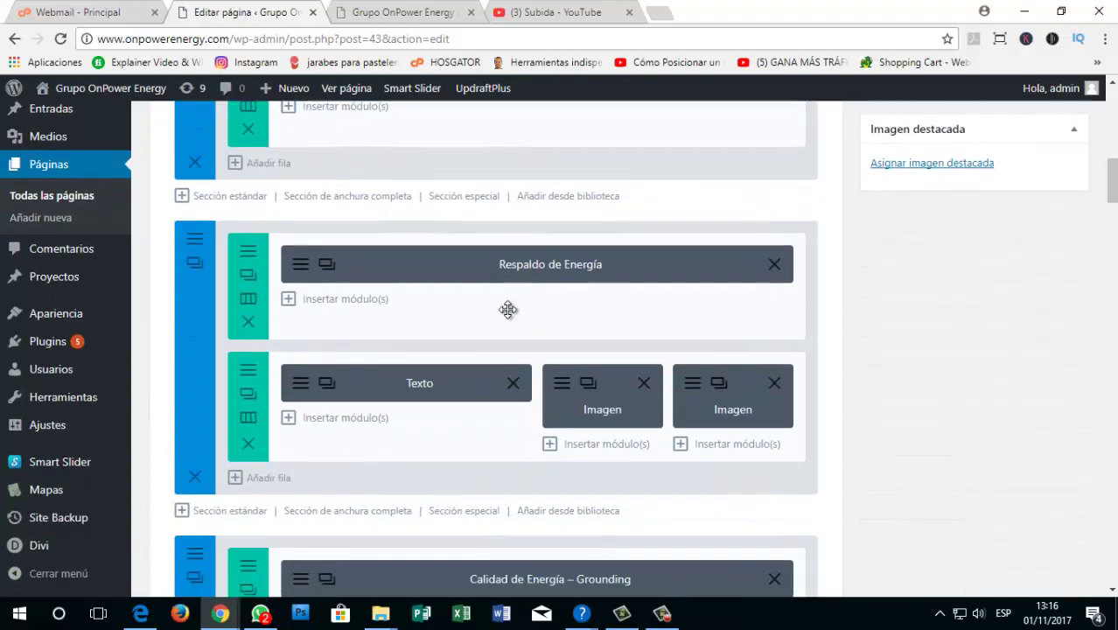
pyautogui.scroll(-4, 574, 275)
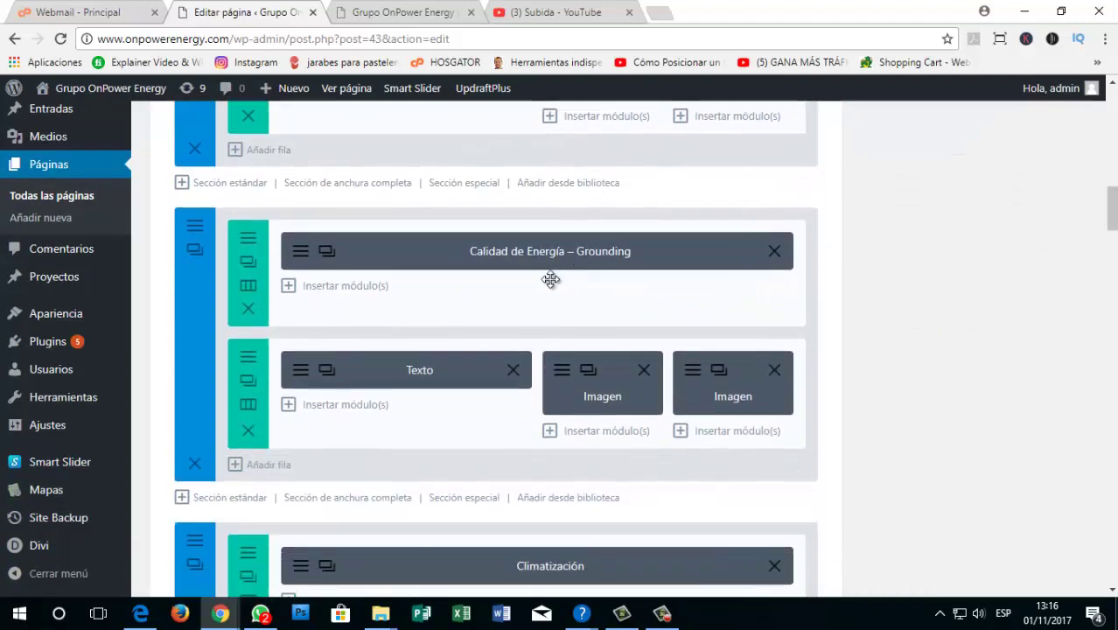
pyautogui.scroll(-3, 587, 257)
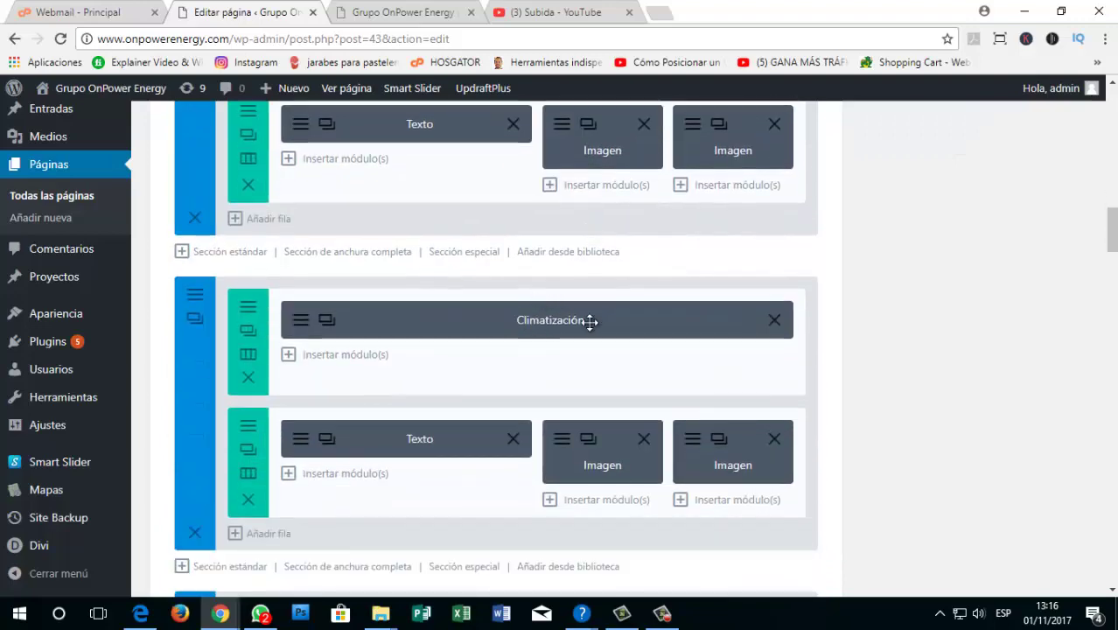
pyautogui.scroll(-3, 591, 322)
pyautogui.scroll(8, 595, 328)
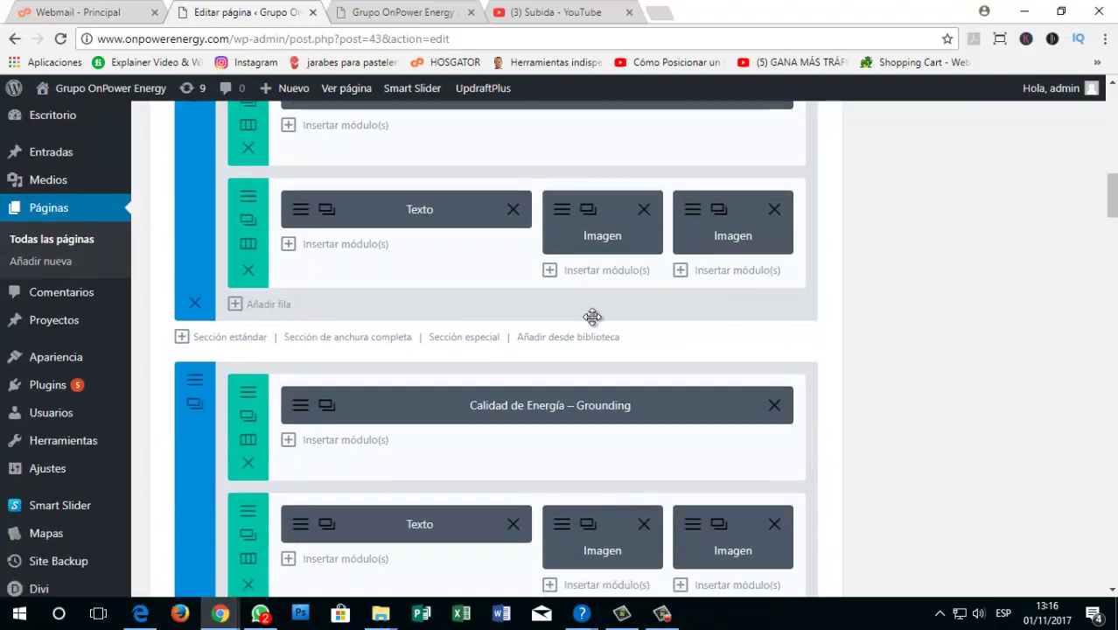
pyautogui.scroll(-6, 593, 317)
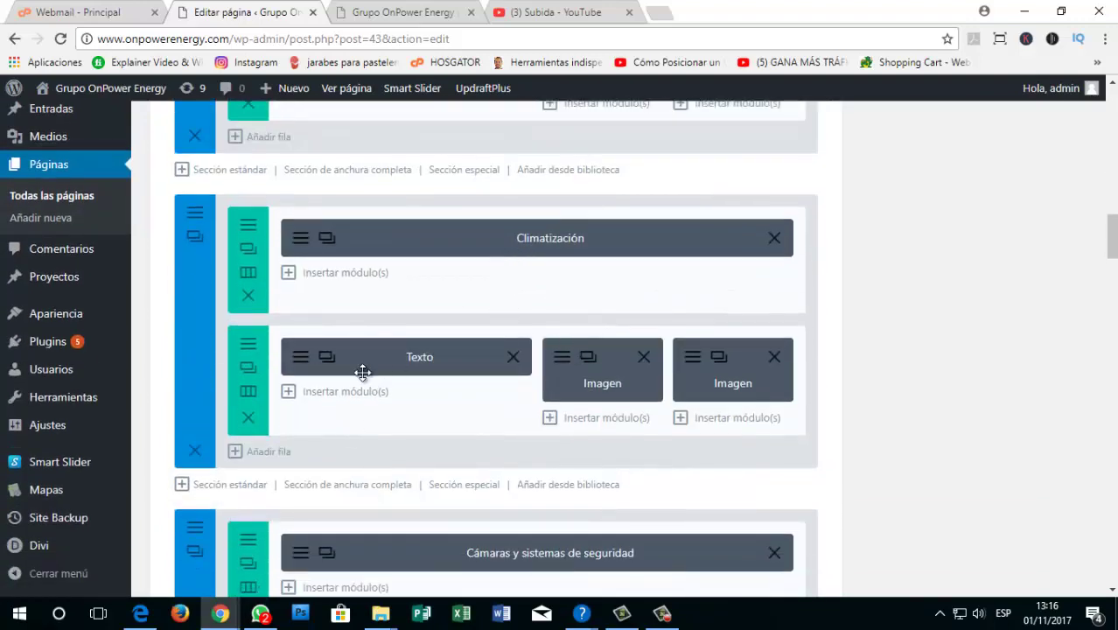
# Step: Compare the live Climatización section's text and two images with its modules in the page builder
pyautogui.click(371, 10)
pyautogui.scroll(-6, 637, 266)
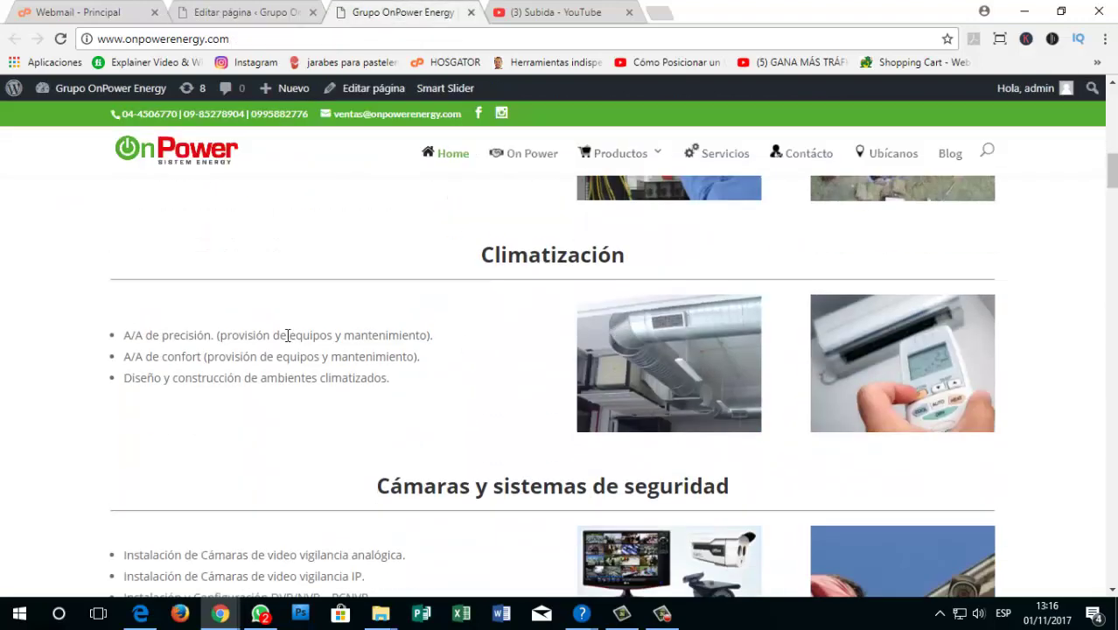
pyautogui.moveTo(185, 336); pyautogui.dragTo(770, 376)
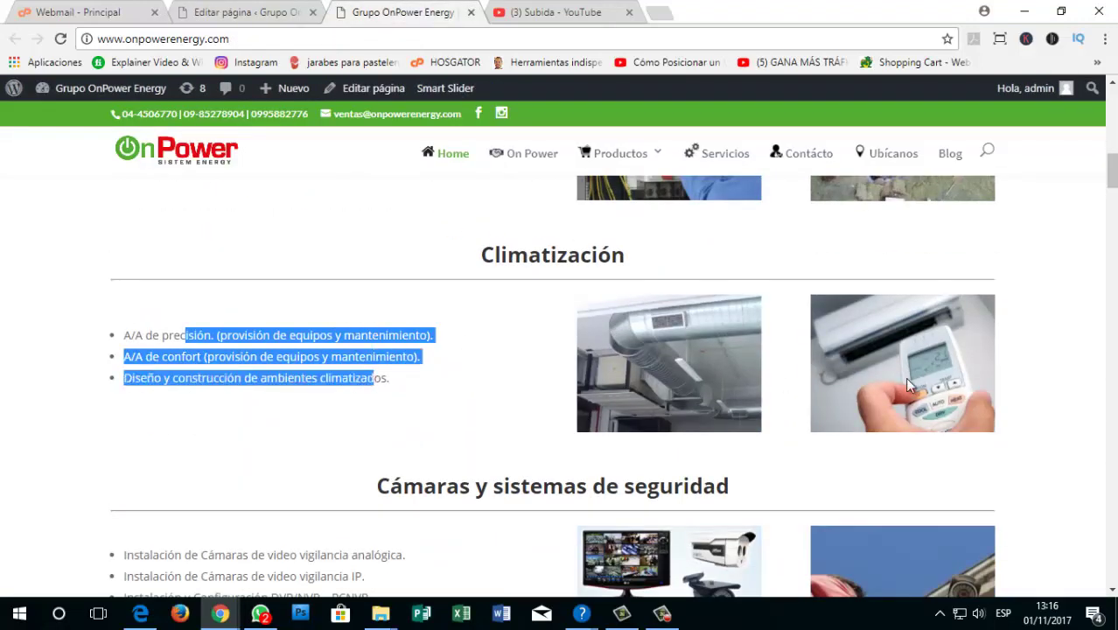
pyautogui.click(307, 7)
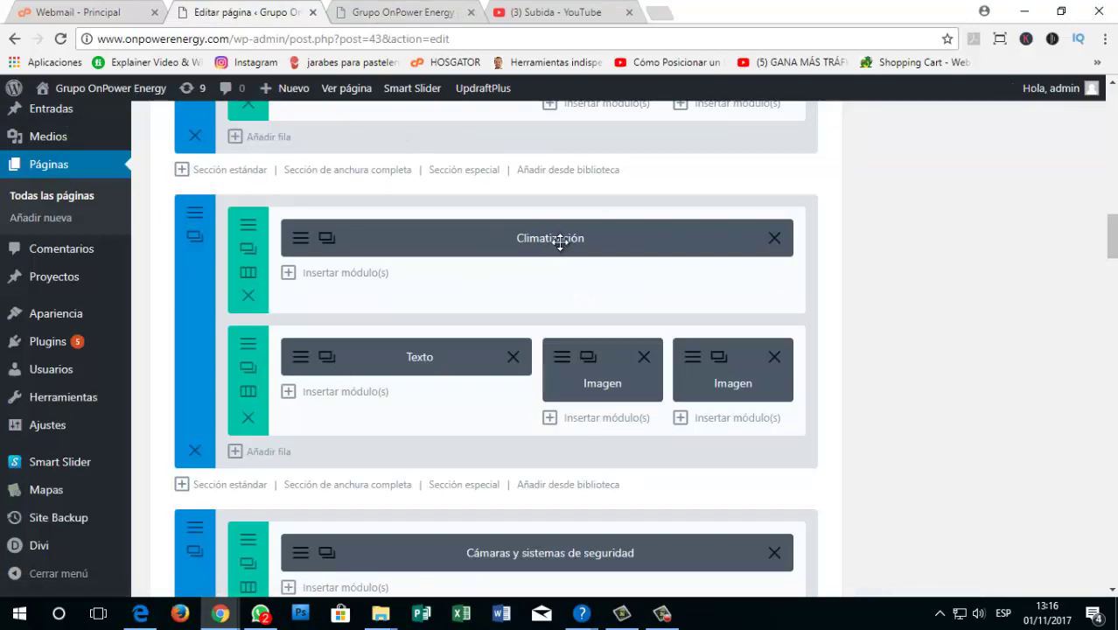
# Step: Examine the Climatización heading's text module content in the page builder, and close it without changes
pyautogui.click(414, 244)
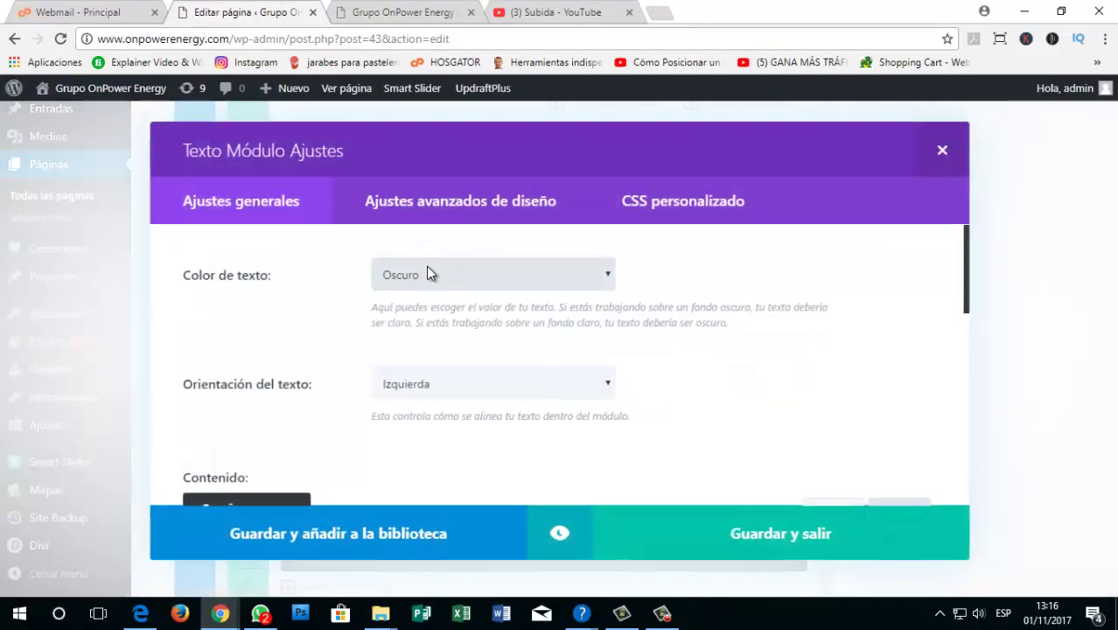
pyautogui.scroll(-3, 430, 269)
pyautogui.scroll(-1, 433, 279)
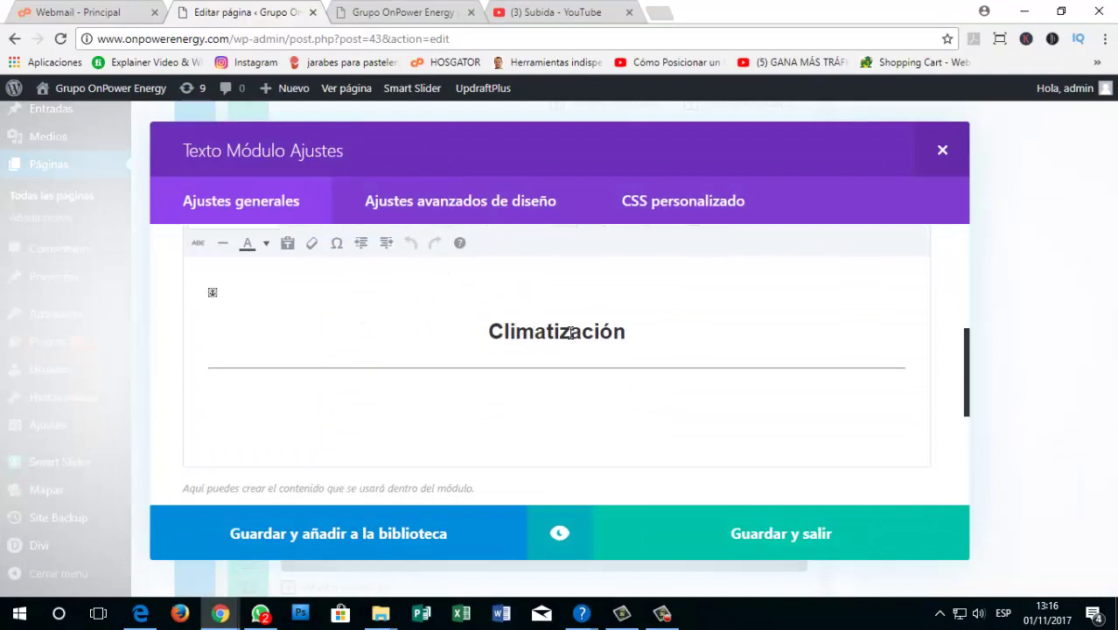
pyautogui.scroll(2, 560, 394)
pyautogui.scroll(-2, 545, 462)
pyautogui.scroll(1, 543, 343)
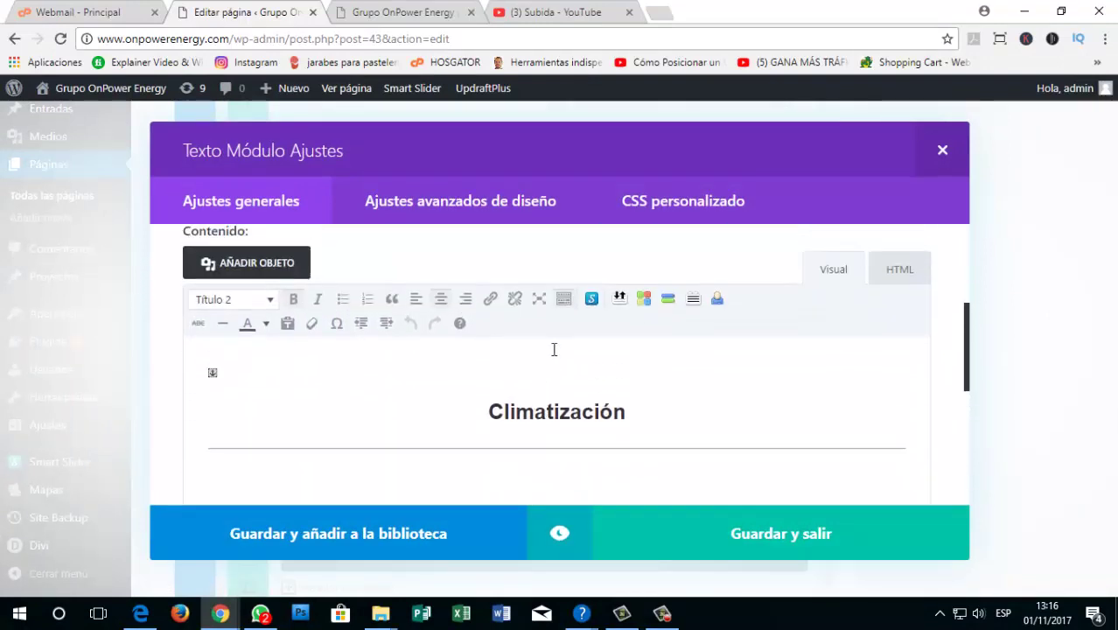
pyautogui.click(945, 152)
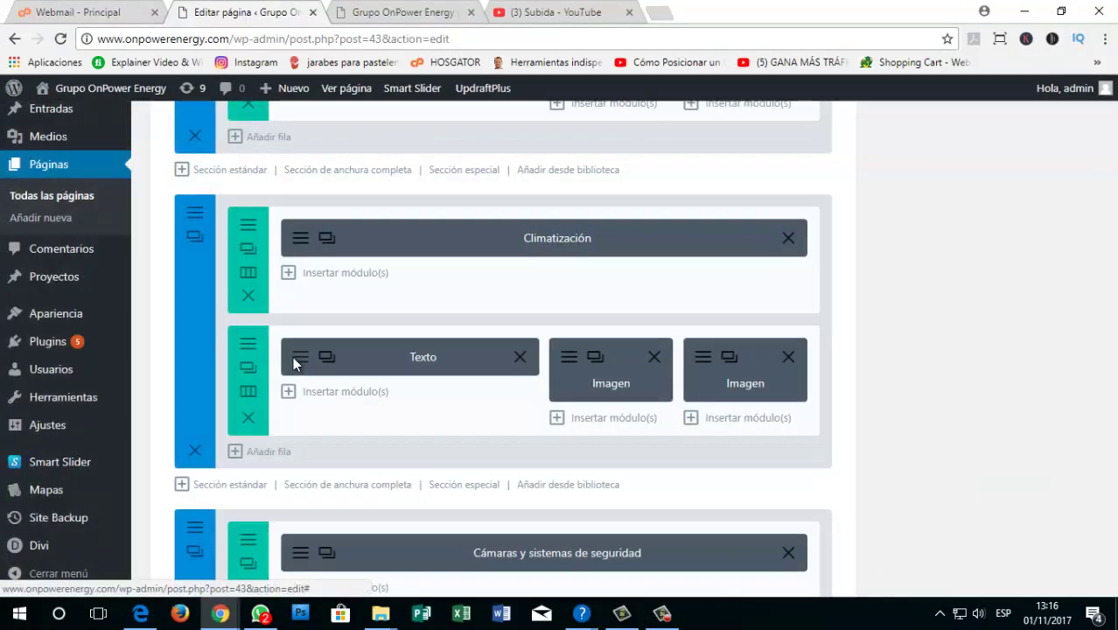
# Step: Review the bullet list in the Climatización section's text module and compare the section with the live Home page
pyautogui.click(296, 366)
pyautogui.scroll(-5, 491, 301)
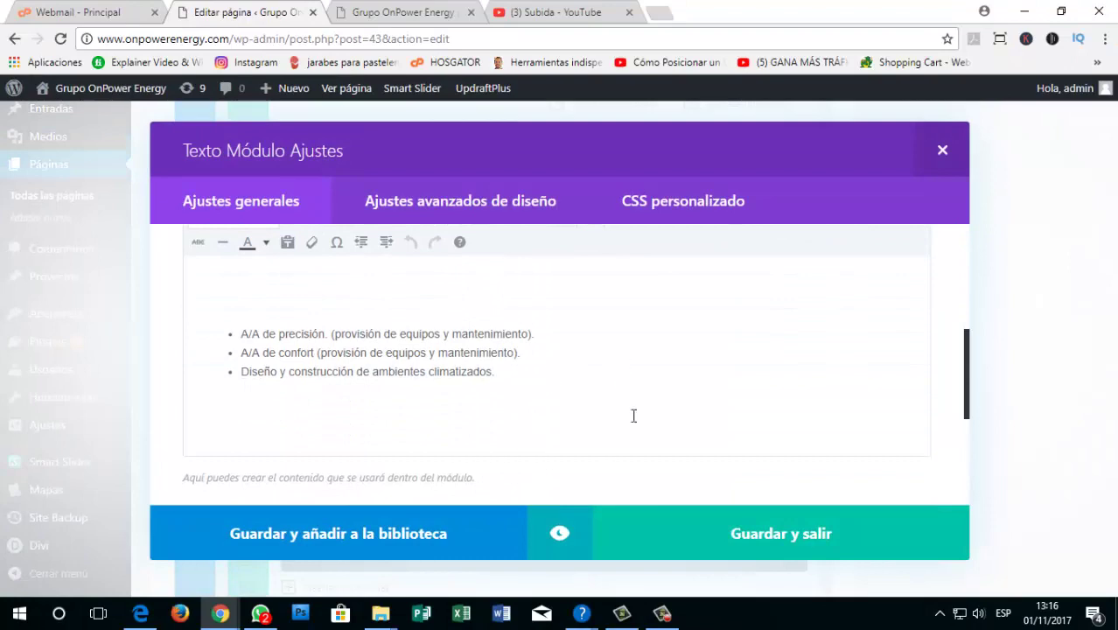
pyautogui.click(940, 152)
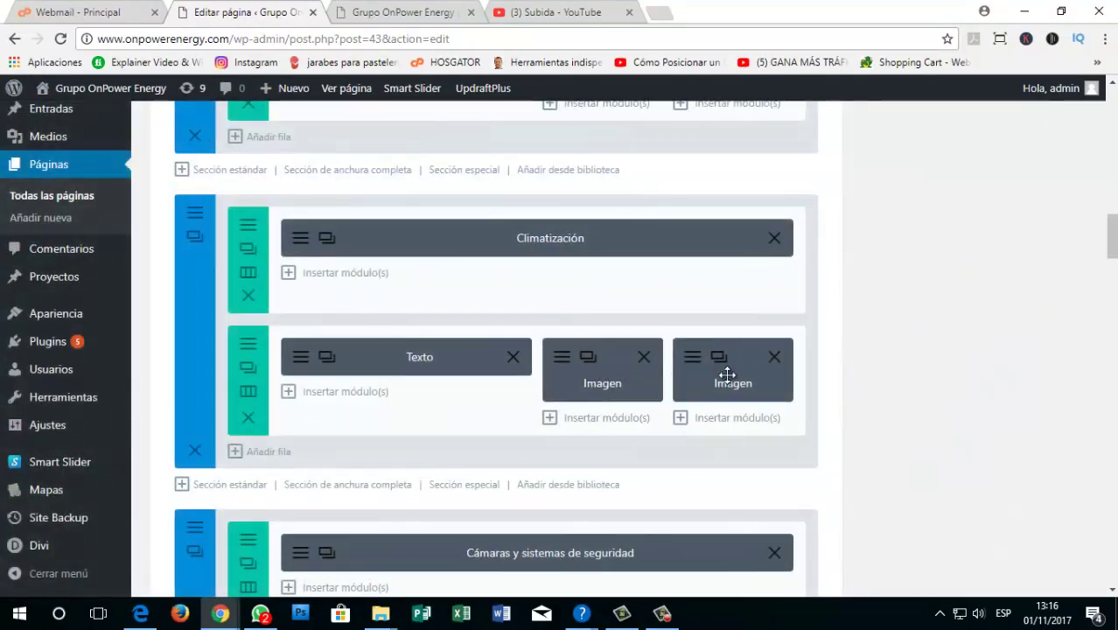
pyautogui.hotkey('ctrl', 'Tab')
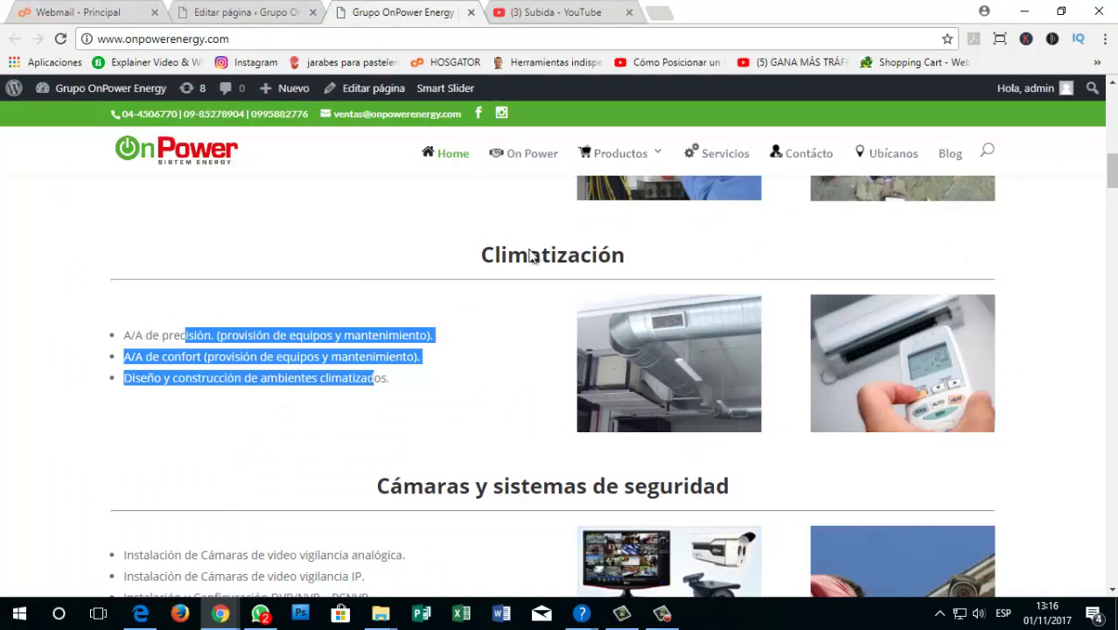
pyautogui.click(562, 258)
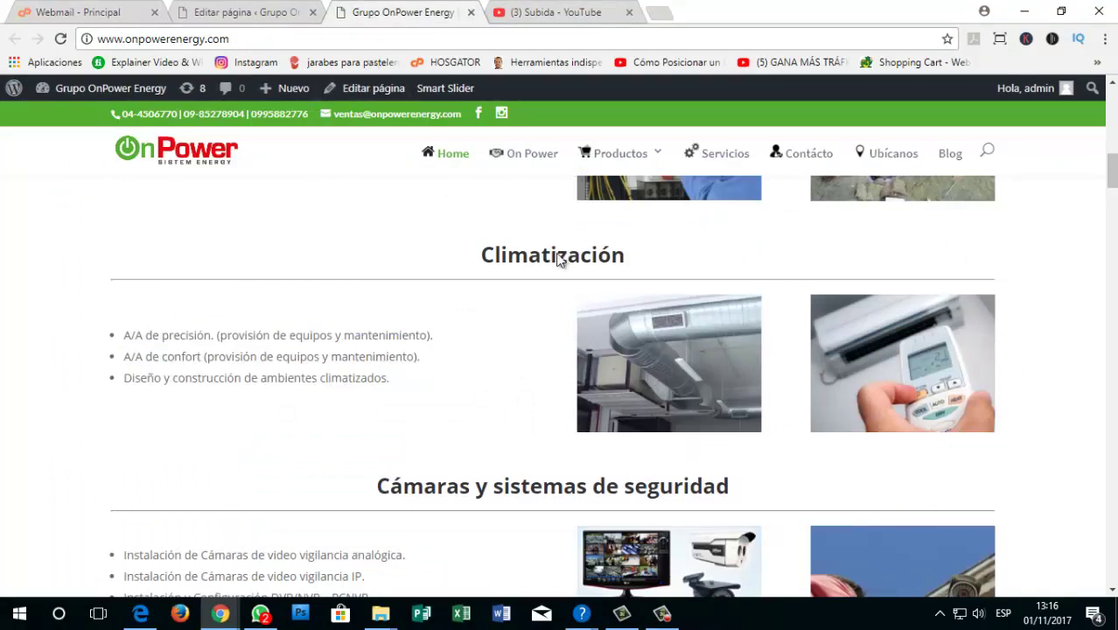
pyautogui.hotkey('ctrl', 'shift', 'Tab')
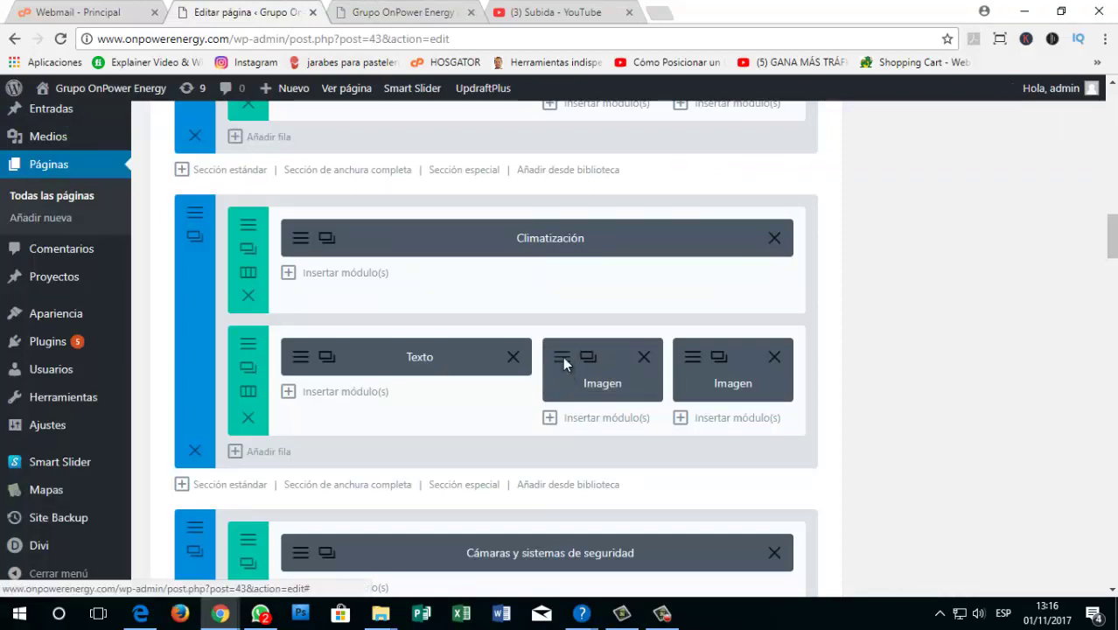
# Step: In the settings of the Climatización section's first image module, select onpower-left4.png from the media library
pyautogui.click(563, 356)
pyautogui.scroll(-3, 400, 338)
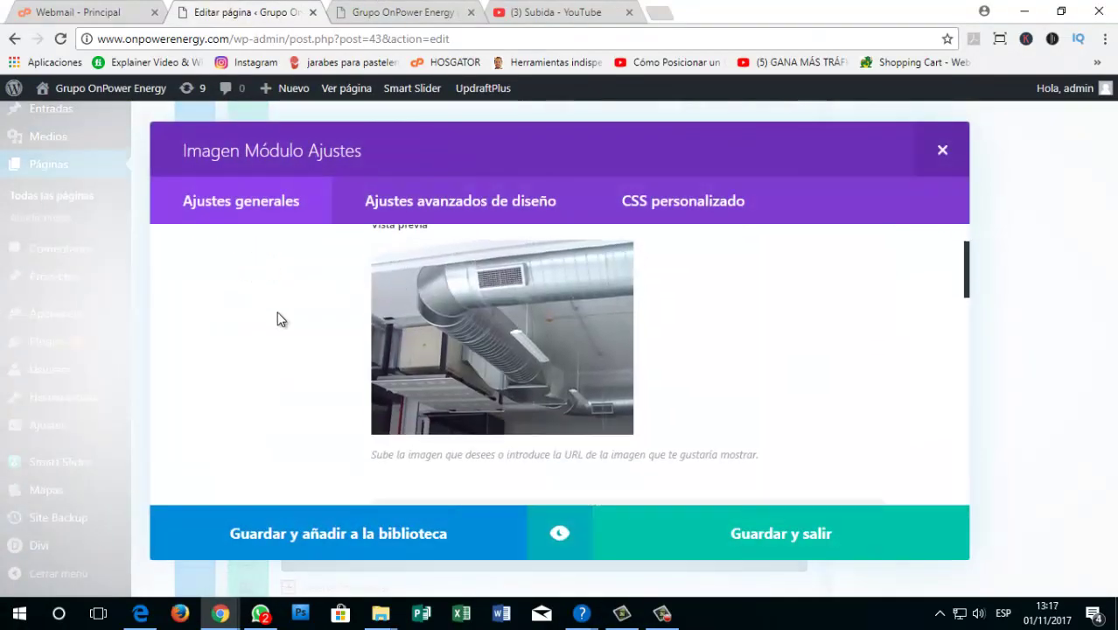
pyautogui.scroll(3, 379, 342)
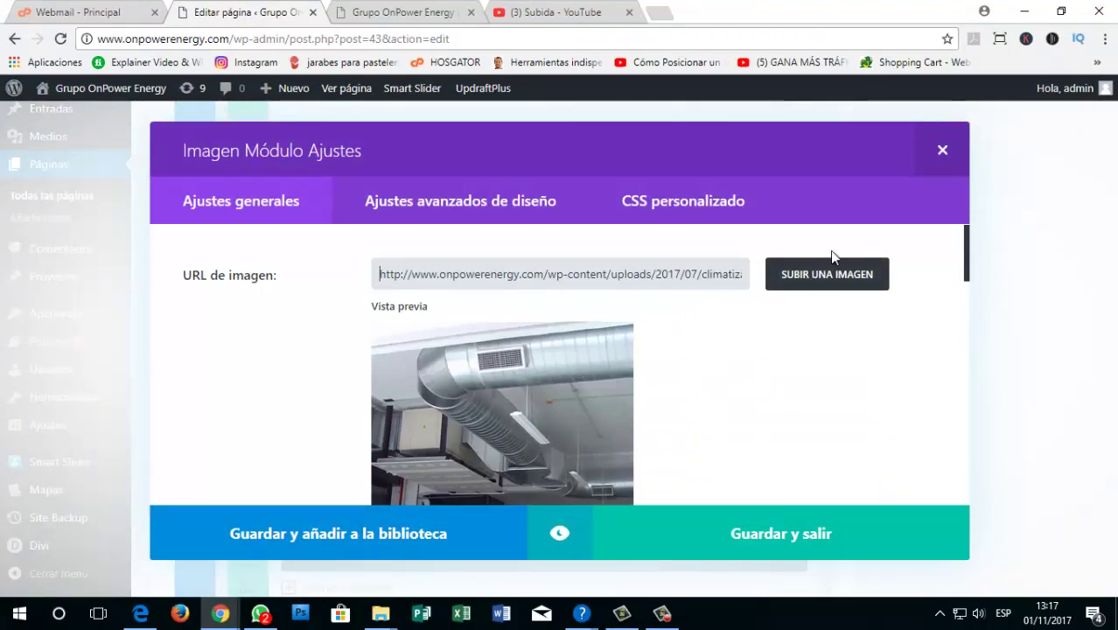
pyautogui.click(825, 278)
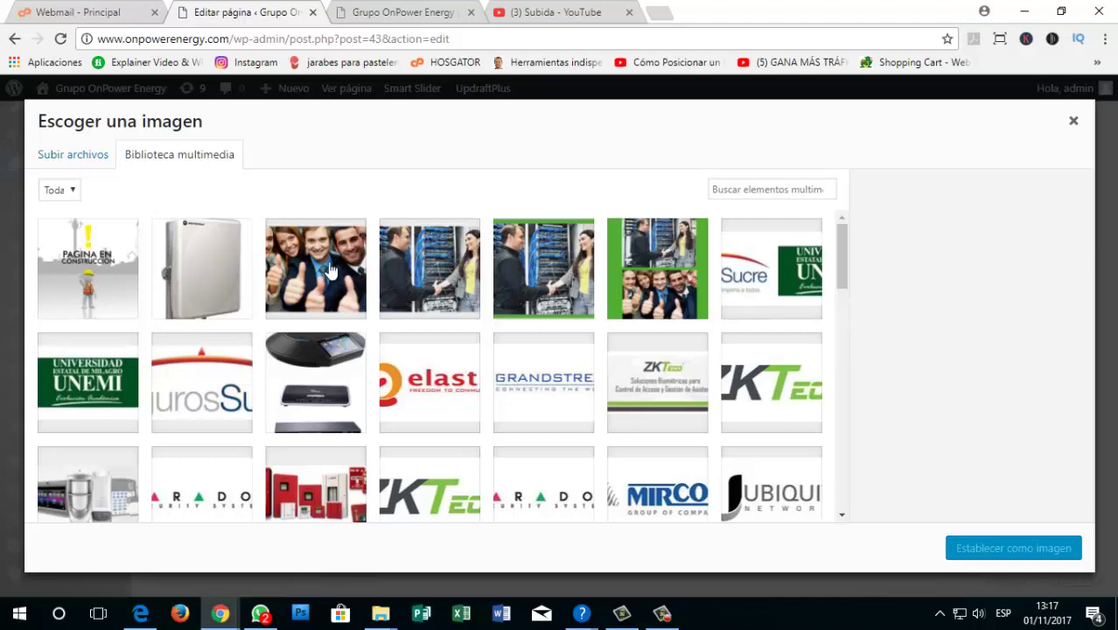
pyautogui.click(331, 272)
# Step: View the option for uploading an image file from the computer, cancel the file selection and return to the media library
pyautogui.click(76, 158)
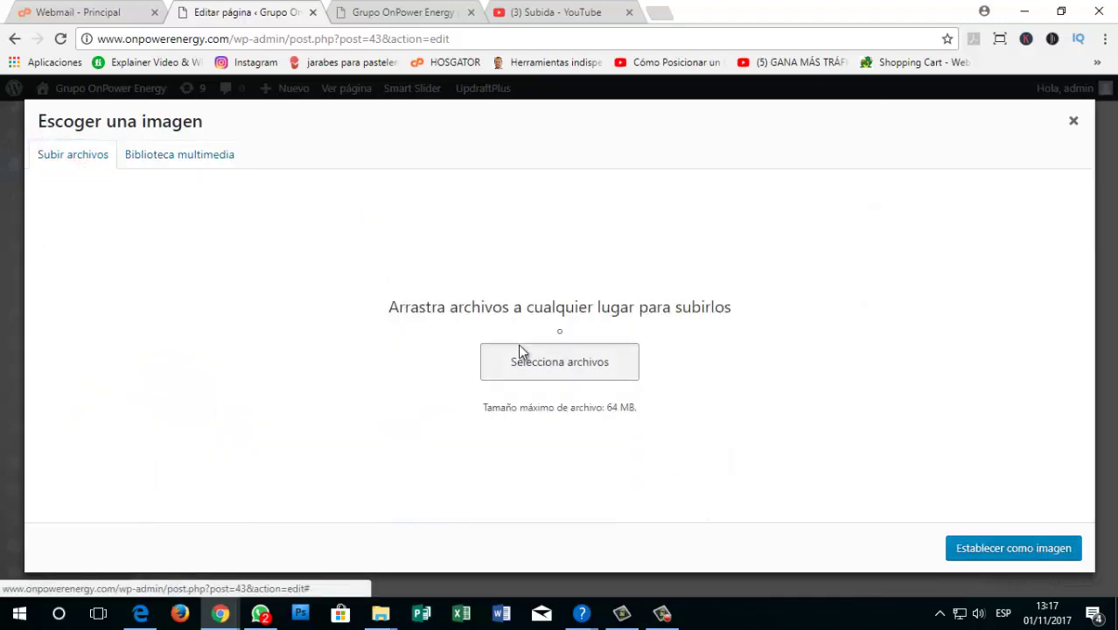
pyautogui.click(520, 355)
pyautogui.click(759, 489)
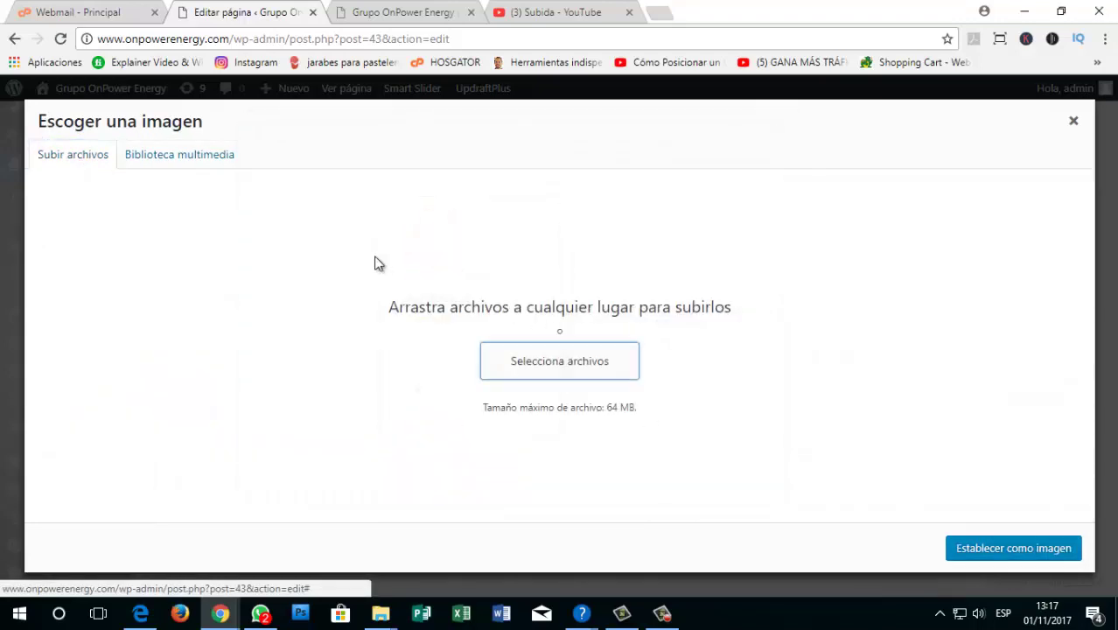
pyautogui.click(194, 159)
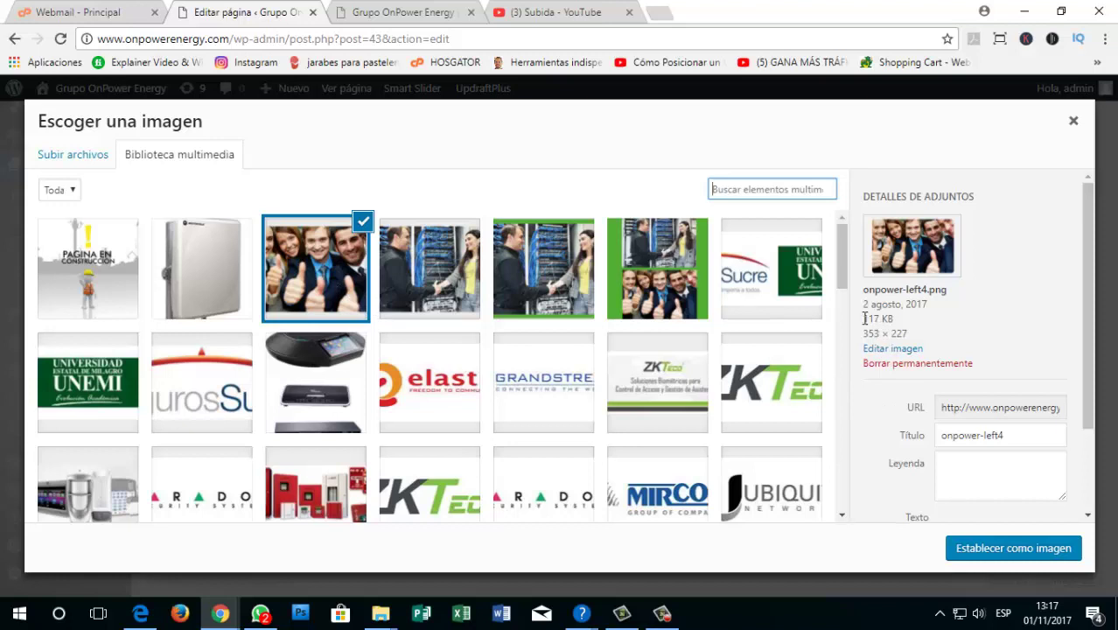
# Step: Check the file size of onpower-left4.png, set it as the module's image and save the module
pyautogui.moveTo(868, 317); pyautogui.dragTo(903, 326)
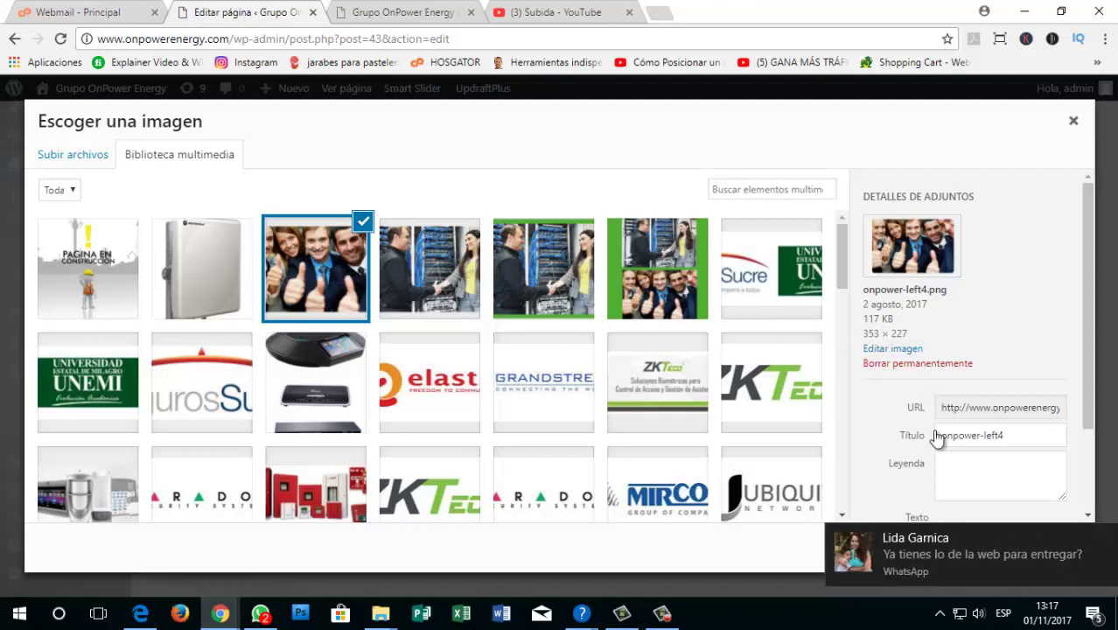
pyautogui.click(1105, 539)
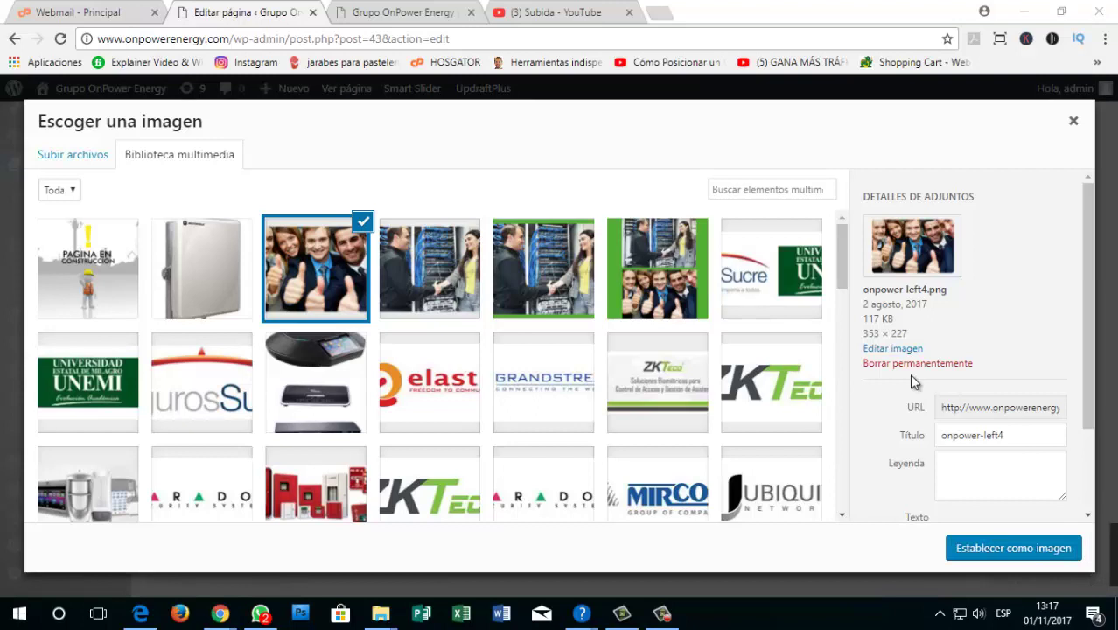
pyautogui.tripleClick(875, 319)
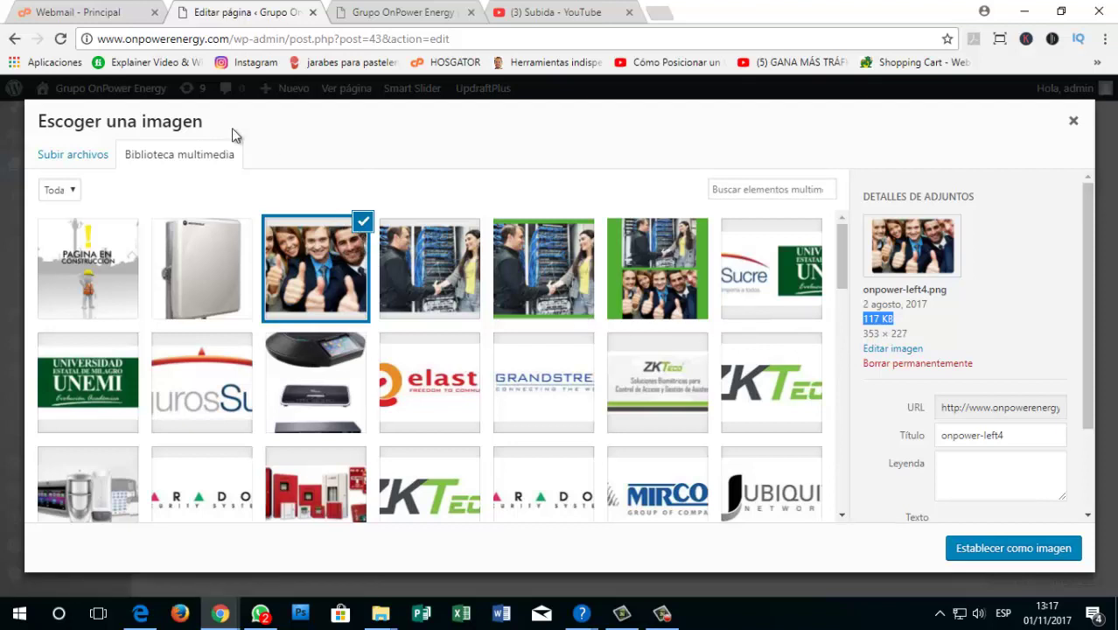
pyautogui.click(999, 549)
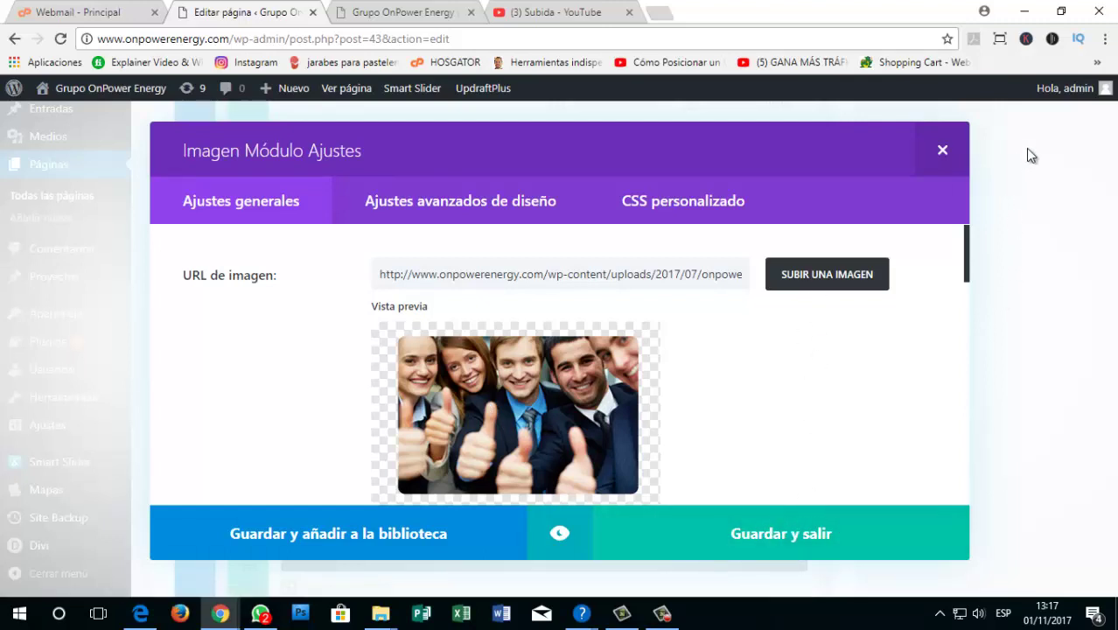
pyautogui.click(416, 12)
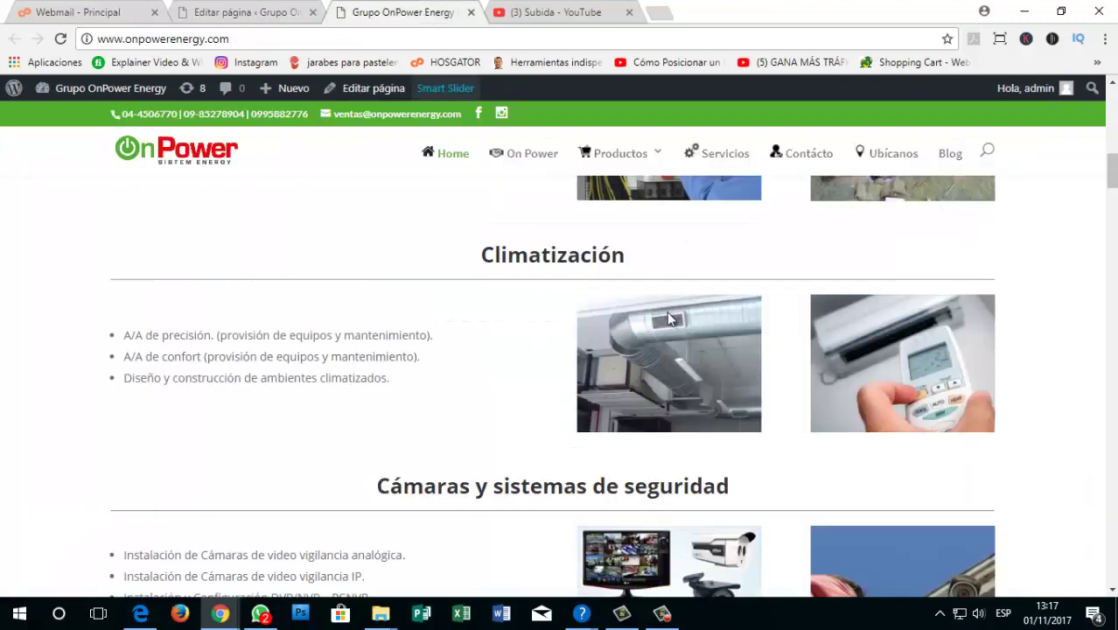
pyautogui.click(248, 13)
pyautogui.click(772, 560)
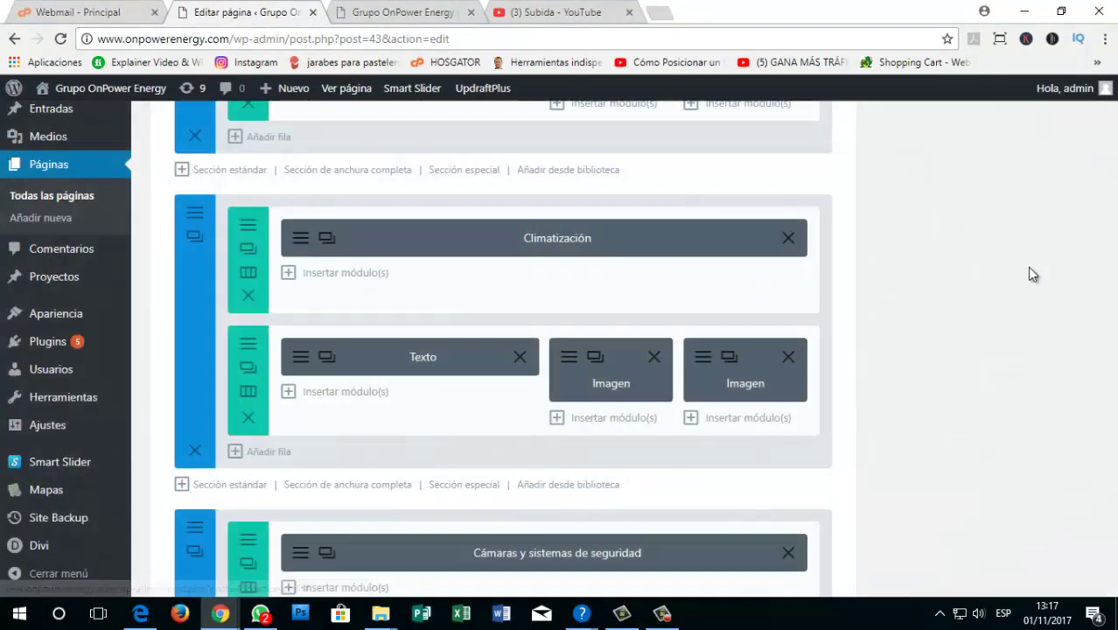
# Step: Update the Home page and reload the live site to check the first image under Climatización
pyautogui.scroll(8, 1023, 265)
pyautogui.scroll(5, 1002, 274)
pyautogui.click(1046, 380)
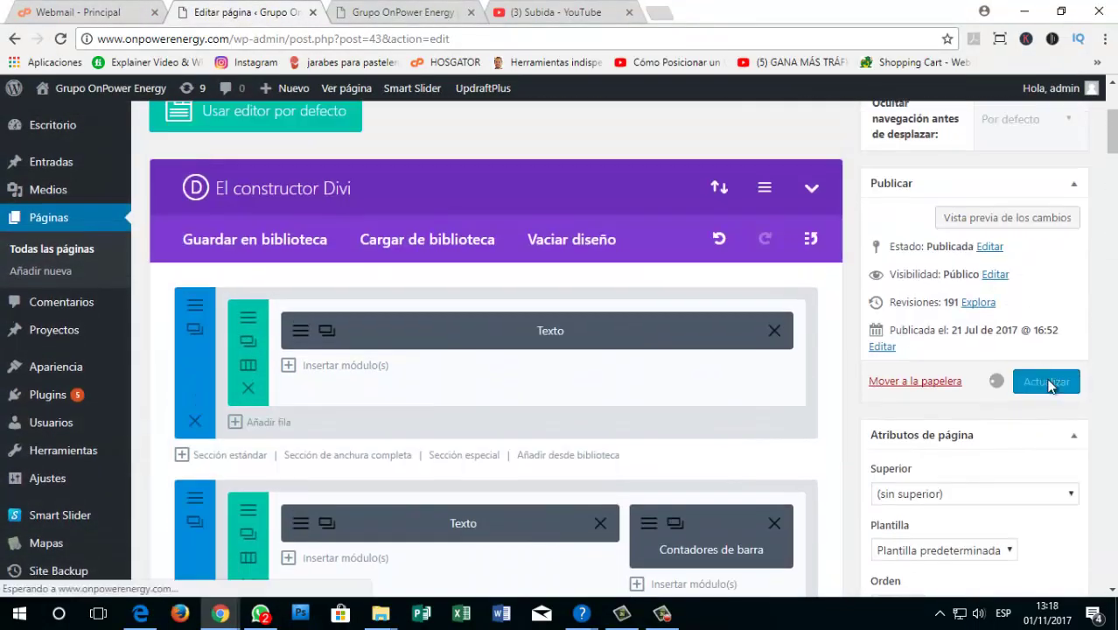
pyautogui.click(399, 14)
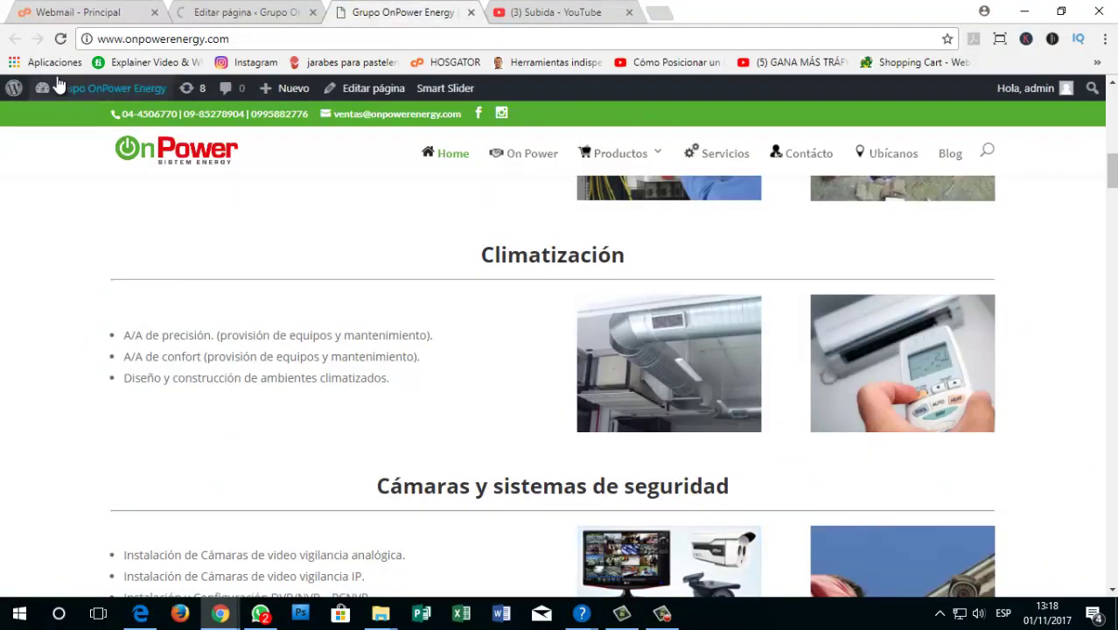
pyautogui.click(61, 39)
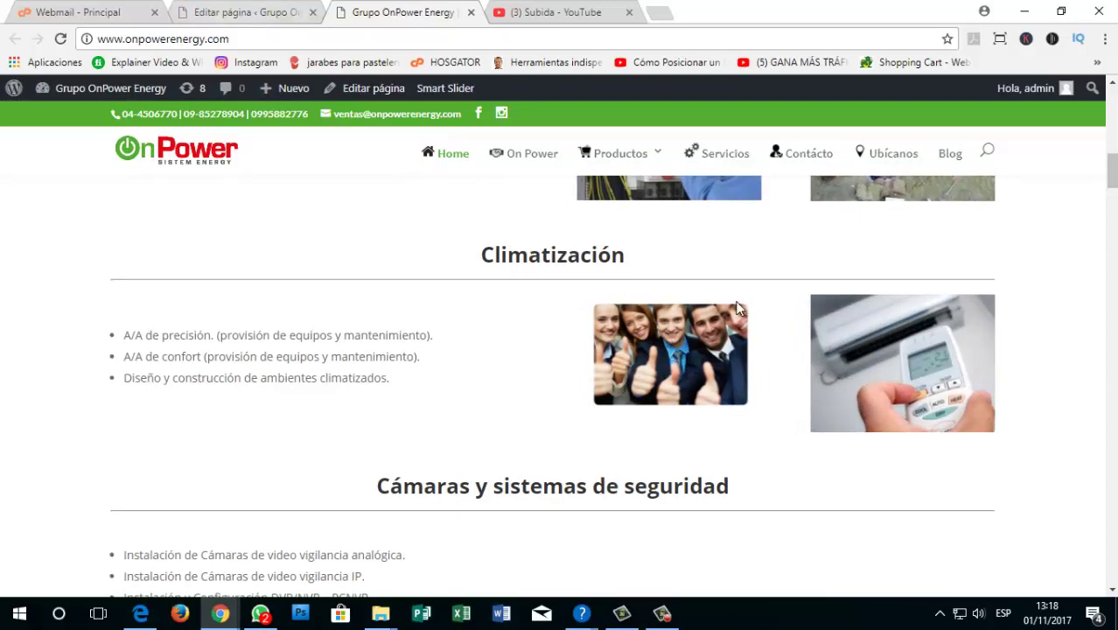
# Step: Return to the page builder and reopen the image chooser for the Climatización section's first image module
pyautogui.click(236, 12)
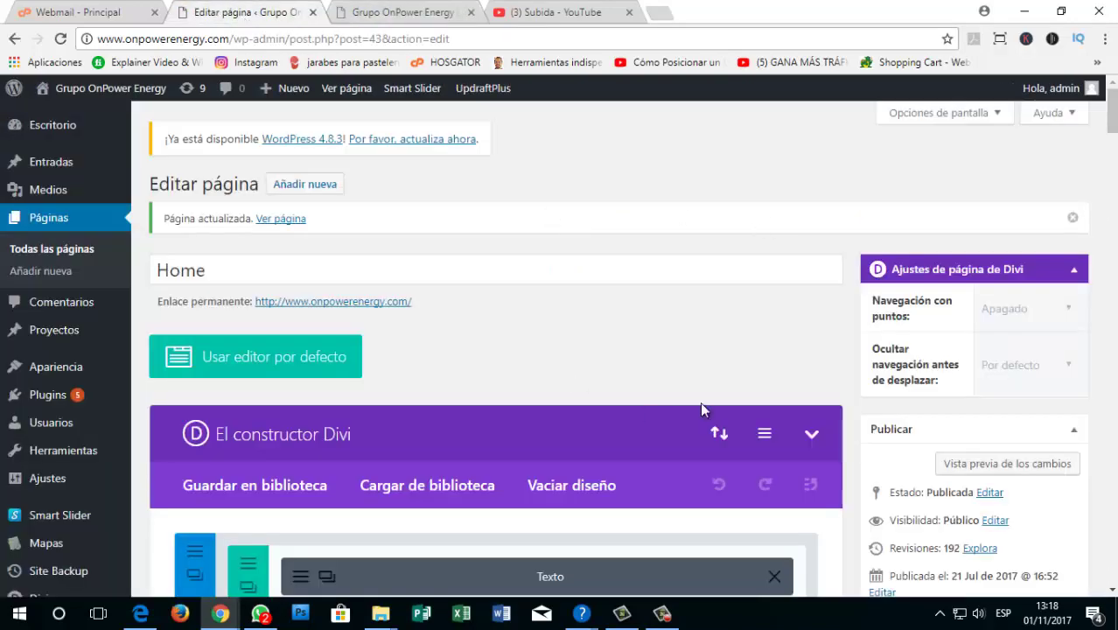
pyautogui.scroll(-15, 613, 358)
pyautogui.scroll(-9, 605, 362)
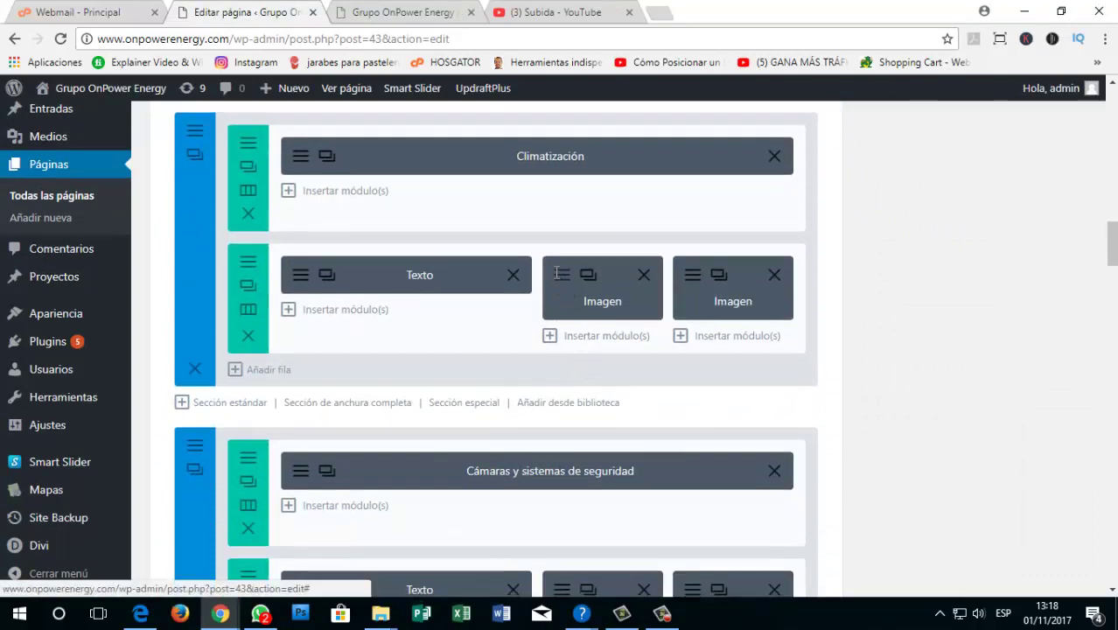
pyautogui.click(557, 284)
pyautogui.click(822, 287)
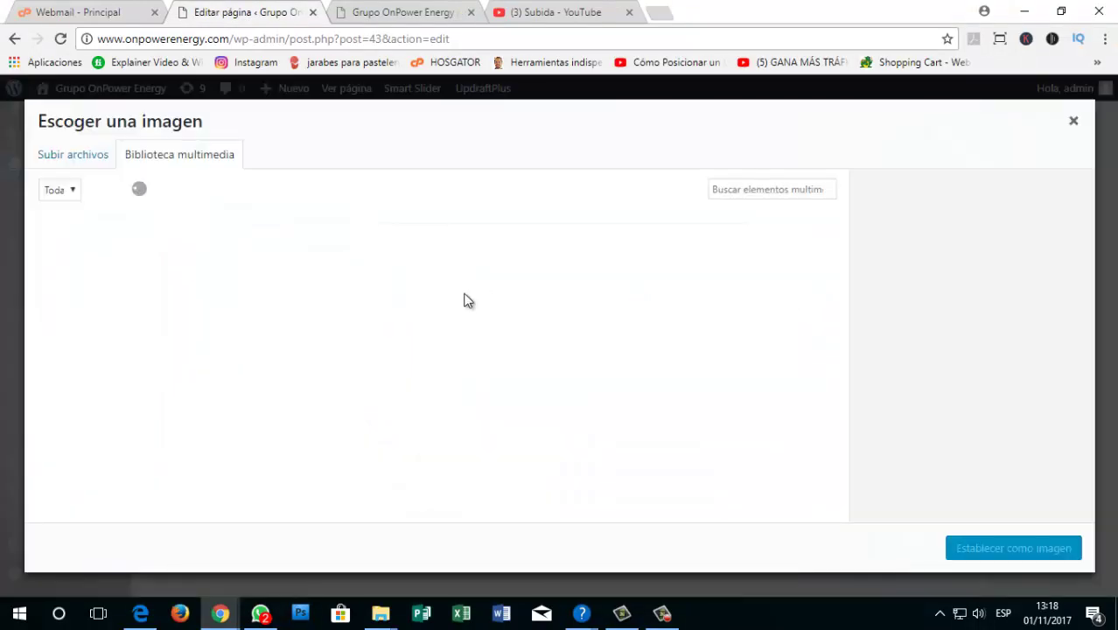
# Step: Find the air-duct photo climatizacion2.jpg in the media library and select it
pyautogui.scroll(-5, 453, 306)
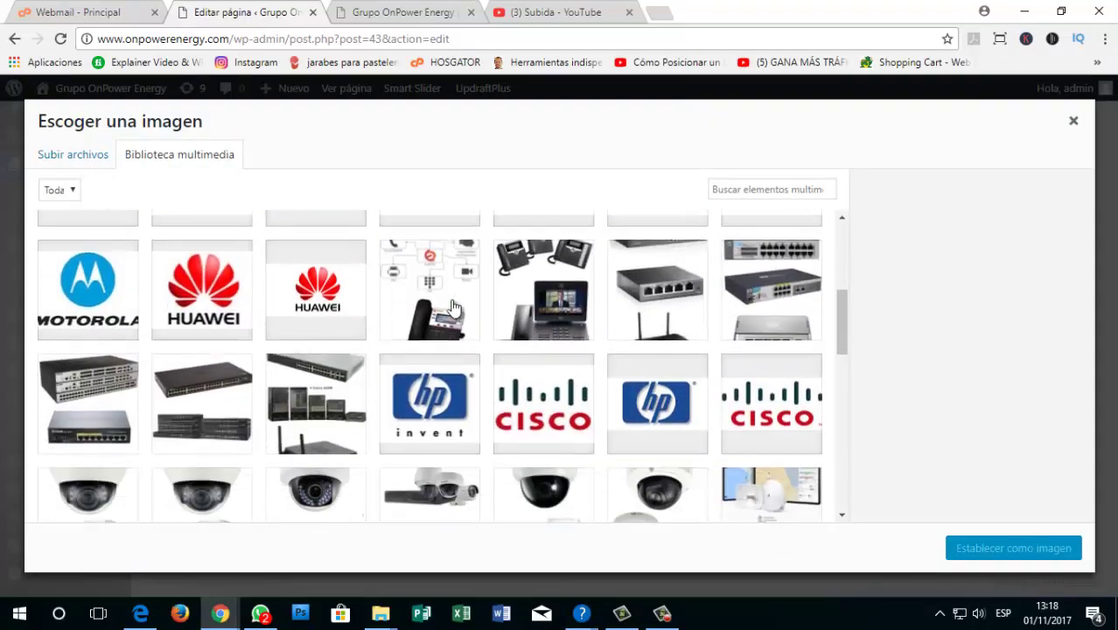
pyautogui.scroll(-6, 454, 307)
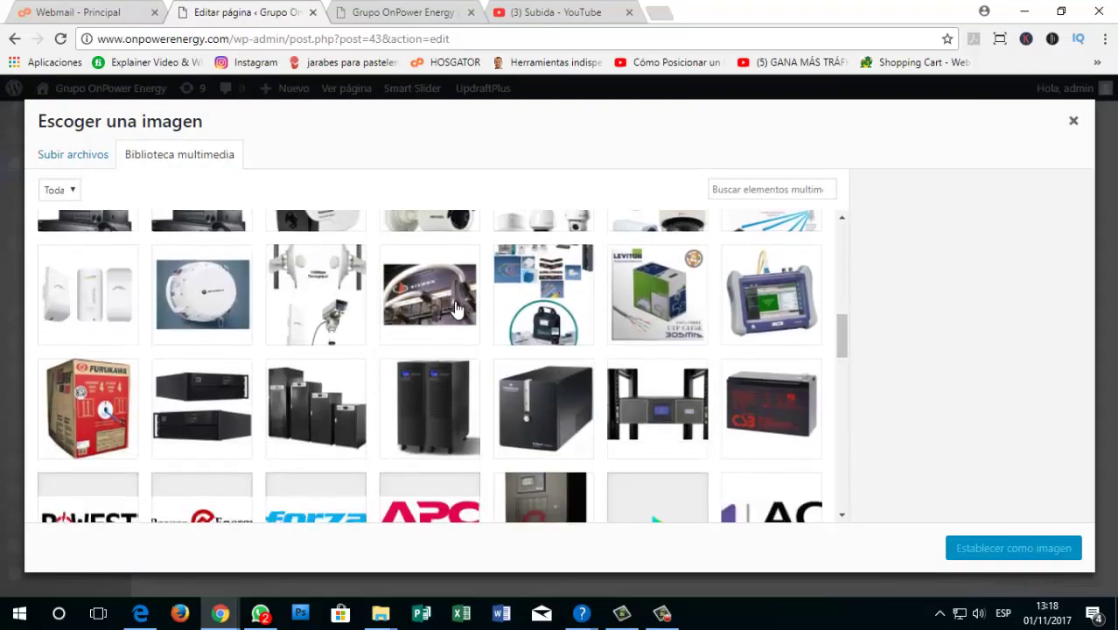
pyautogui.scroll(-4, 455, 309)
pyautogui.scroll(-10, 455, 311)
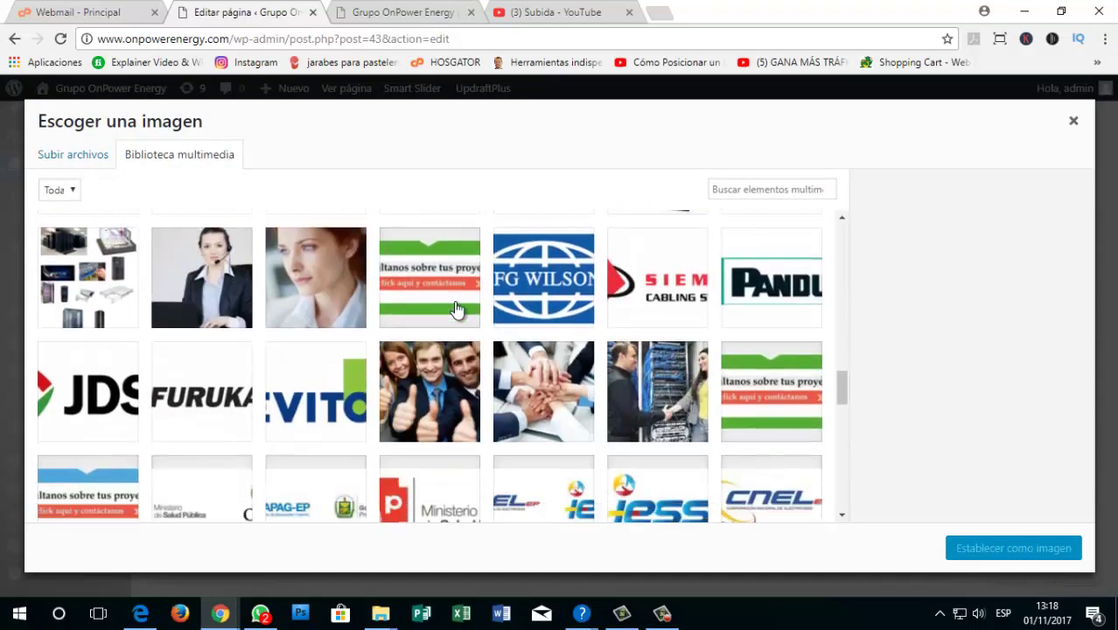
pyautogui.scroll(-5, 454, 318)
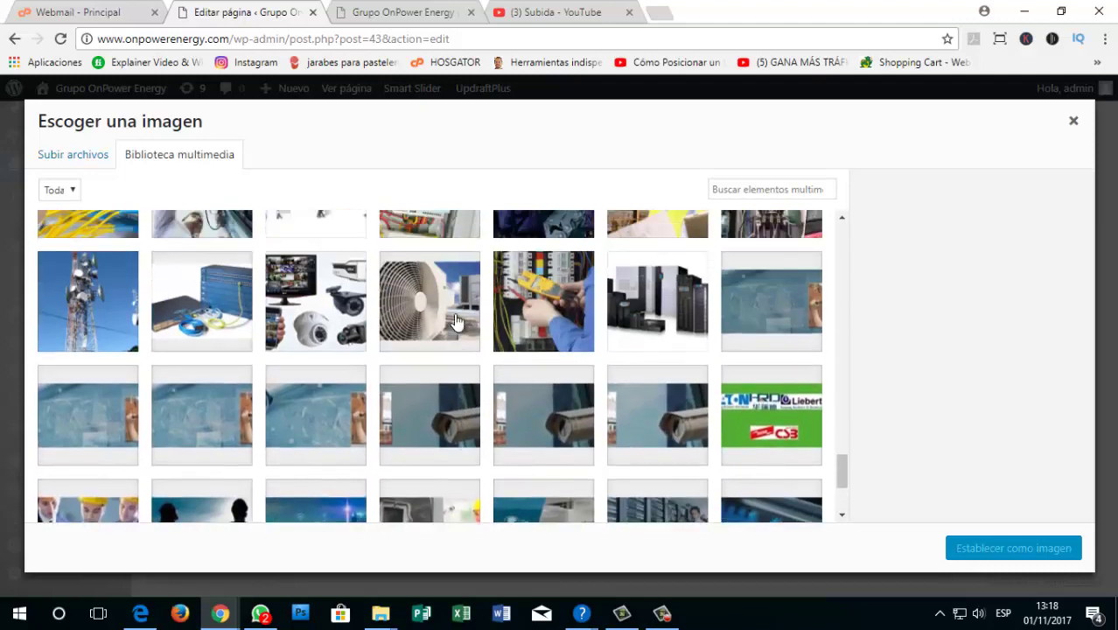
pyautogui.scroll(-3, 455, 320)
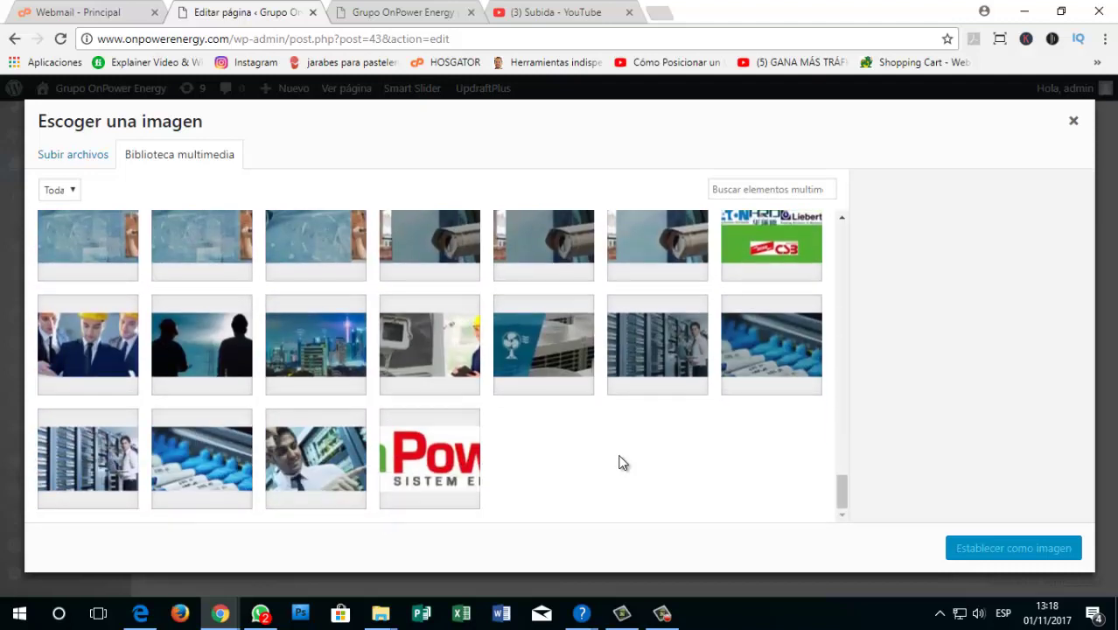
pyautogui.scroll(8, 619, 463)
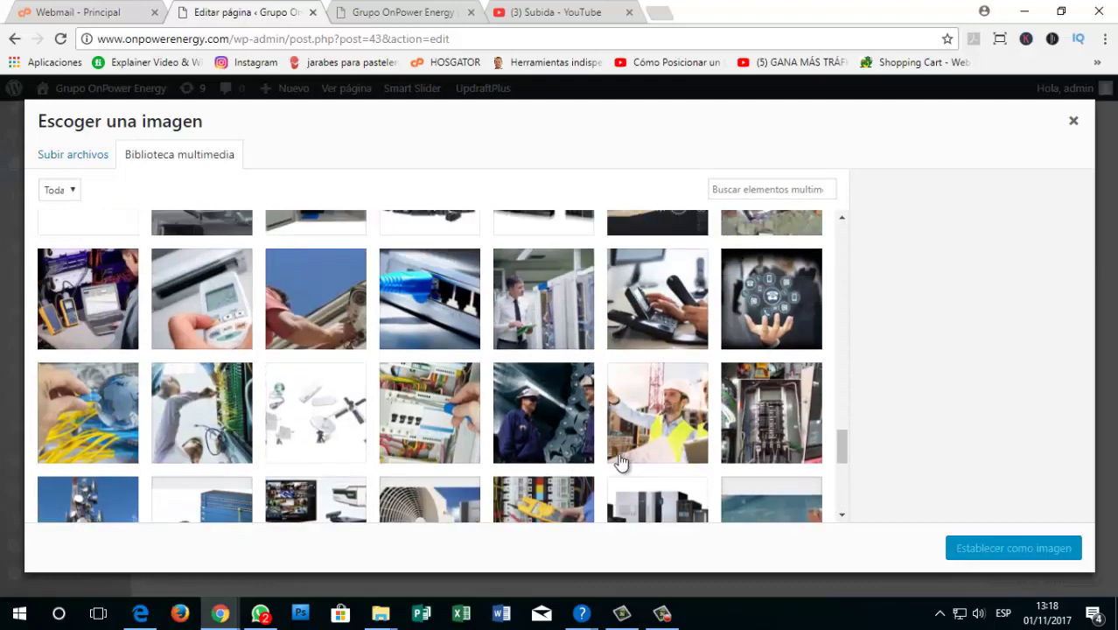
pyautogui.scroll(1, 621, 462)
pyautogui.scroll(2, 623, 459)
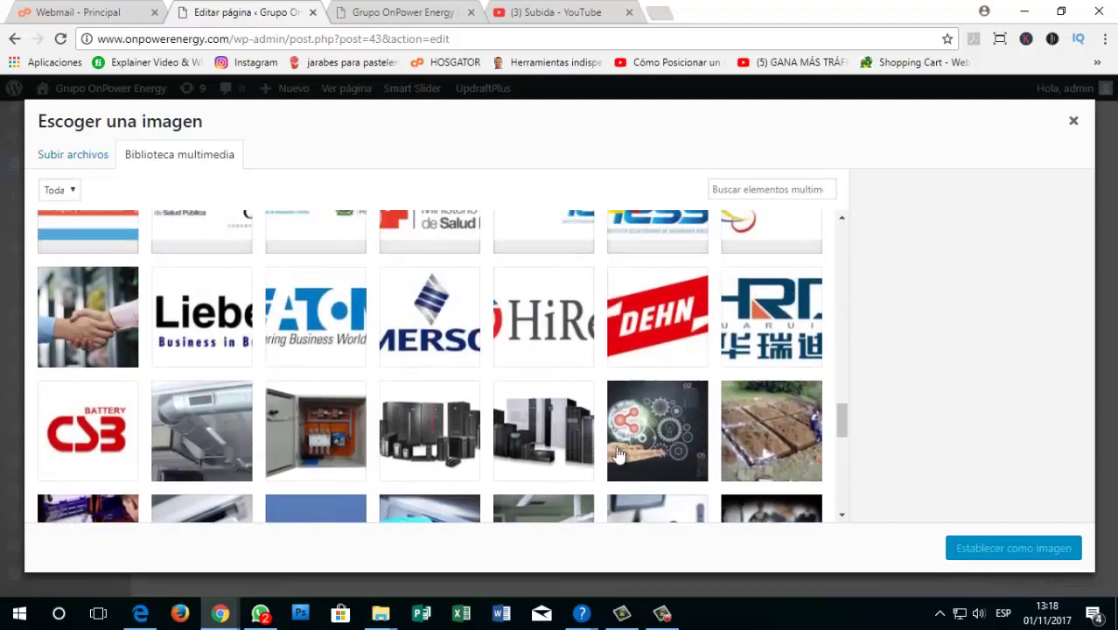
pyautogui.click(192, 433)
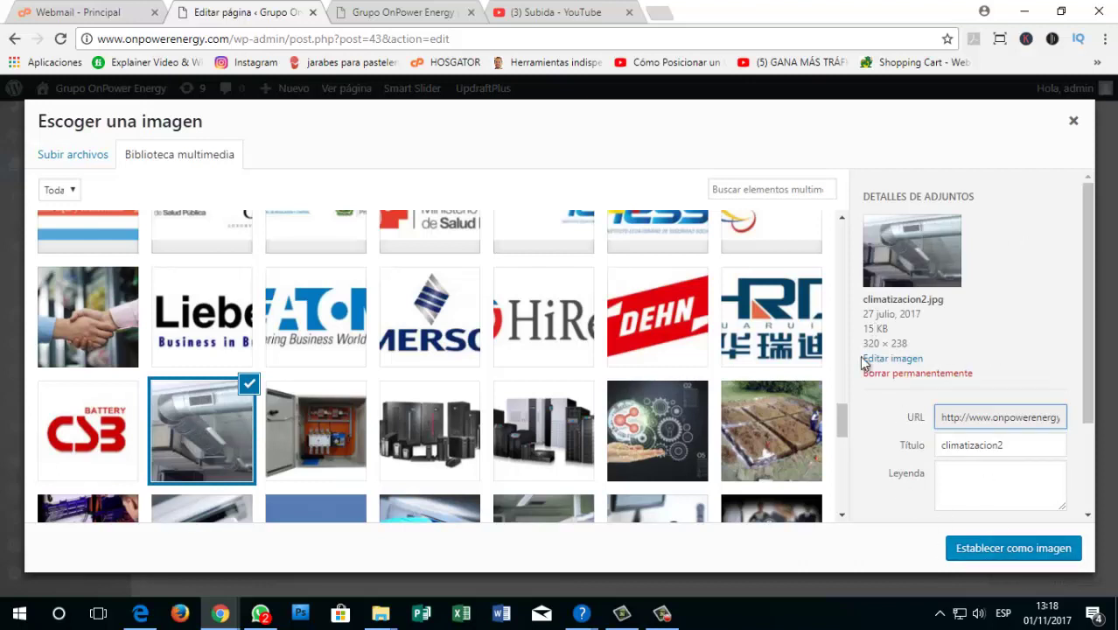
# Step: Check the dimensions and file size of climatizacion2.jpg, set it as the module's image and save the module
pyautogui.moveTo(864, 347); pyautogui.dragTo(908, 344)
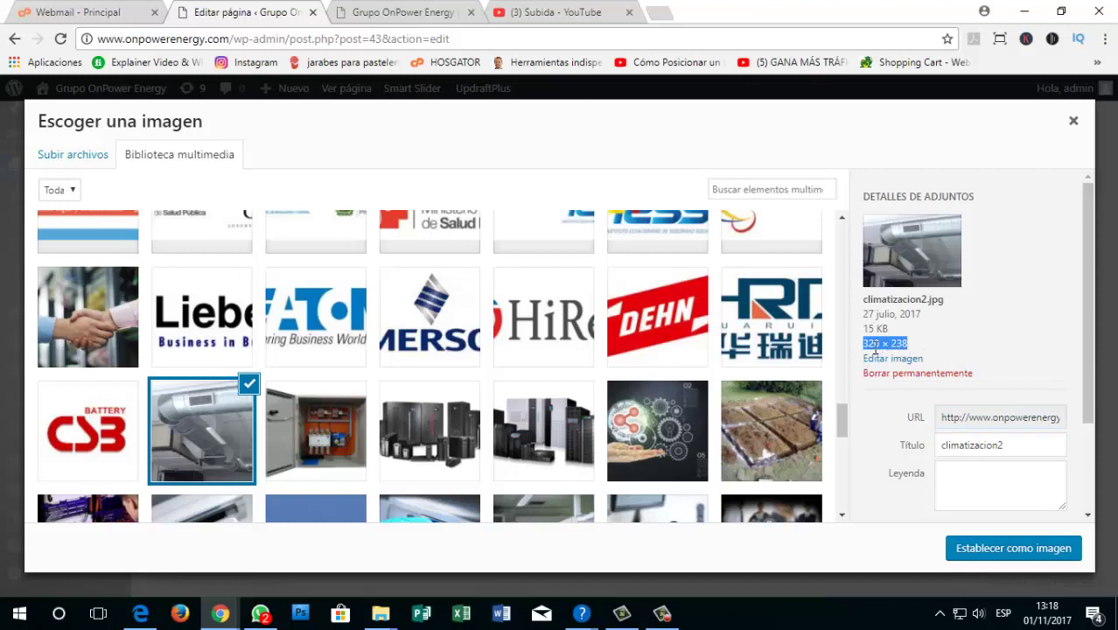
pyautogui.click(875, 346)
pyautogui.tripleClick(885, 347)
pyautogui.tripleClick(873, 331)
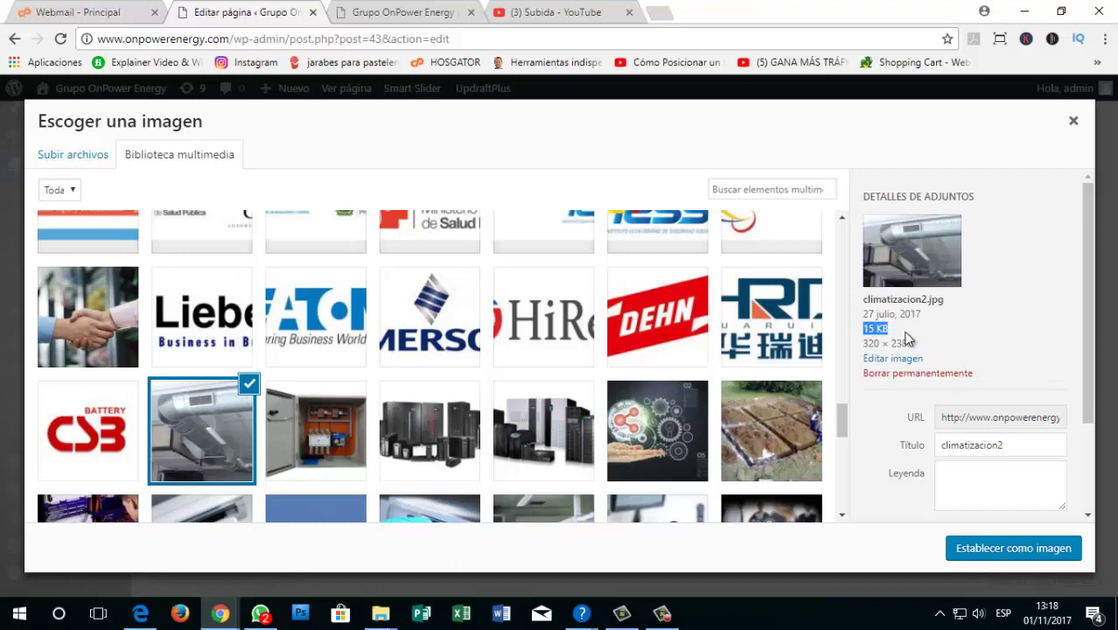
pyautogui.click(975, 546)
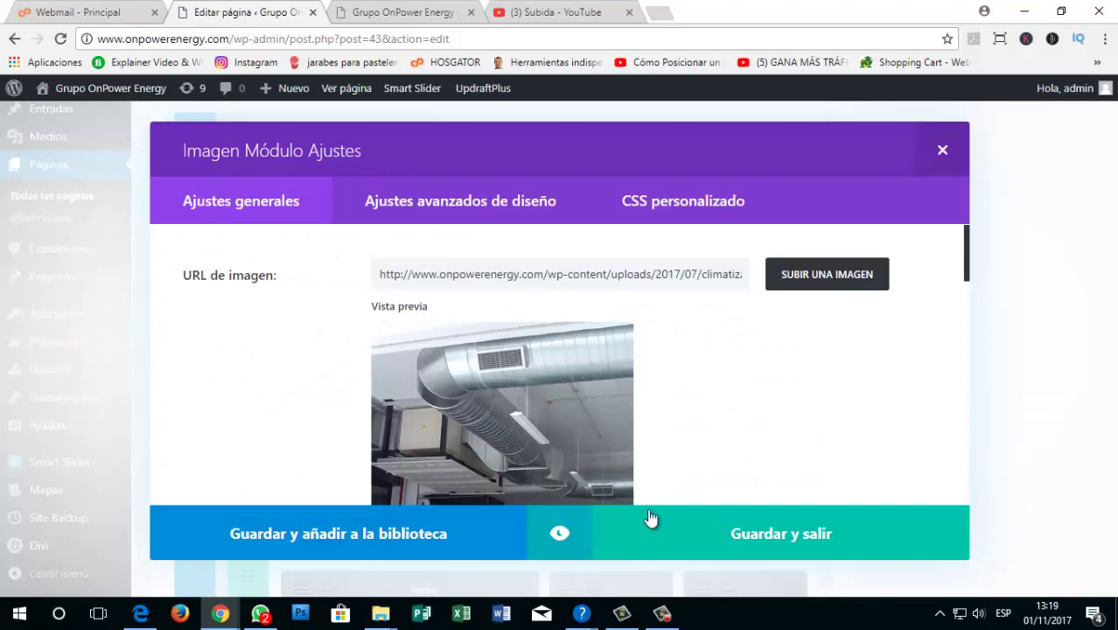
pyautogui.click(749, 544)
# Step: Reload the live site to check the first image under Climatización, and return to the page builder
pyautogui.scroll(10, 1043, 399)
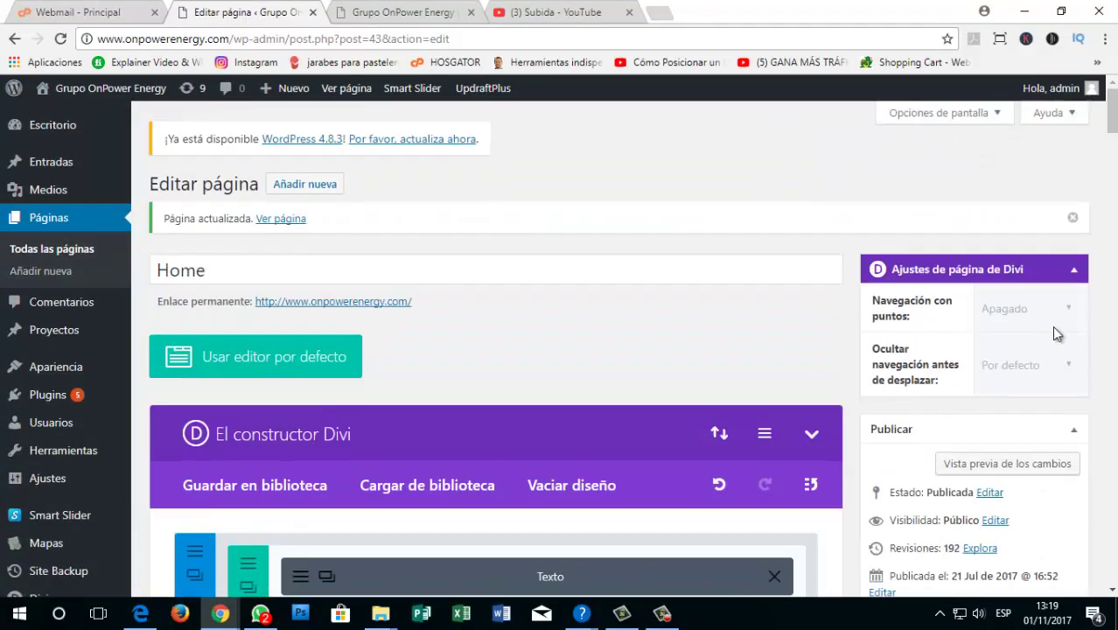
pyautogui.scroll(-3, 1041, 437)
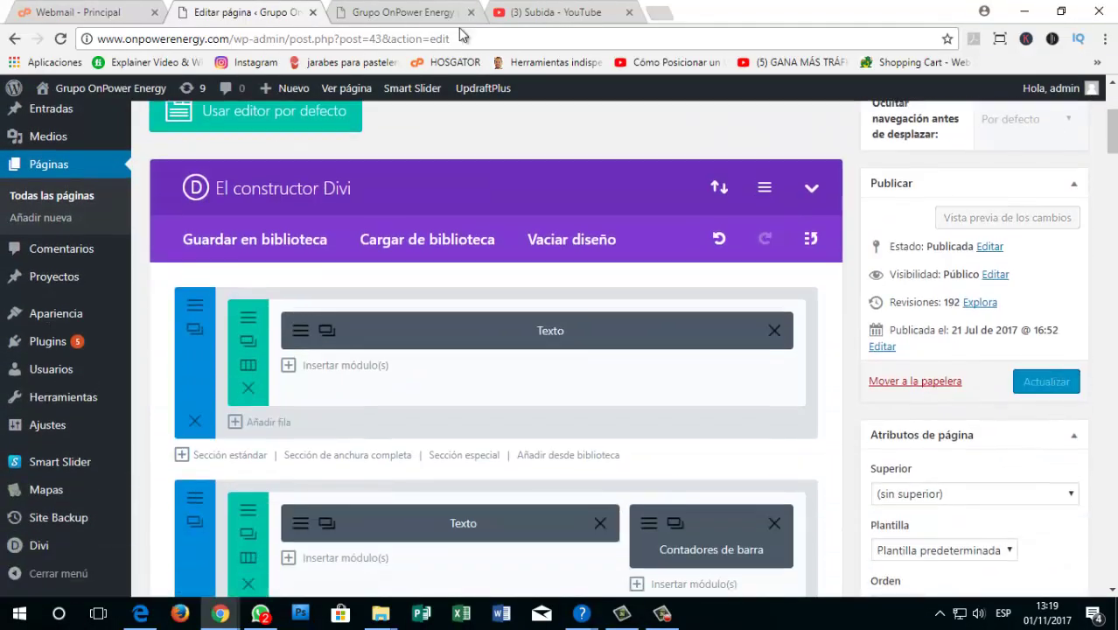
pyautogui.click(437, 13)
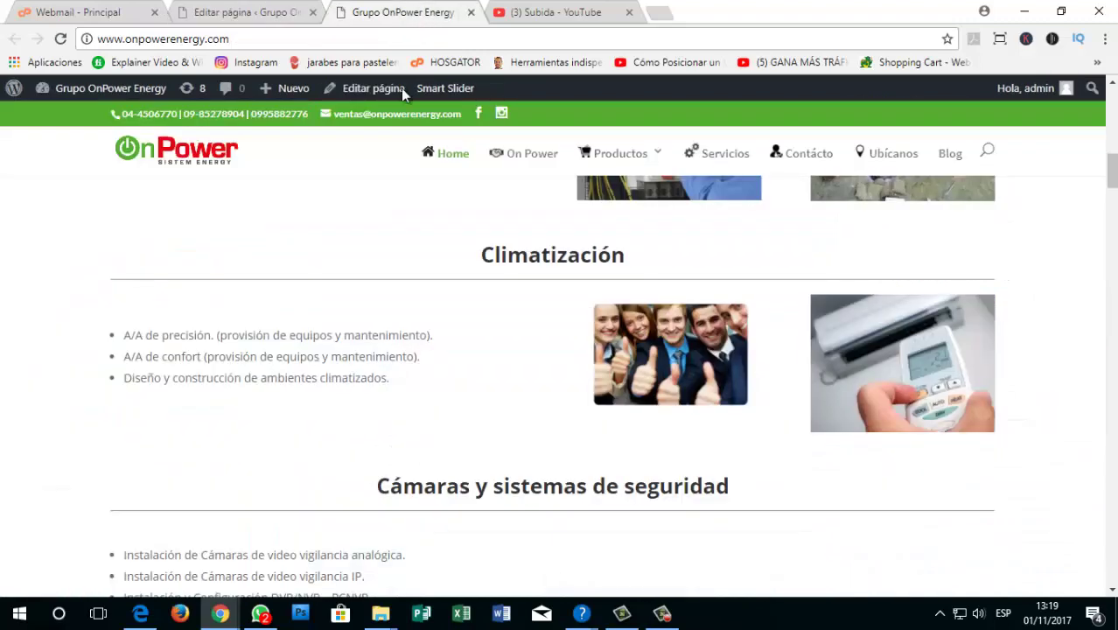
pyautogui.click(61, 40)
pyautogui.click(61, 40)
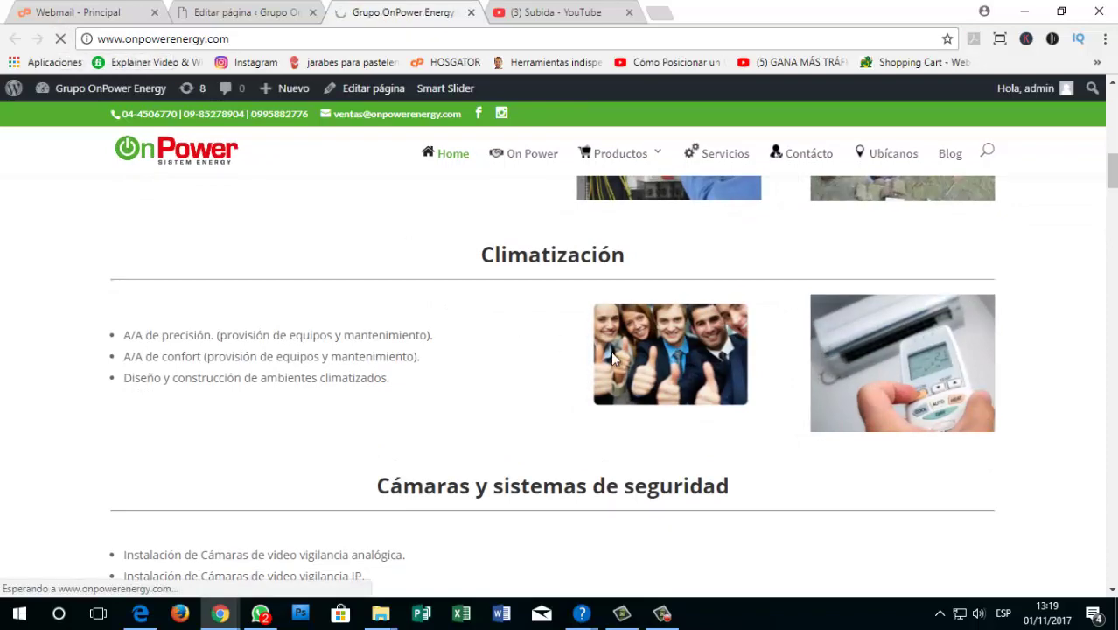
pyautogui.hotkey('ctrl', 'shift', 'Tab')
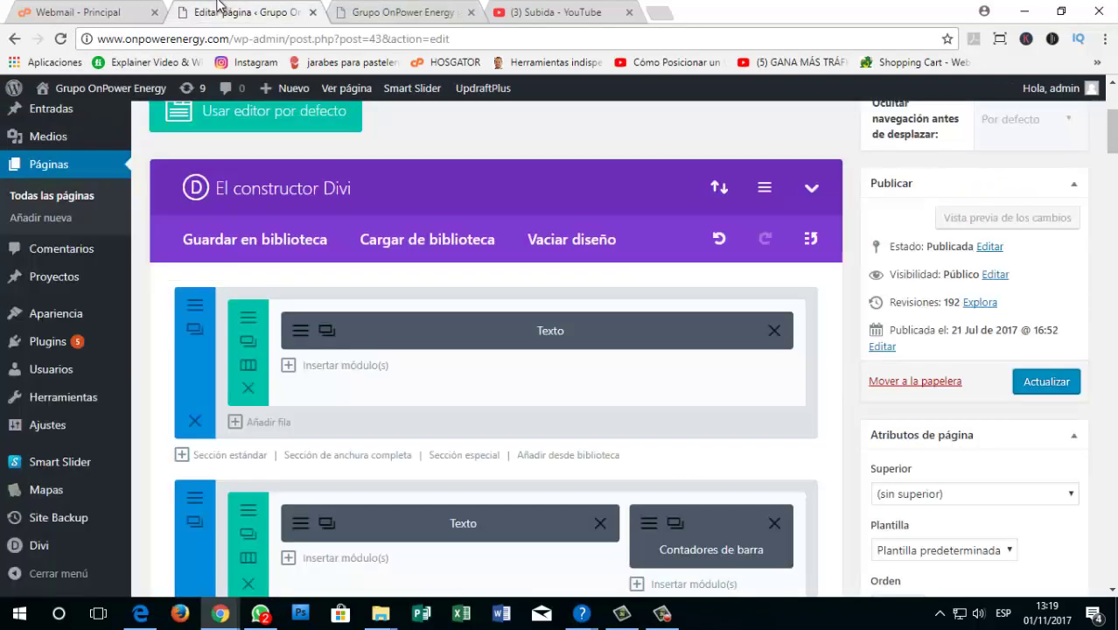
# Step: Reopen the Climatización section's first image module, check its image and settings, and save the module
pyautogui.scroll(-10, 586, 280)
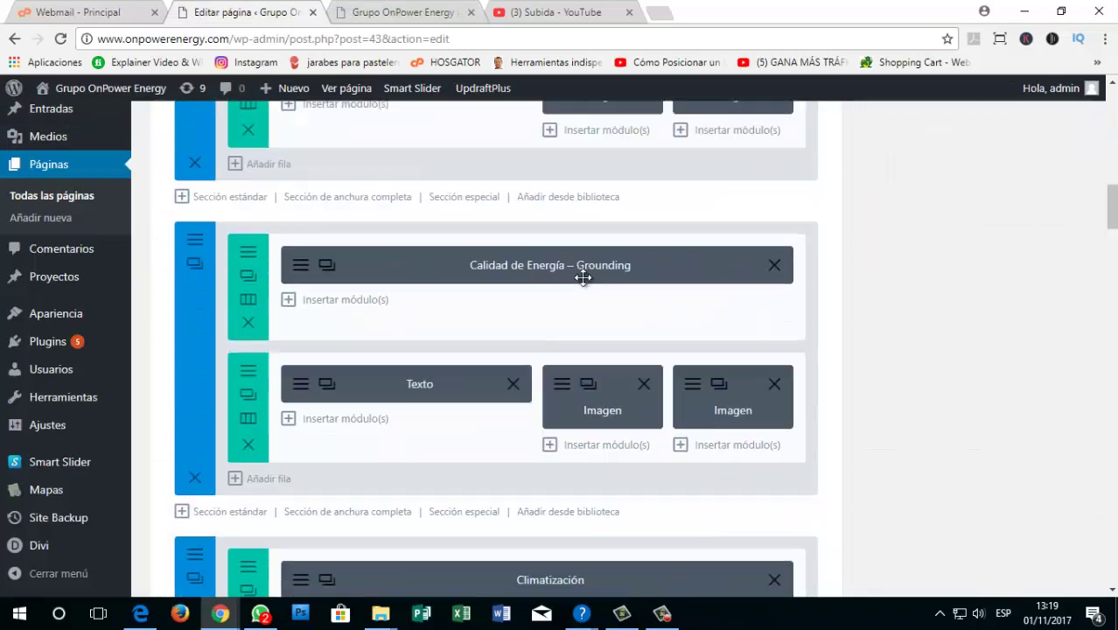
pyautogui.scroll(-4, 584, 280)
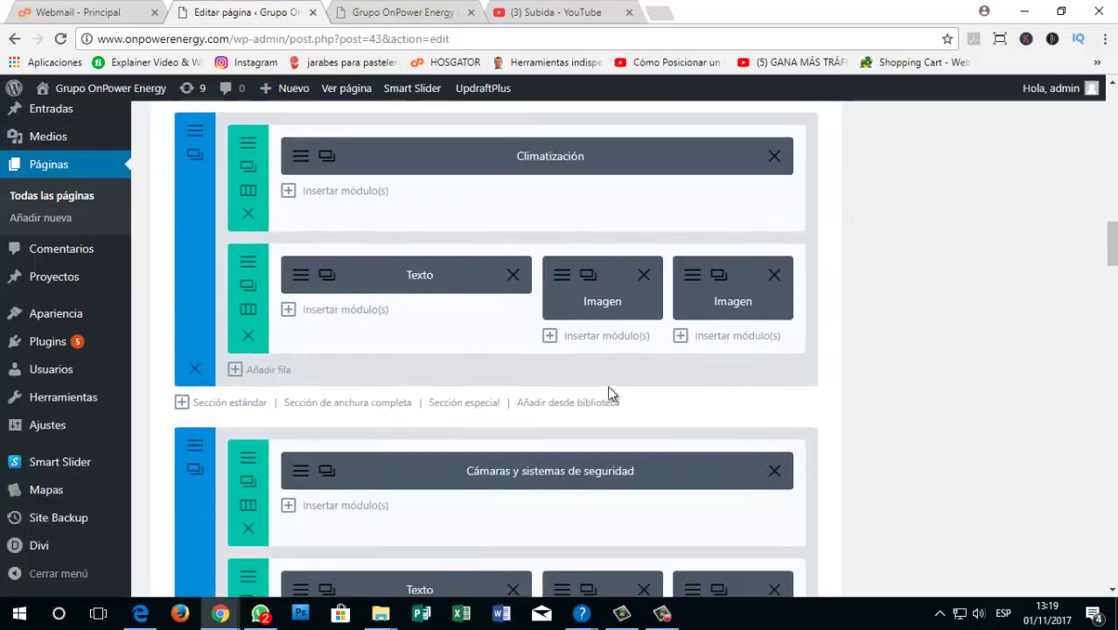
pyautogui.click(560, 287)
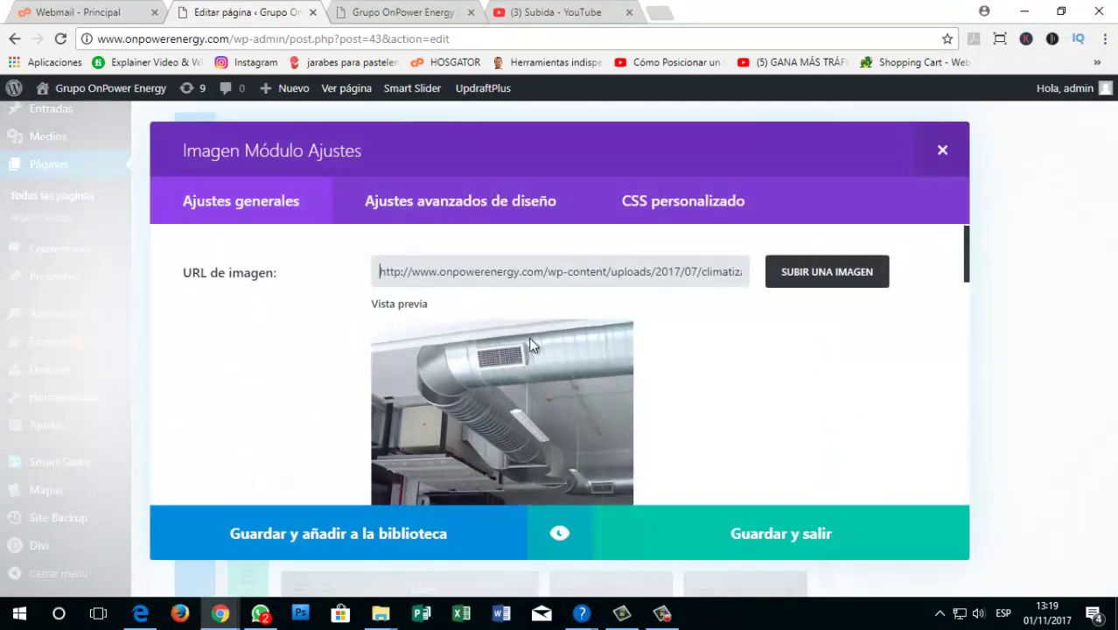
pyautogui.scroll(-3, 524, 334)
pyautogui.scroll(-2, 578, 343)
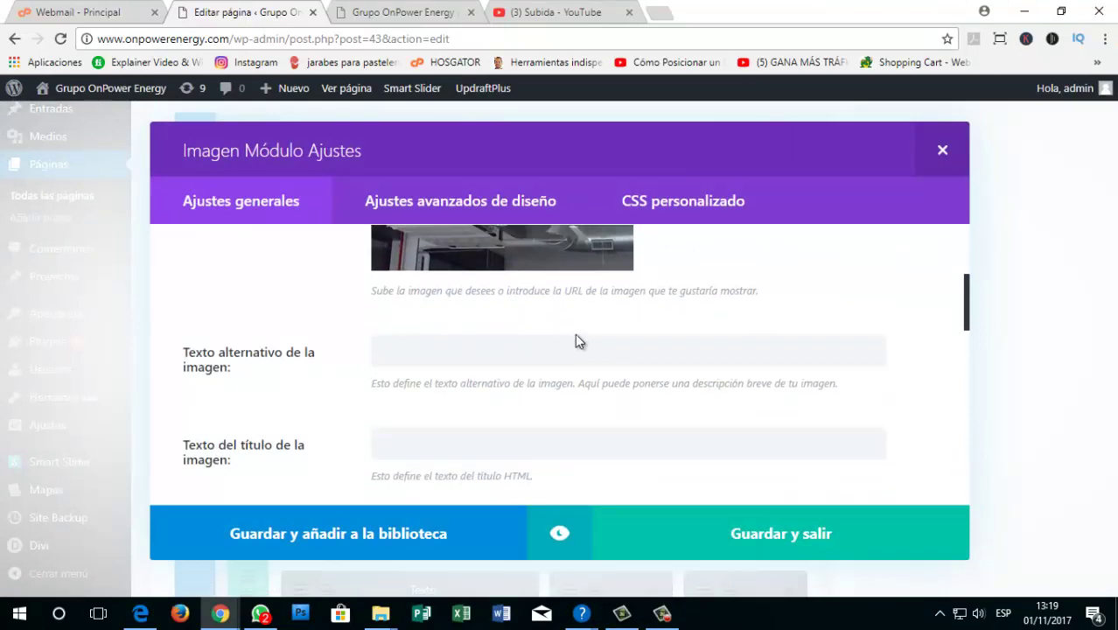
pyautogui.scroll(5, 575, 340)
pyautogui.click(770, 543)
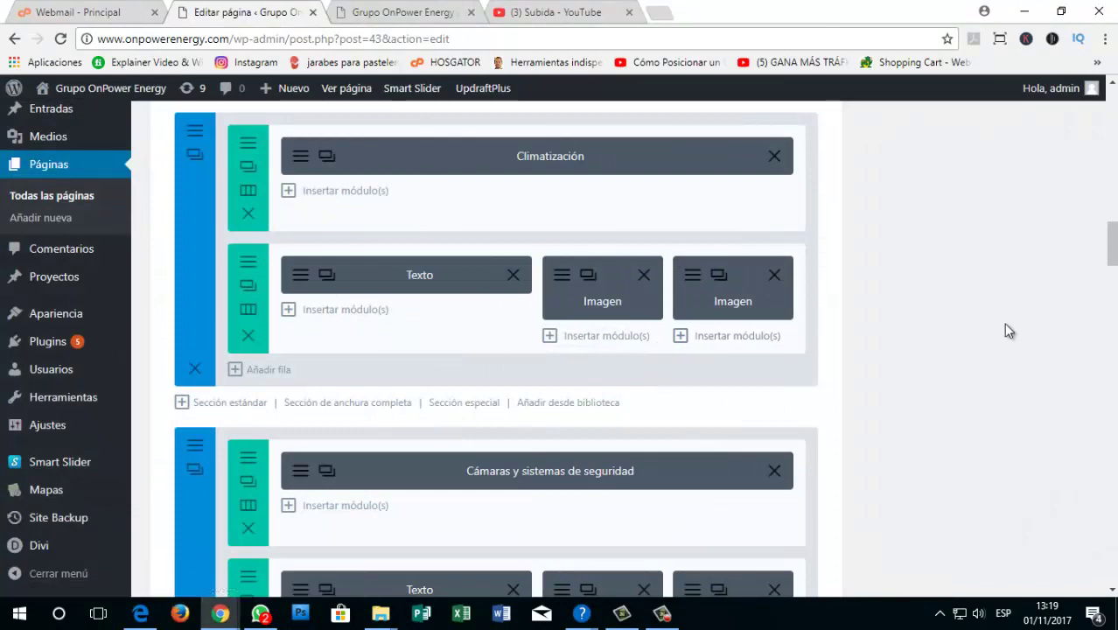
# Step: Update the Home page and reload the live site to check the air-duct photo under Climatización
pyautogui.scroll(8, 1004, 324)
pyautogui.click(1048, 300)
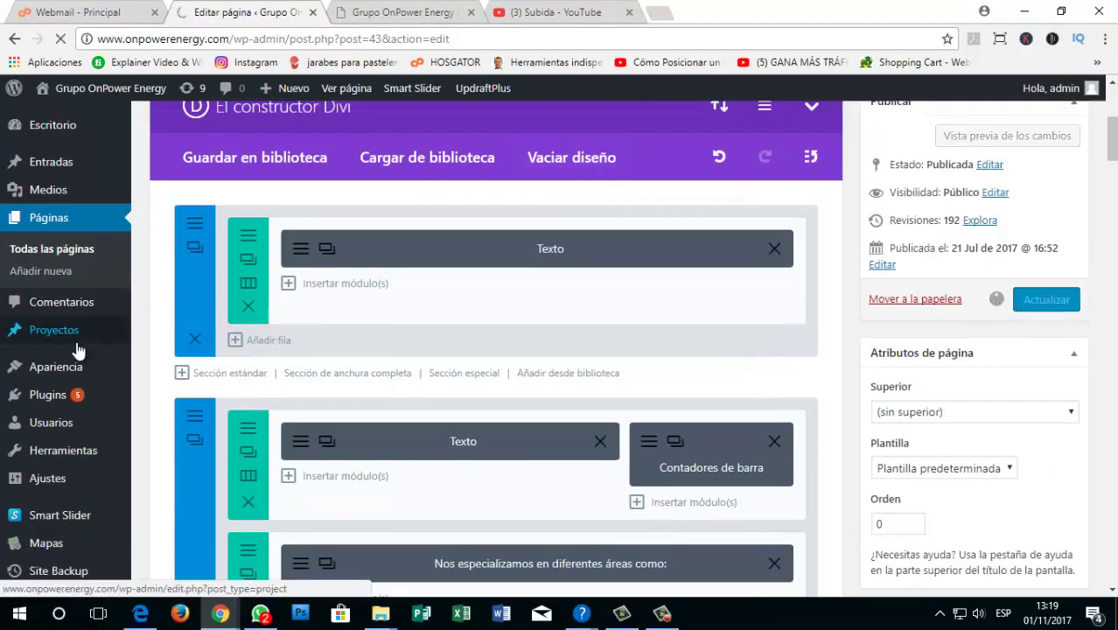
pyautogui.moveTo(85, 348)
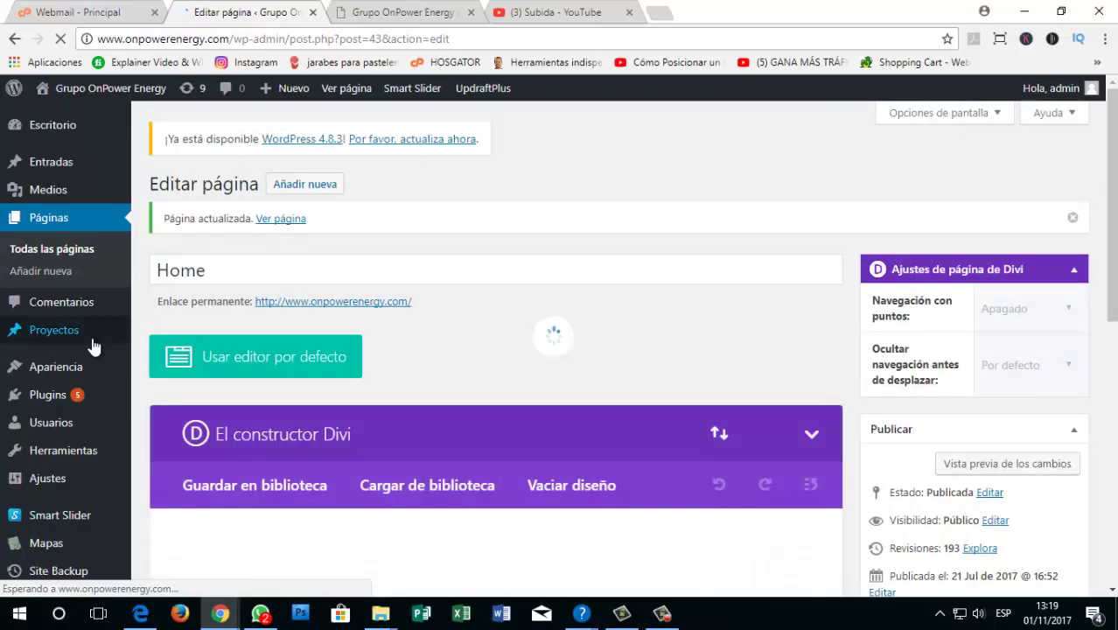
pyautogui.click(403, 13)
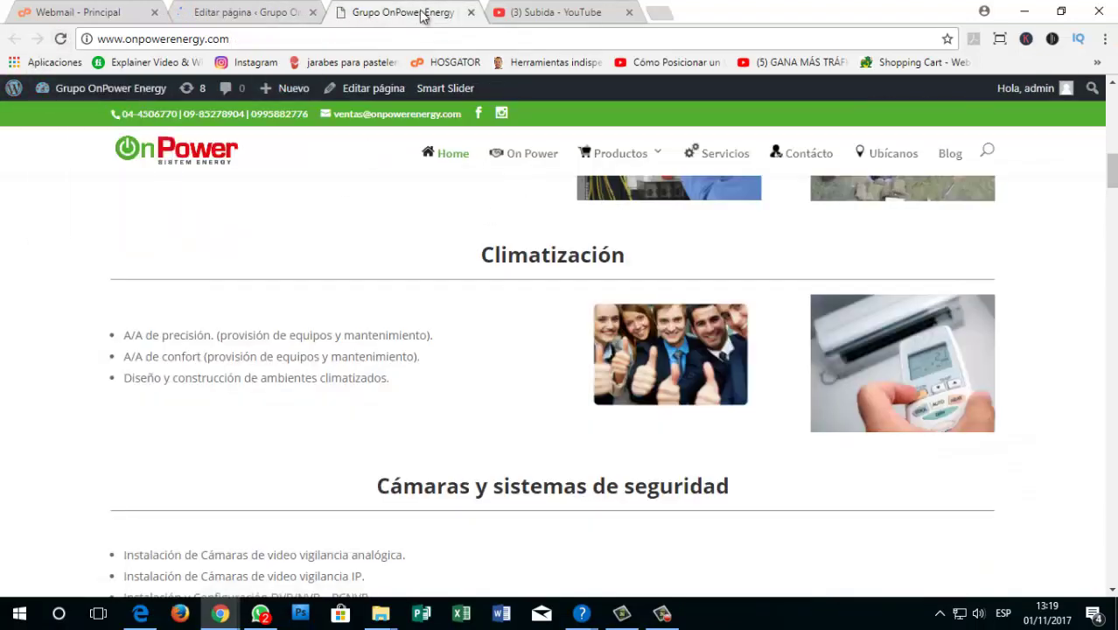
pyautogui.click(242, 19)
pyautogui.click(398, 14)
pyautogui.press('F5')
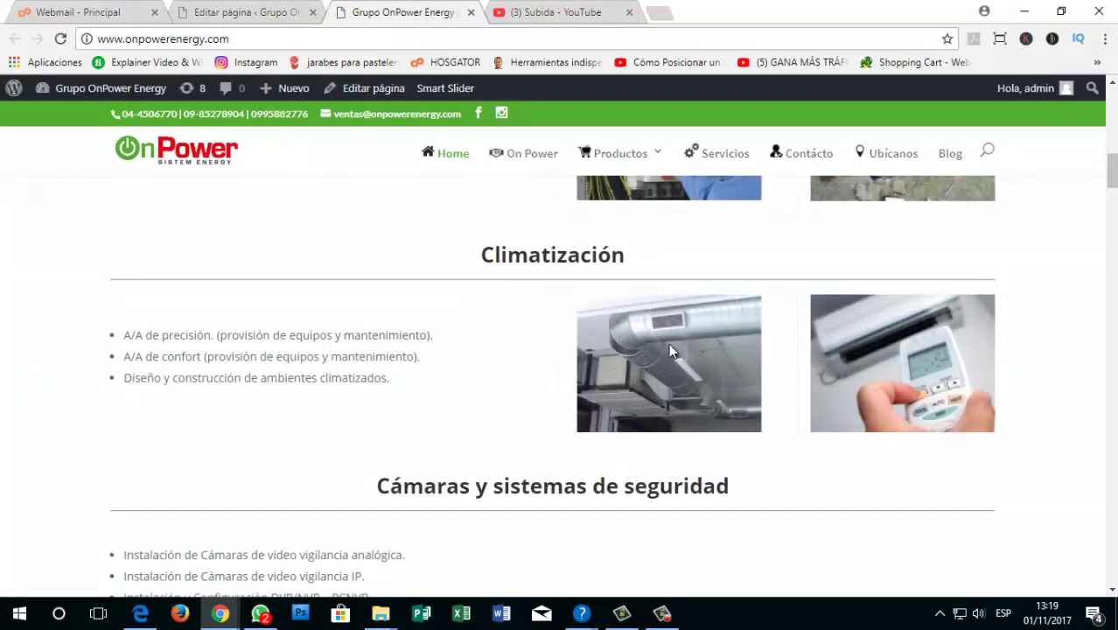
pyautogui.scroll(-3, 341, 148)
# Step: Examine the remaining sections of the live Home page and the builder's sections down to the accion module
pyautogui.hotkey('ctrl', 'shift', 'Tab')
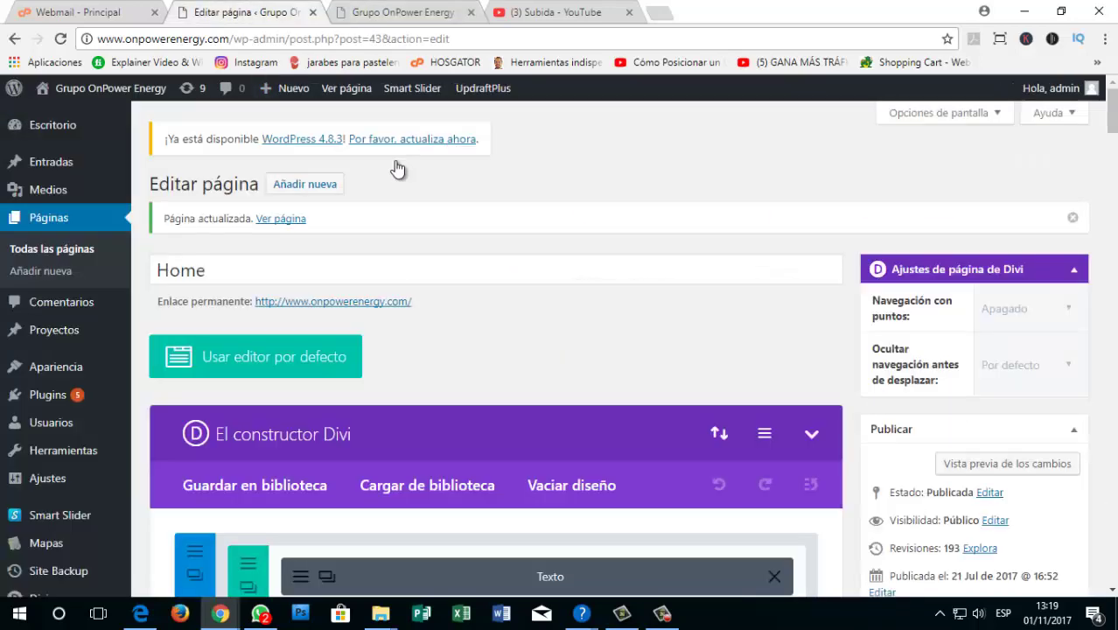
pyautogui.click(385, 13)
pyautogui.scroll(-8, 562, 373)
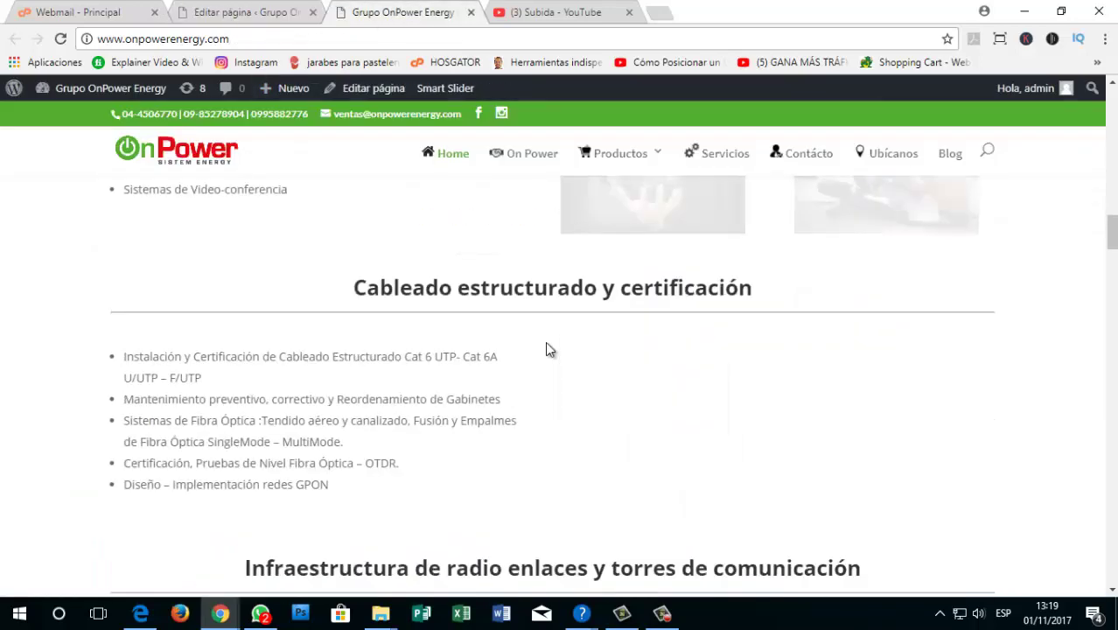
pyautogui.scroll(-8, 536, 366)
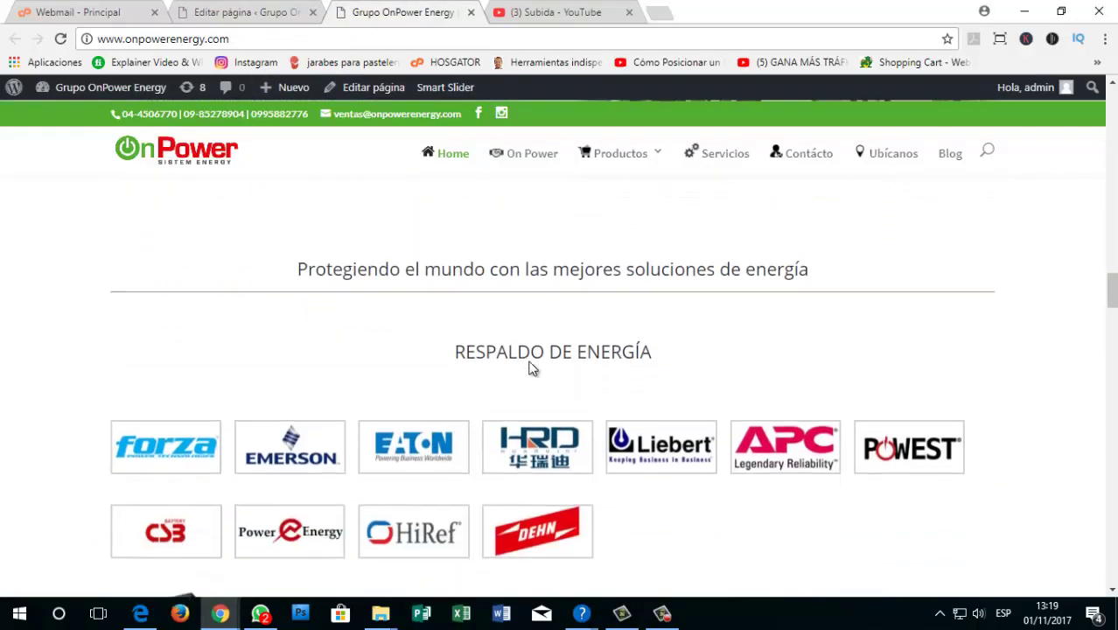
pyautogui.scroll(-4, 530, 372)
pyautogui.hotkey('ctrl', 'shift', 'Tab')
pyautogui.scroll(-6, 512, 367)
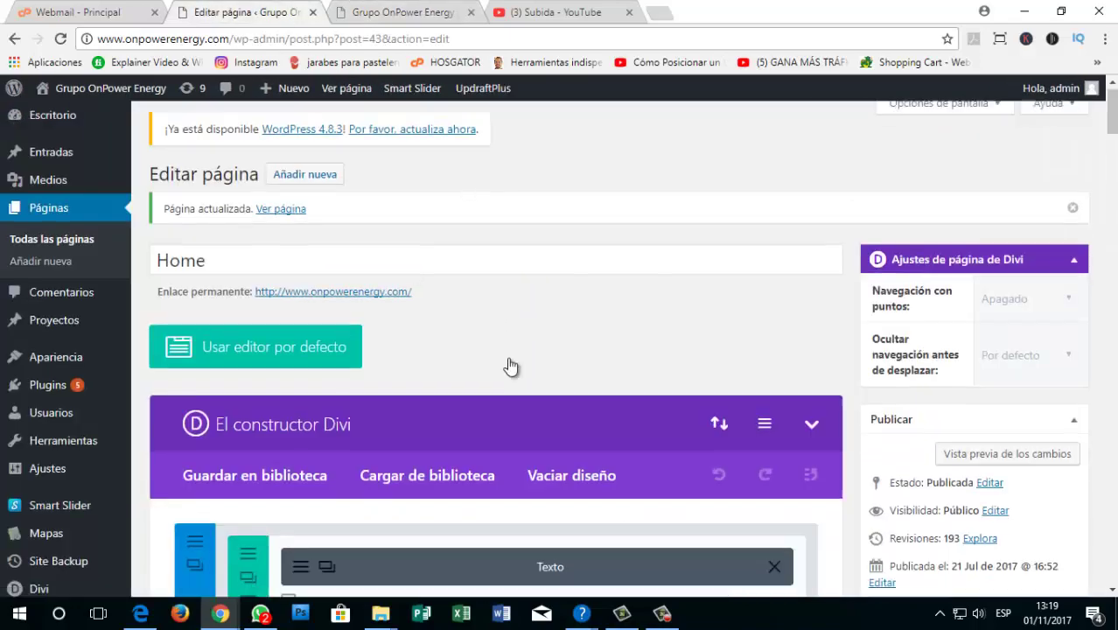
pyautogui.scroll(-15, 511, 378)
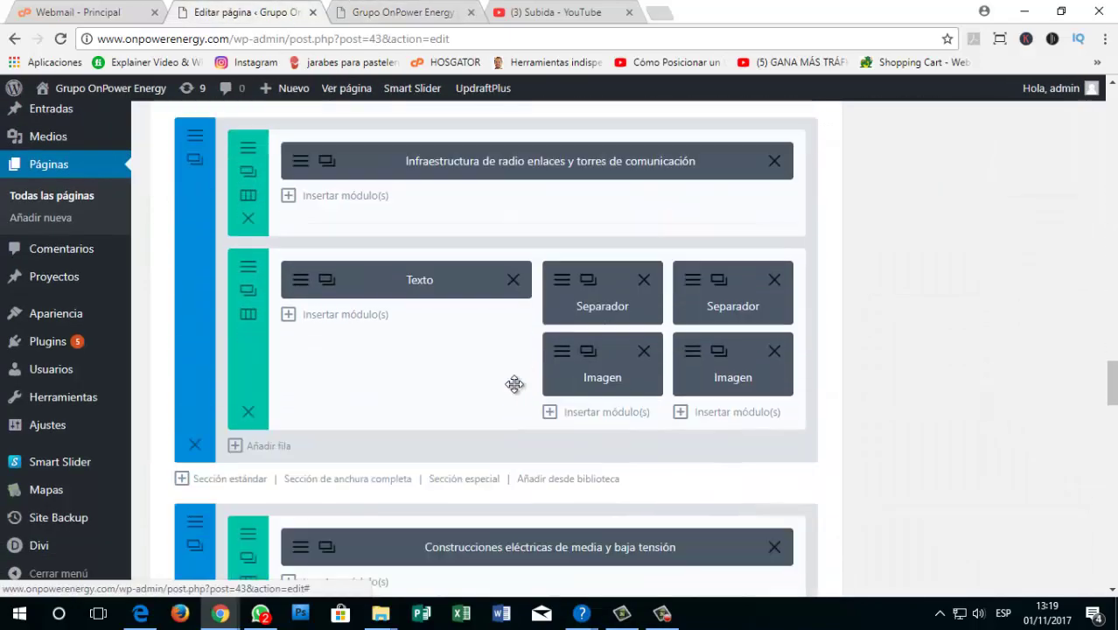
pyautogui.scroll(-15, 514, 389)
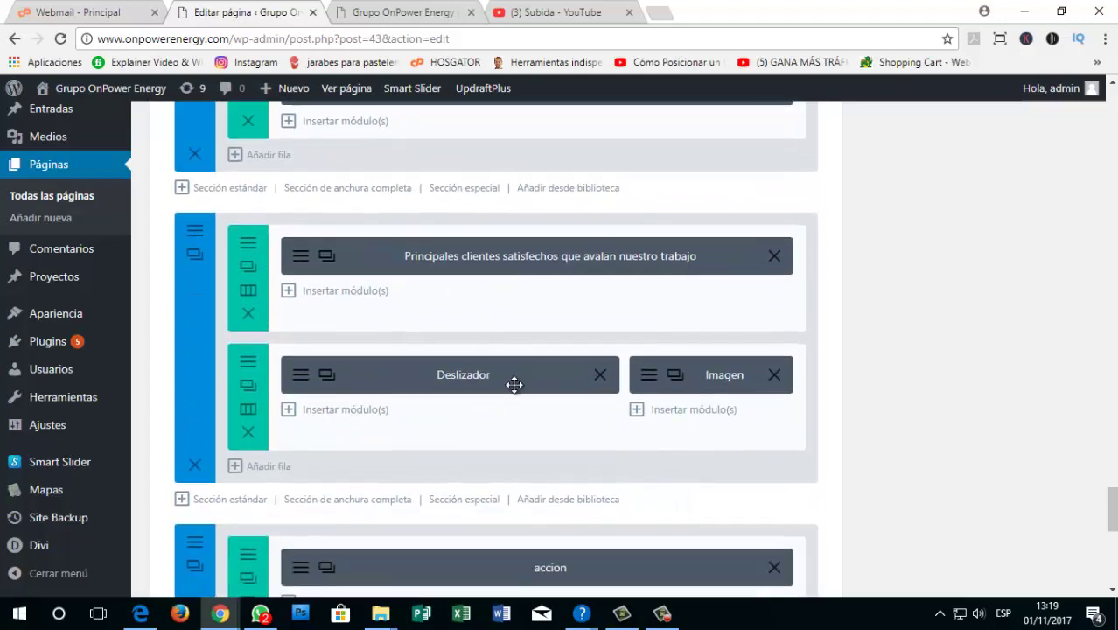
pyautogui.scroll(-4, 514, 385)
pyautogui.scroll(2, 515, 380)
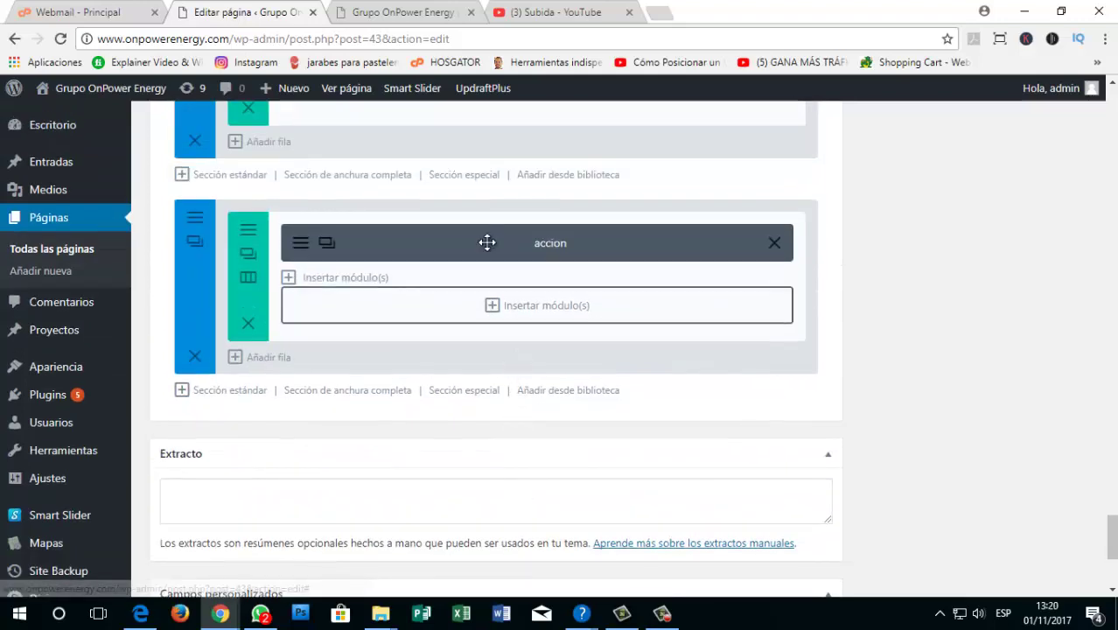
# Step: Compare the contact banner at the end of the live Home page with the accion module in the builder
pyautogui.hotkey('ctrl', 'Tab')
pyautogui.scroll(-5, 1041, 409)
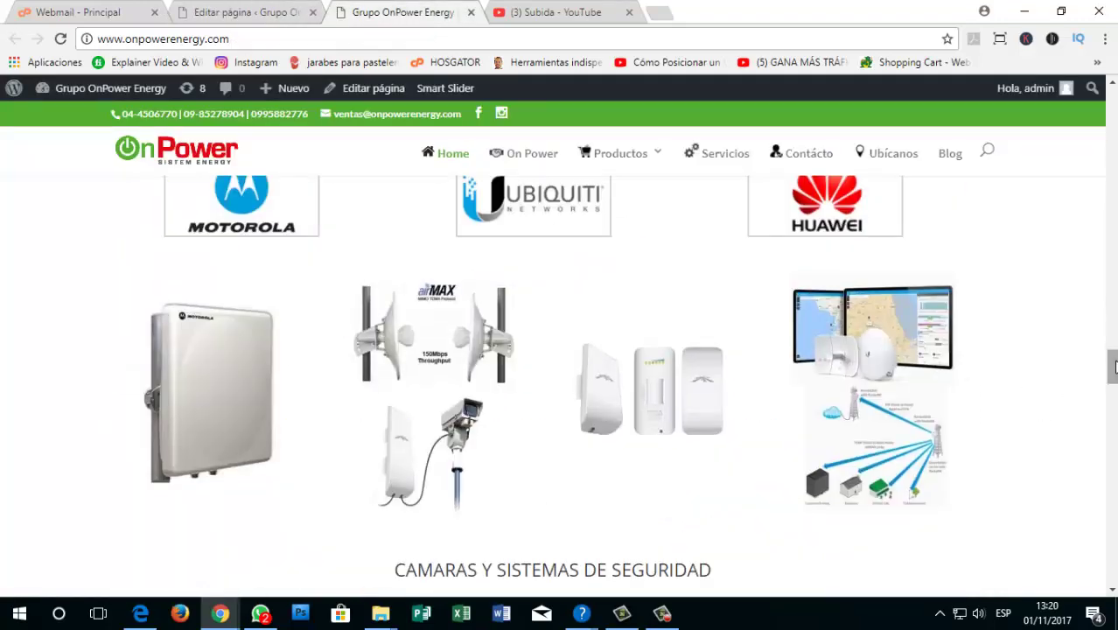
pyautogui.scroll(-5, 1105, 512)
pyautogui.moveTo(1105, 512); pyautogui.dragTo(1107, 543)
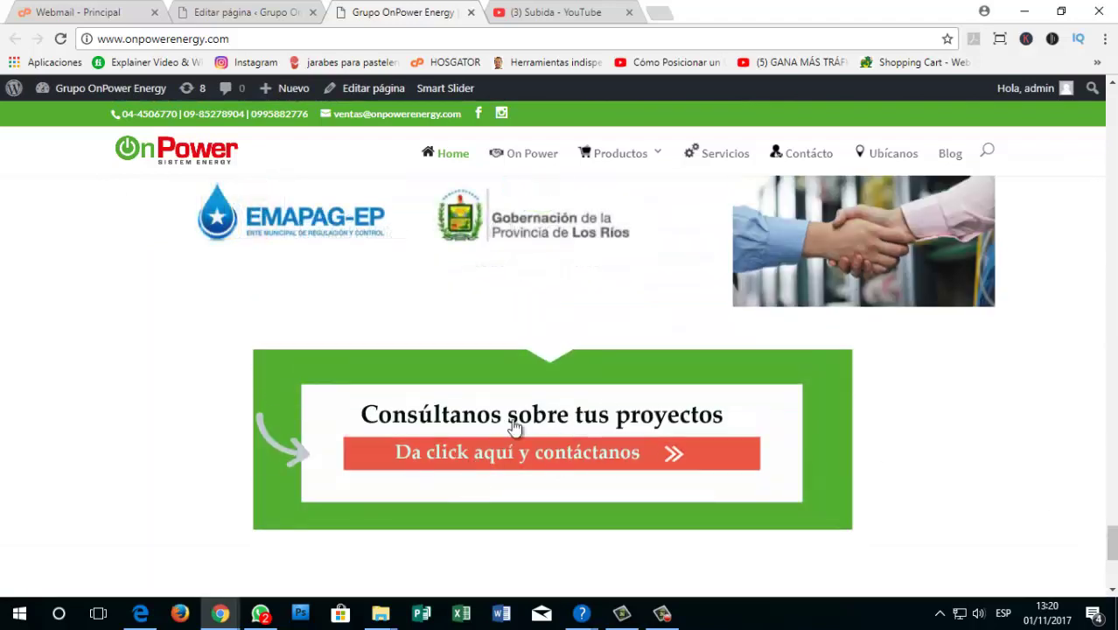
pyautogui.scroll(-3, 477, 387)
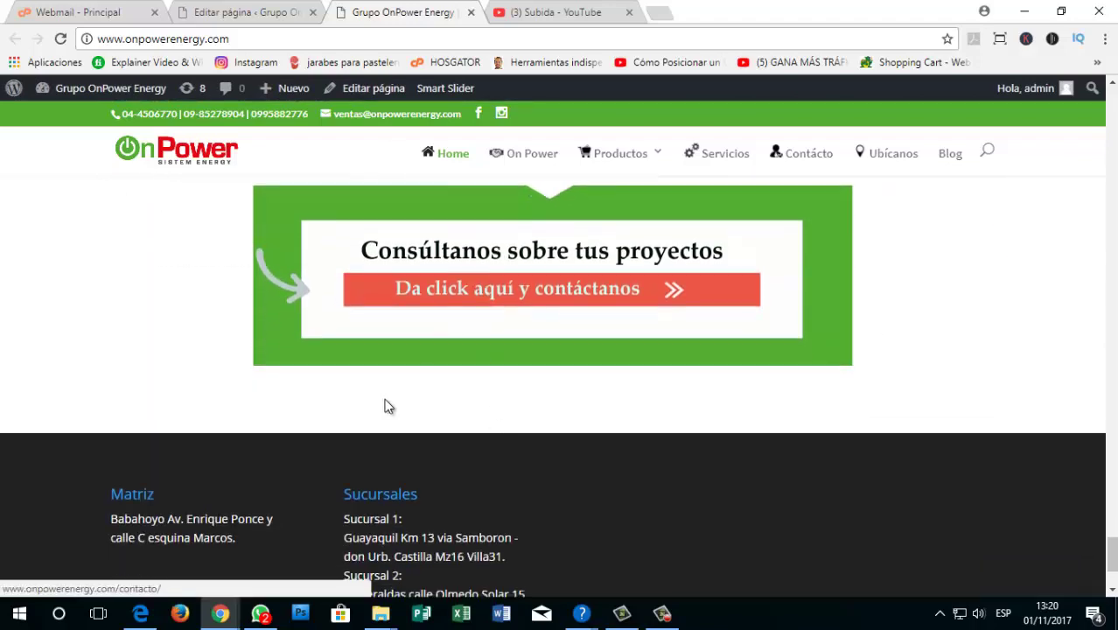
pyautogui.click(238, 12)
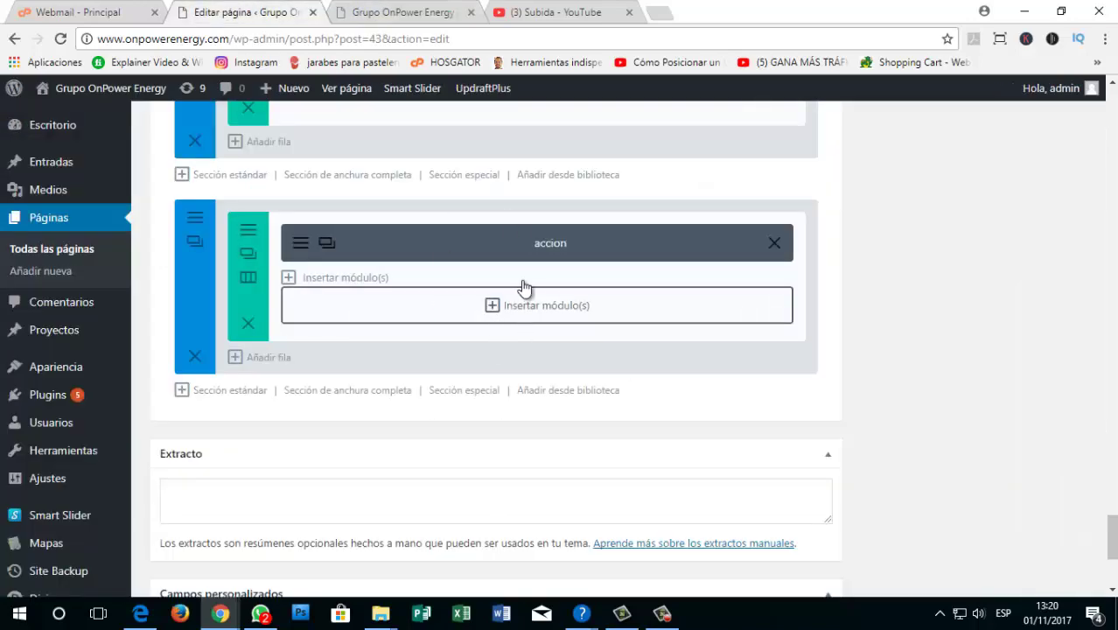
pyautogui.scroll(3, 1007, 288)
pyautogui.scroll(5, 971, 235)
pyautogui.scroll(-15, 664, 210)
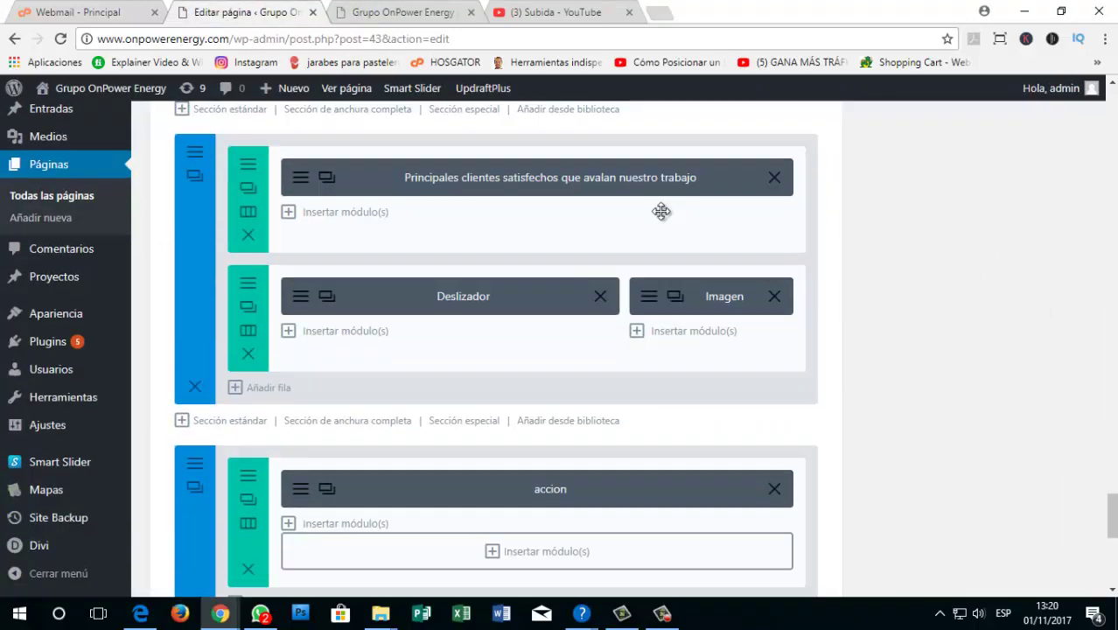
pyautogui.scroll(4, 486, 249)
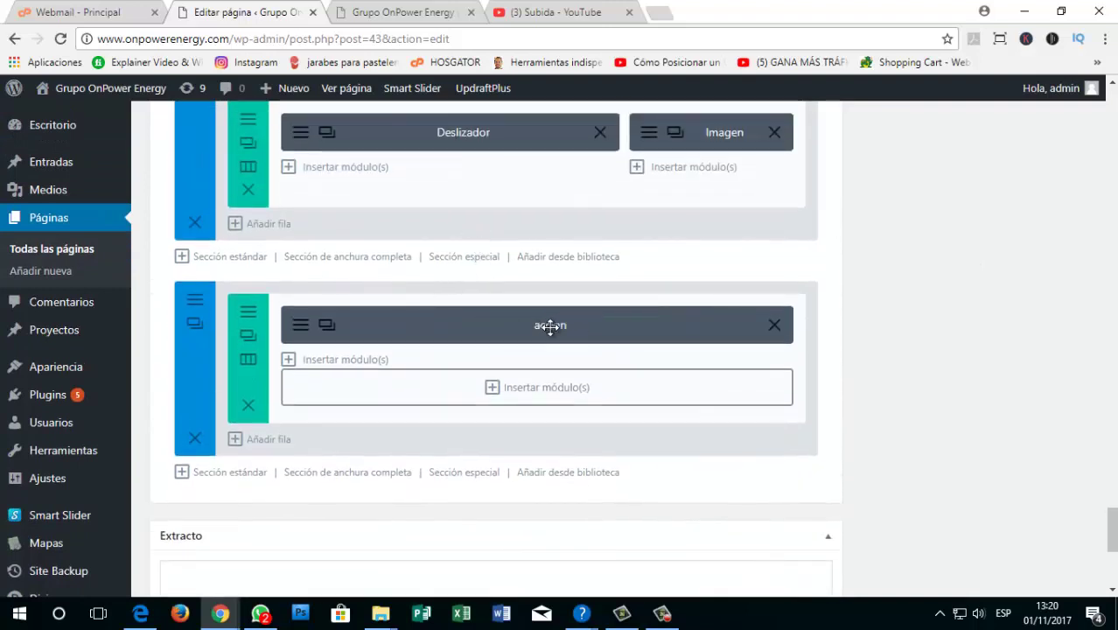
pyautogui.hotkey('ctrl', 'Tab')
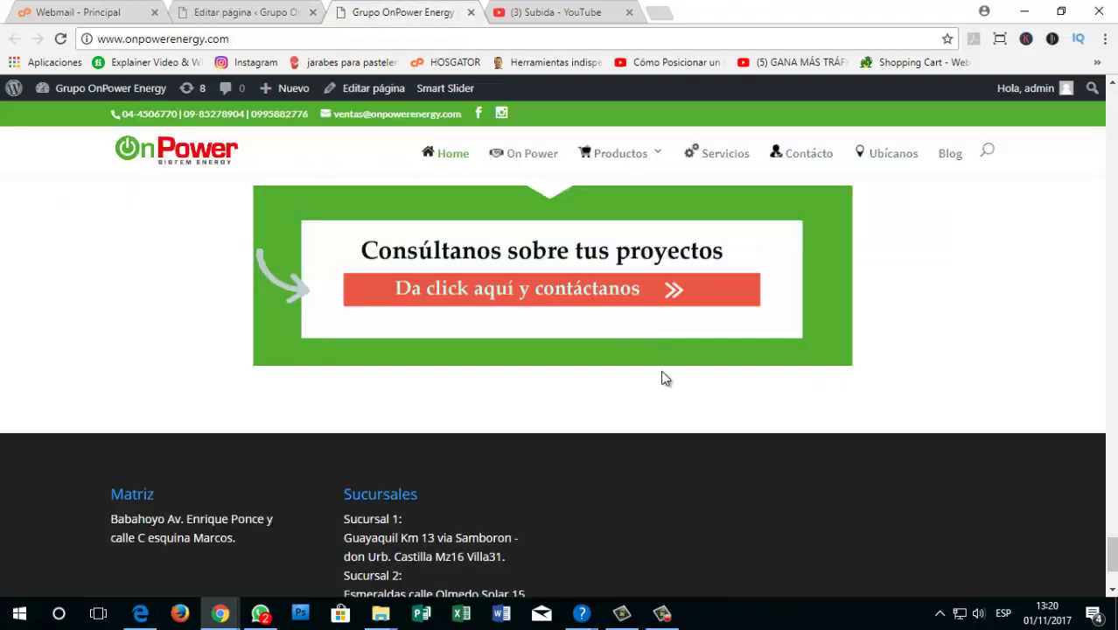
pyautogui.click(219, 10)
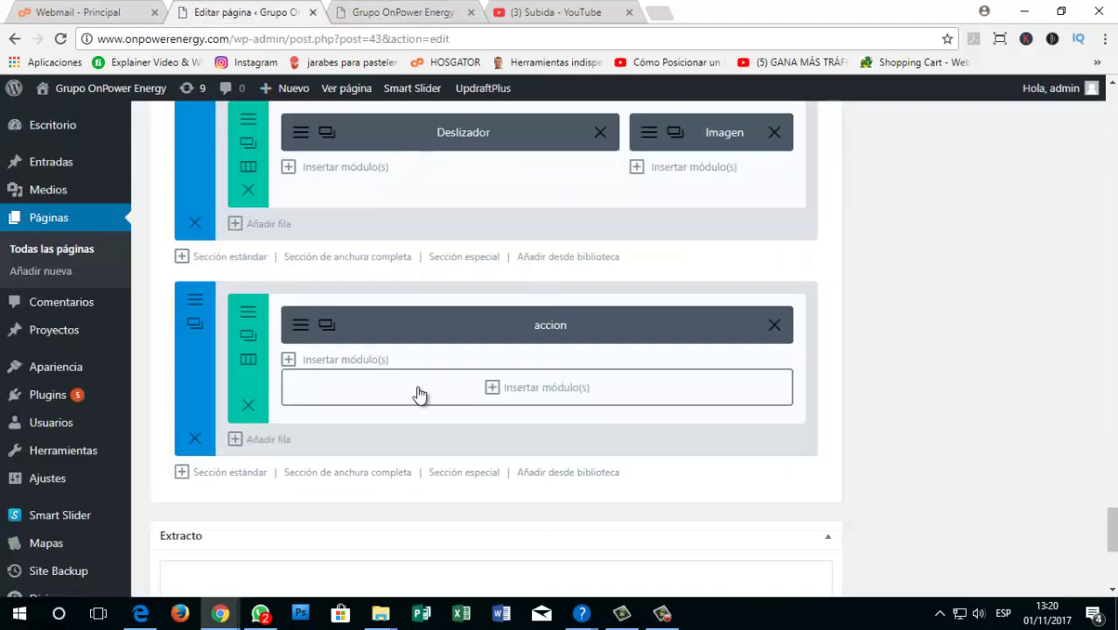
# Step: Insert a Texto module below the accion module and enter "pruebajhlkjlkjkñj" as its content
pyautogui.click(492, 389)
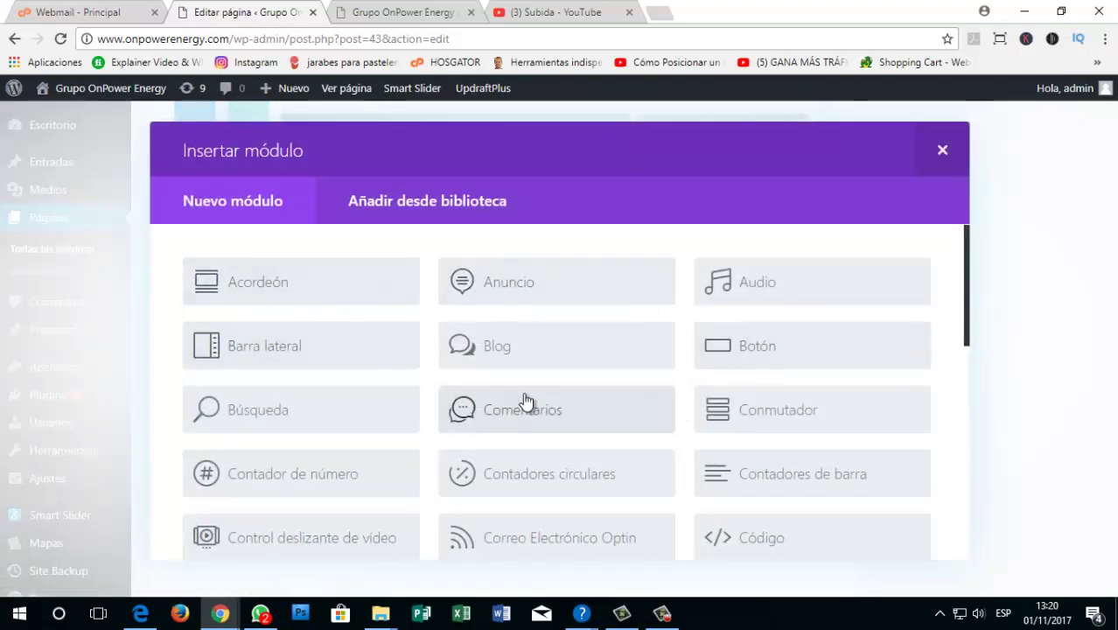
pyautogui.scroll(-1, 525, 350)
pyautogui.scroll(-1, 441, 349)
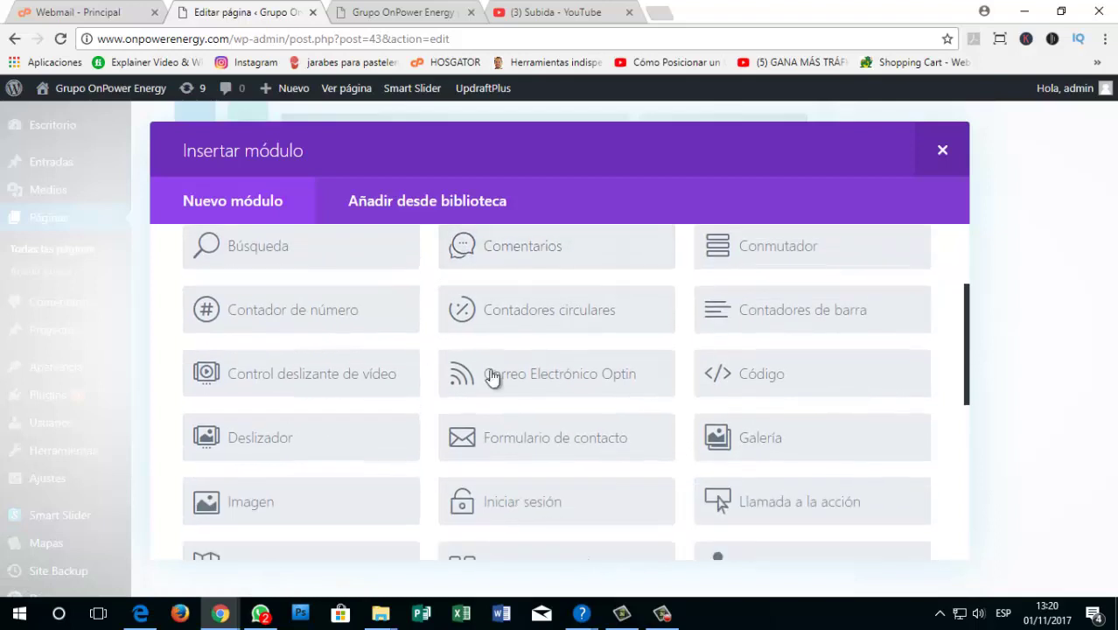
pyautogui.scroll(-4, 647, 395)
pyautogui.scroll(-3, 591, 390)
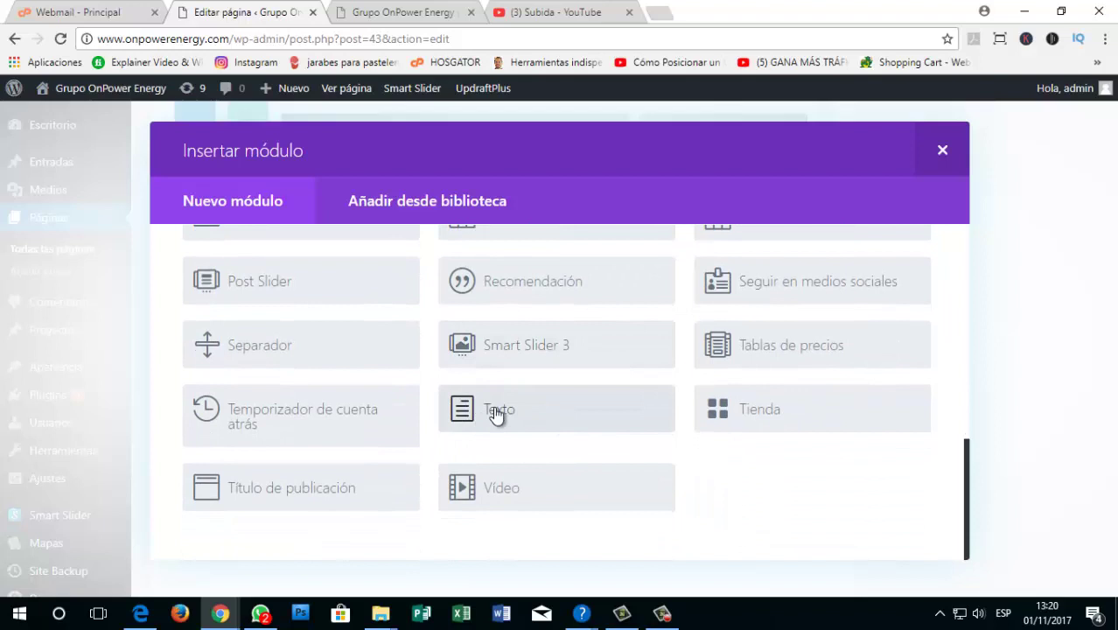
pyautogui.click(496, 413)
pyautogui.scroll(-3, 497, 393)
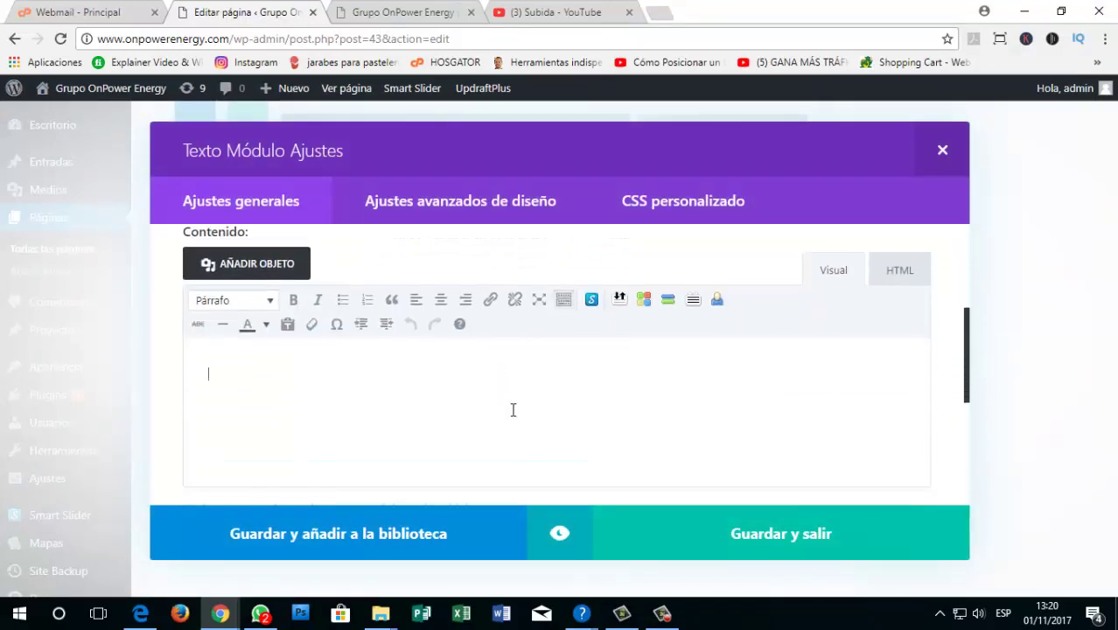
pyautogui.write('pruebajhlkjlkjkñj')
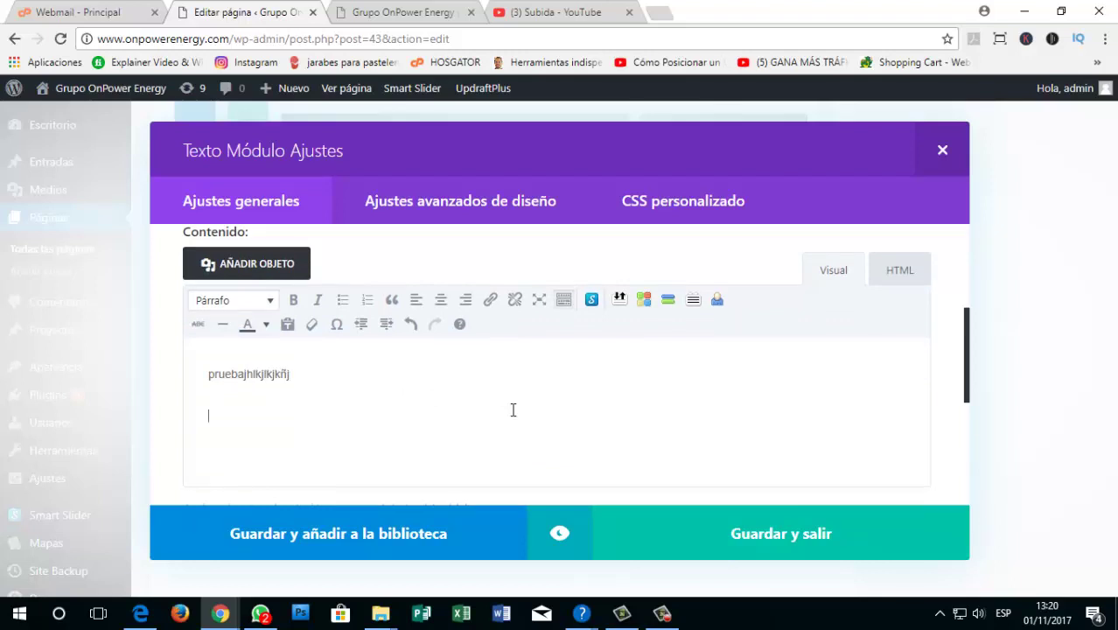
# Step: Insert the onpower-left4.png image from the media library below the text in the module's content
pyautogui.click(297, 278)
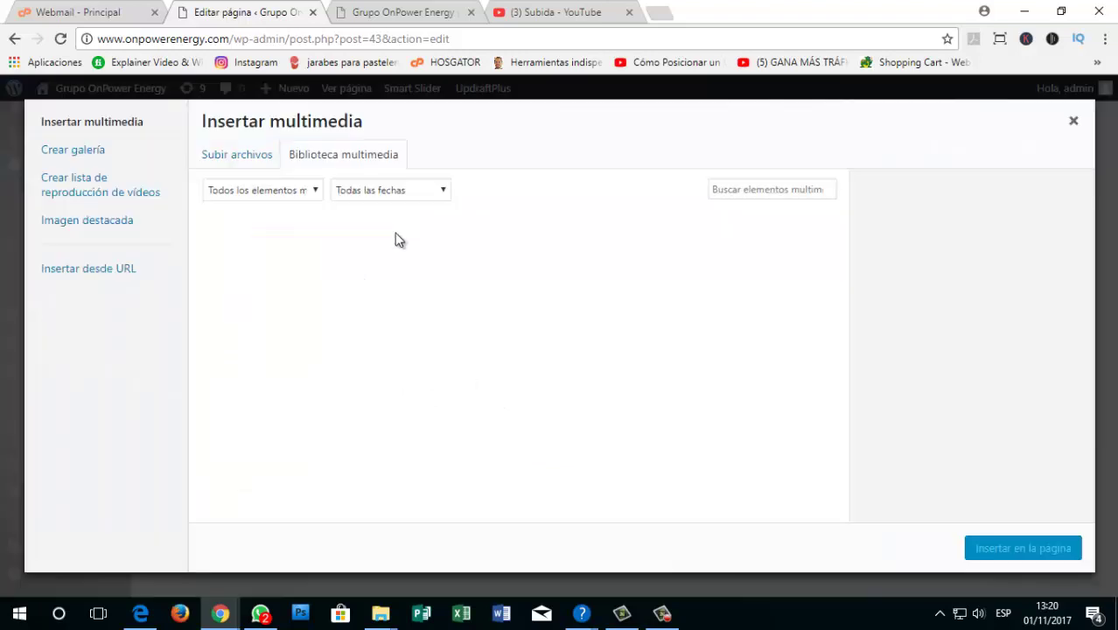
pyautogui.click(523, 289)
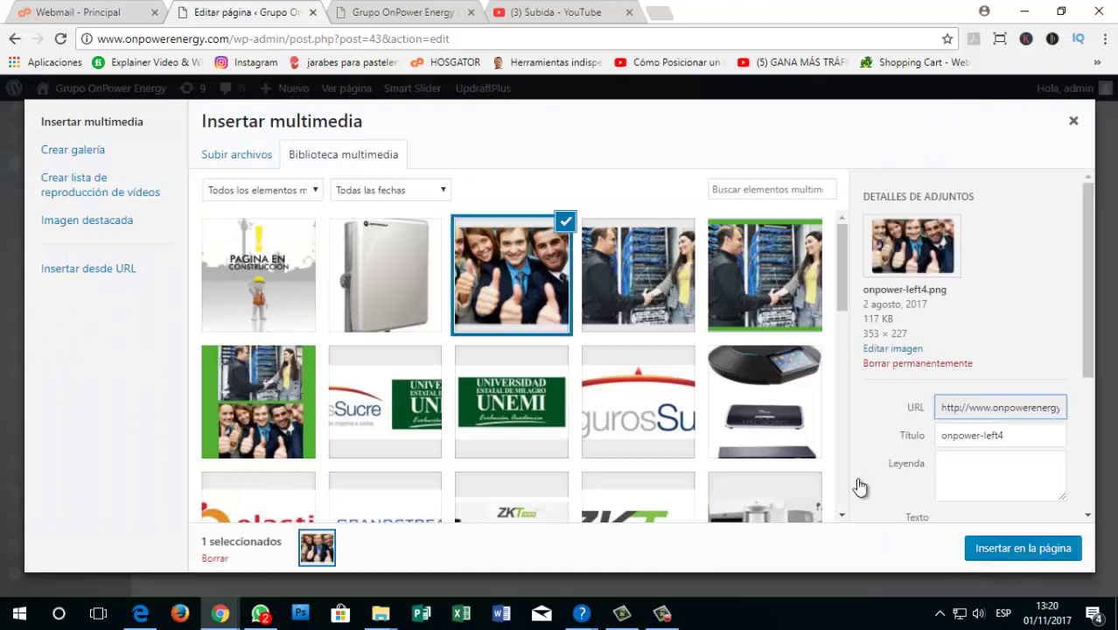
pyautogui.click(980, 548)
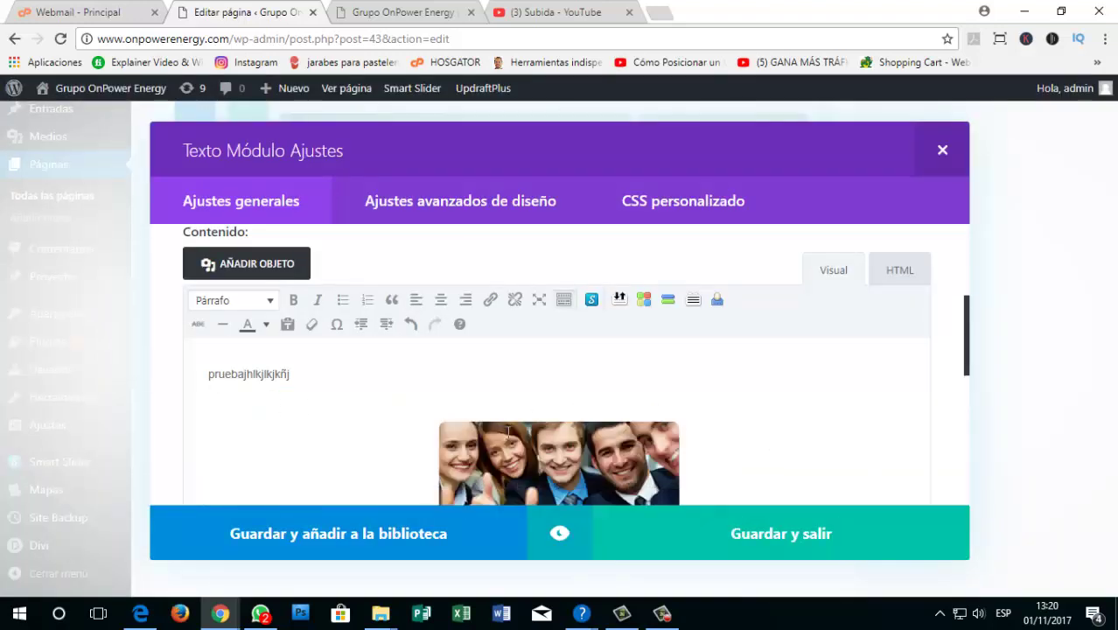
# Step: Format the "pruebajhlkjlkjkñj" line as a centred Título 2 heading
pyautogui.moveTo(318, 386); pyautogui.dragTo(199, 342)
pyautogui.click(214, 300)
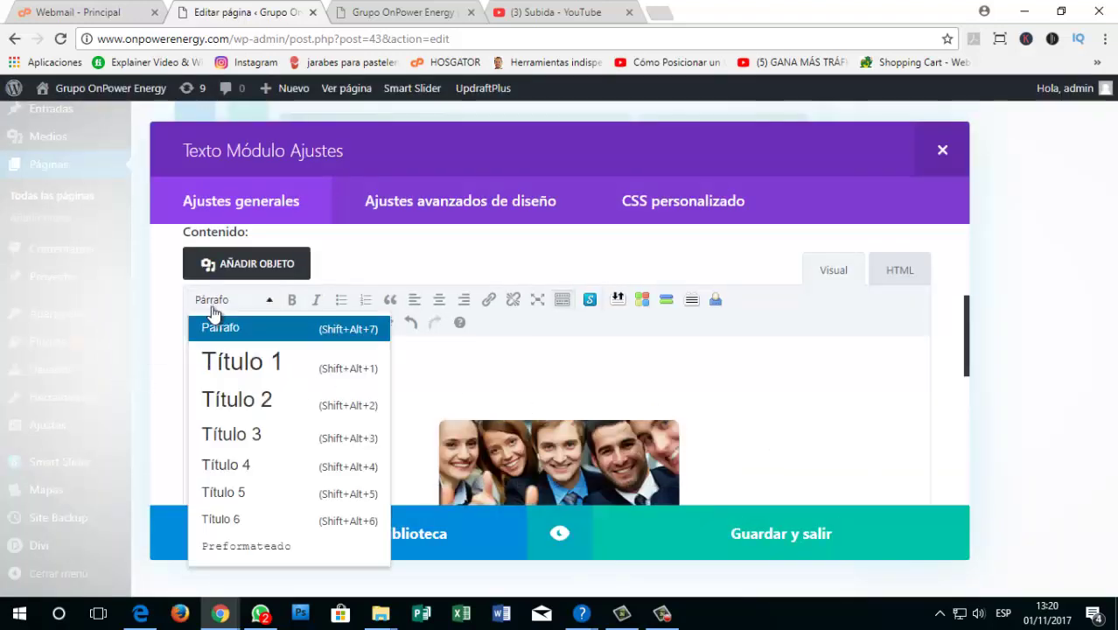
pyautogui.click(241, 401)
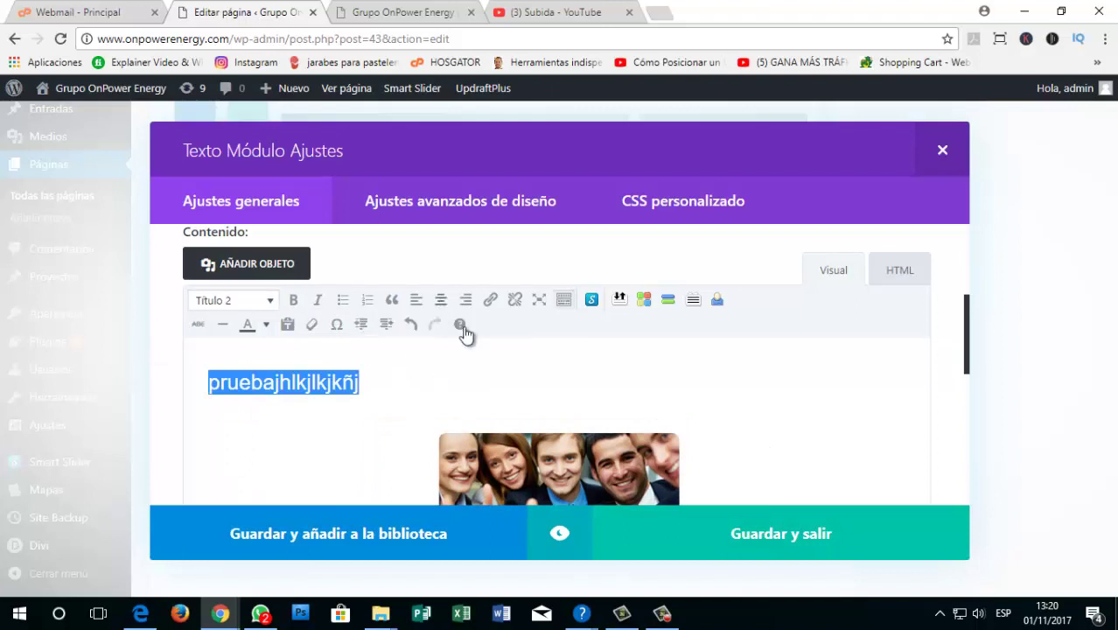
pyautogui.click(441, 299)
# Step: Add the line "hgtiugyigygyhgyhgyhguhg bhkhgbkjhkj" below the image and save the text module
pyautogui.click(747, 421)
pyautogui.scroll(-3, 725, 428)
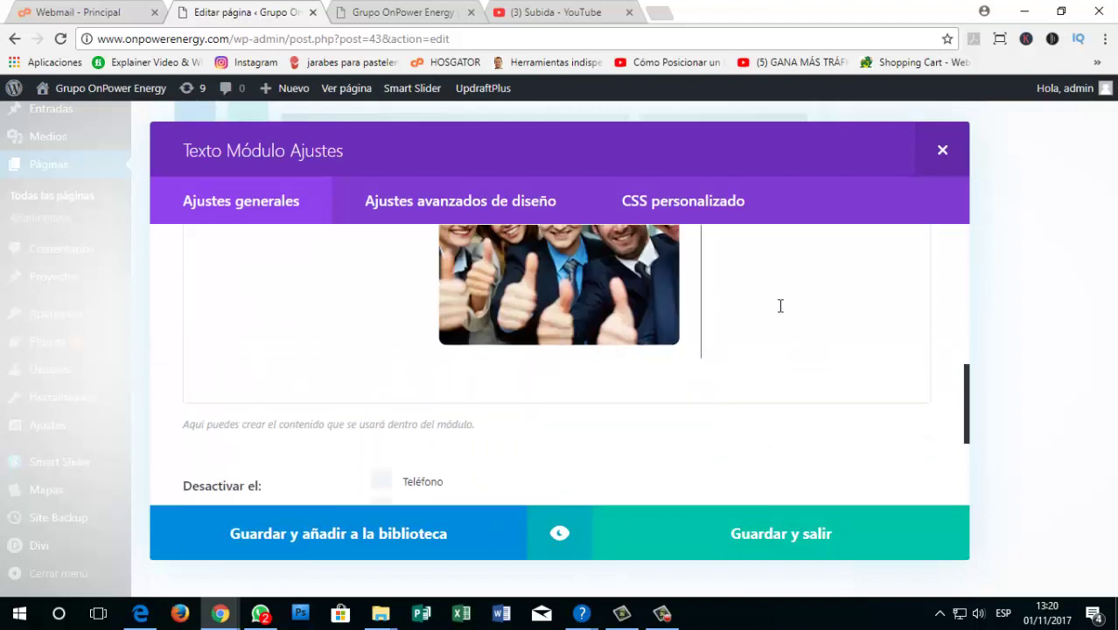
pyautogui.press('Return')
pyautogui.write('h')
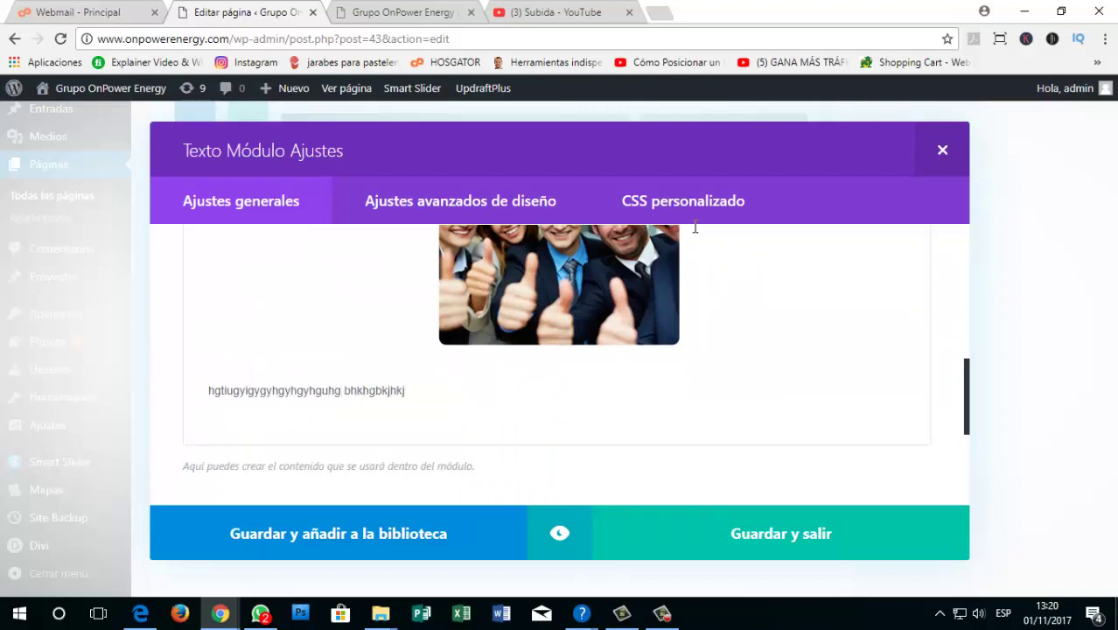
pyautogui.scroll(-5, 814, 542)
pyautogui.click(814, 532)
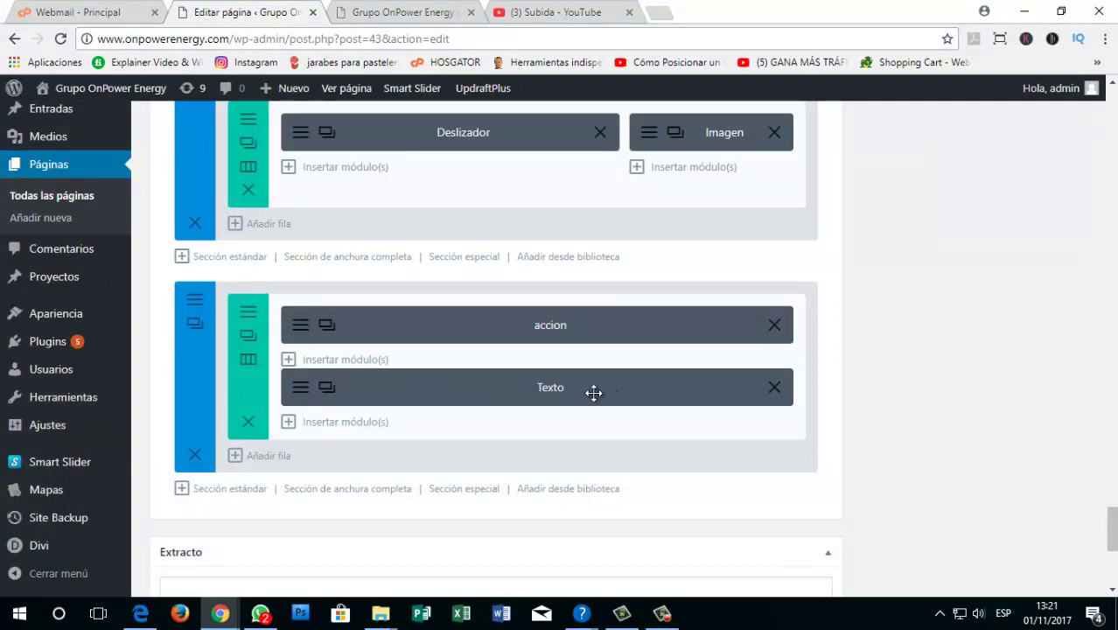
# Step: Set the new text module's administration label to "prueba" and save the module
pyautogui.click(330, 391)
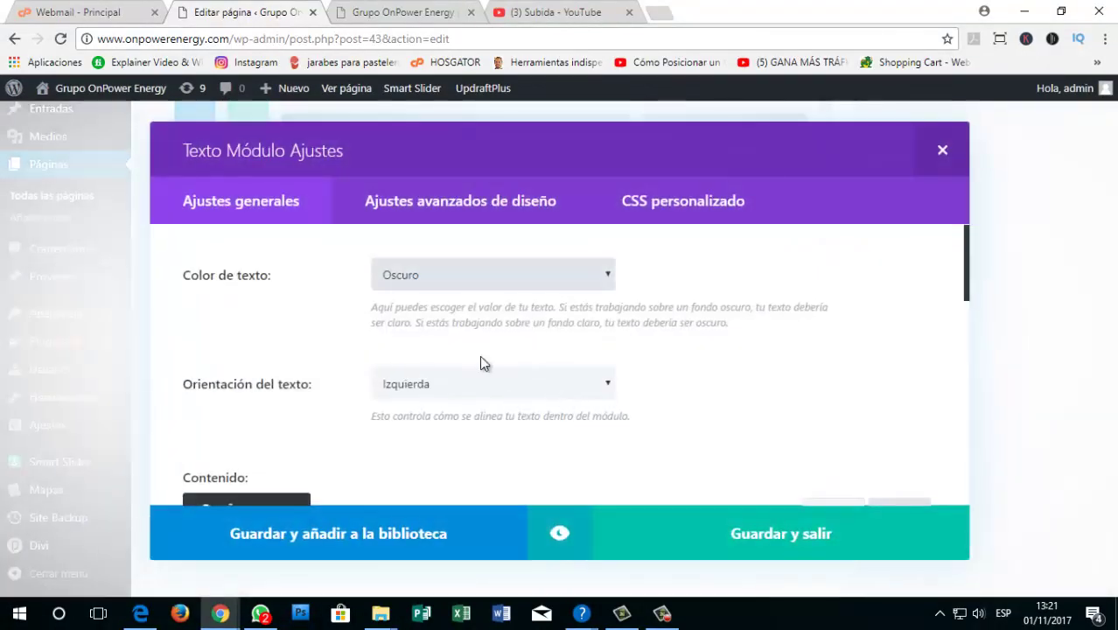
pyautogui.scroll(-4, 481, 358)
pyautogui.scroll(-5, 485, 348)
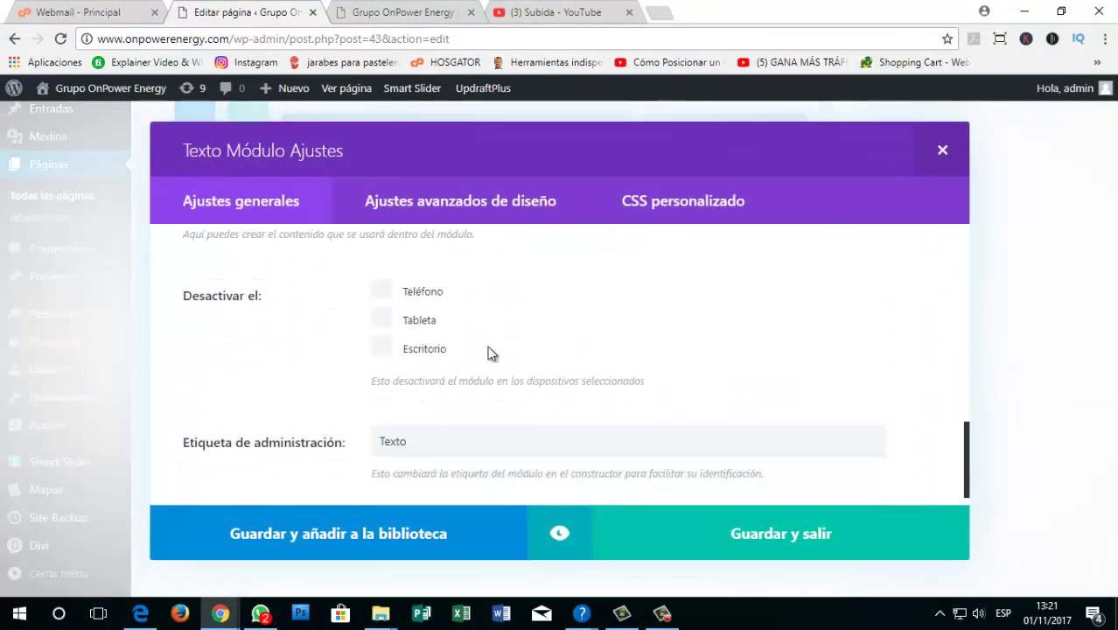
pyautogui.moveTo(418, 413); pyautogui.dragTo(301, 424)
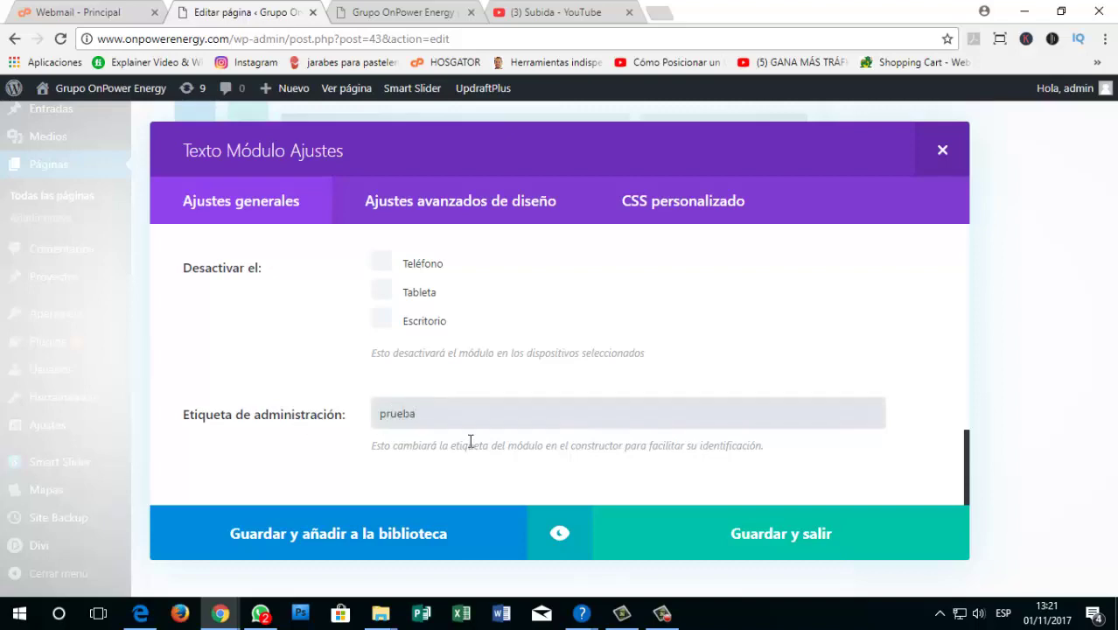
pyautogui.click(716, 532)
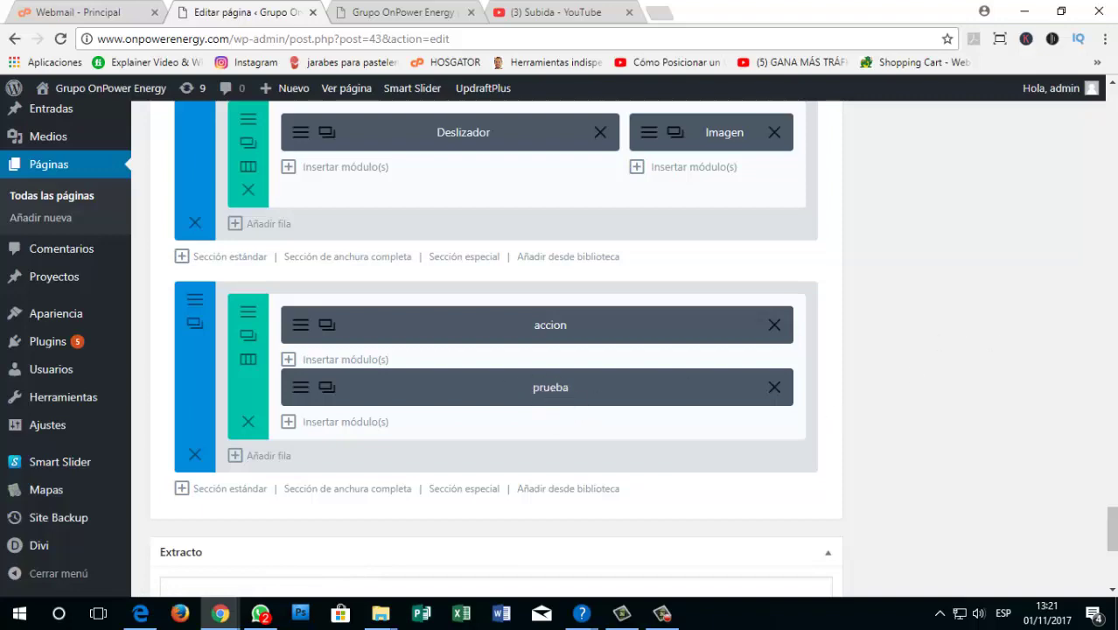
# Step: Update the Home page and reload the live site to check the new heading, photo and text under the contact banner
pyautogui.moveTo(1111, 529); pyautogui.dragTo(1069, 150)
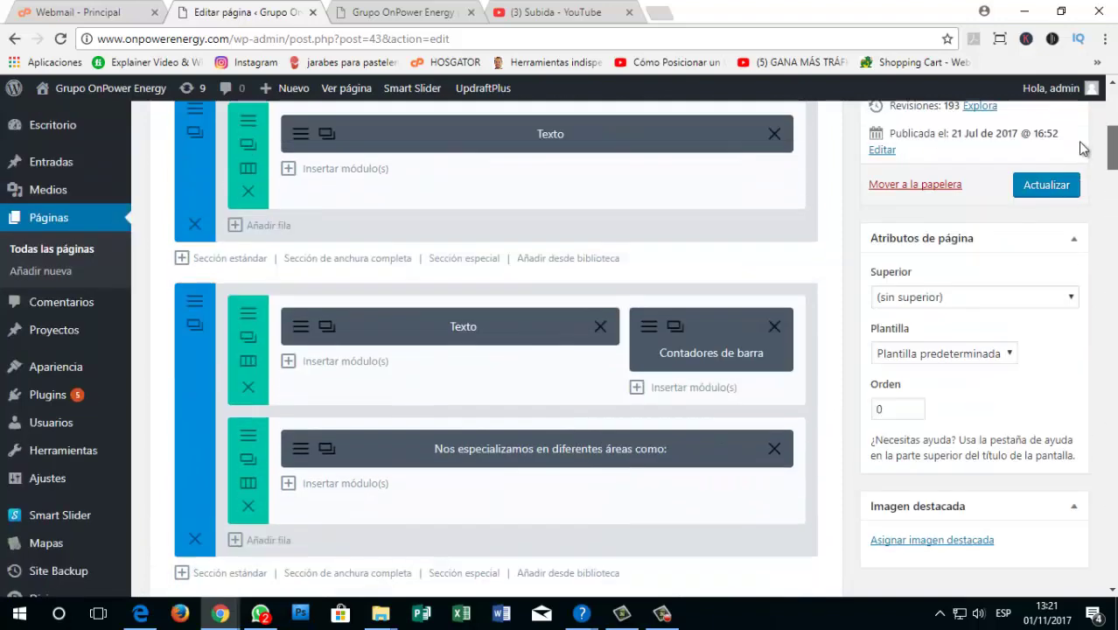
pyautogui.click(1047, 186)
pyautogui.click(394, 12)
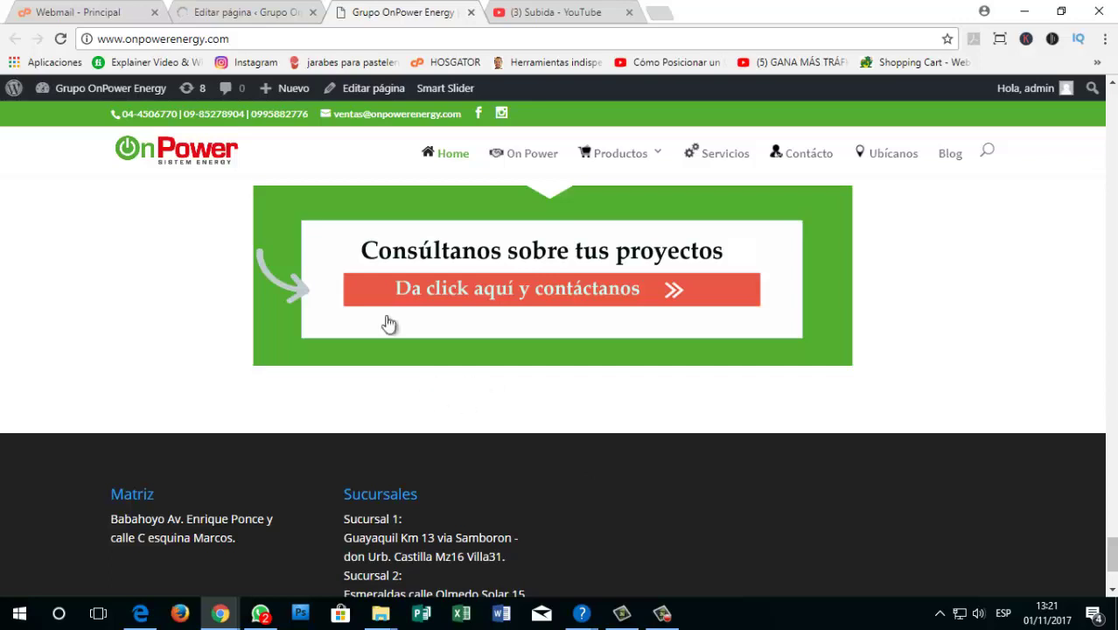
pyautogui.click(61, 39)
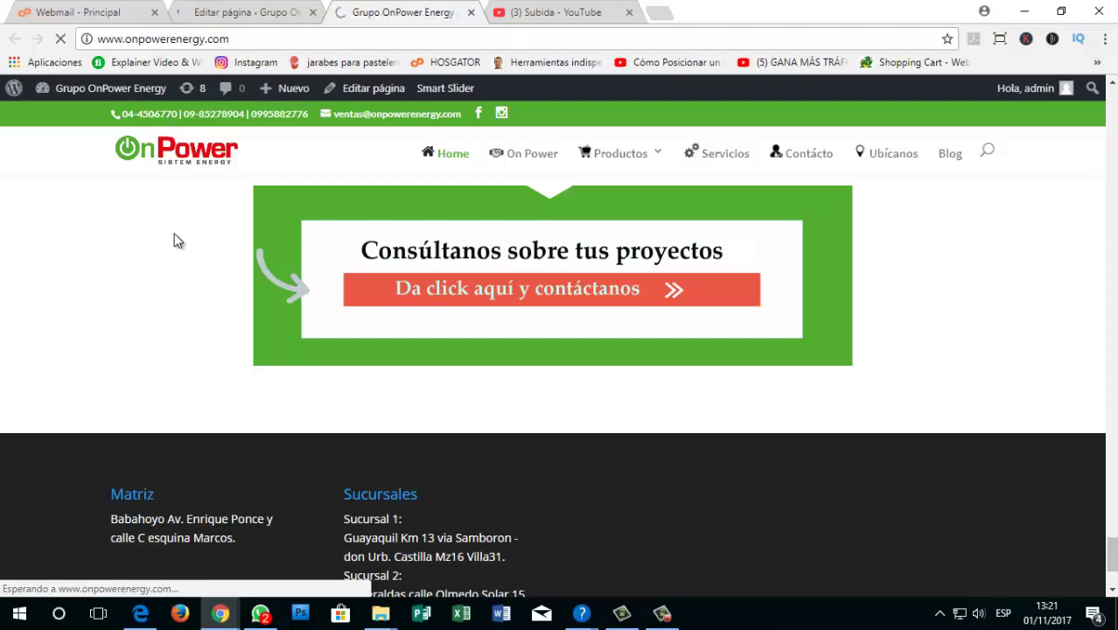
pyautogui.scroll(-1, 968, 382)
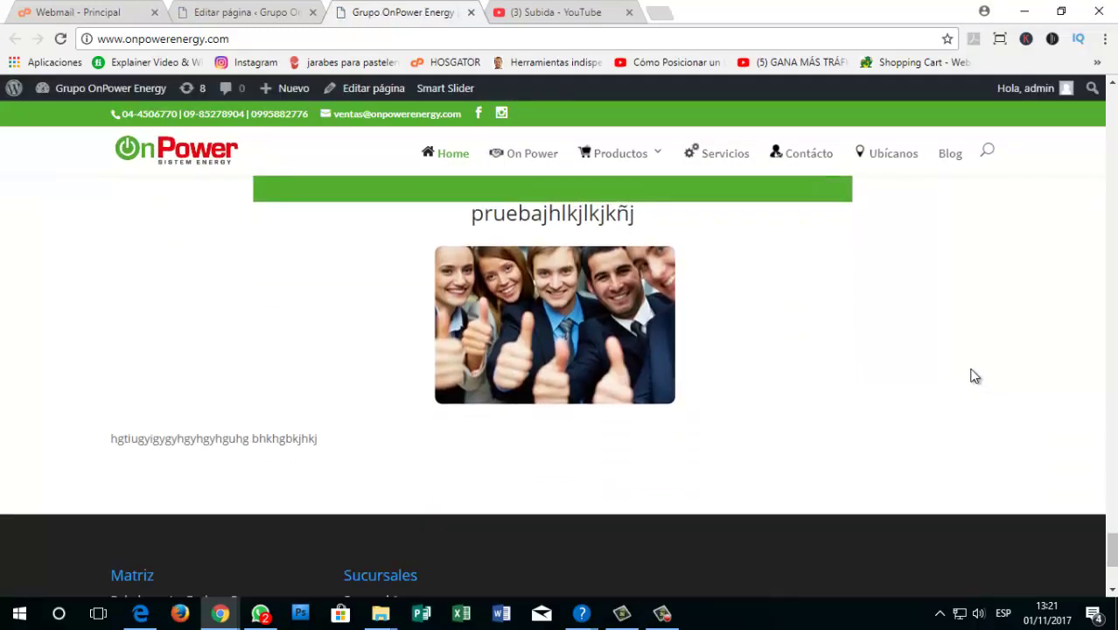
pyautogui.scroll(5, 921, 332)
pyautogui.scroll(-4, 894, 307)
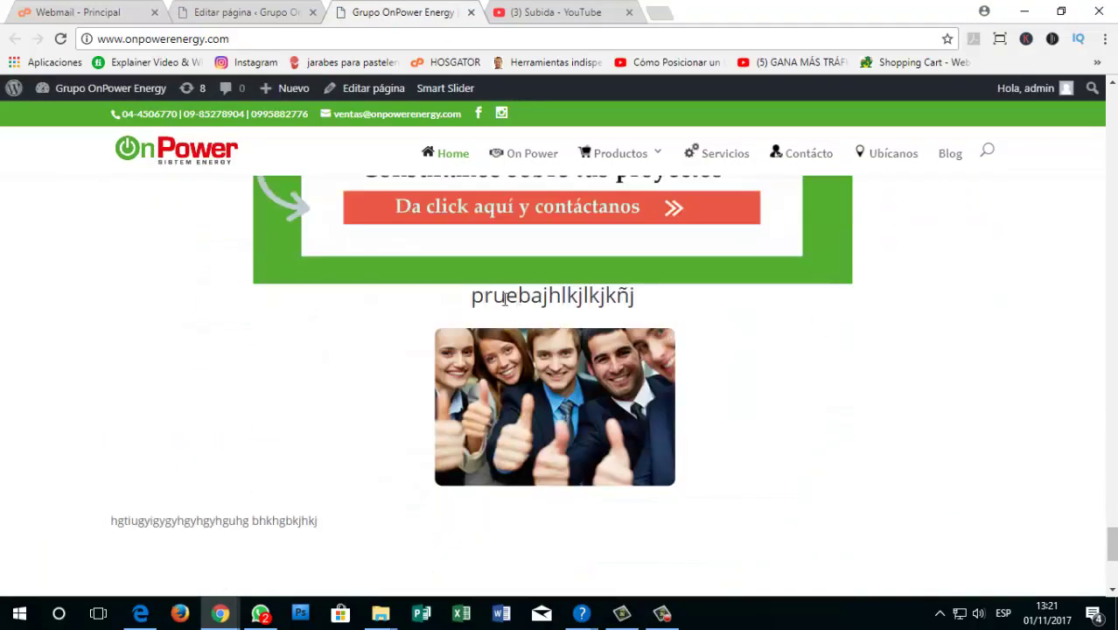
pyautogui.moveTo(577, 296); pyautogui.dragTo(519, 296)
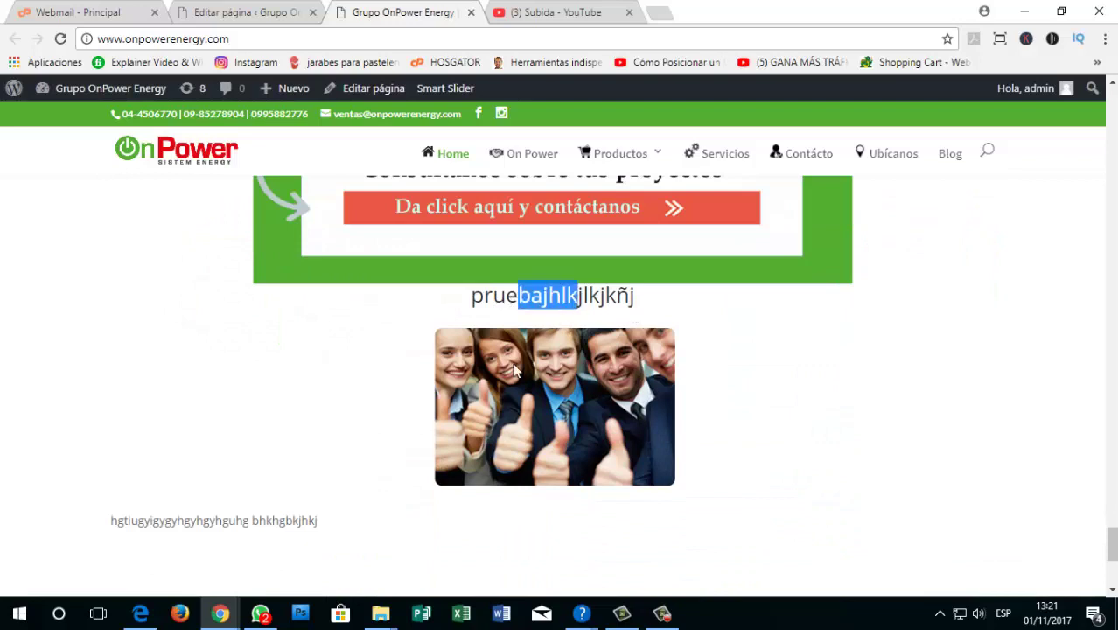
pyautogui.click(210, 516)
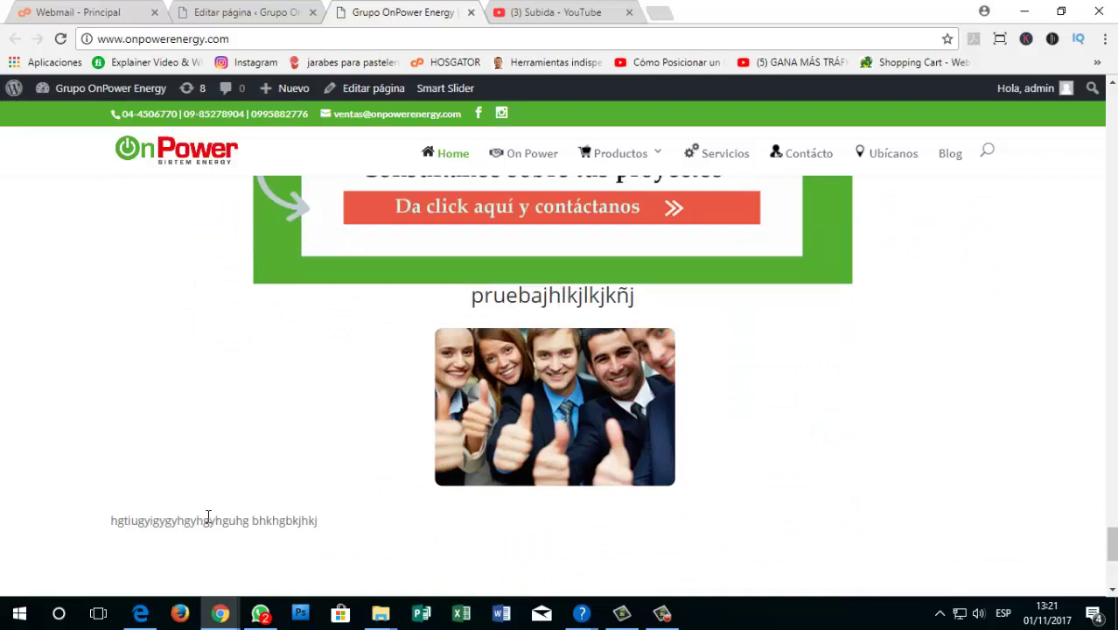
# Step: Return to the page editor and delete the prueba module below the accion module
pyautogui.click(247, 14)
pyautogui.scroll(-20, 542, 324)
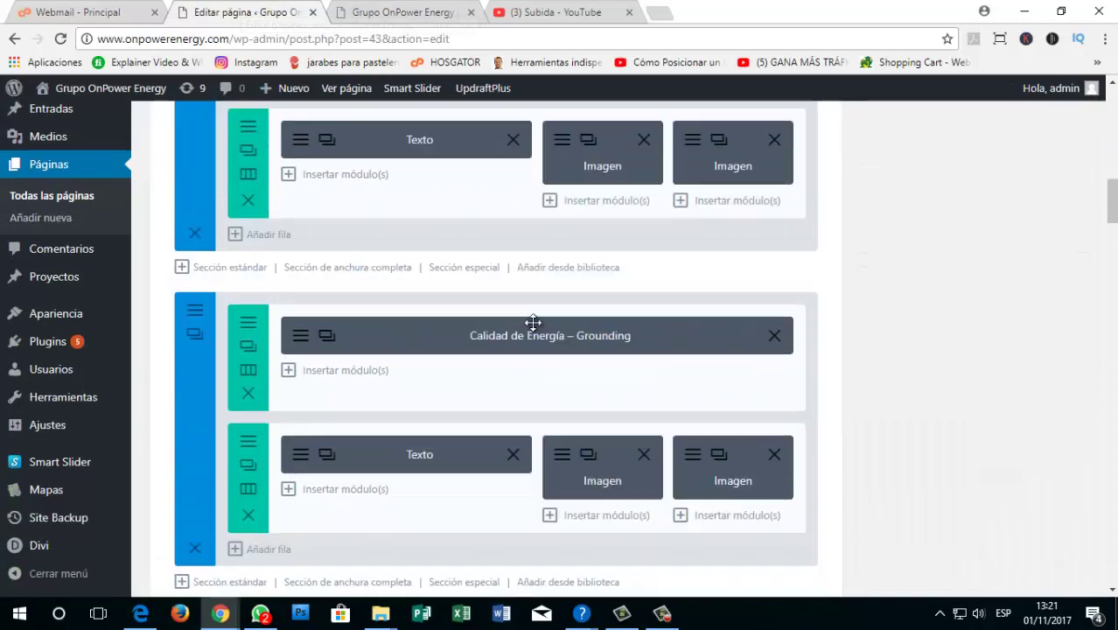
pyautogui.scroll(-15, 522, 335)
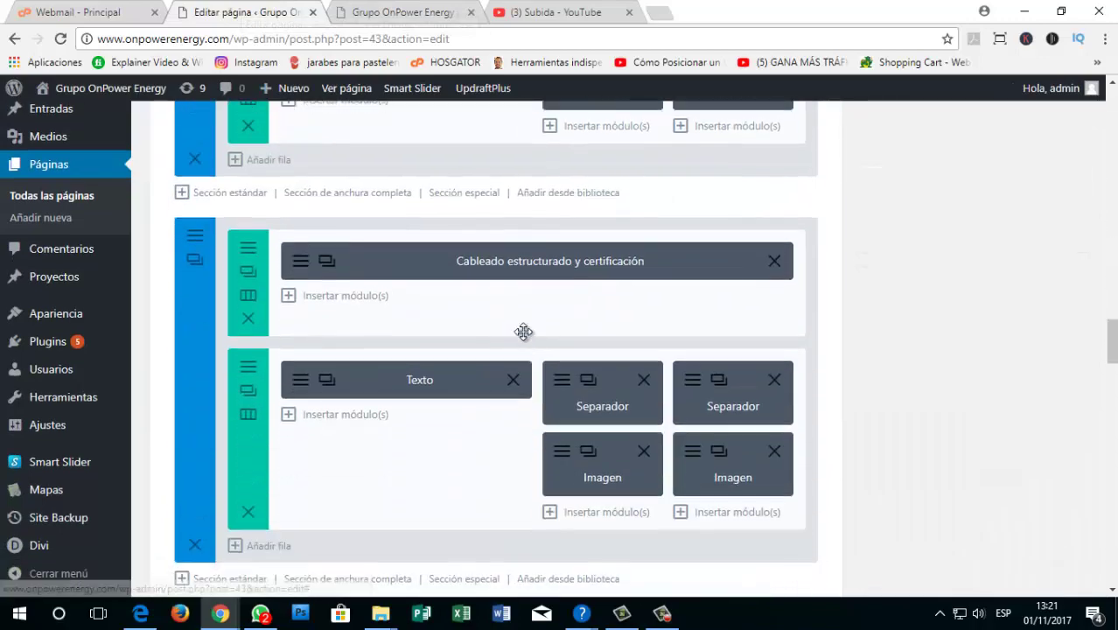
pyautogui.scroll(-10, 519, 337)
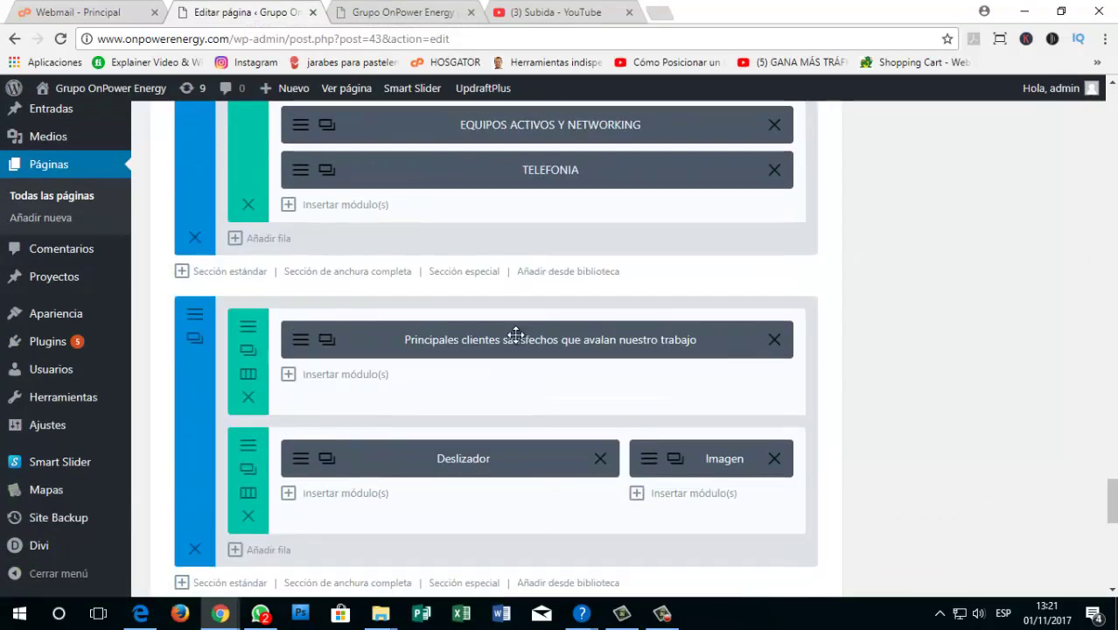
pyautogui.scroll(-1, 708, 327)
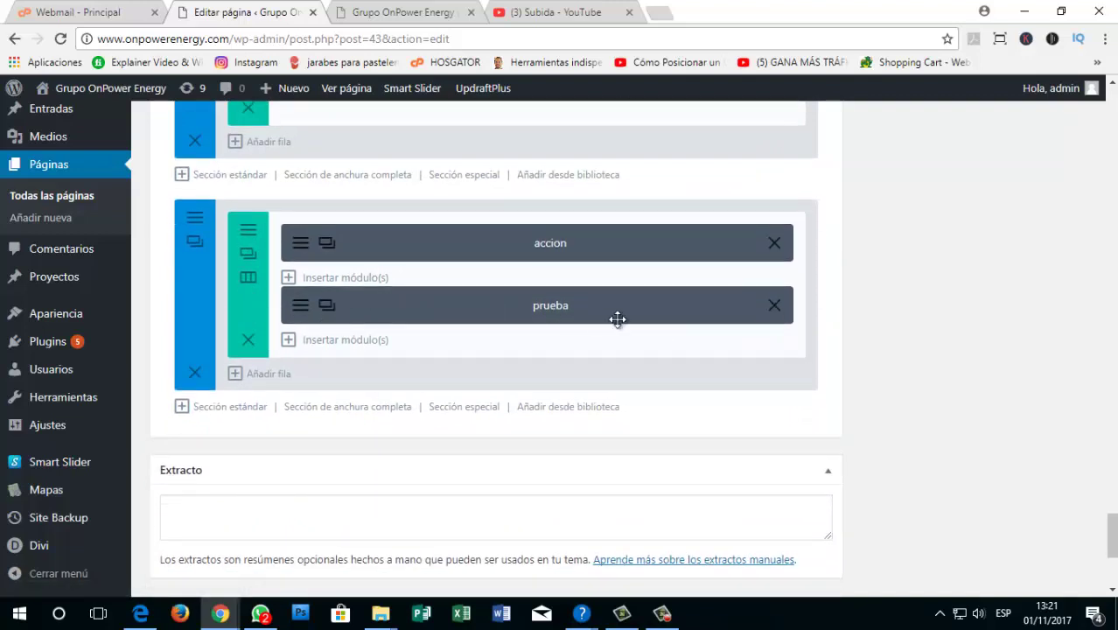
pyautogui.click(774, 307)
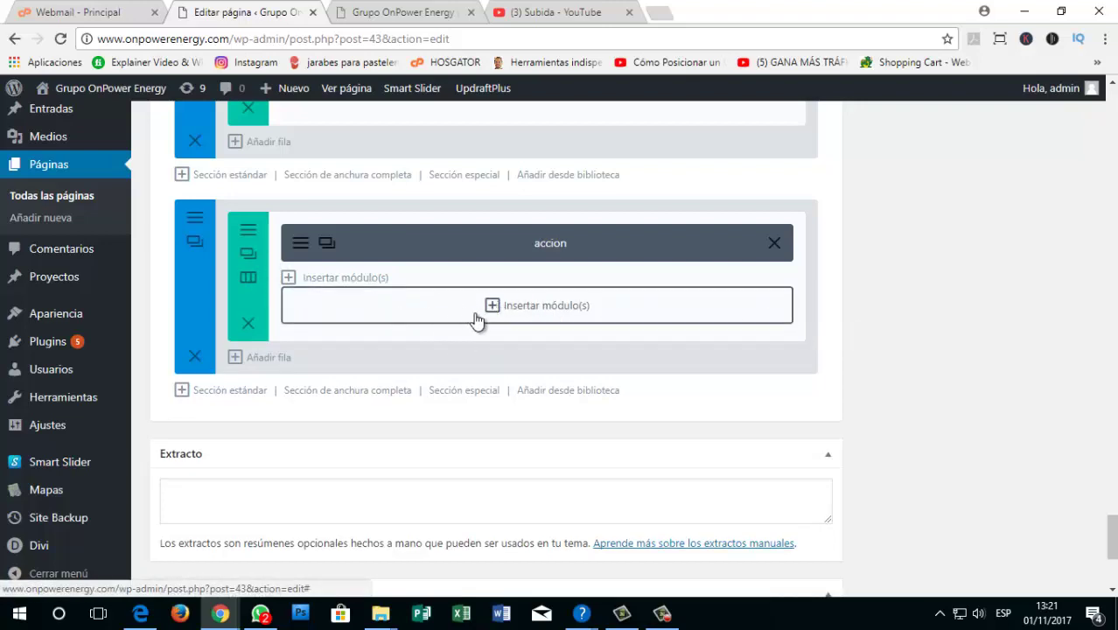
# Step: Insert an Imagen module below the accion module and set onpower-left4.png from the media library as its image
pyautogui.click(492, 305)
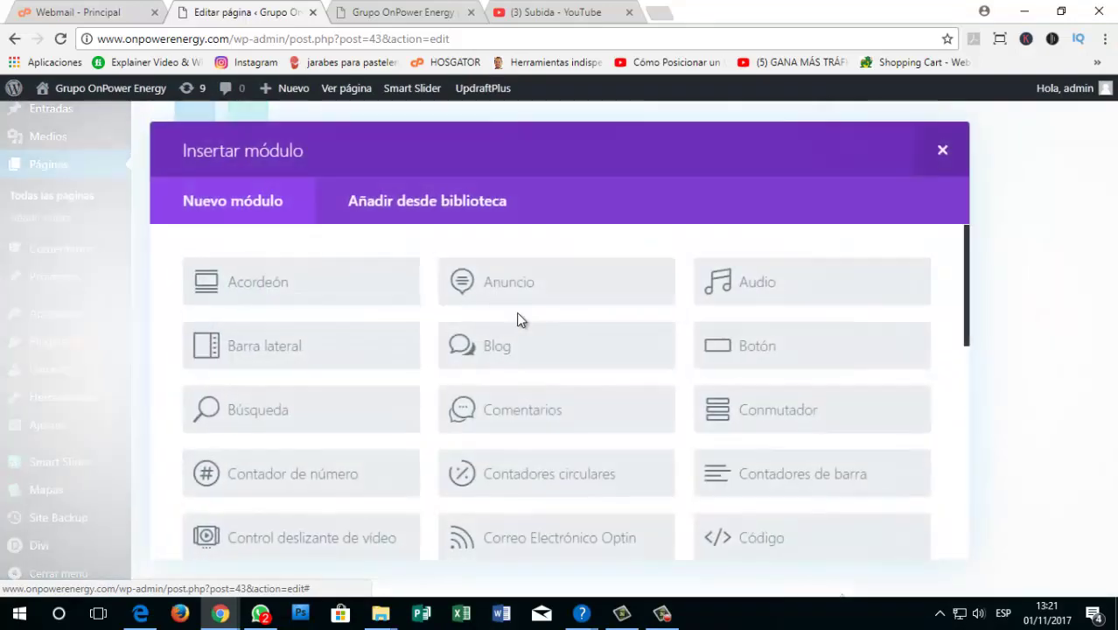
pyautogui.scroll(-3, 365, 370)
pyautogui.scroll(-2, 366, 370)
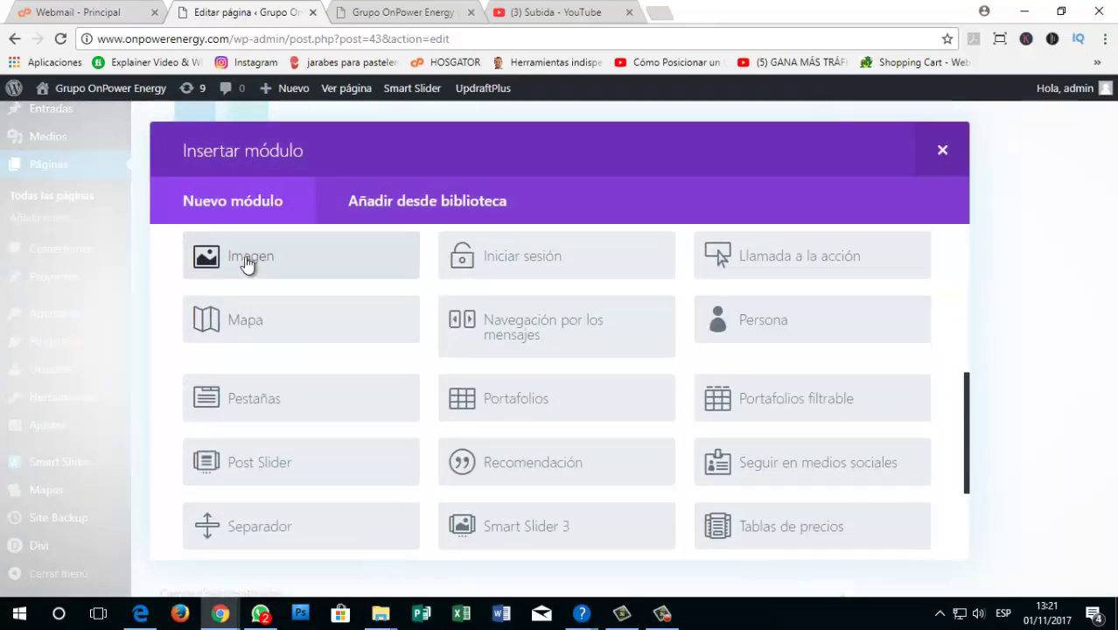
pyautogui.click(248, 262)
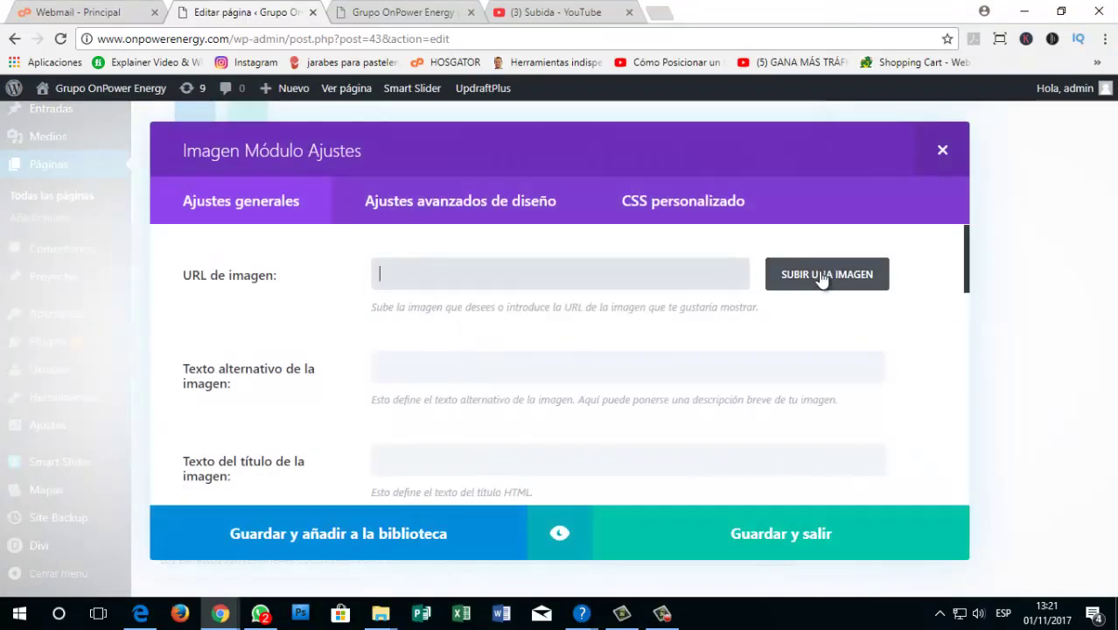
pyautogui.click(837, 276)
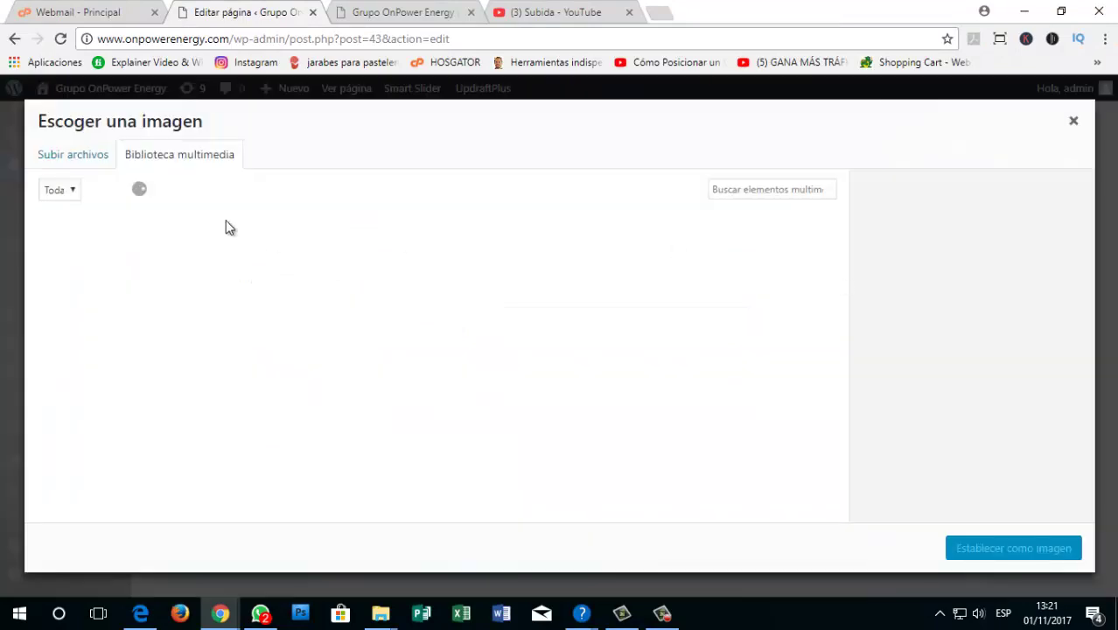
pyautogui.click(312, 275)
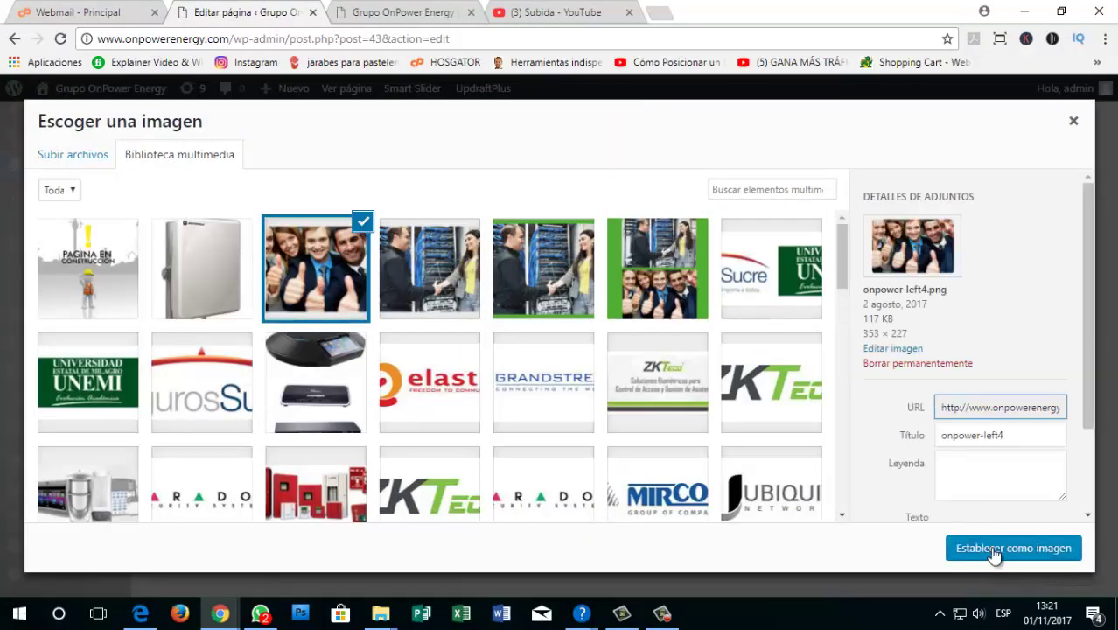
pyautogui.click(995, 551)
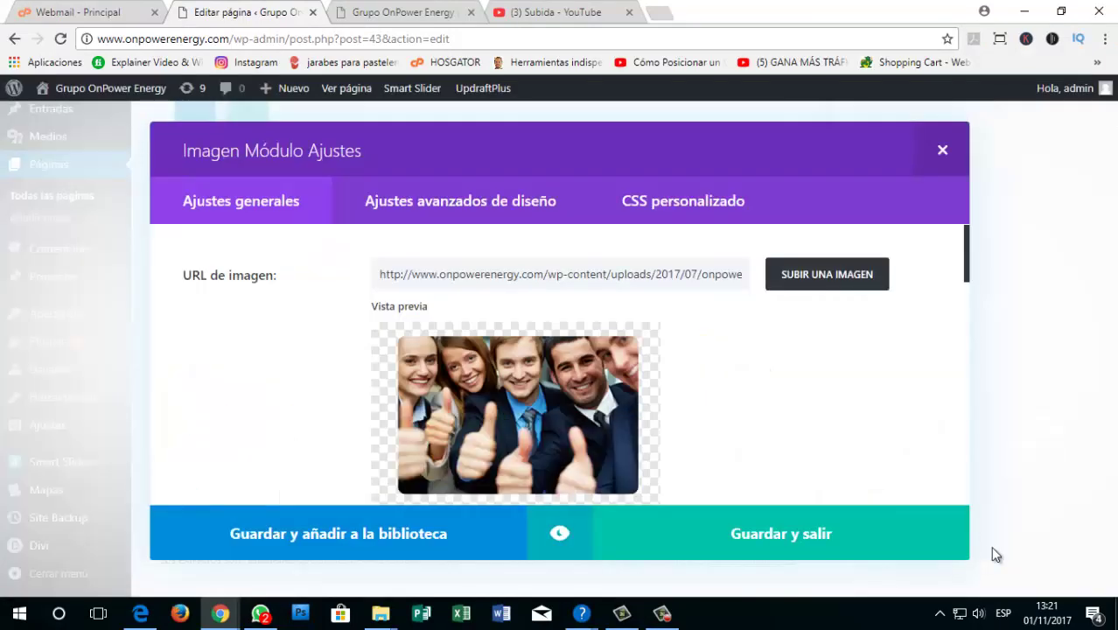
# Step: Save the new Imagen module and update the Home page
pyautogui.click(823, 551)
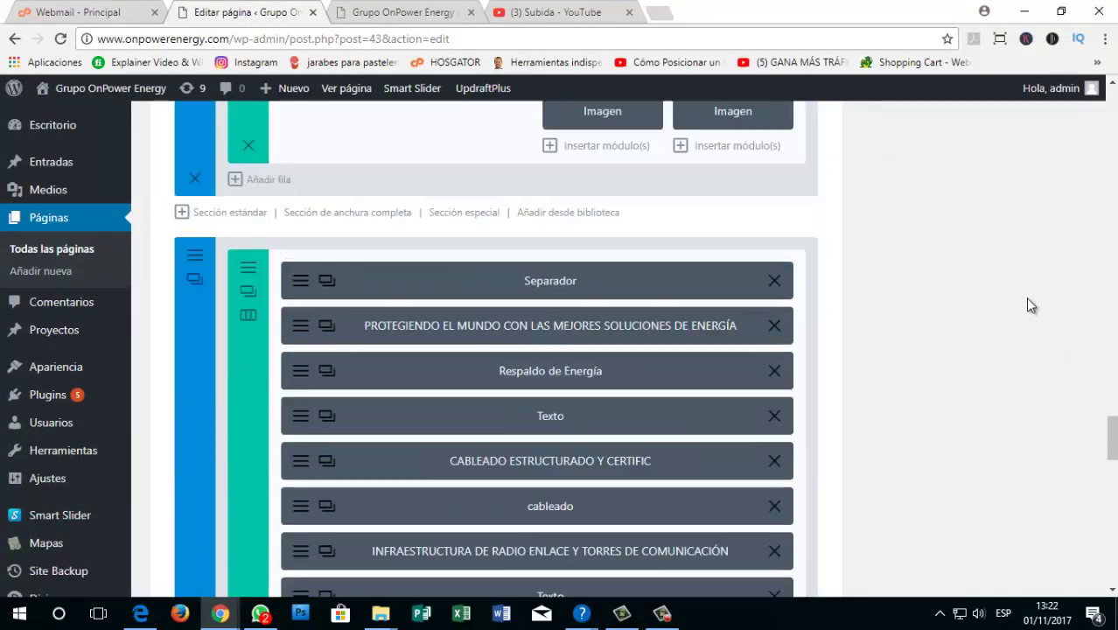
pyautogui.scroll(20, 1028, 301)
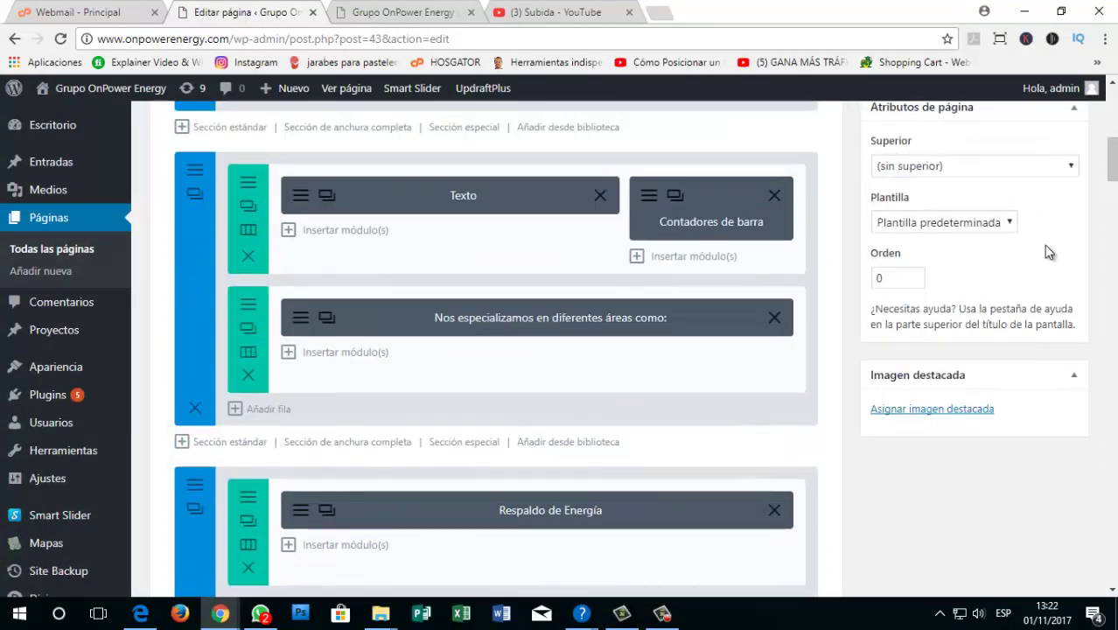
pyautogui.scroll(2, 1049, 252)
pyautogui.click(1042, 219)
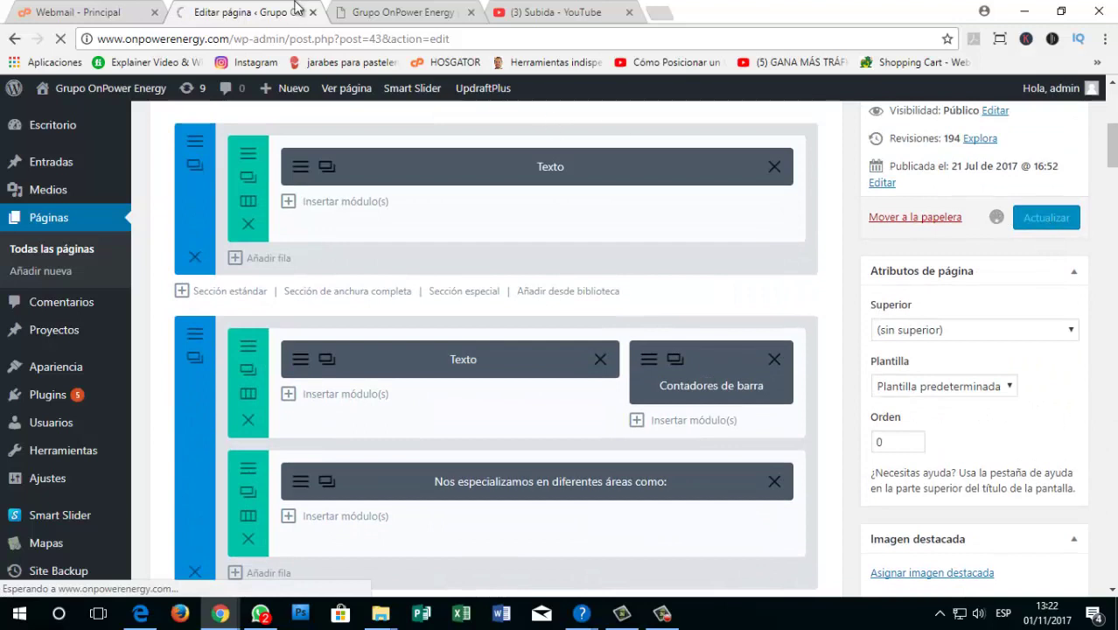
# Step: Reload the live site and check the new image below the contact banner
pyautogui.click(360, 15)
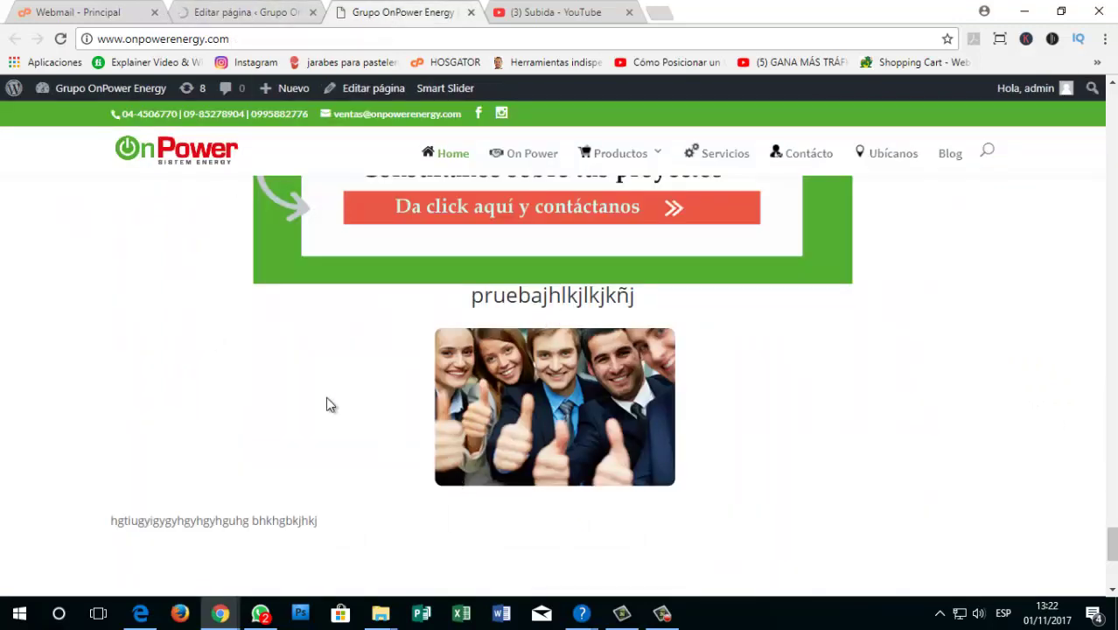
pyautogui.click(61, 38)
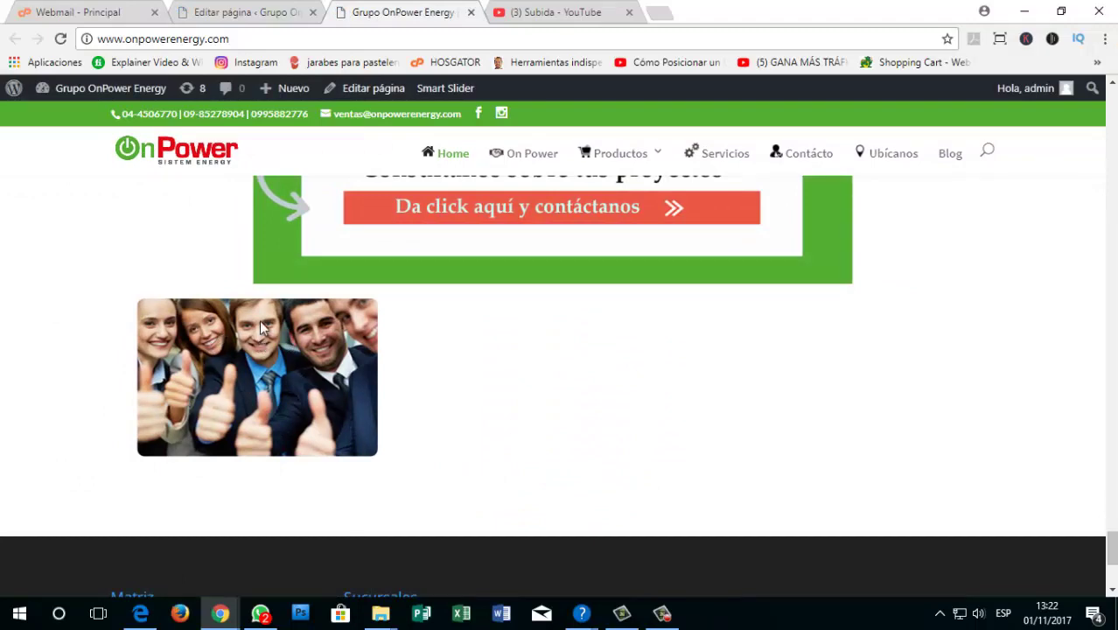
pyautogui.click(286, 11)
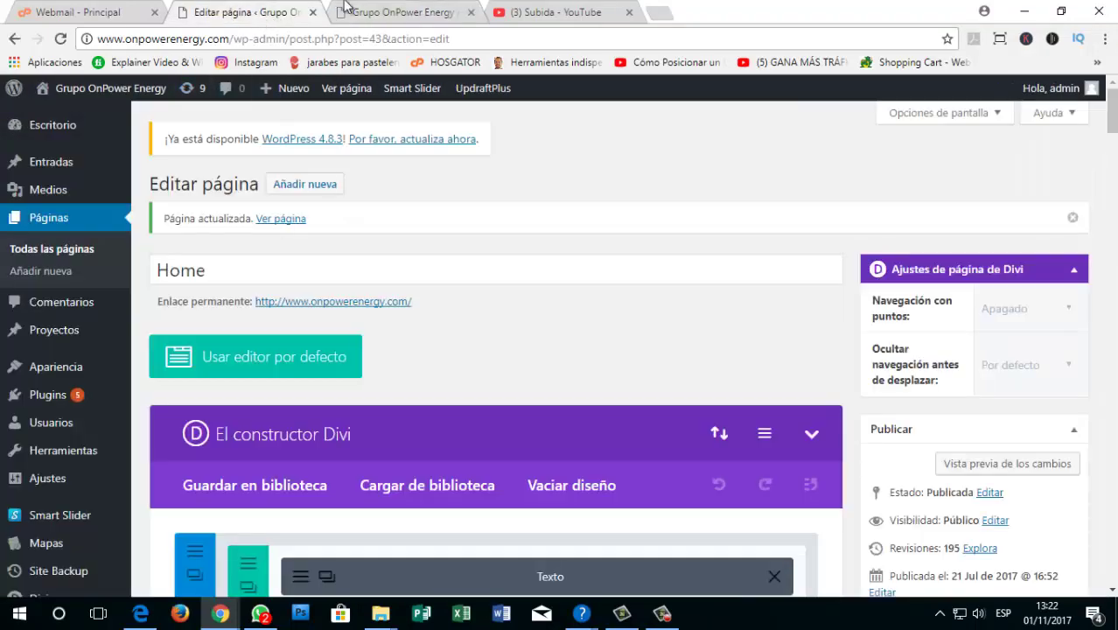
pyautogui.click(350, 11)
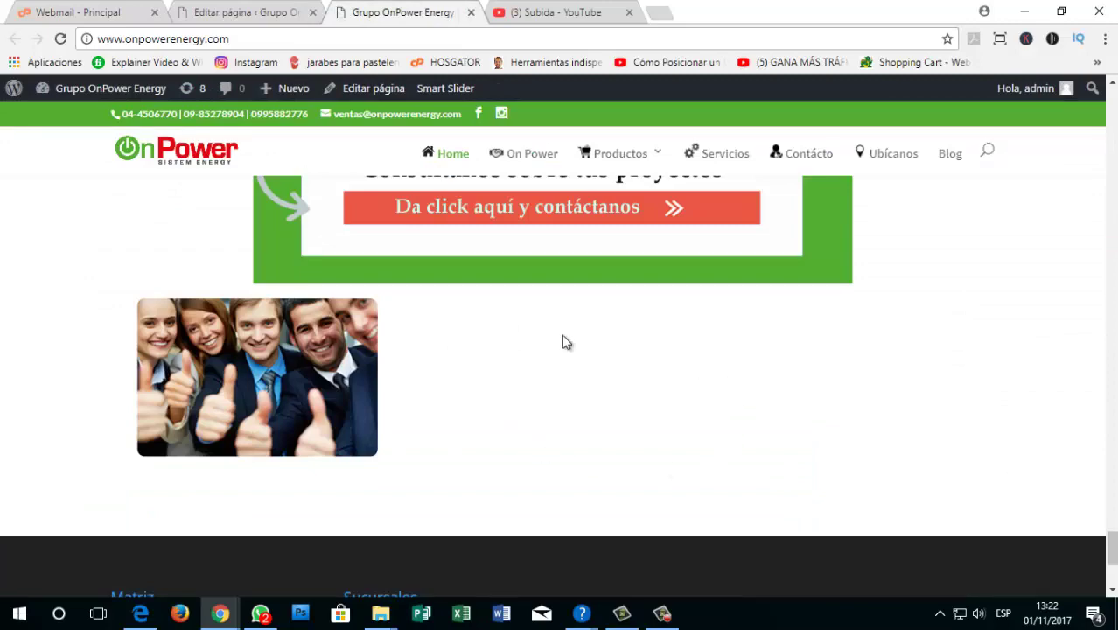
# Step: In the page editor, set the alignment of the Imagen module below the accion module to Centro and save the module
pyautogui.click(221, 13)
pyautogui.scroll(-4, 688, 350)
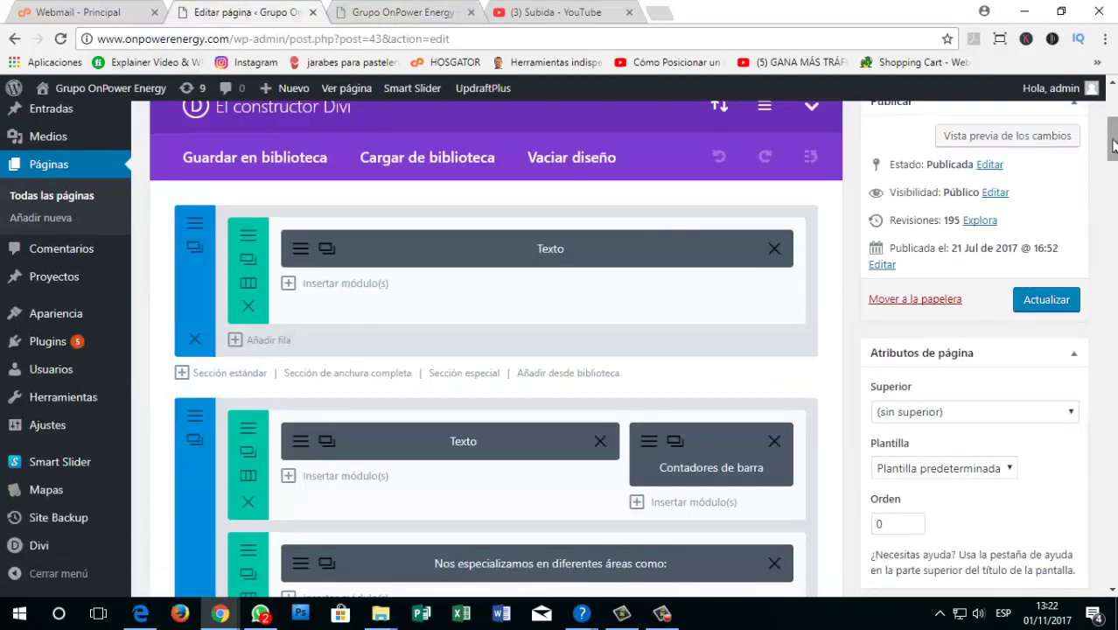
pyautogui.moveTo(1113, 147); pyautogui.dragTo(1111, 546)
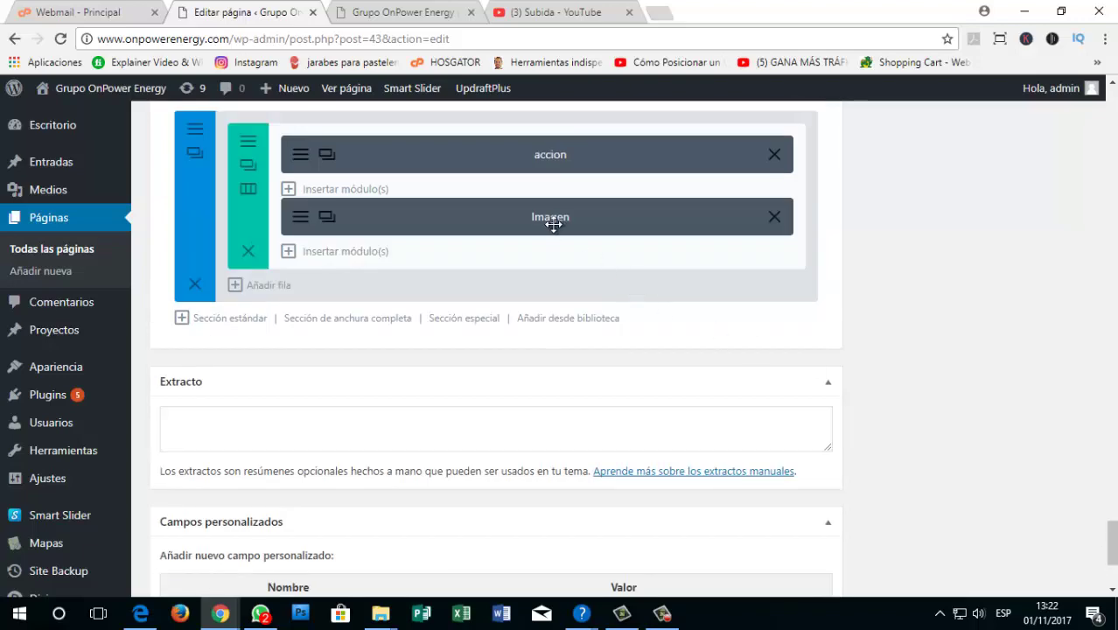
pyautogui.click(298, 220)
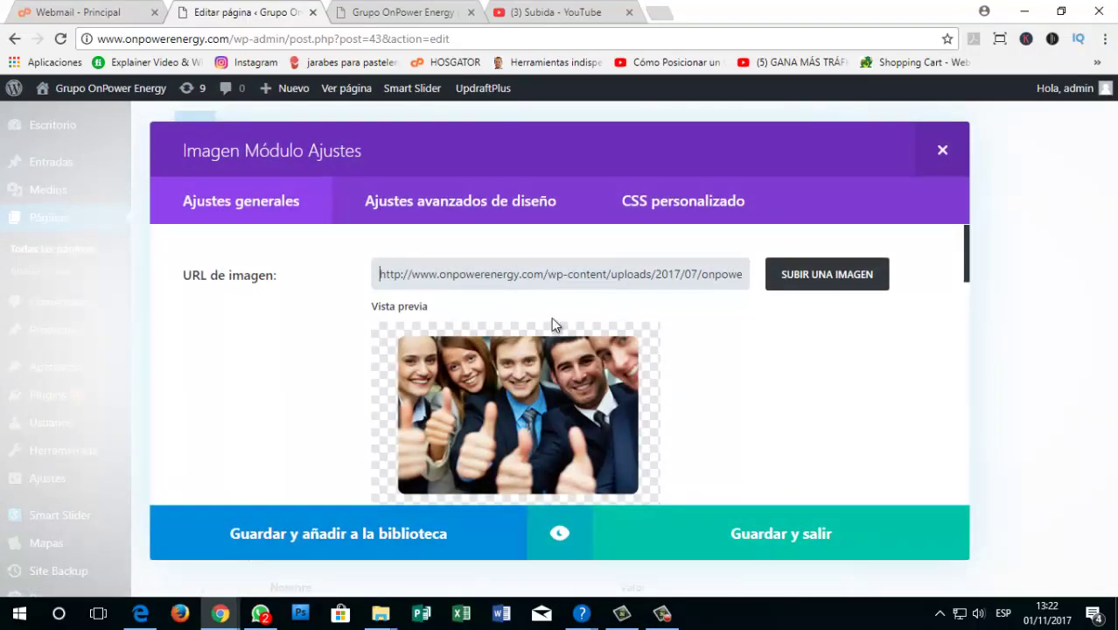
pyautogui.scroll(-3, 437, 333)
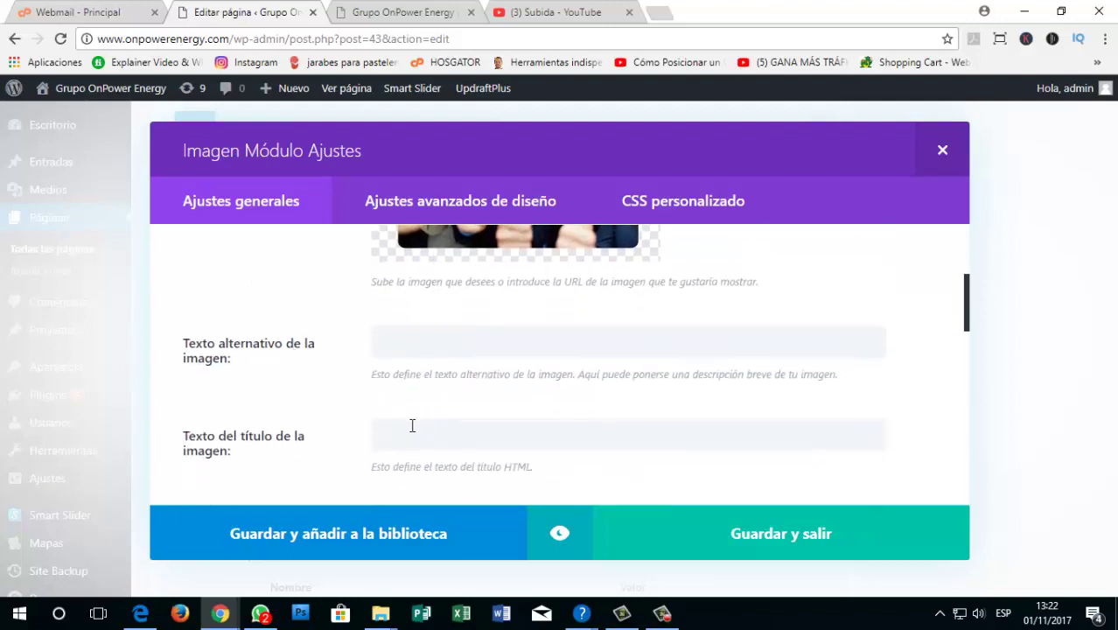
pyautogui.scroll(-3, 412, 425)
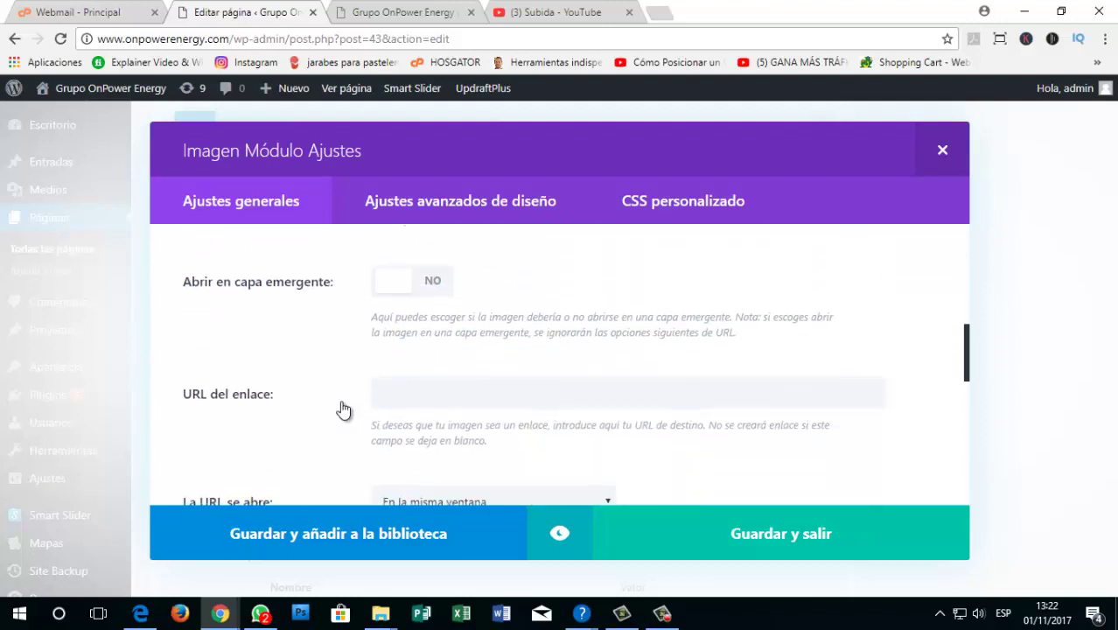
pyautogui.scroll(-3, 343, 409)
pyautogui.scroll(-3, 254, 375)
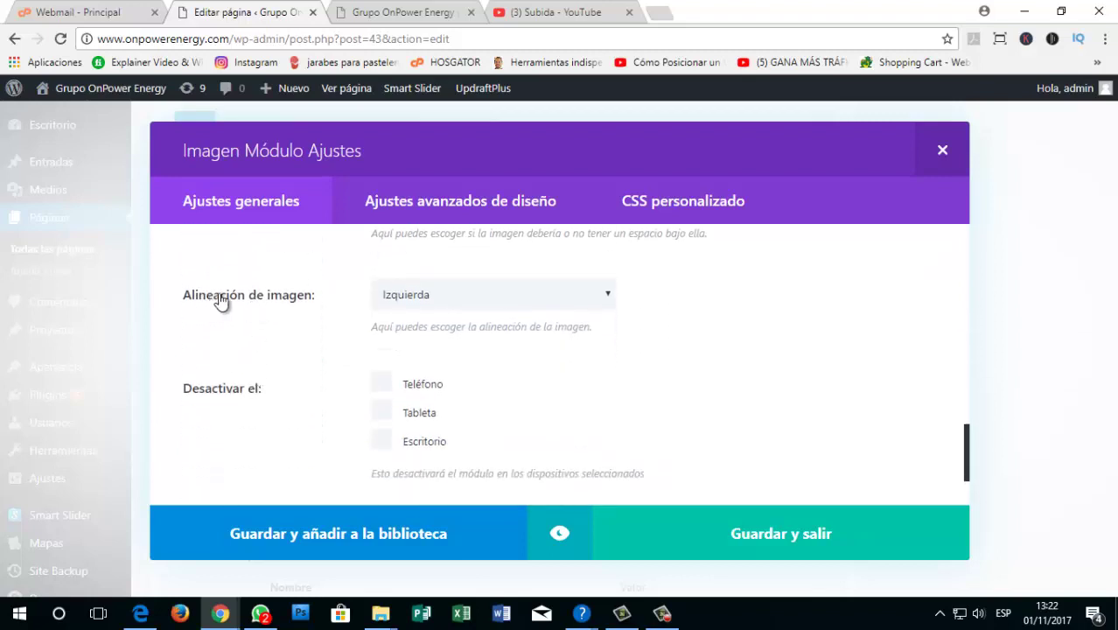
pyautogui.moveTo(207, 296); pyautogui.dragTo(281, 299)
pyautogui.click(442, 296)
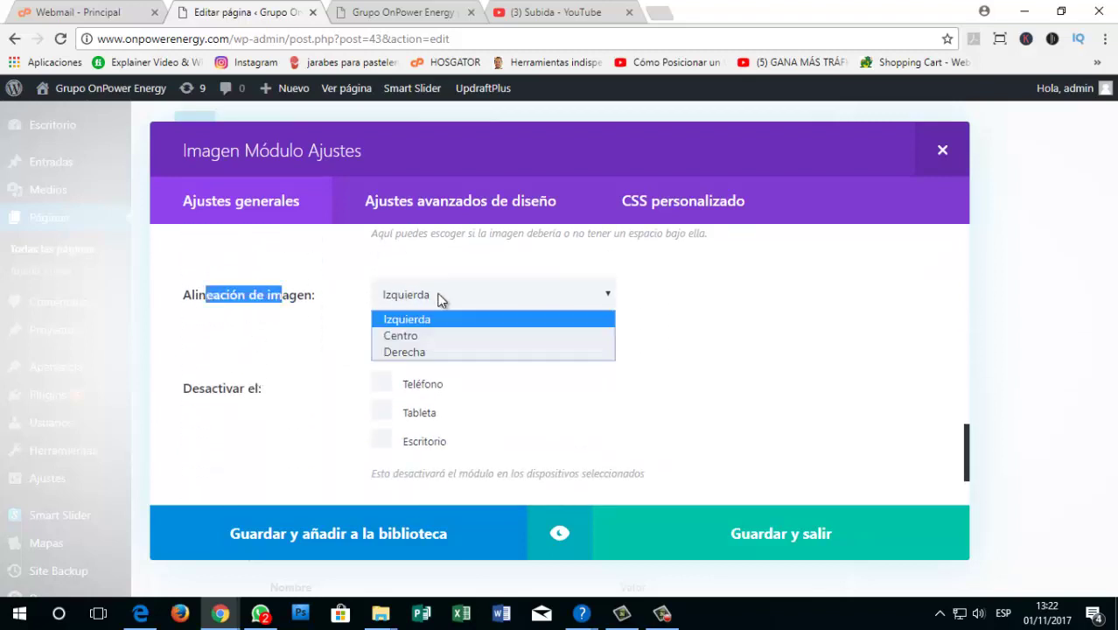
pyautogui.click(422, 335)
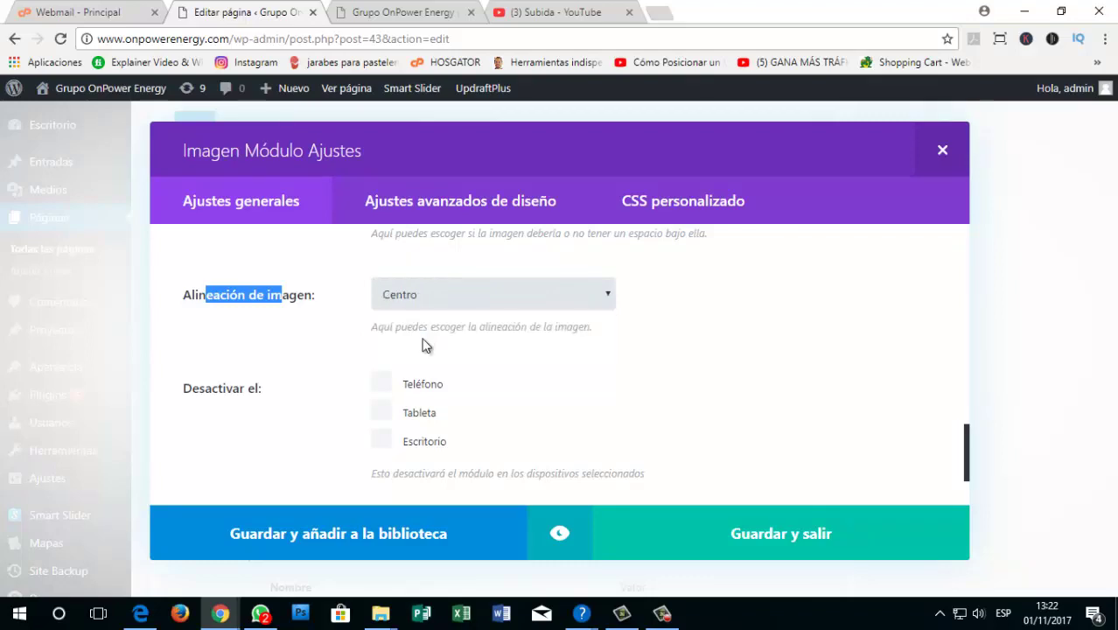
pyautogui.click(770, 537)
# Step: Update the Home page and reload the live site to check the image's alignment under the contact banner
pyautogui.scroll(10, 1052, 380)
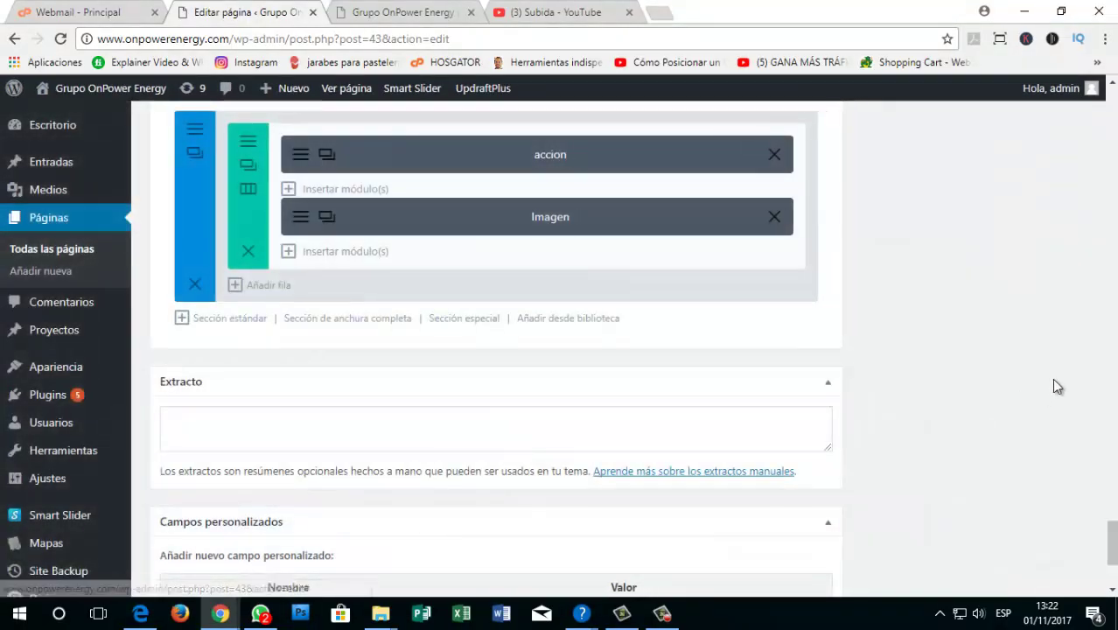
pyautogui.moveTo(1108, 439); pyautogui.dragTo(1104, 147)
pyautogui.click(1044, 157)
pyautogui.click(405, 12)
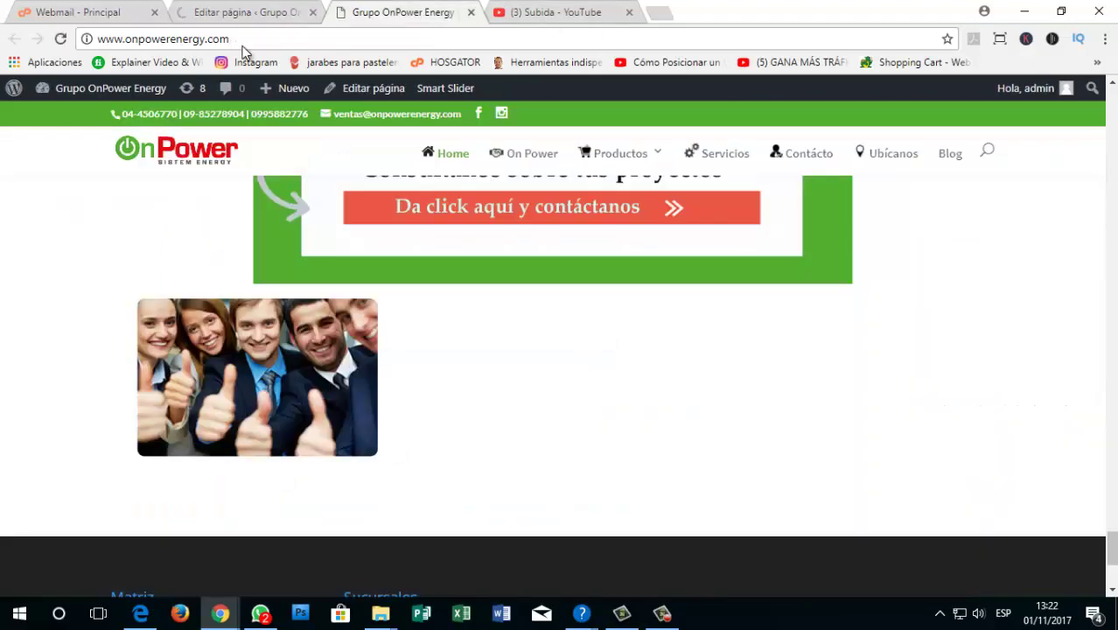
pyautogui.click(60, 40)
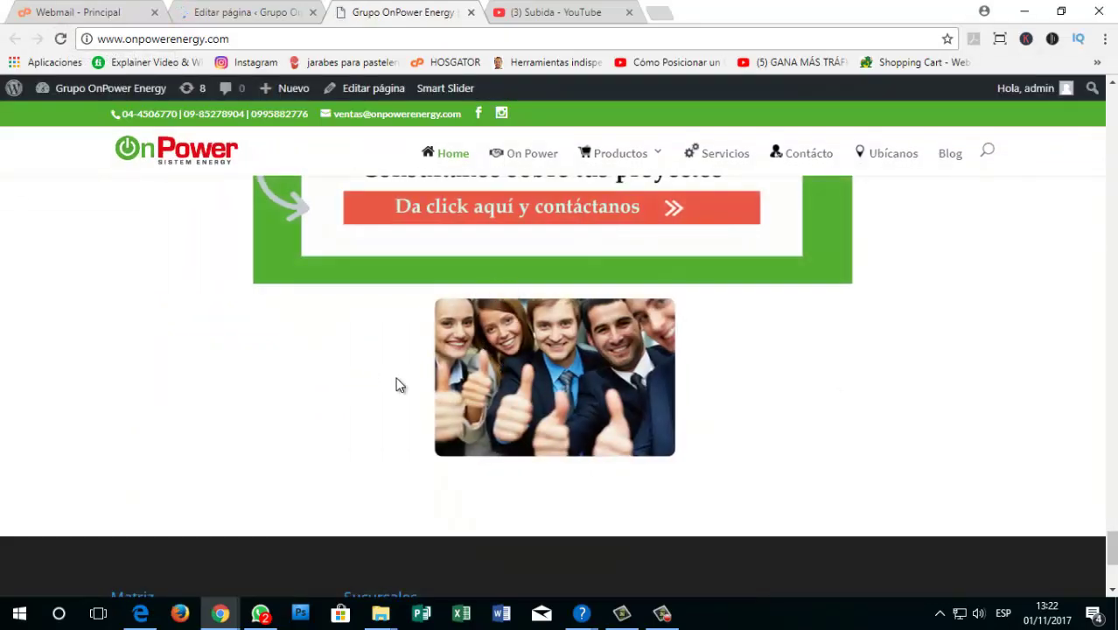
# Step: In the Home page editor, set the last section's image module admin label to "Imagen del equipo" and save the module
pyautogui.click(278, 10)
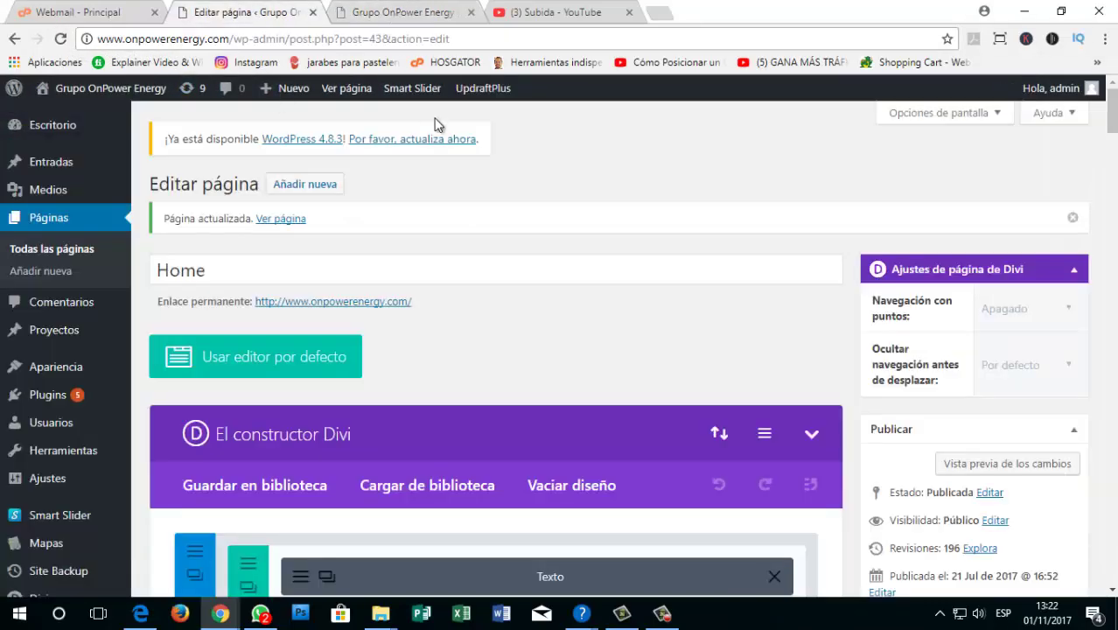
pyautogui.scroll(-5, 584, 412)
pyautogui.scroll(-10, 664, 420)
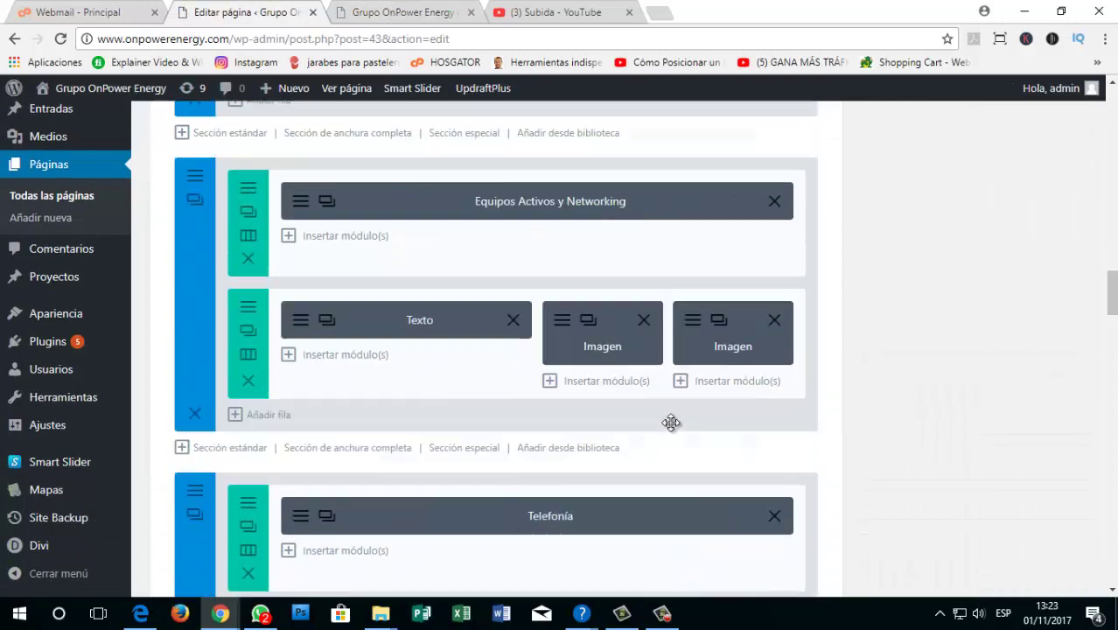
pyautogui.moveTo(1111, 377); pyautogui.dragTo(1104, 525)
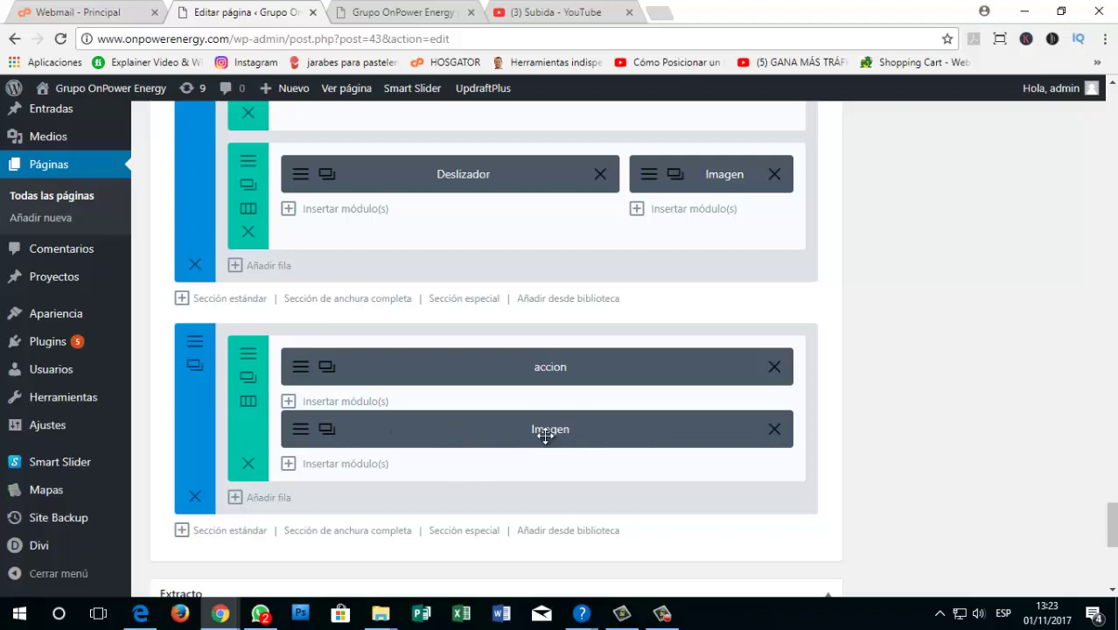
pyautogui.click(301, 430)
pyautogui.scroll(-2, 567, 365)
pyautogui.scroll(-10, 567, 365)
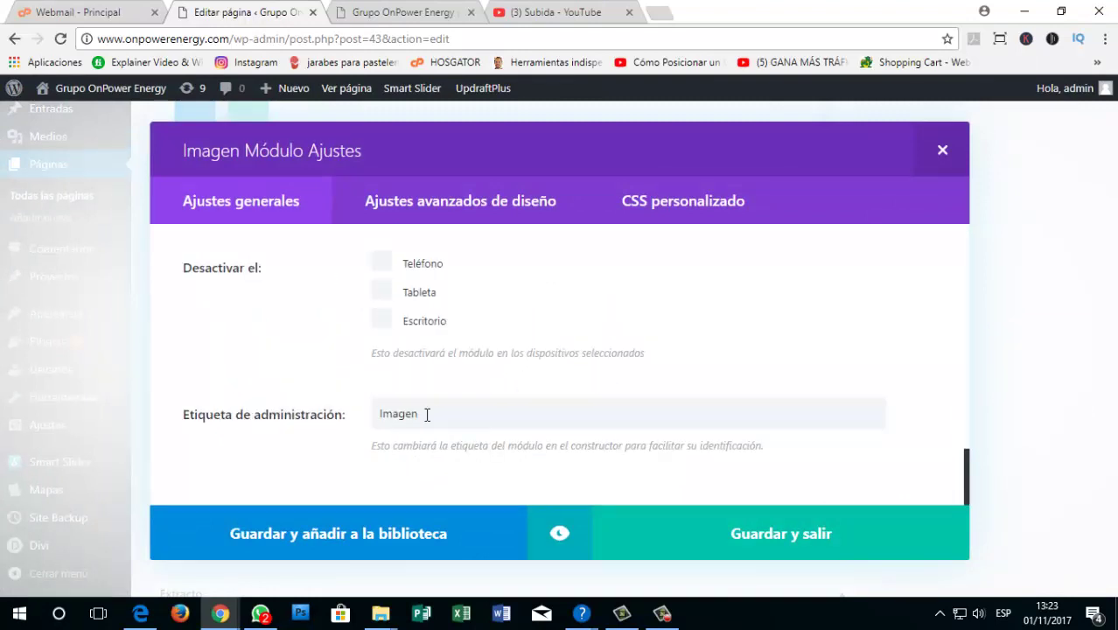
pyautogui.moveTo(427, 415); pyautogui.dragTo(355, 420)
pyautogui.click(441, 410)
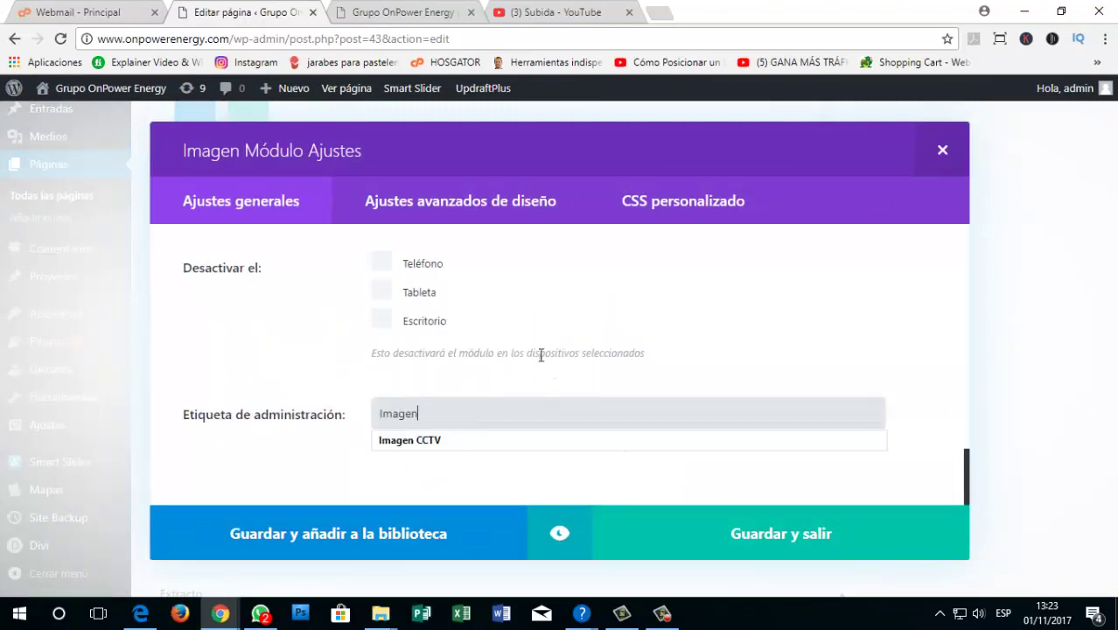
pyautogui.write('del equipo')
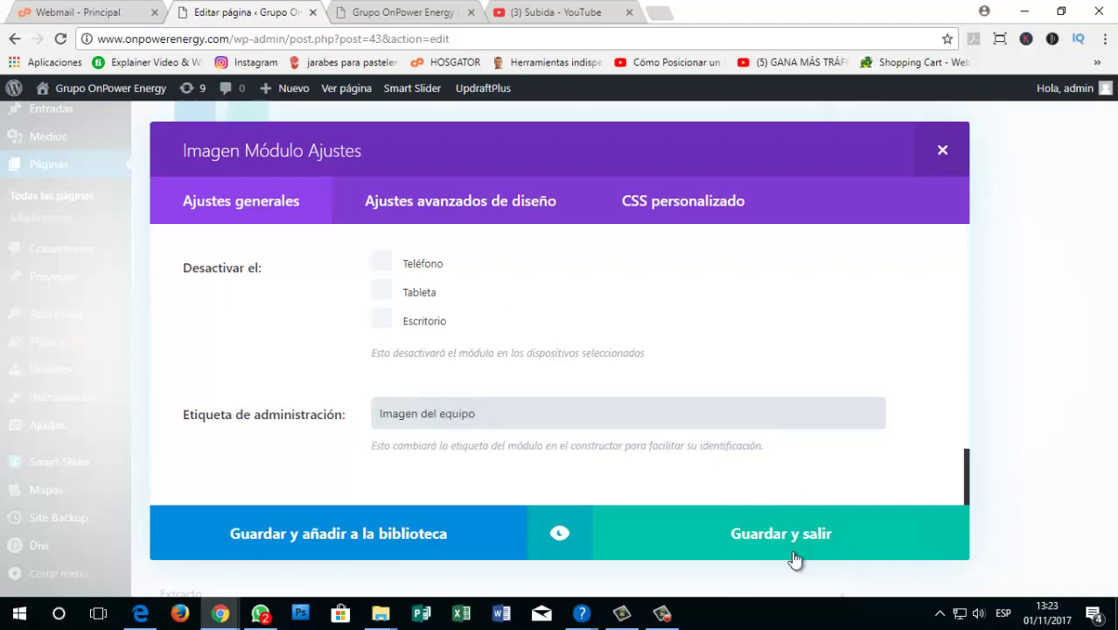
pyautogui.click(754, 532)
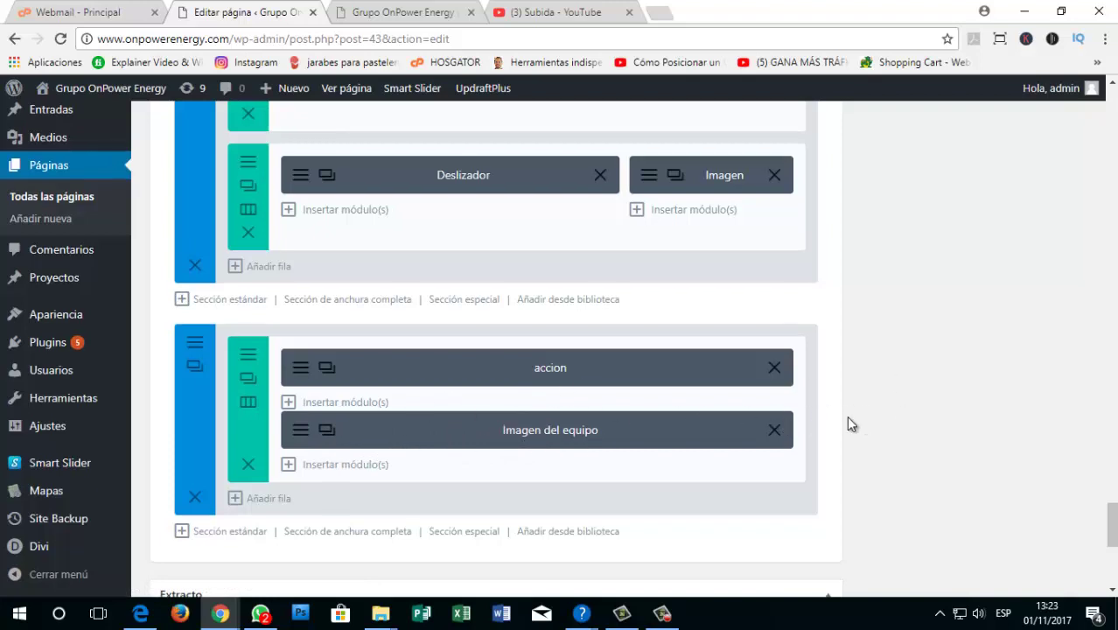
# Step: Delete the "Imagen del equipo" module from the last section and update the Home page
pyautogui.scroll(1, 846, 416)
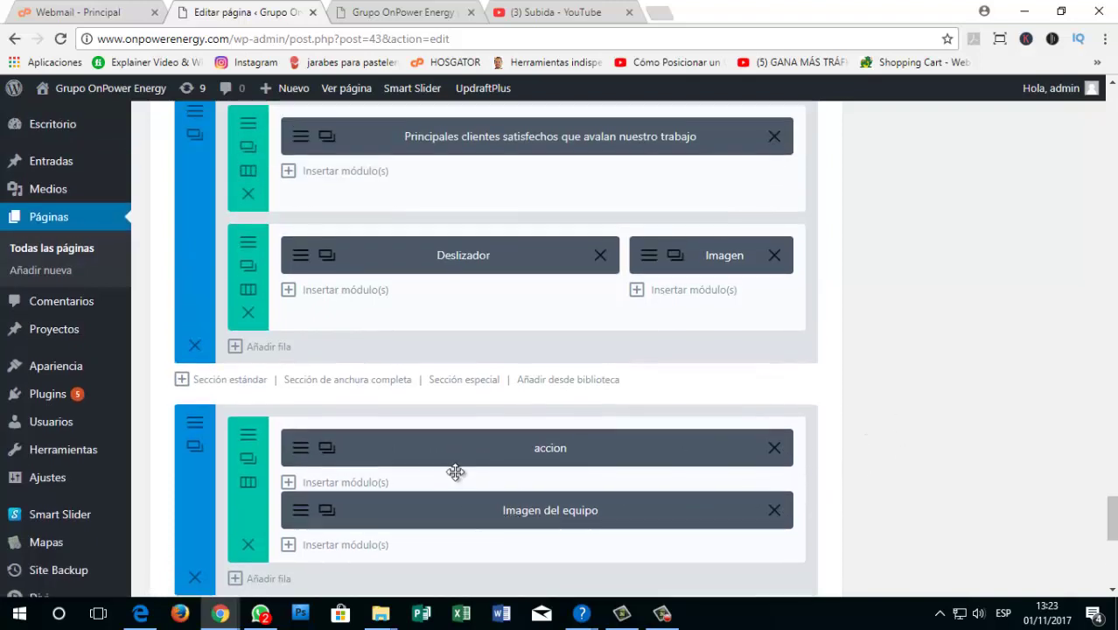
pyautogui.scroll(-3, 415, 459)
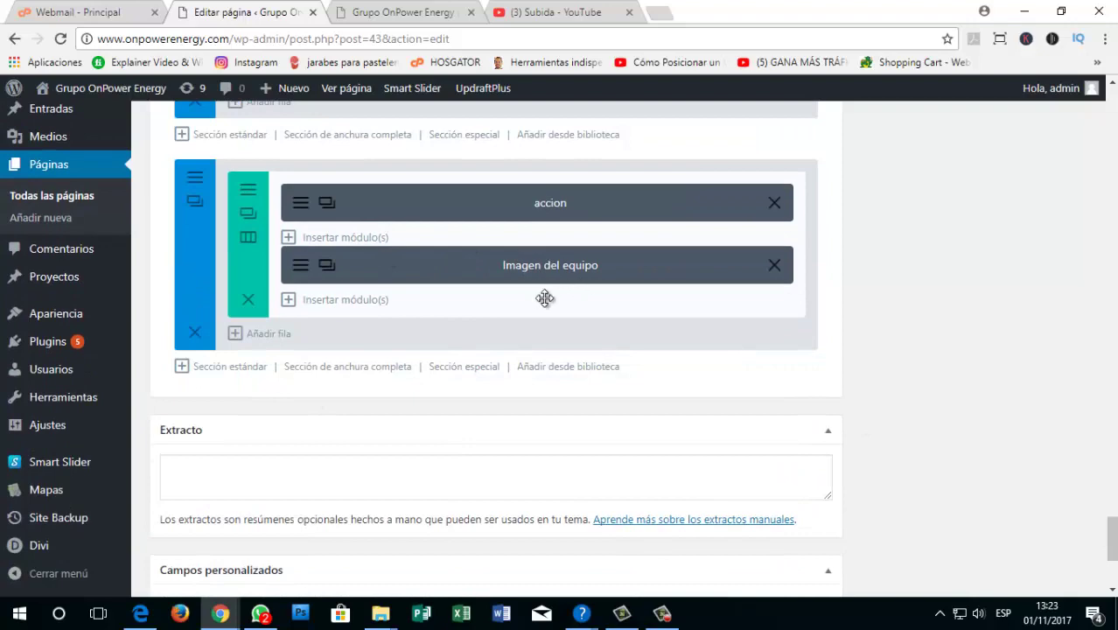
pyautogui.click(774, 266)
pyautogui.scroll(3, 1041, 332)
pyautogui.scroll(4, 1054, 339)
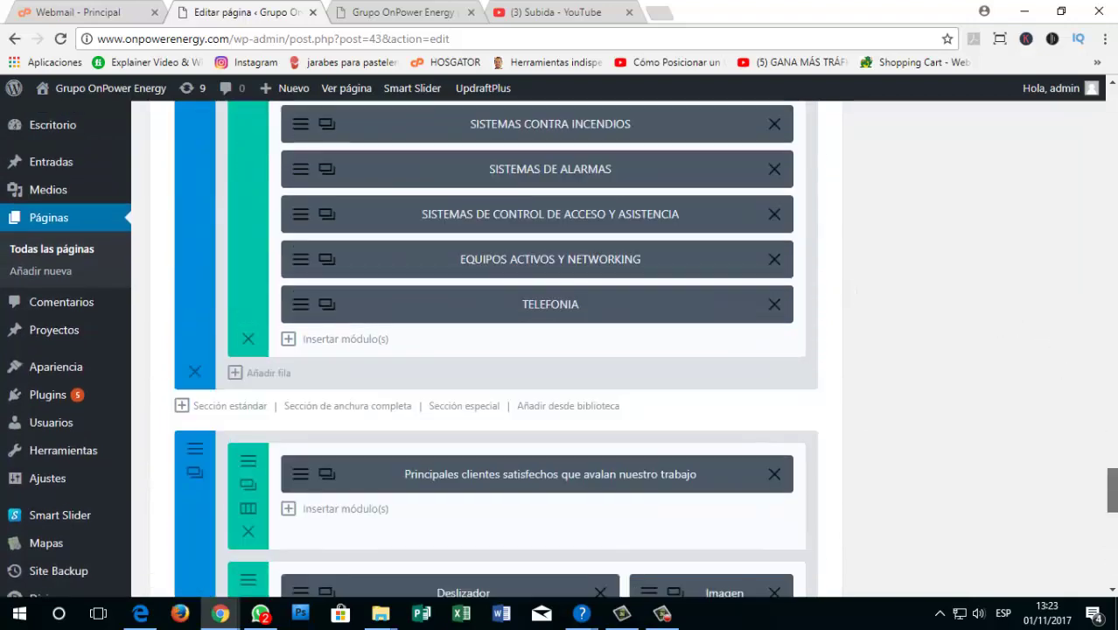
pyautogui.scroll(-3, 1055, 340)
pyautogui.moveTo(1114, 493); pyautogui.dragTo(1114, 105)
pyautogui.click(1041, 561)
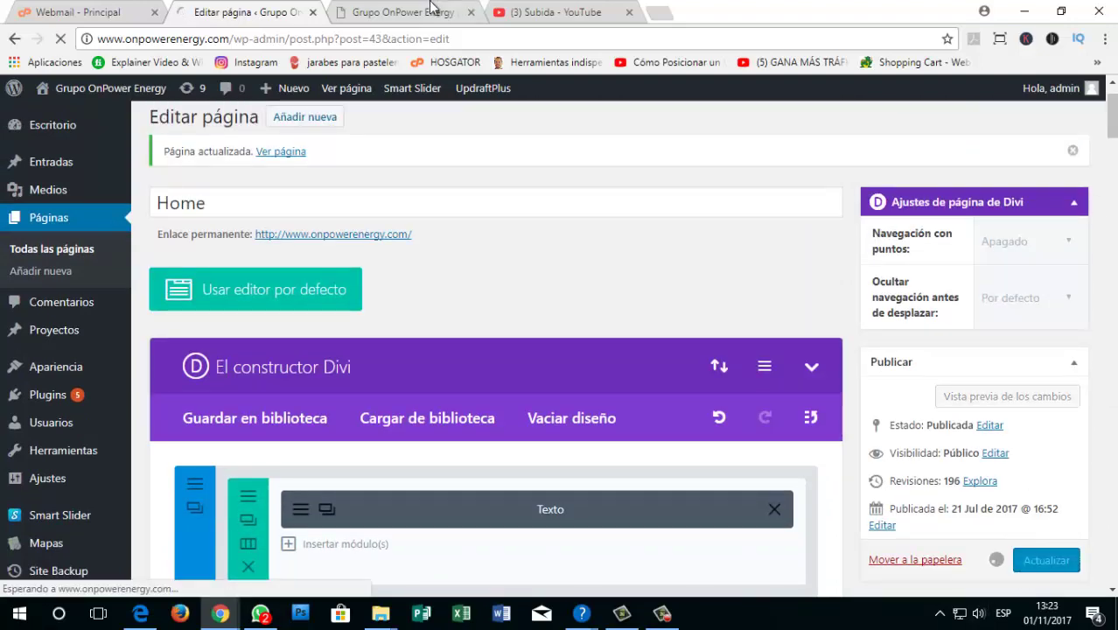
# Step: Reload the live Home page and check the area beneath the "Consúltanos sobre tus proyectos" banner
pyautogui.click(398, 12)
pyautogui.click(60, 39)
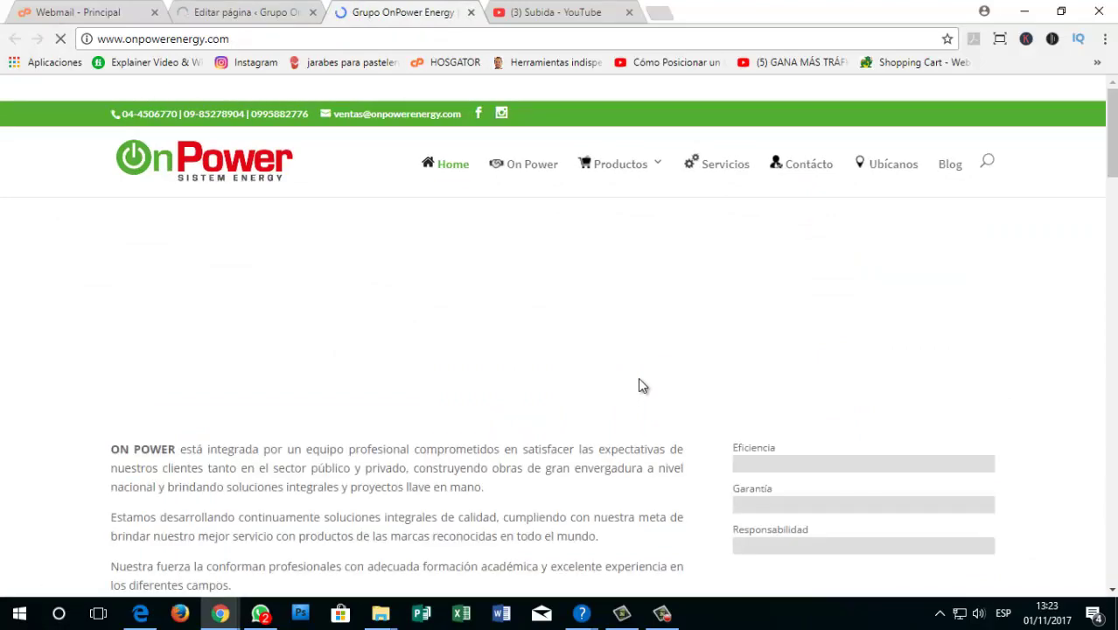
pyautogui.scroll(2, 627, 356)
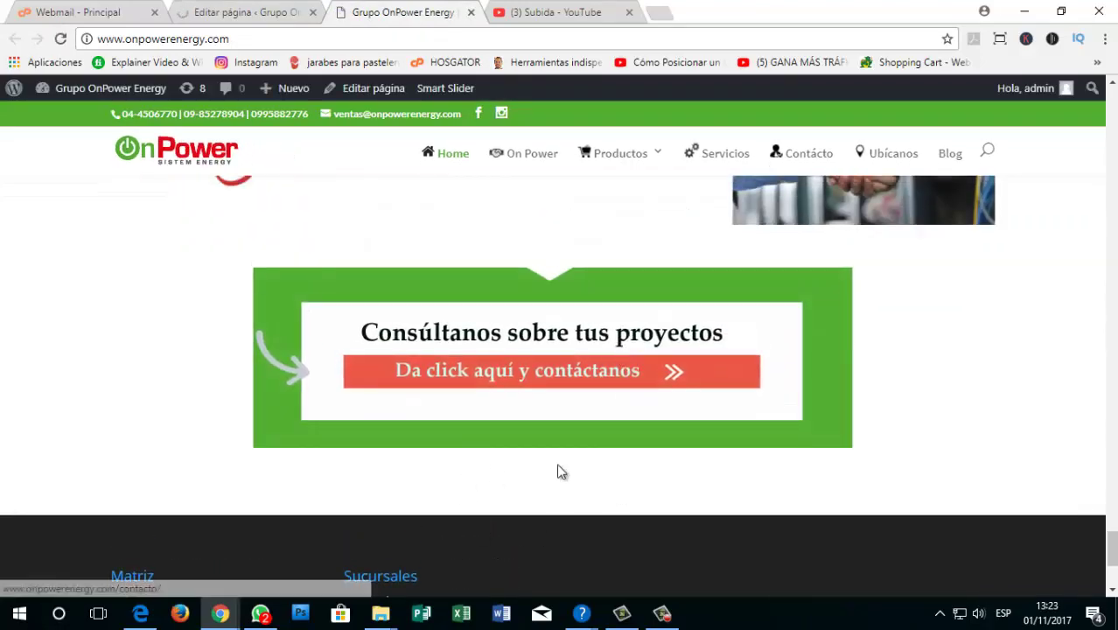
# Step: Back in the page editor, add a row with two 1/2 columns to the last section, below the accion row
pyautogui.click(250, 12)
pyautogui.scroll(-8, 734, 374)
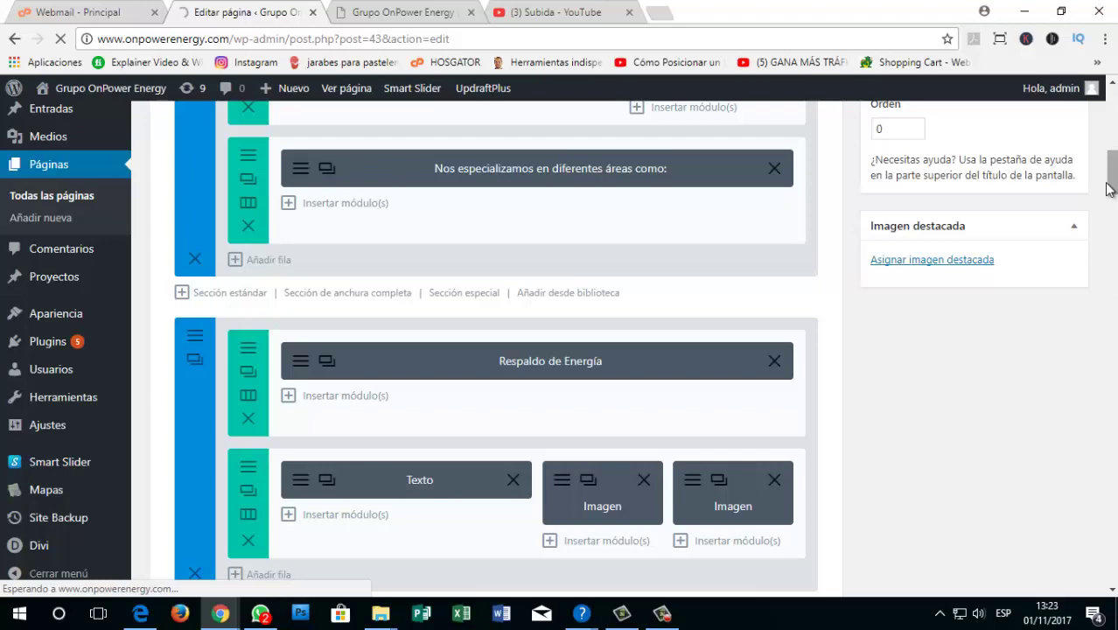
pyautogui.moveTo(1109, 189); pyautogui.dragTo(1110, 574)
pyautogui.scroll(5, 494, 334)
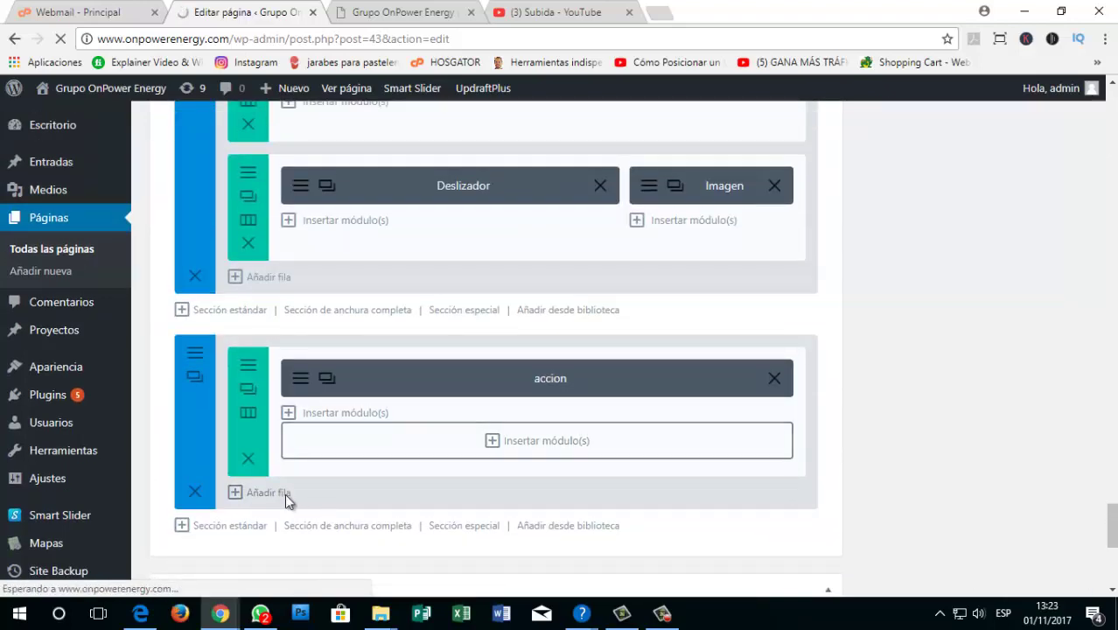
pyautogui.scroll(-1, 333, 411)
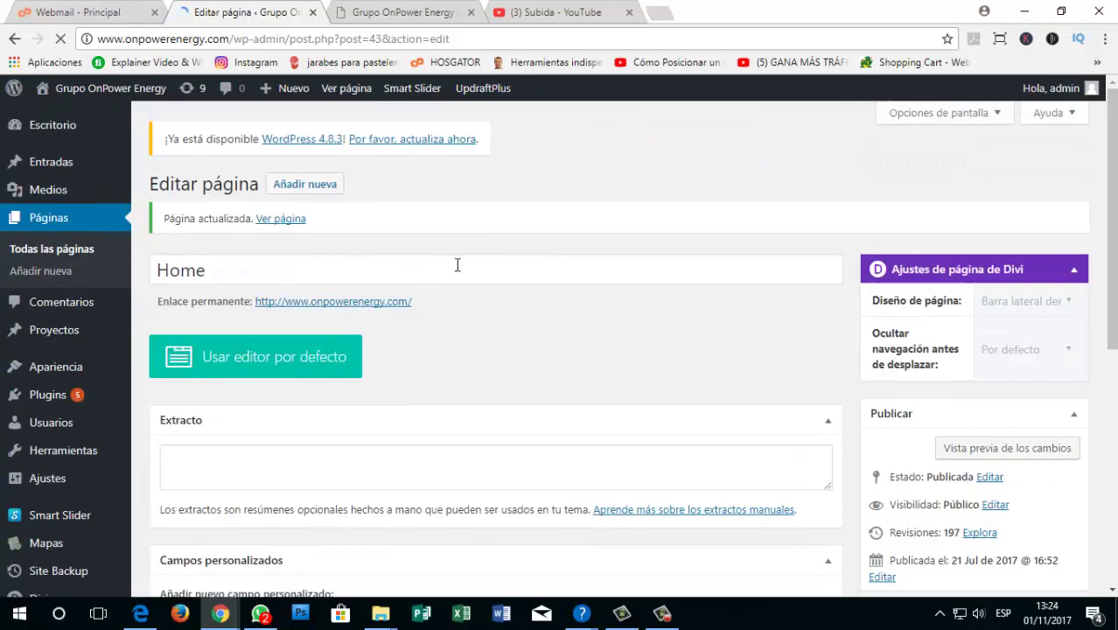
pyautogui.scroll(-4, 519, 267)
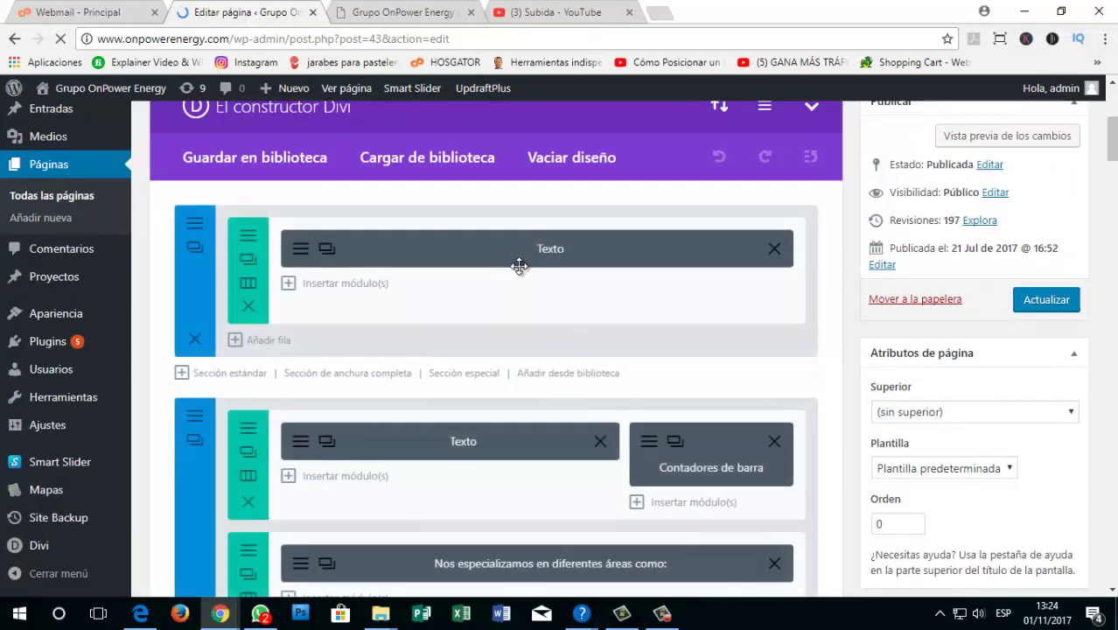
pyautogui.scroll(-12, 519, 267)
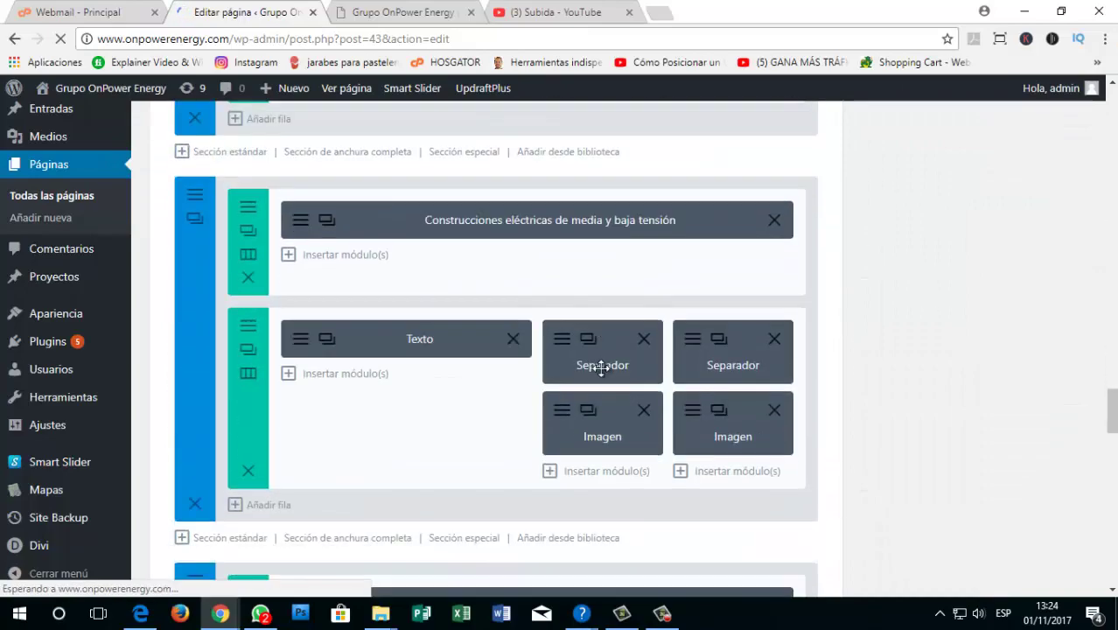
pyautogui.scroll(-10, 601, 368)
pyautogui.scroll(3, 609, 346)
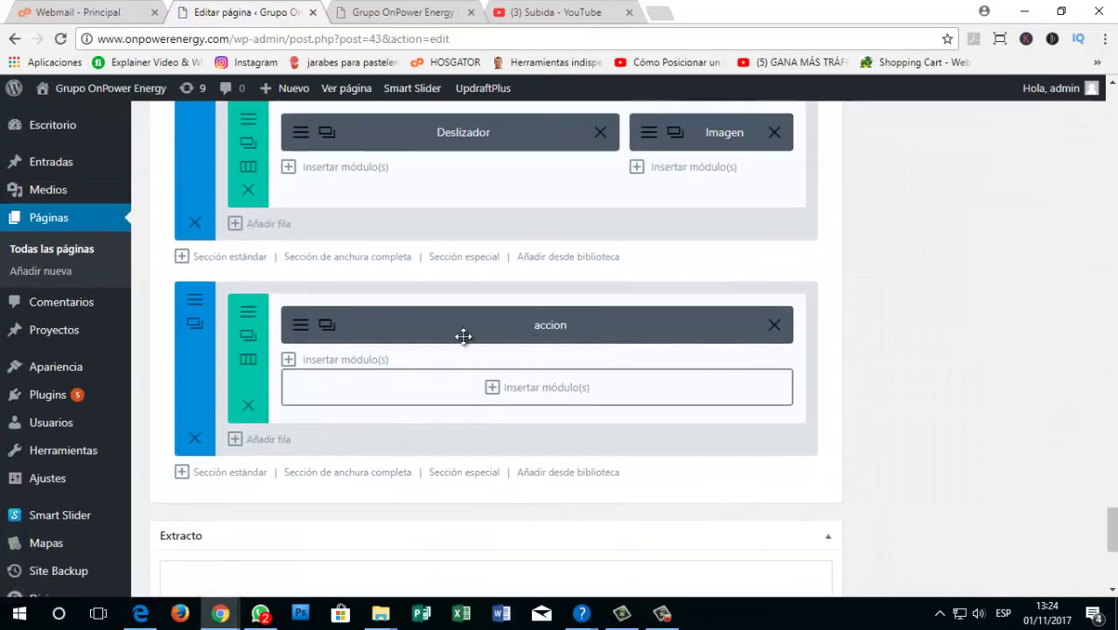
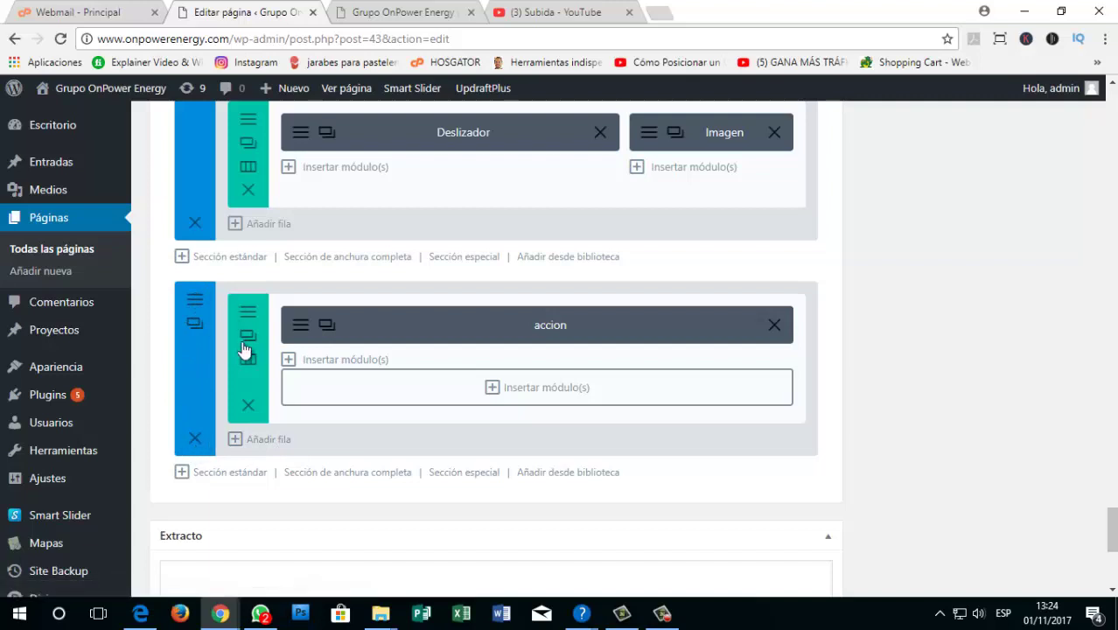
pyautogui.click(236, 440)
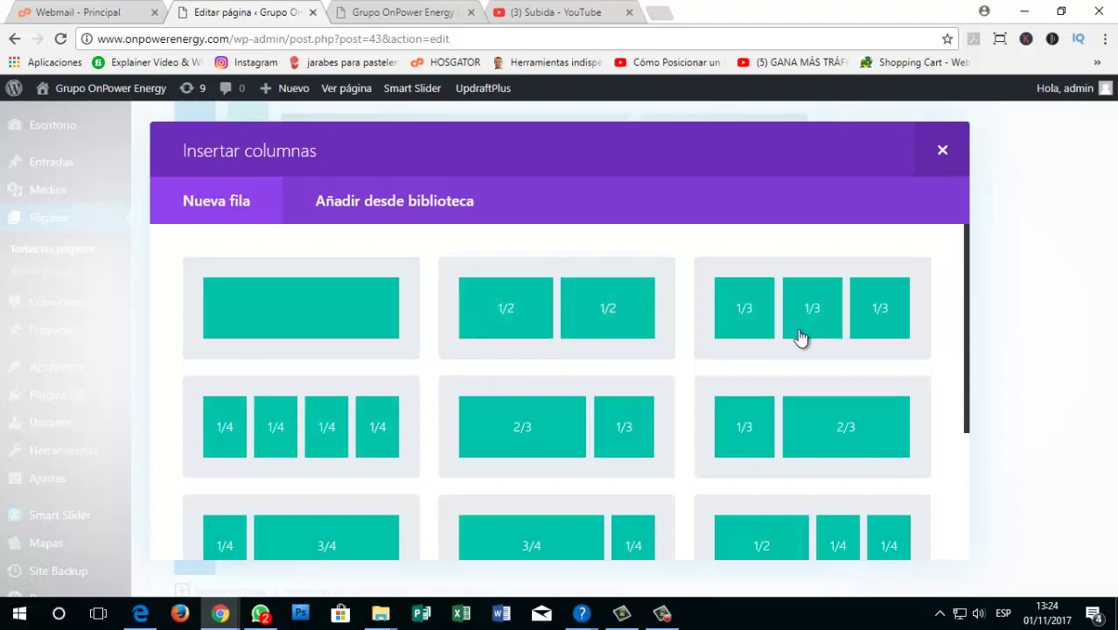
pyautogui.scroll(-2, 636, 370)
pyautogui.scroll(2, 530, 358)
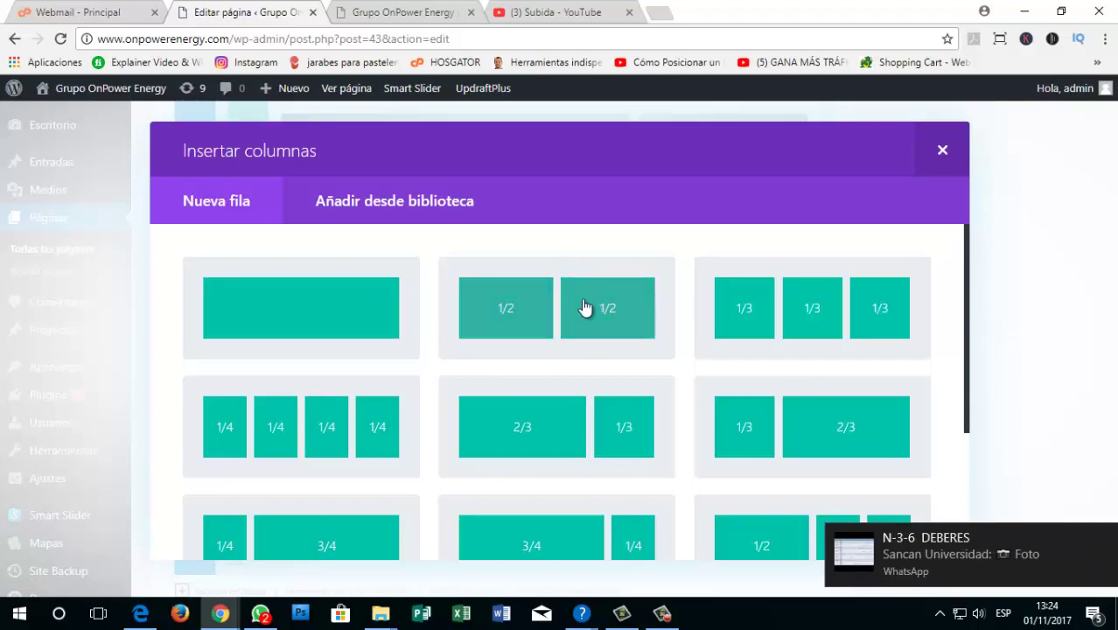
pyautogui.click(559, 314)
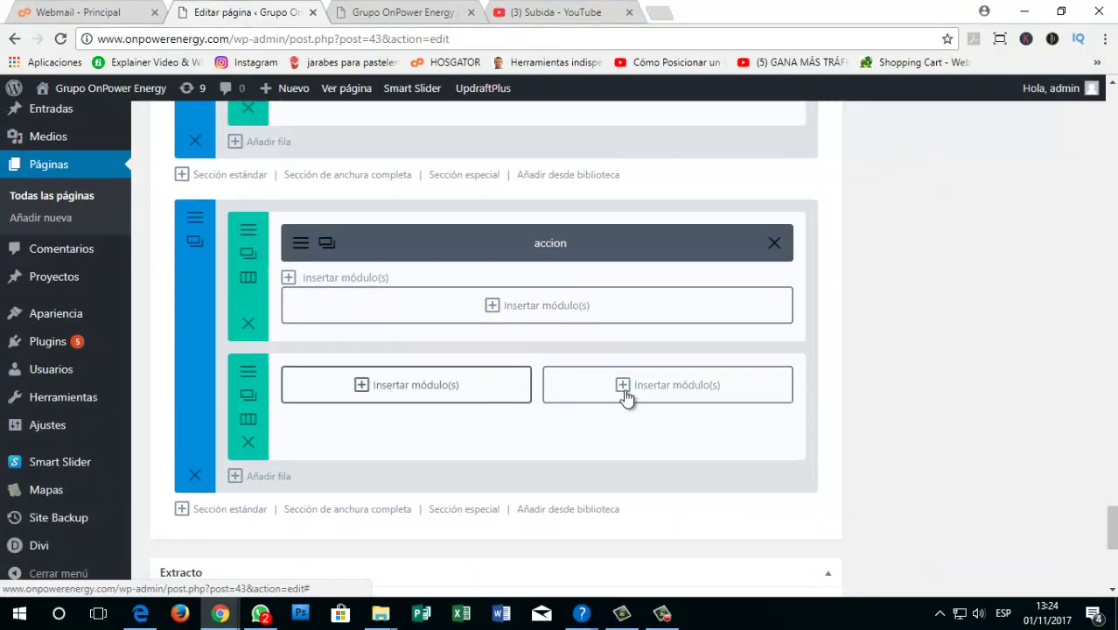
# Step: Insert a Texto module in the new row's first column with the content "pruebnalnljknljnlkn" and save it
pyautogui.click(364, 387)
pyautogui.scroll(-2, 318, 320)
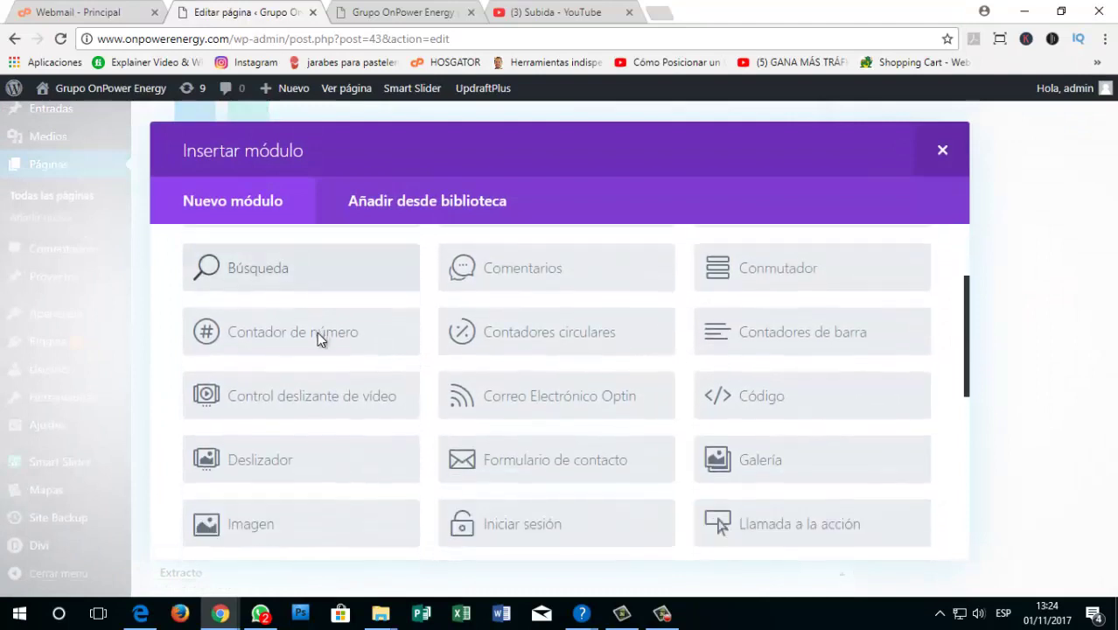
pyautogui.scroll(-3, 311, 350)
pyautogui.scroll(-3, 293, 372)
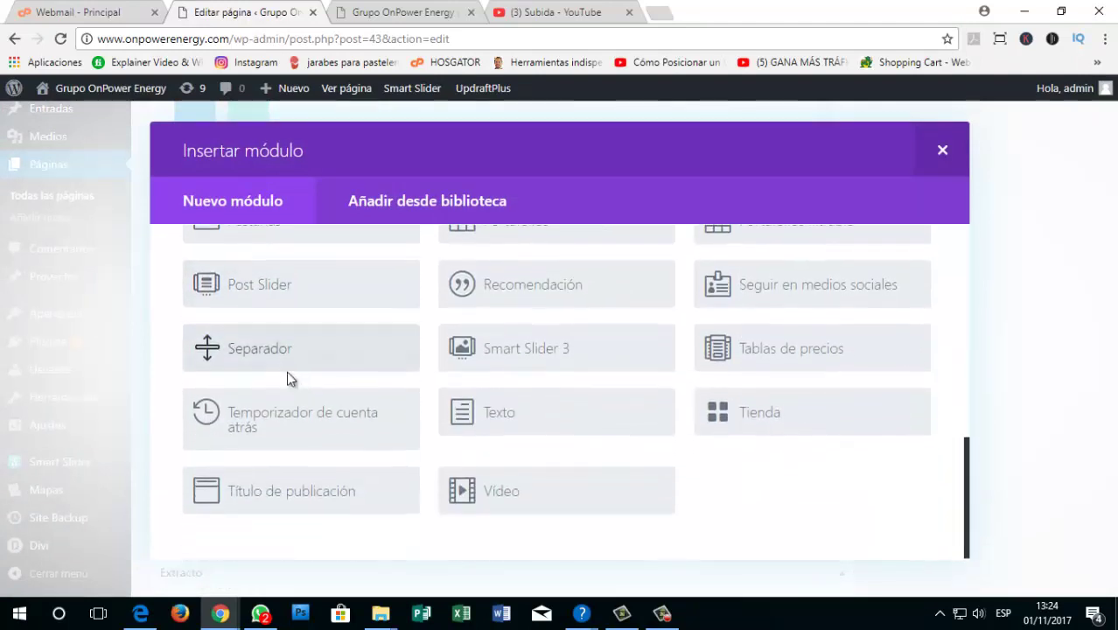
pyautogui.scroll(2, 324, 385)
pyautogui.scroll(-2, 411, 404)
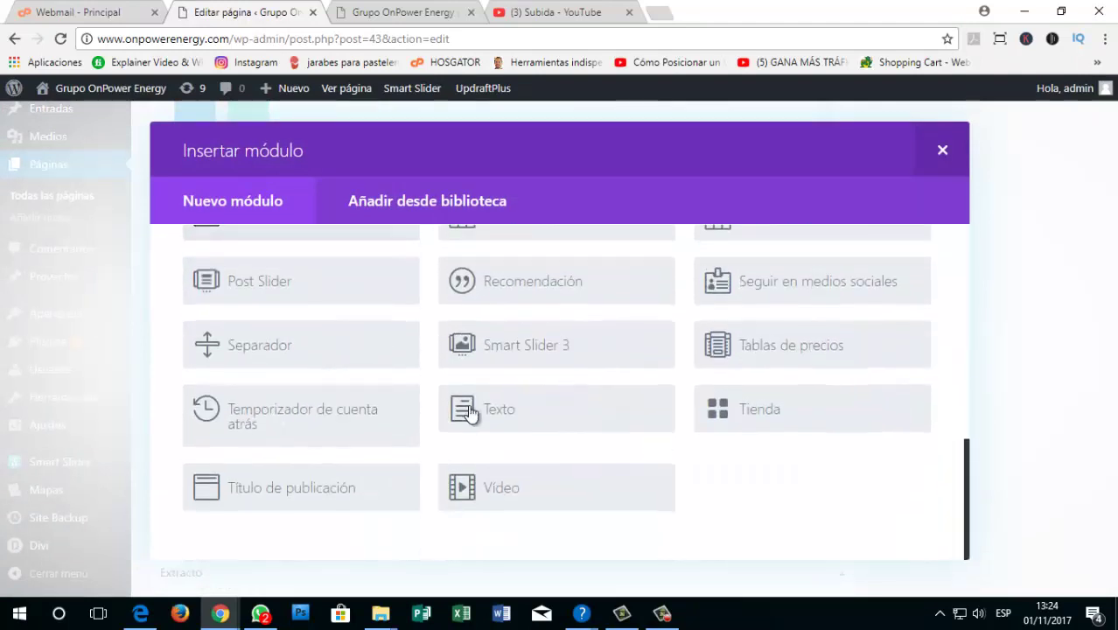
pyautogui.click(529, 419)
pyautogui.scroll(-3, 542, 402)
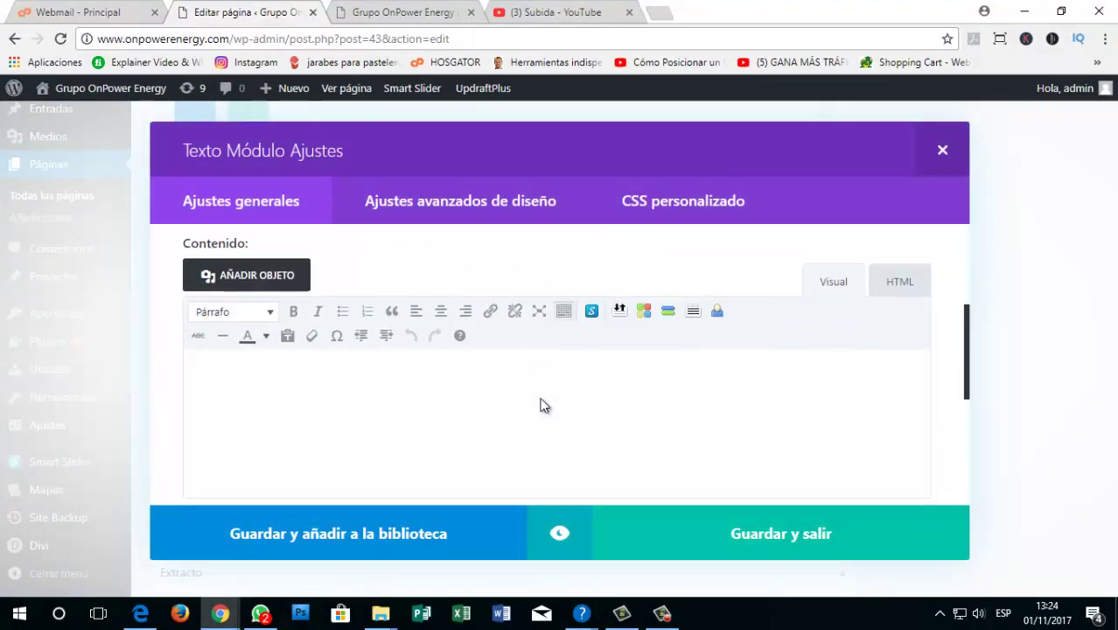
pyautogui.scroll(-1, 525, 394)
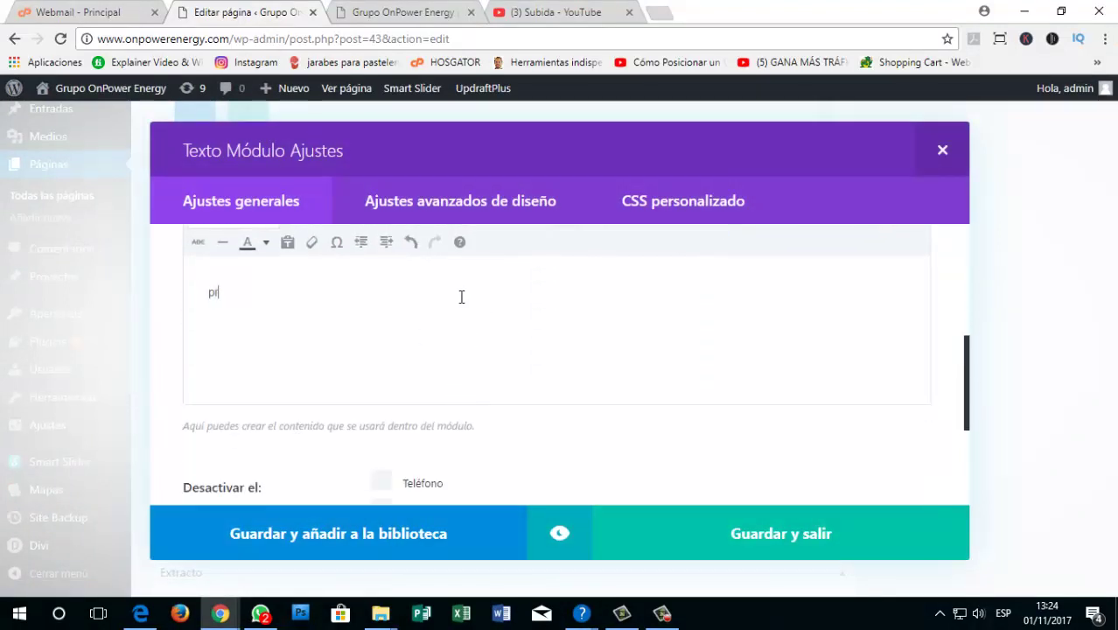
pyautogui.write('pruebnalnljknljnlkn')
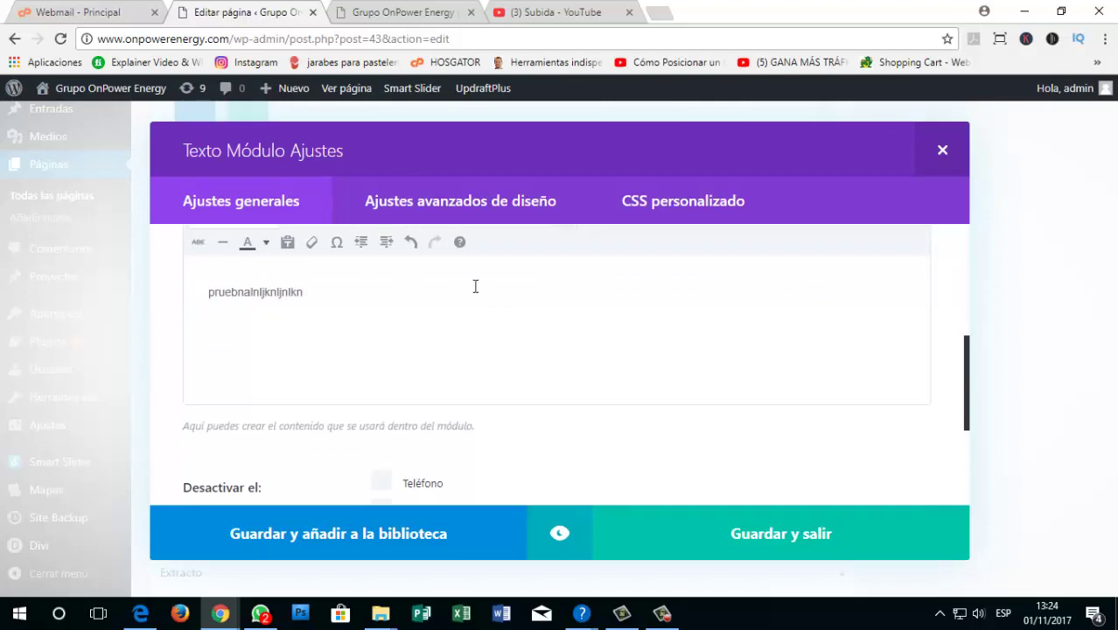
pyautogui.click(822, 542)
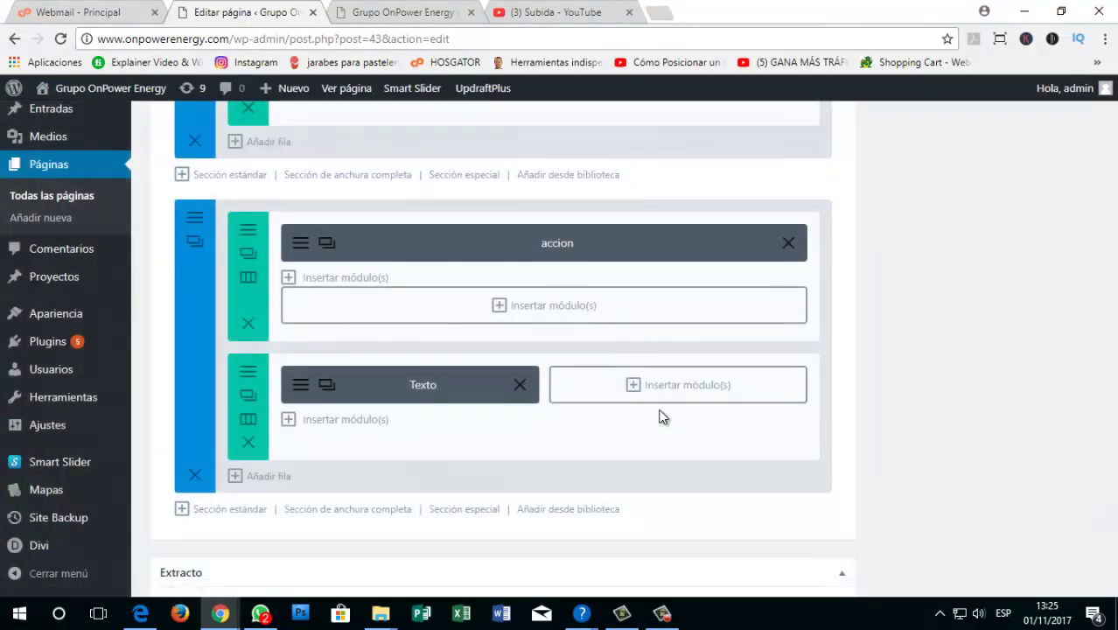
# Step: Insert an Imagen module in the new row's second column using the media library photo of the thumbs-up team, and save it
pyautogui.click(623, 388)
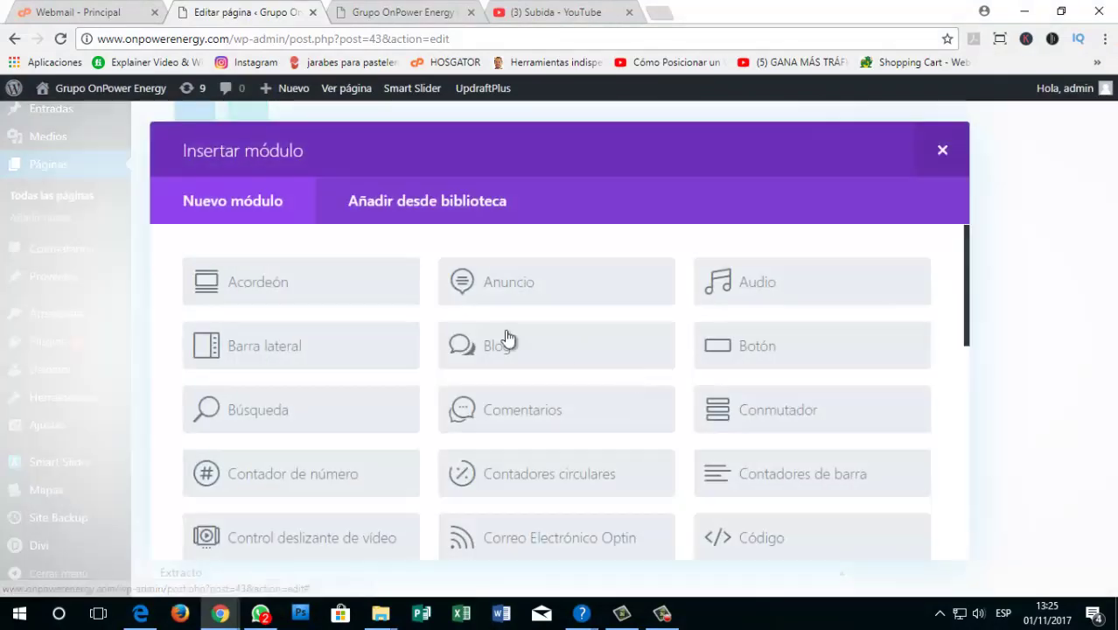
pyautogui.scroll(-7, 429, 350)
pyautogui.scroll(-2, 339, 442)
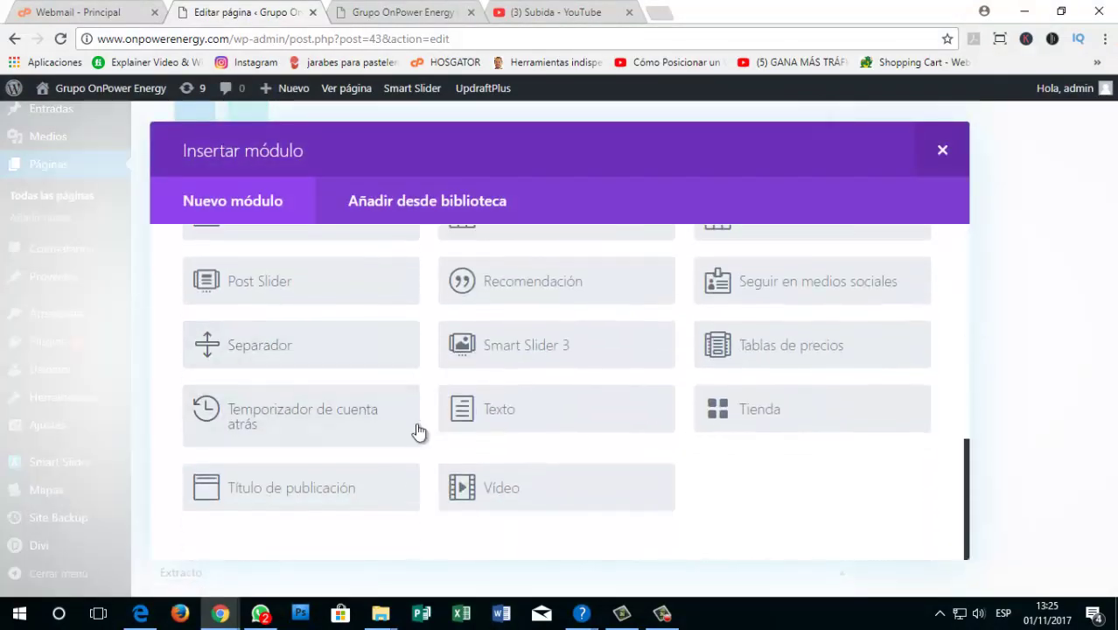
pyautogui.scroll(5, 542, 420)
pyautogui.click(264, 403)
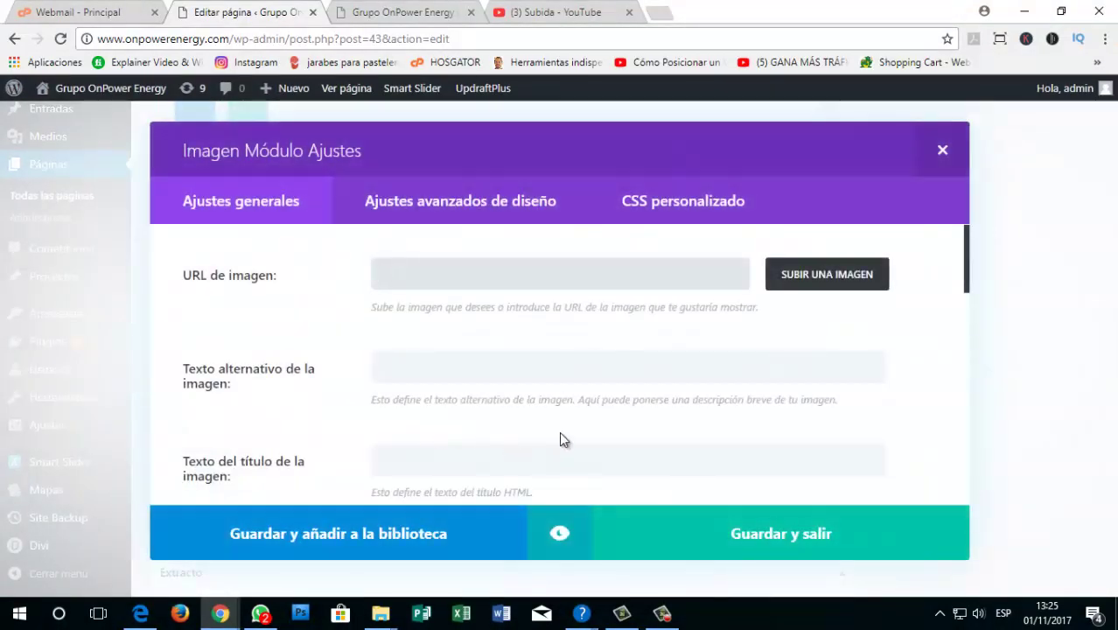
pyautogui.click(832, 274)
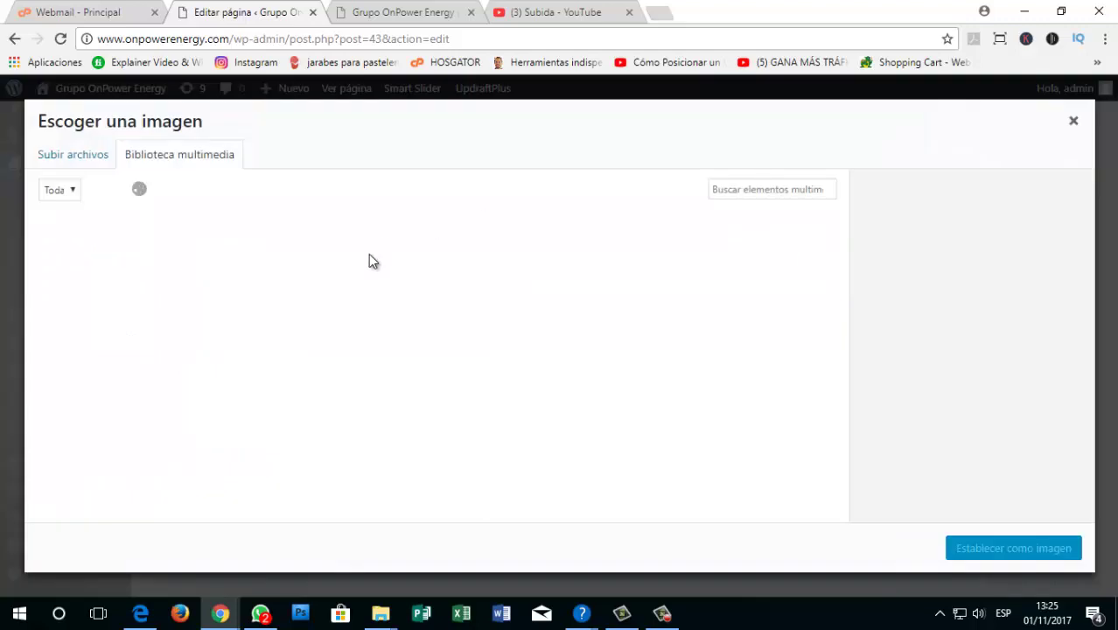
pyautogui.click(310, 263)
pyautogui.click(1002, 549)
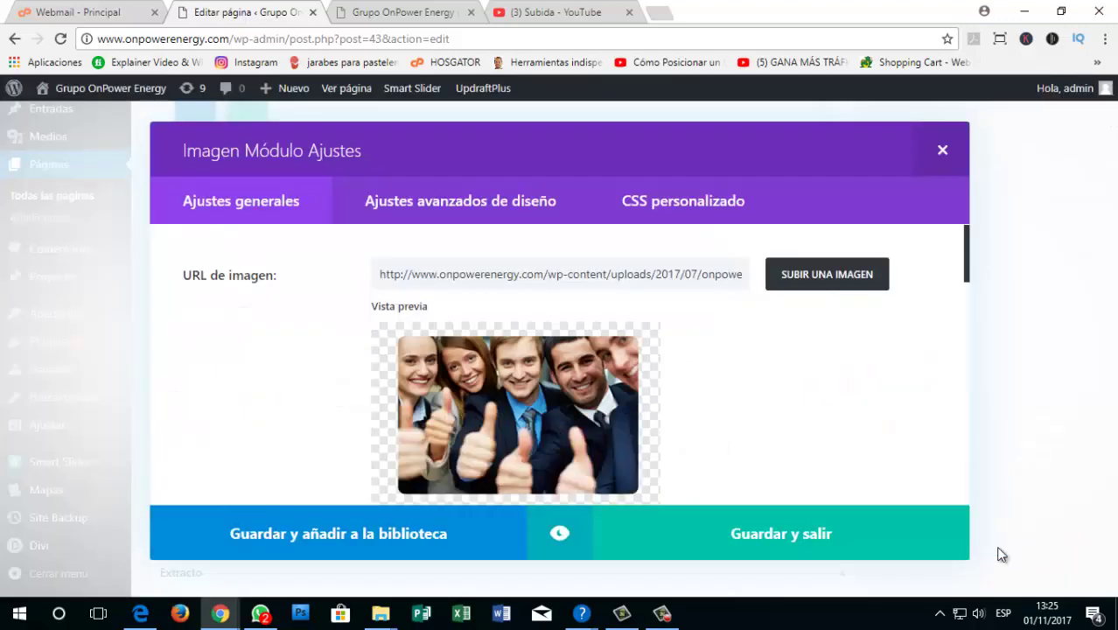
pyautogui.click(737, 548)
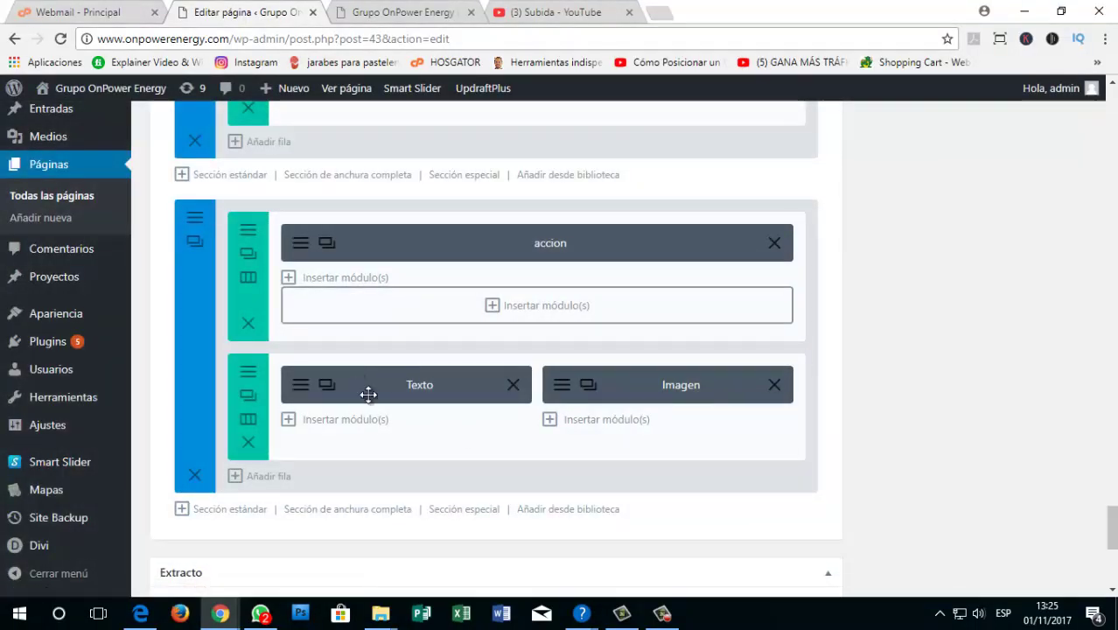
# Step: Update the Home page to publish the new Texto and Imagen row
pyautogui.scroll(5, 1050, 385)
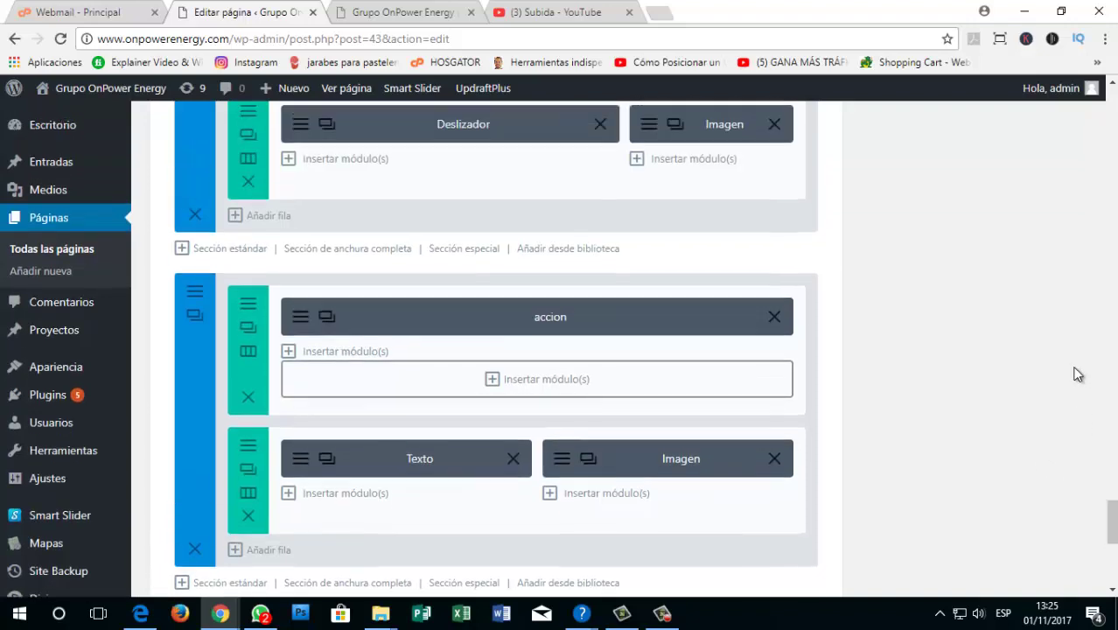
pyautogui.scroll(10, 992, 525)
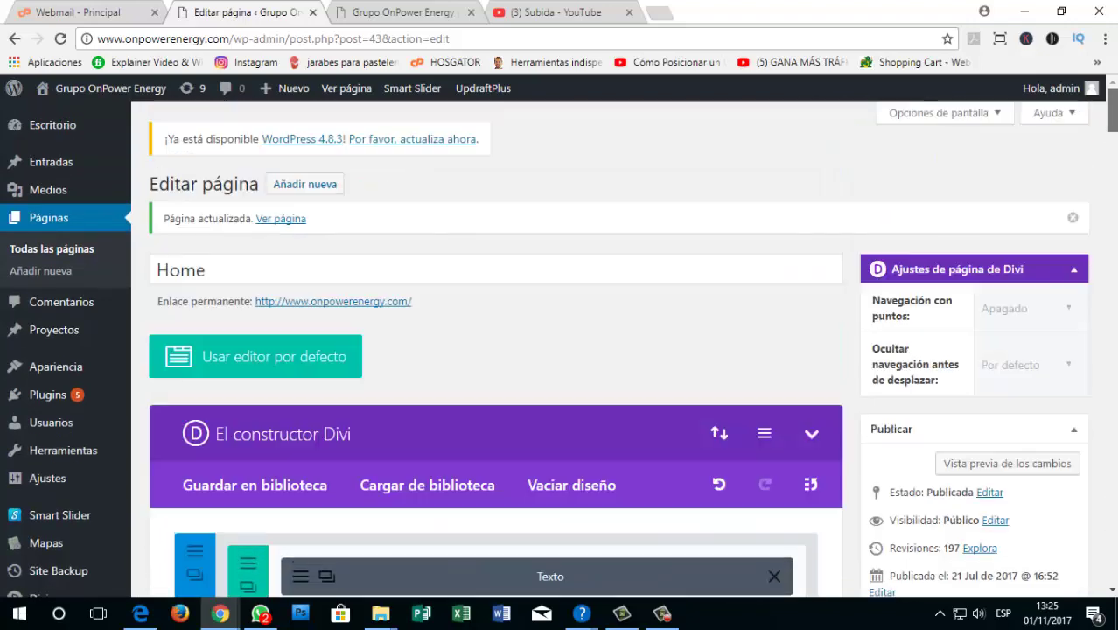
pyautogui.scroll(-3, 1006, 455)
pyautogui.click(1054, 385)
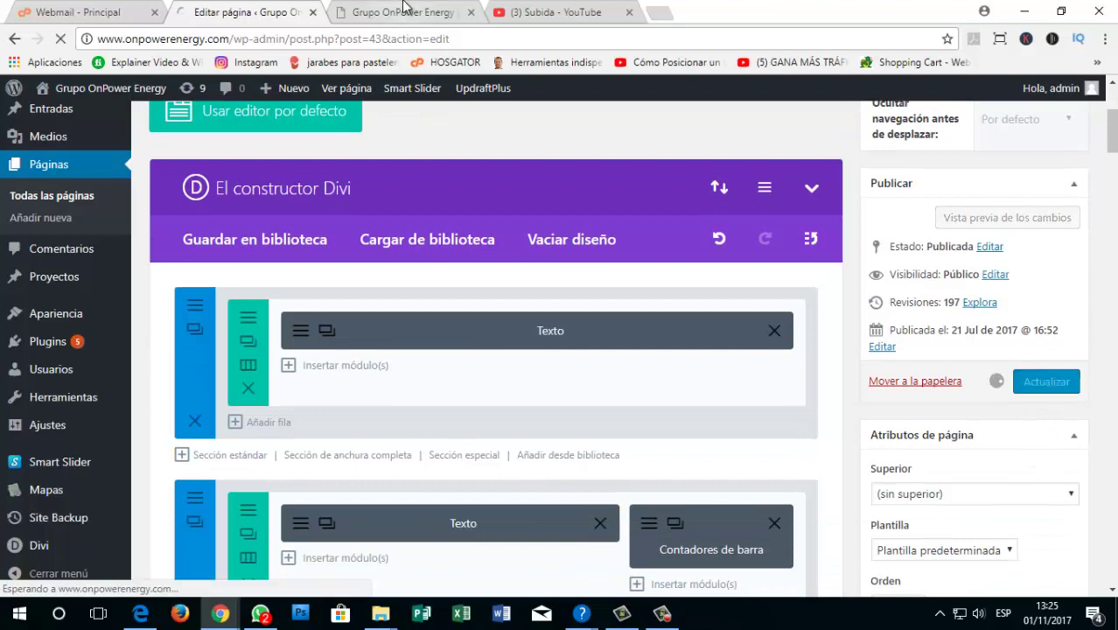
# Step: Reload the live Home page and check the new text and image beneath the "Consúltanos sobre tus proyectos" banner
pyautogui.hotkey('ctrl', 'Tab')
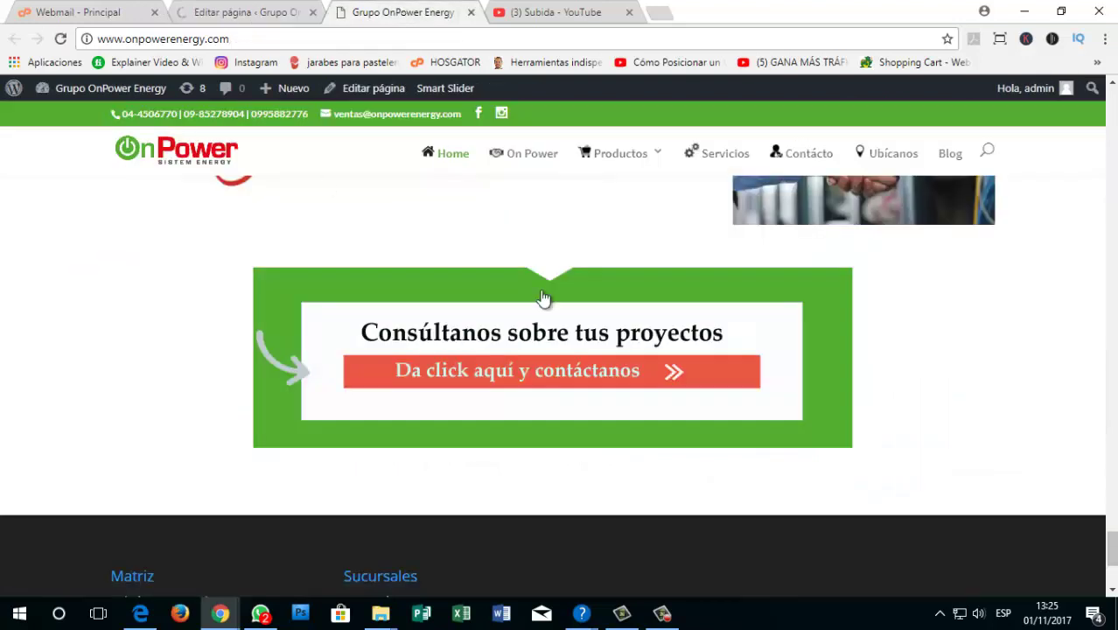
pyautogui.click(63, 41)
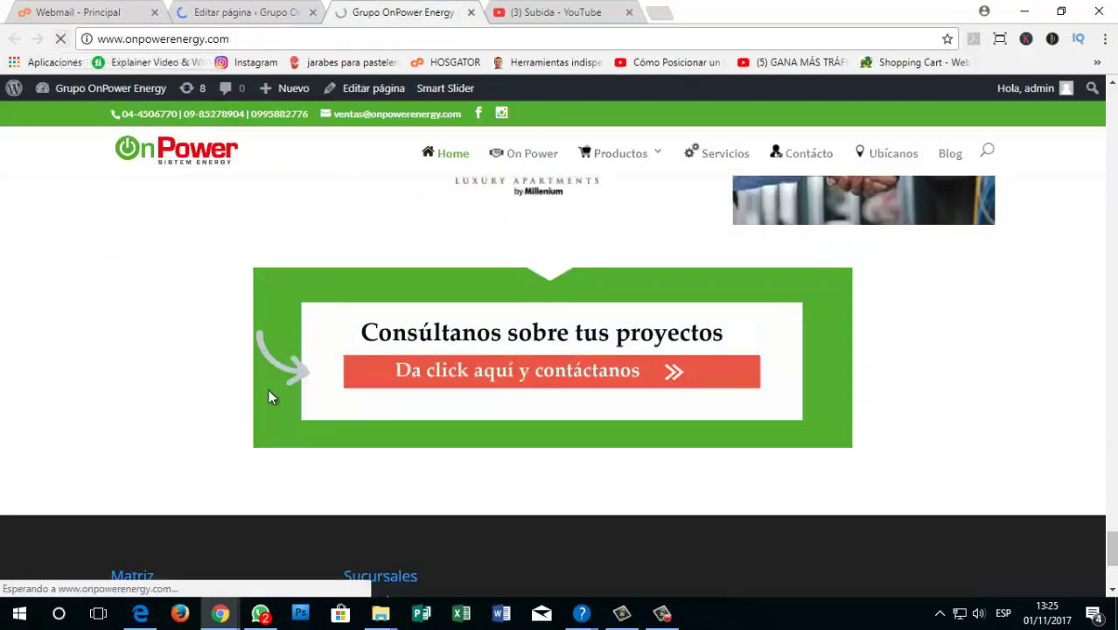
pyautogui.scroll(-2, 215, 364)
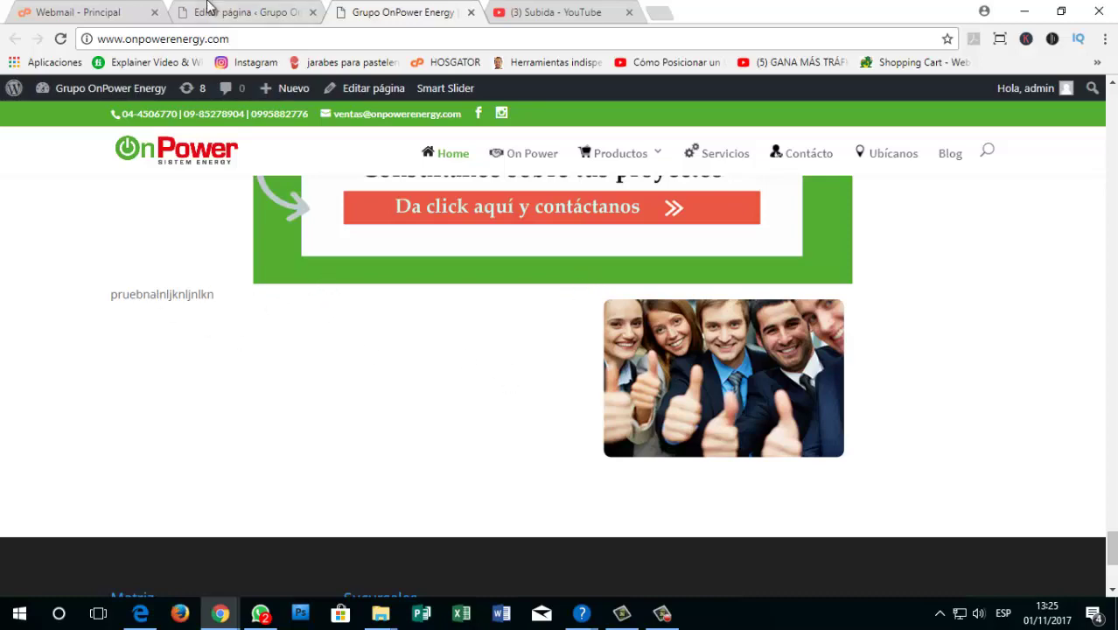
# Step: Back in the page editor, add a single full-width column row below the Texto and Imagen row in the last section
pyautogui.click(235, 10)
pyautogui.scroll(-15, 499, 330)
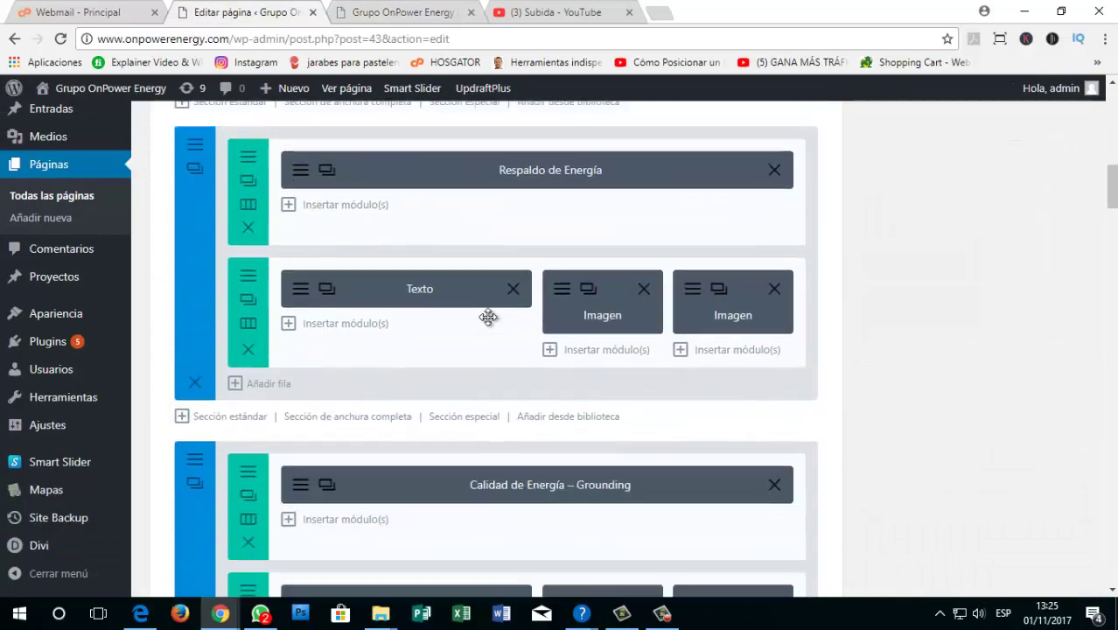
pyautogui.scroll(-15, 487, 329)
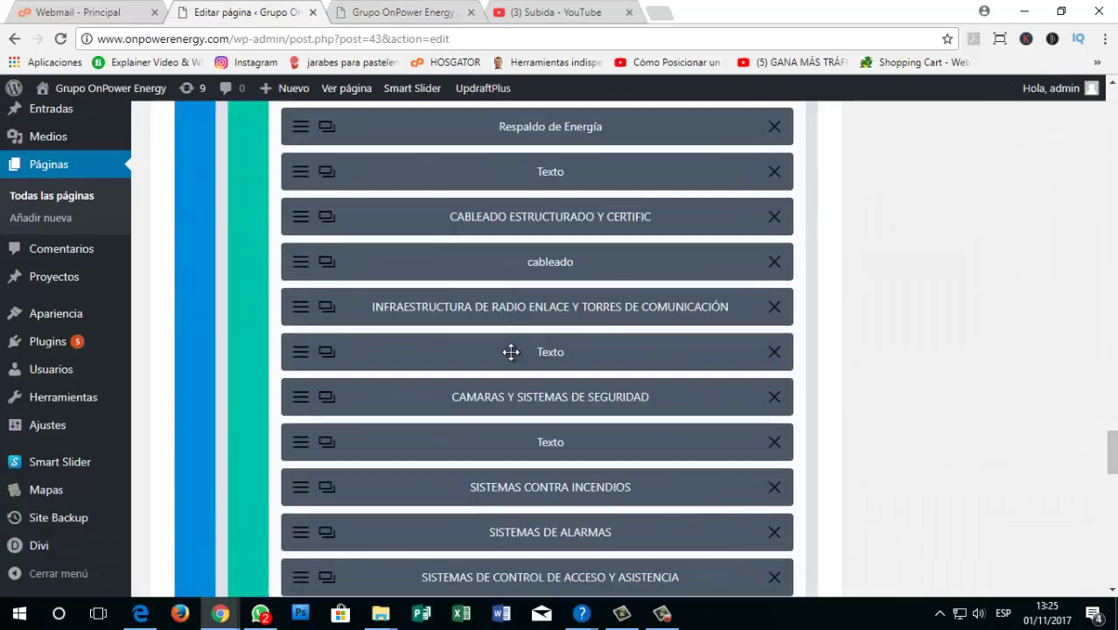
pyautogui.click(410, 11)
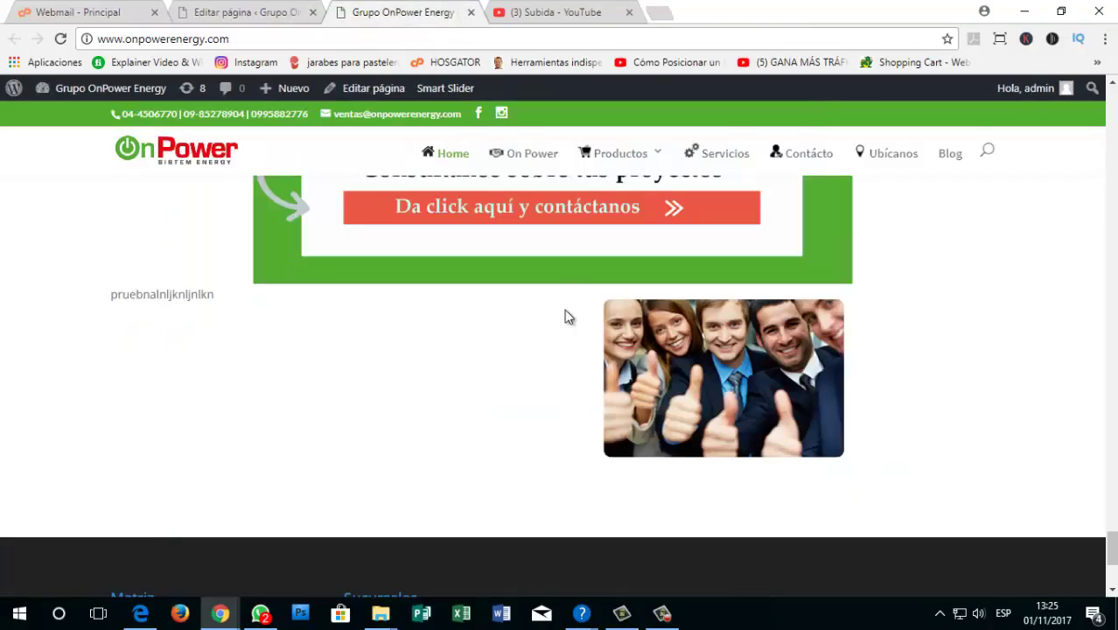
pyautogui.click(250, 12)
pyautogui.scroll(-1, 612, 311)
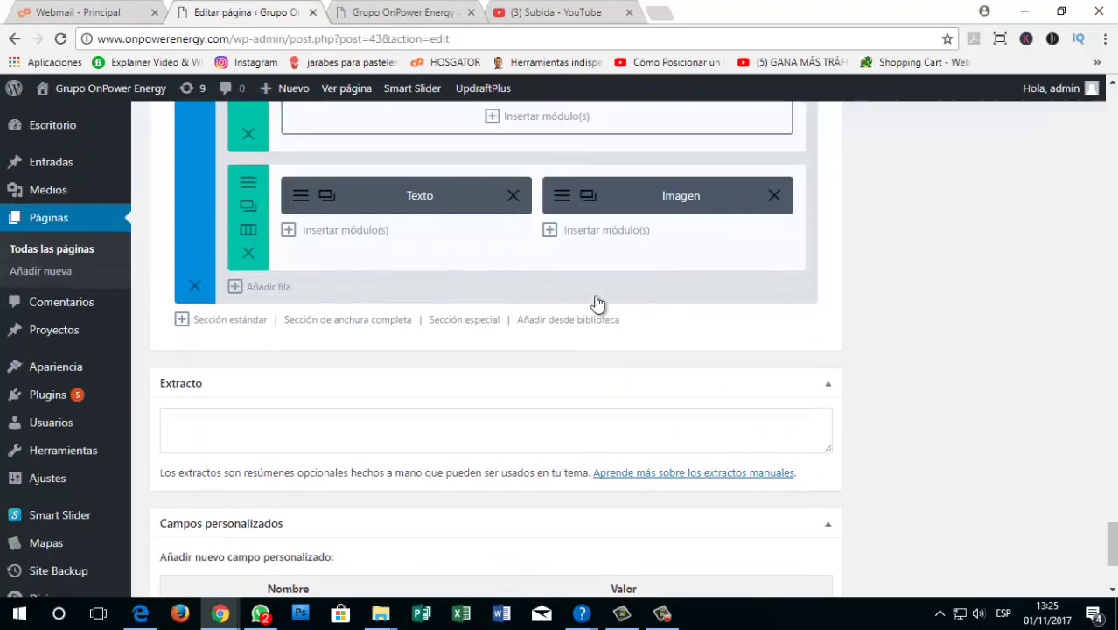
pyautogui.scroll(1, 595, 304)
pyautogui.scroll(1, 414, 320)
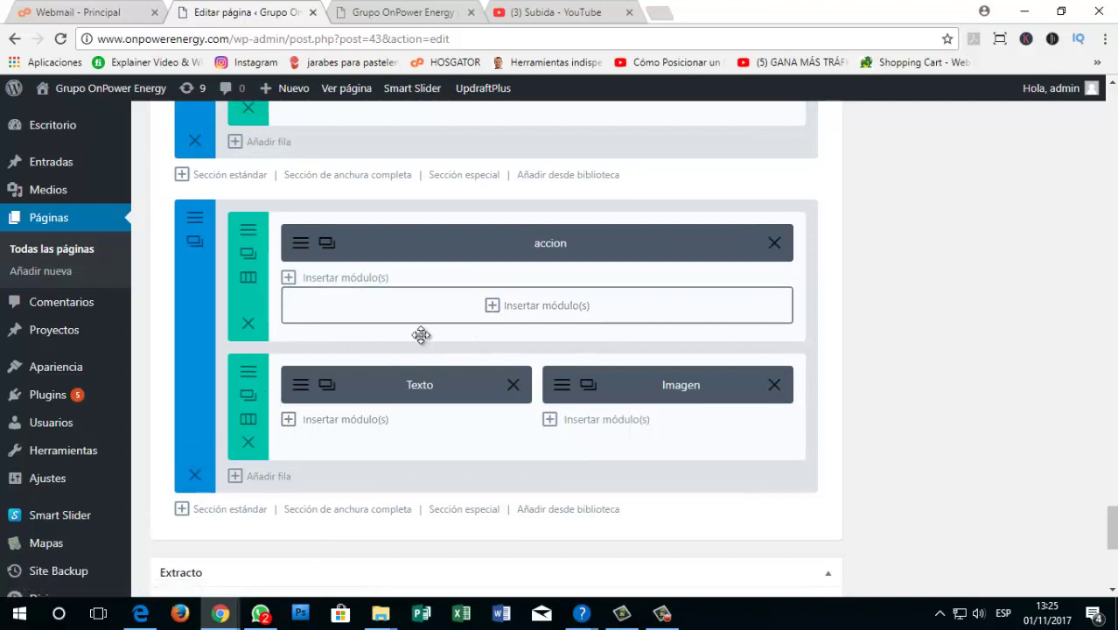
pyautogui.click(241, 481)
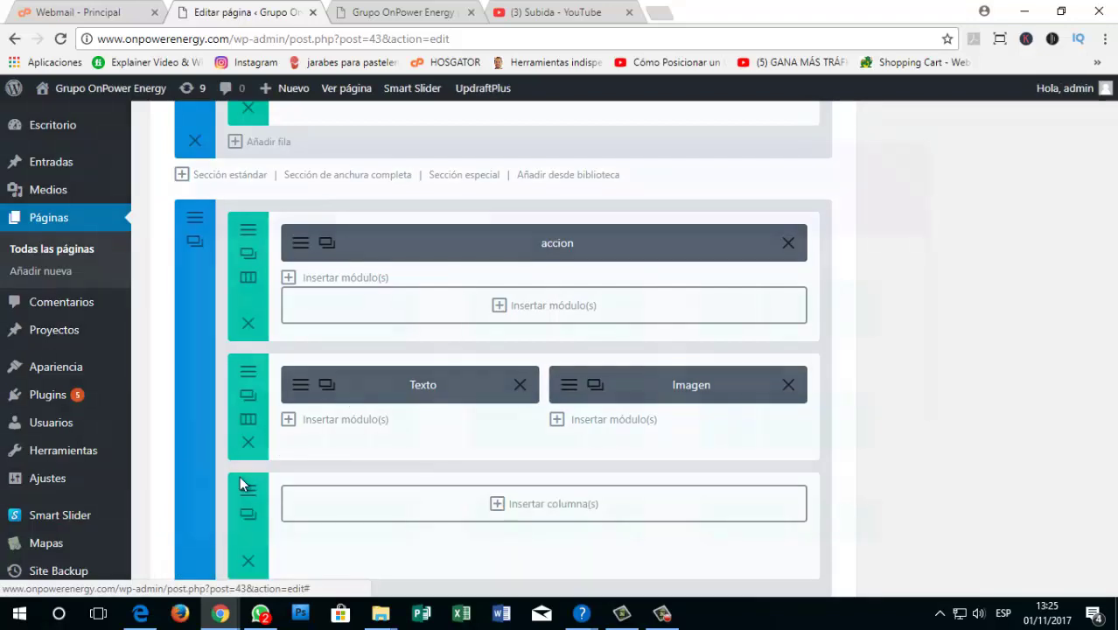
pyautogui.click(269, 310)
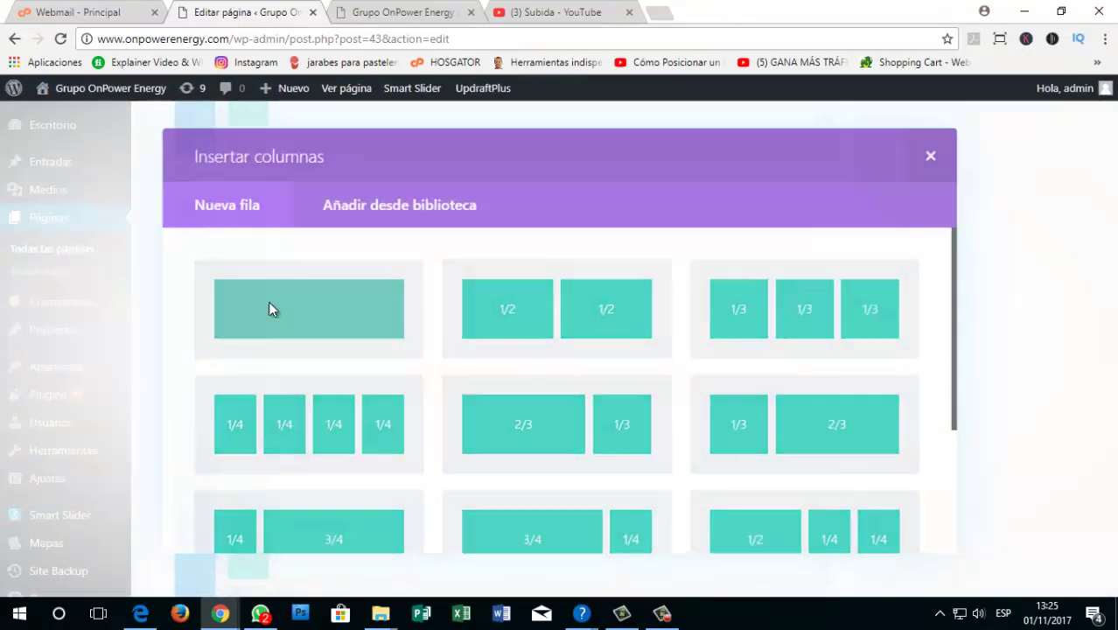
# Step: Insert a Separador module in the new full-width row with a height of 10 and save it
pyautogui.click(495, 505)
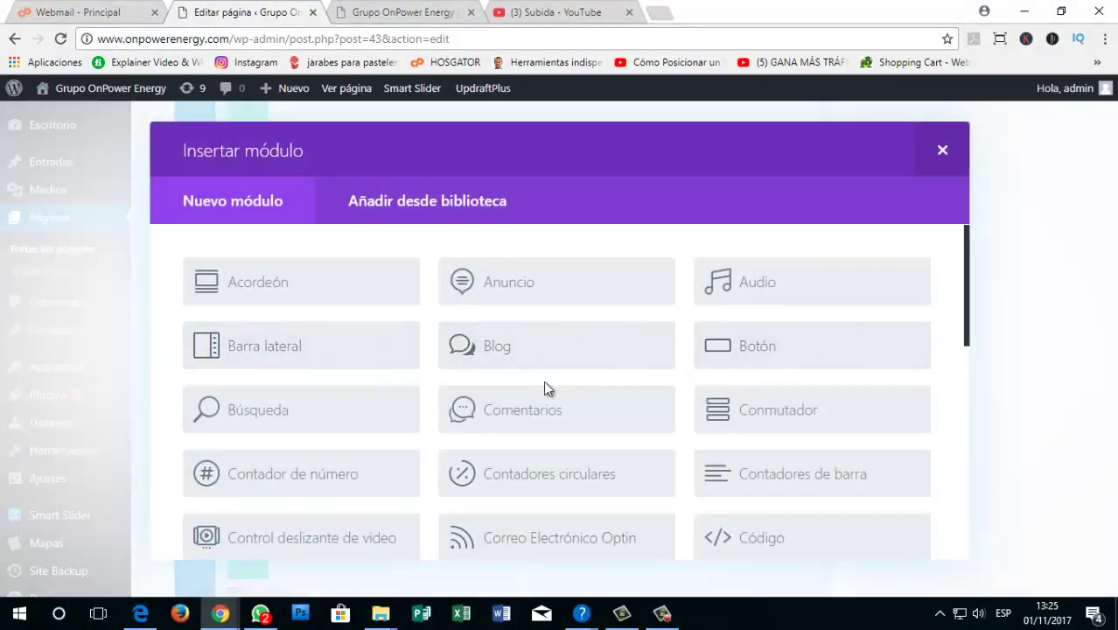
pyautogui.scroll(-1, 544, 385)
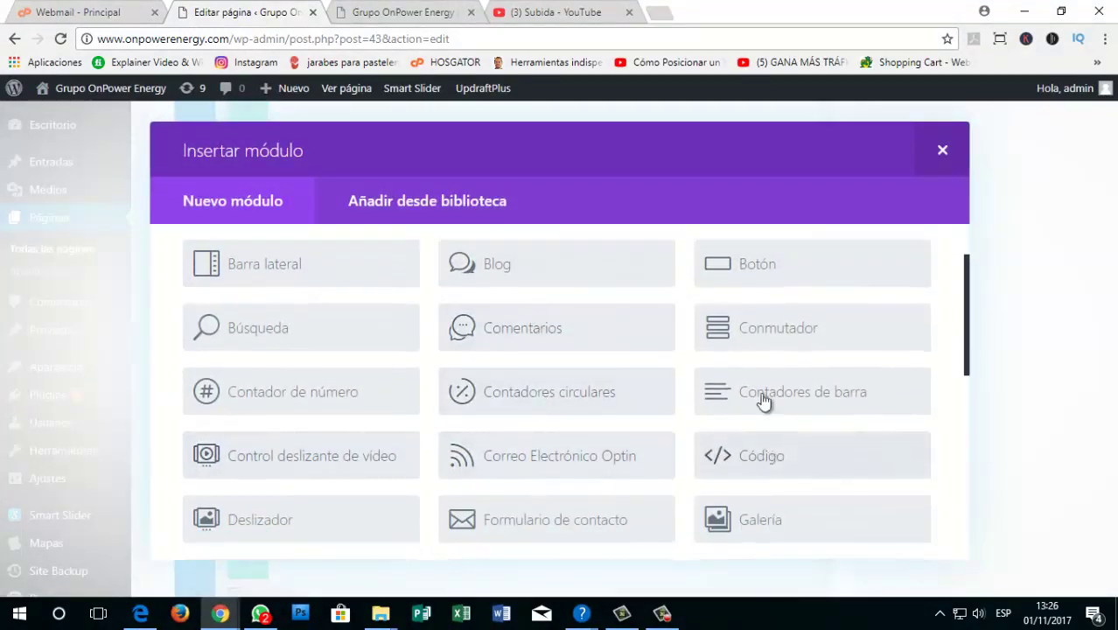
pyautogui.scroll(-1, 636, 407)
pyautogui.scroll(-3, 626, 410)
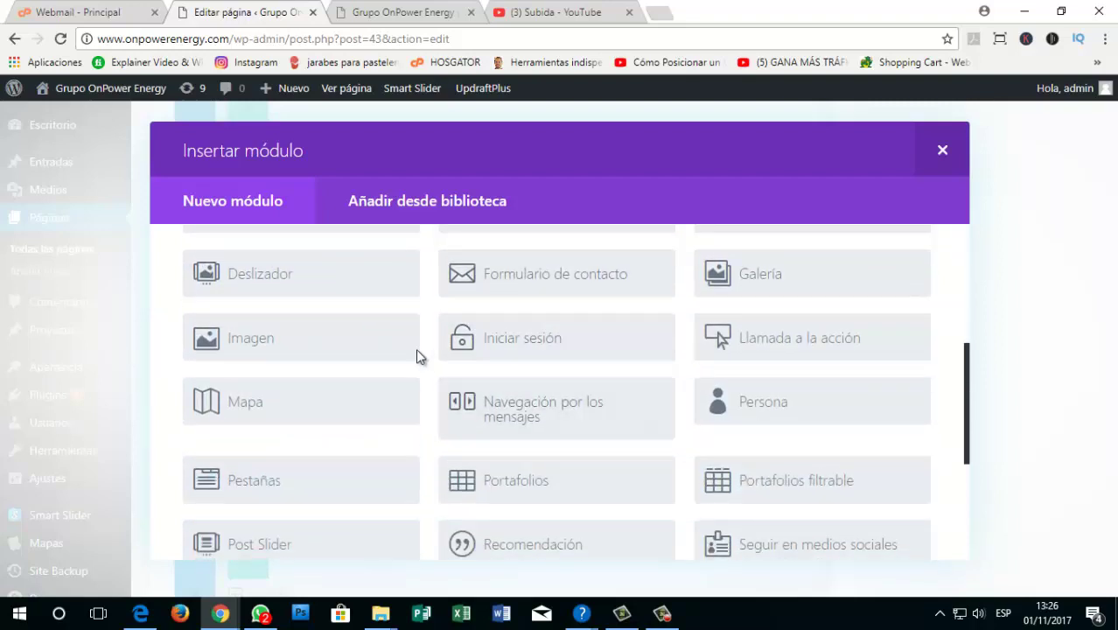
pyautogui.scroll(-2, 394, 363)
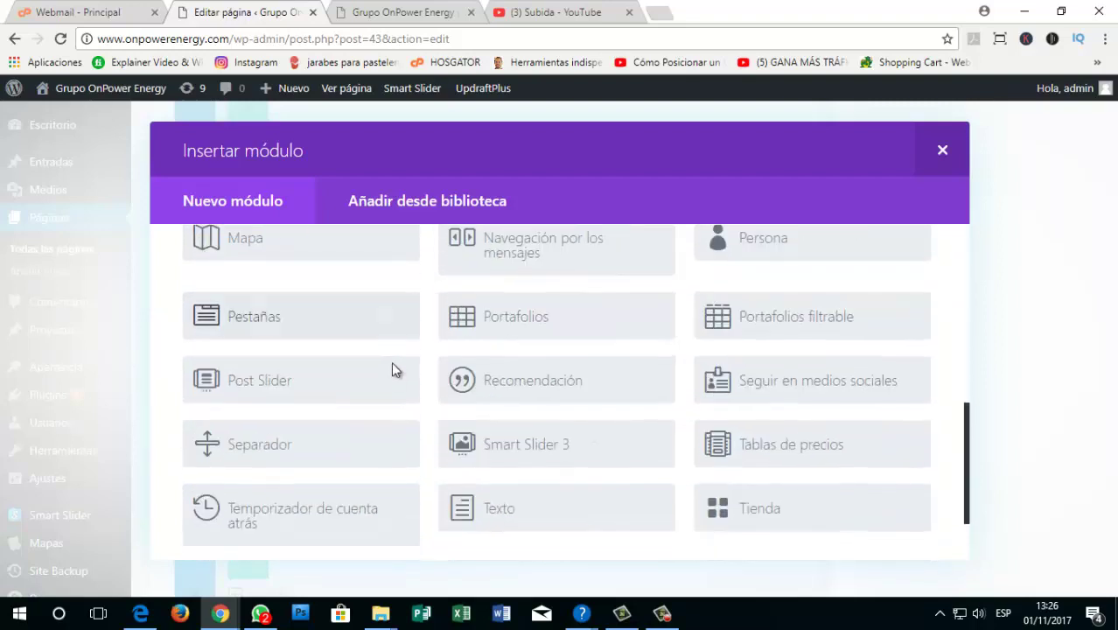
pyautogui.click(254, 448)
pyautogui.scroll(-3, 429, 437)
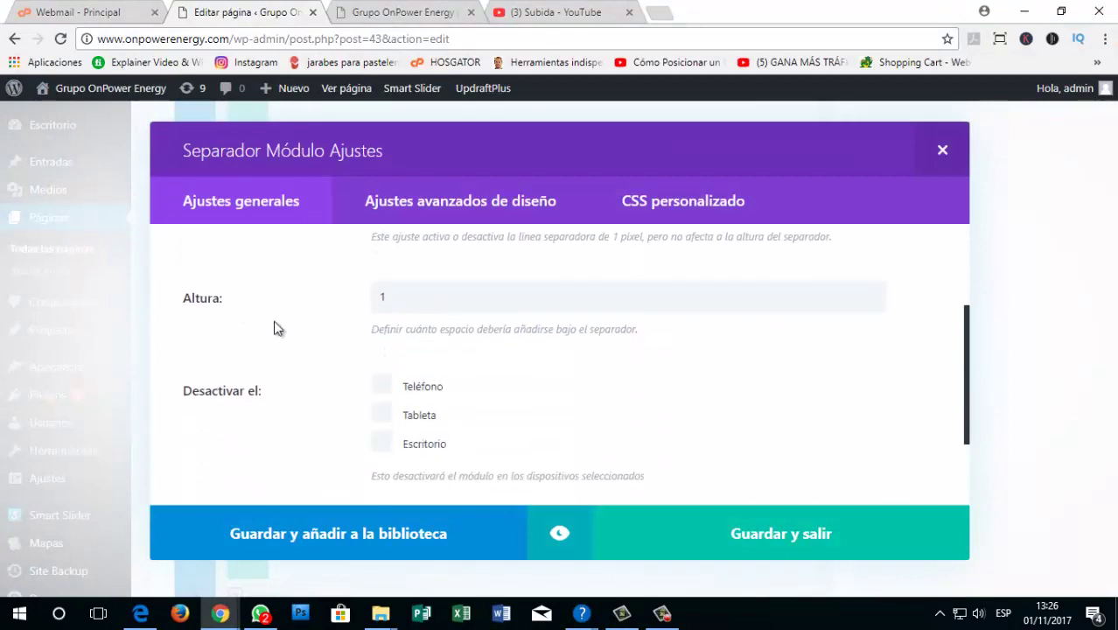
pyautogui.click(395, 292)
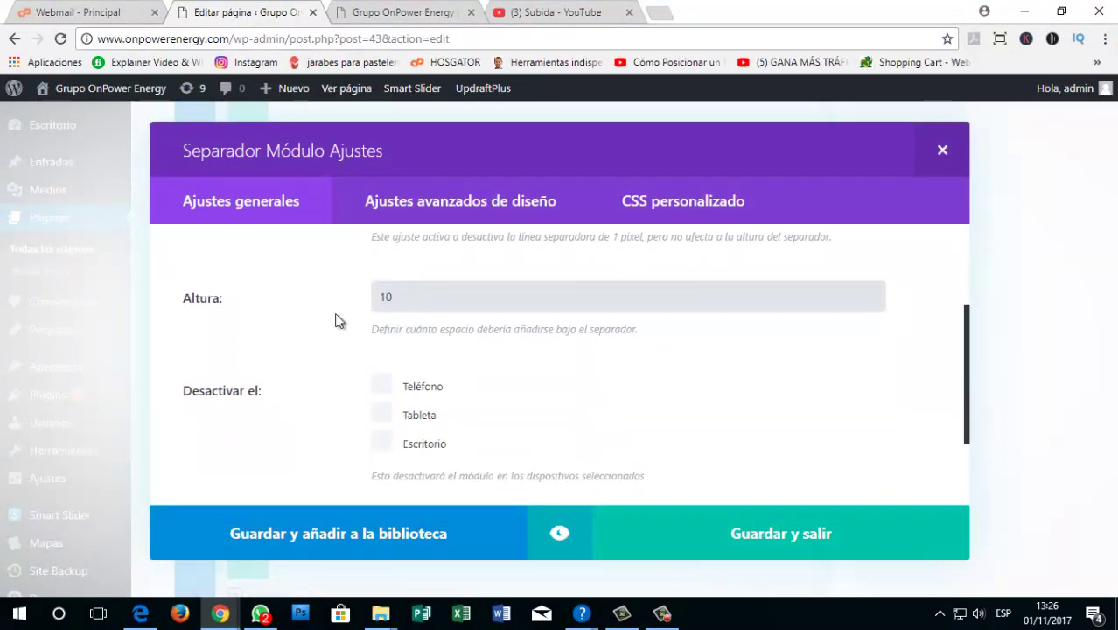
pyautogui.click(753, 535)
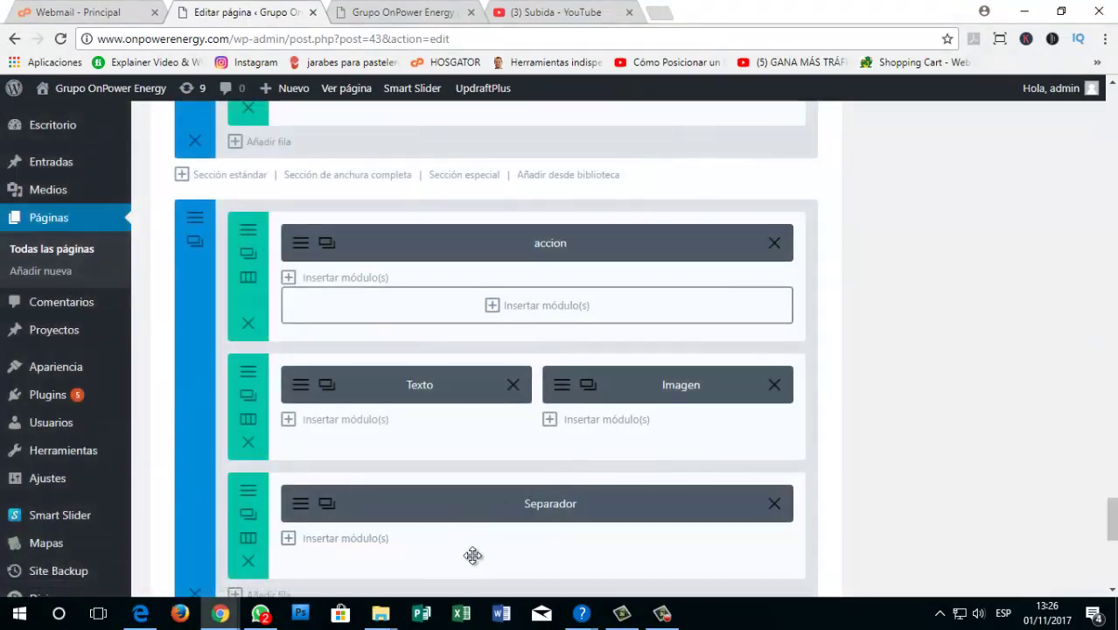
# Step: Move the Separador row between the accion row and the Texto and Imagen row
pyautogui.moveTo(477, 506); pyautogui.dragTo(489, 556)
pyautogui.moveTo(469, 527); pyautogui.dragTo(486, 493)
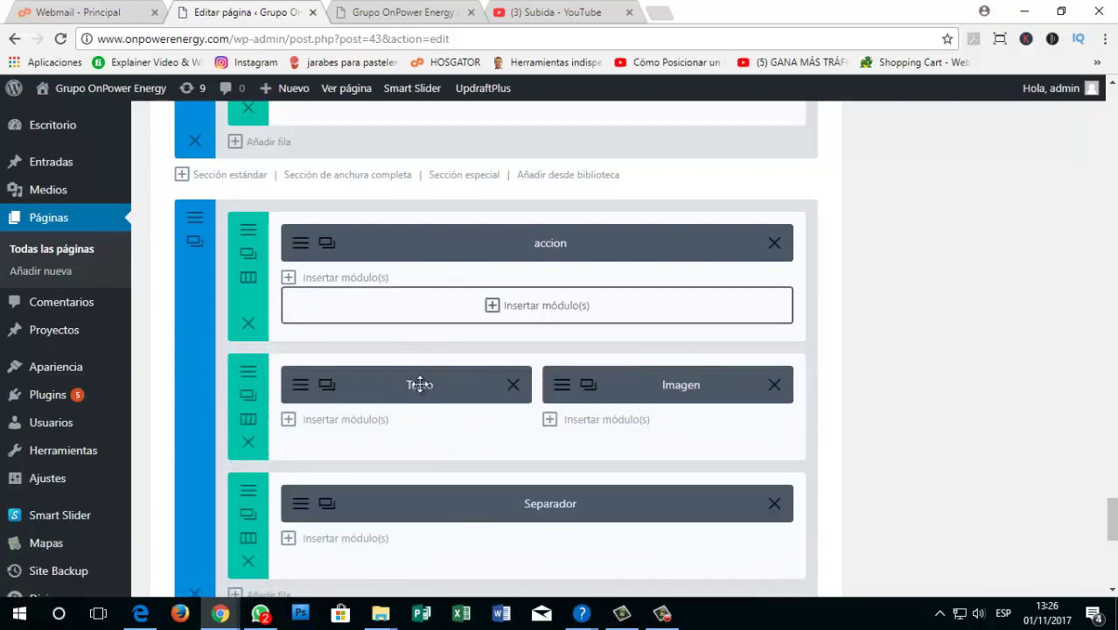
pyautogui.click(407, 12)
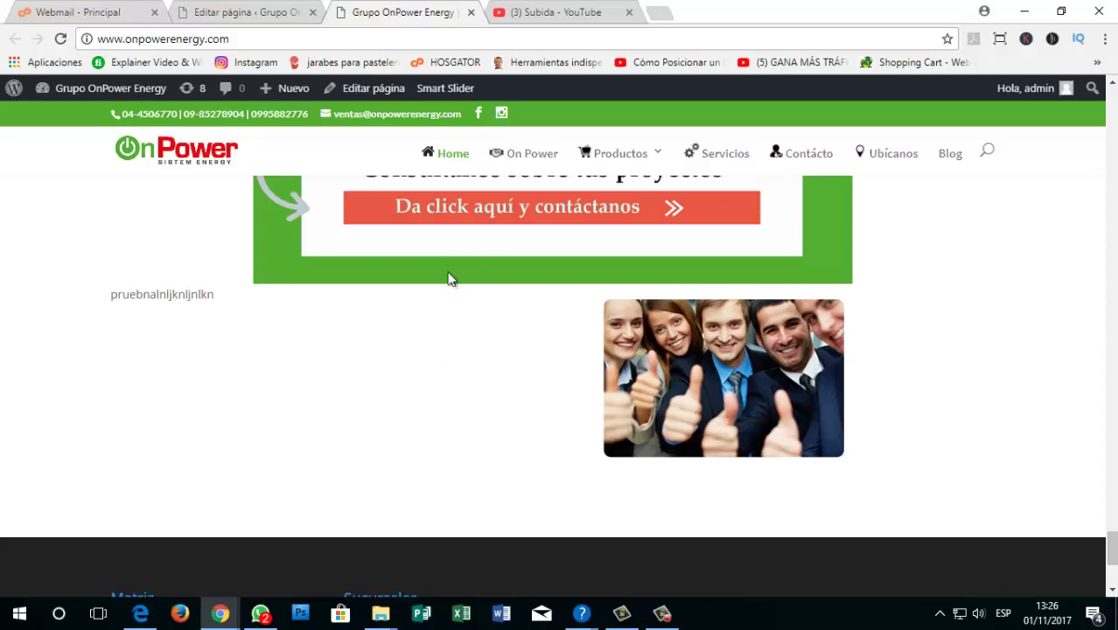
pyautogui.click(285, 15)
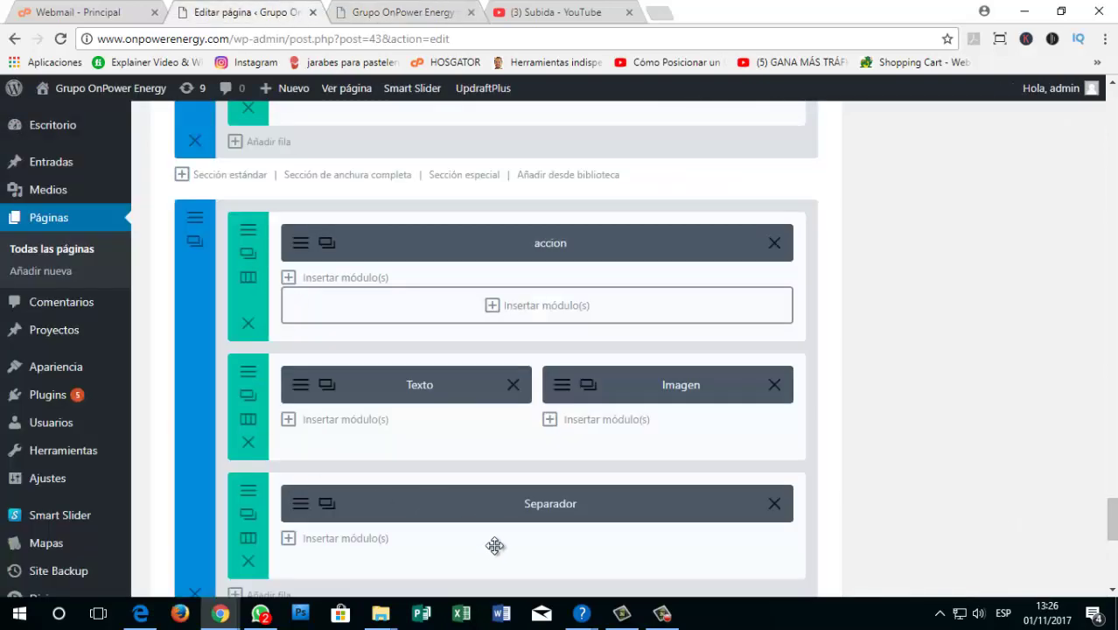
pyautogui.moveTo(488, 509); pyautogui.dragTo(495, 424)
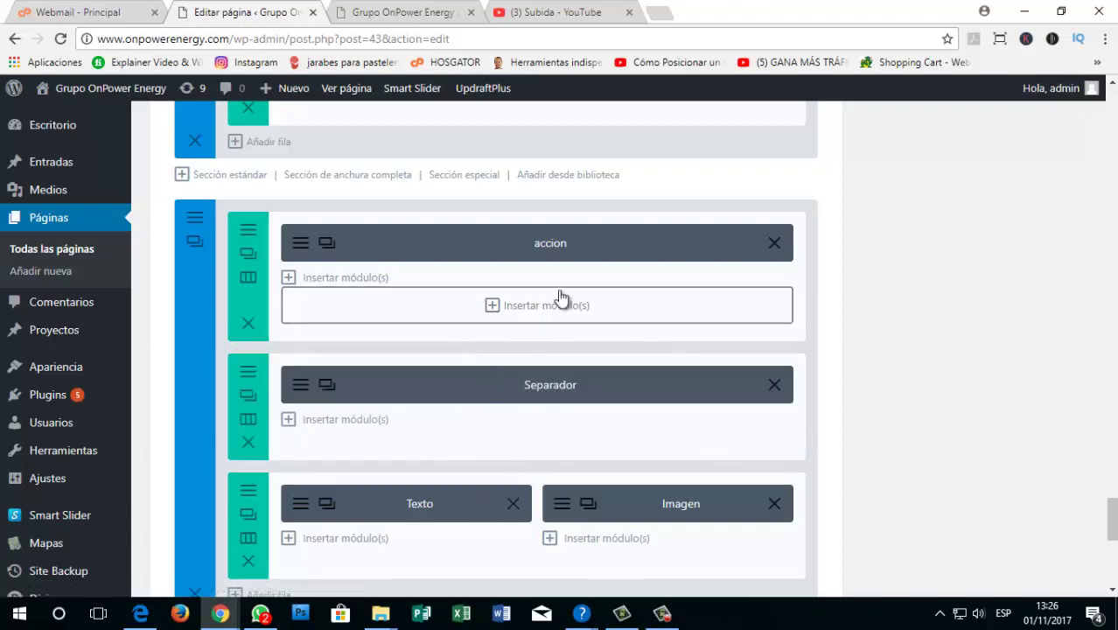
# Step: Update the Home page, then reload the live site to check the spacing between the banner and the text and image
pyautogui.moveTo(1109, 524); pyautogui.dragTo(1091, 133)
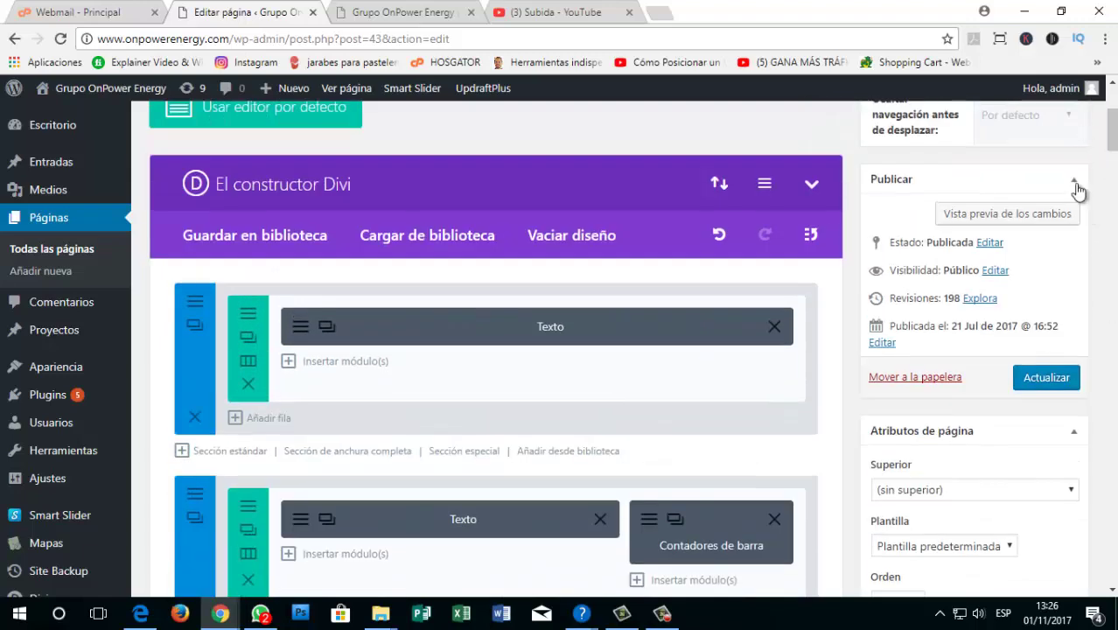
pyautogui.click(1043, 383)
pyautogui.click(419, 11)
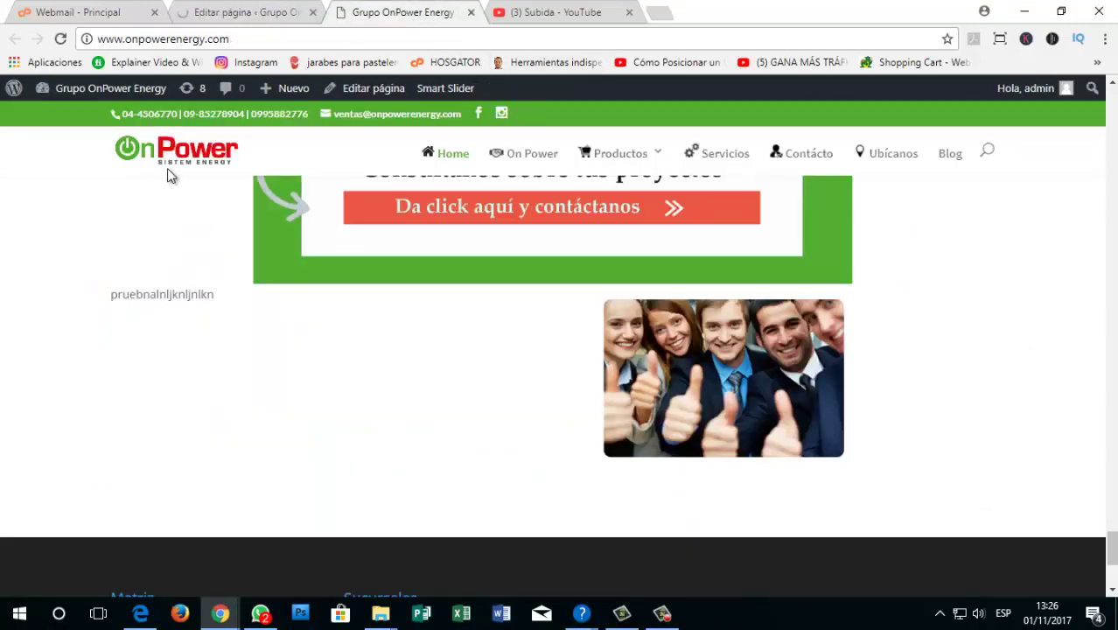
pyautogui.press('F5')
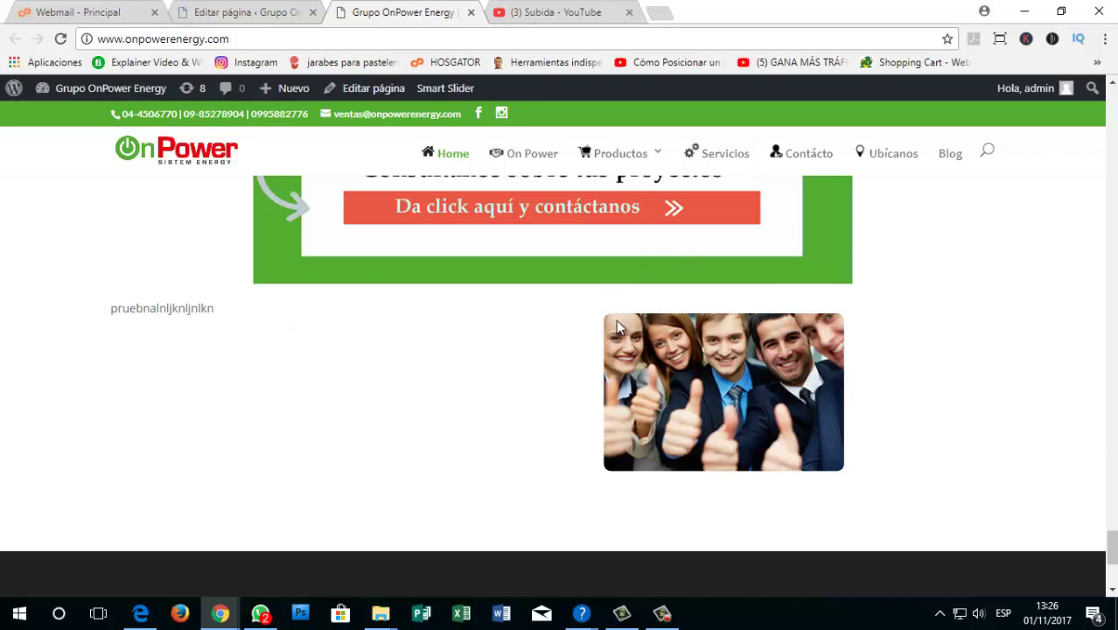
# Step: Back in the page editor, set the height of the Separador module in the last section to 20 and save it
pyautogui.click(277, 11)
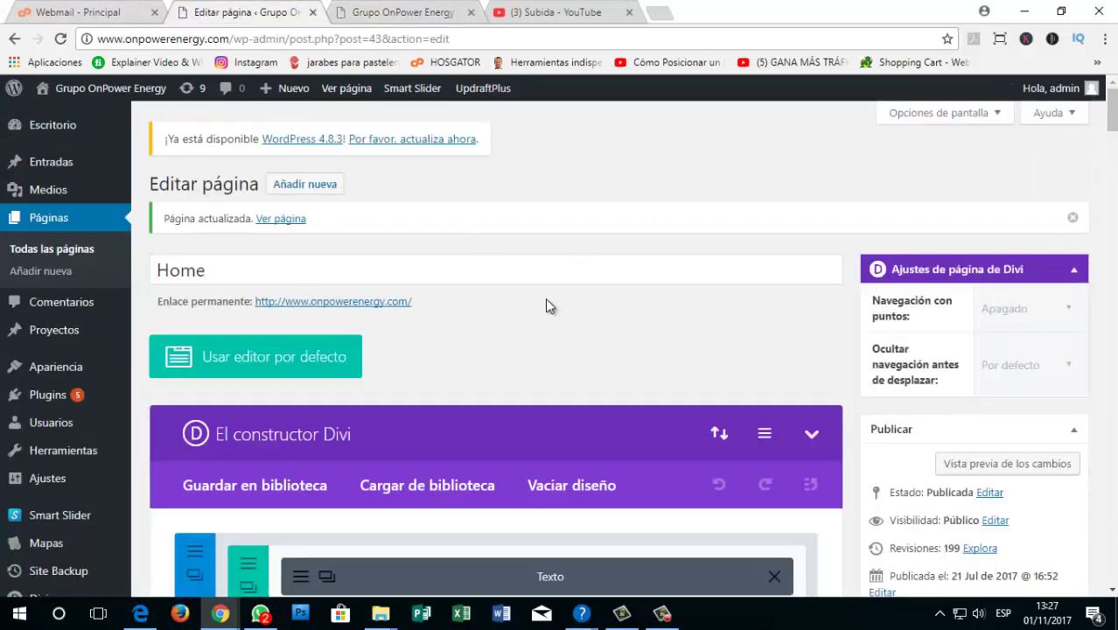
pyautogui.scroll(-10, 547, 350)
pyautogui.scroll(-15, 706, 399)
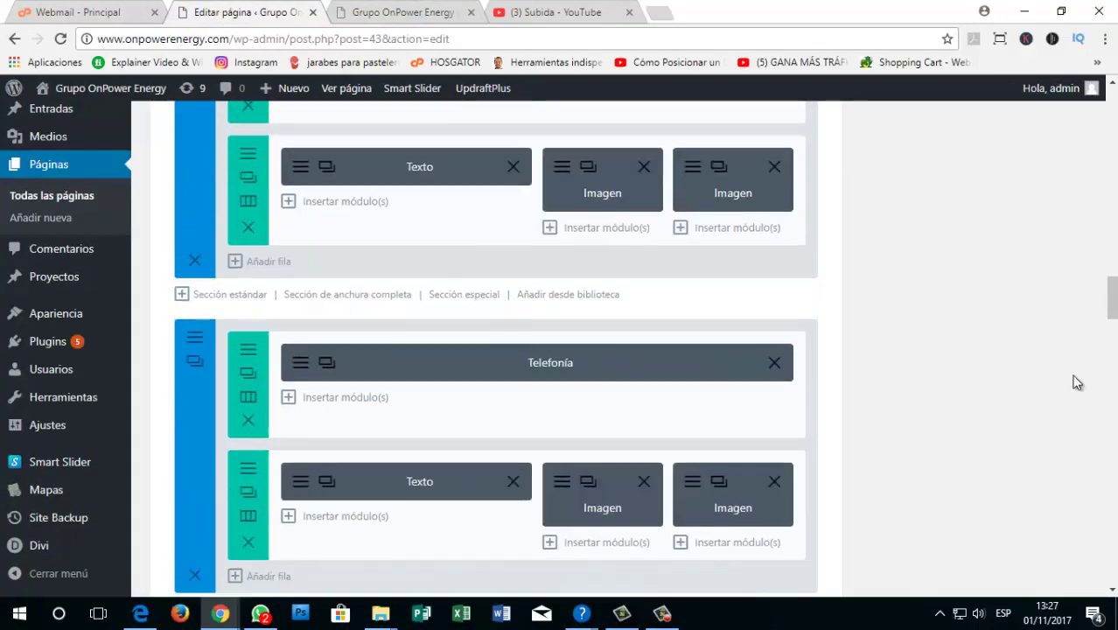
pyautogui.scroll(-5, 683, 404)
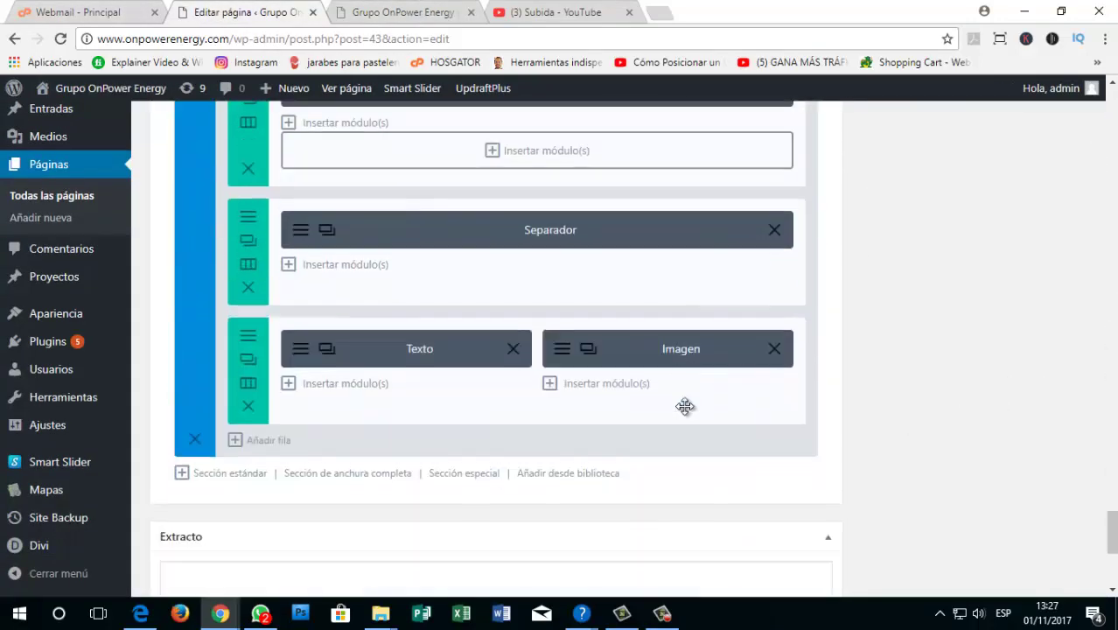
pyautogui.click(299, 224)
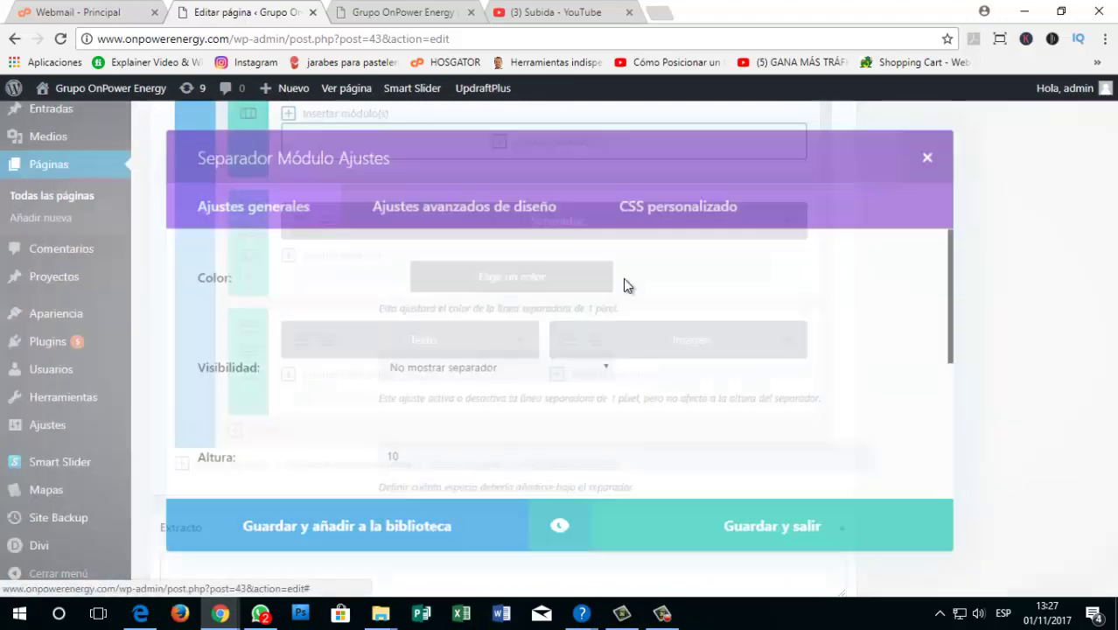
pyautogui.scroll(-3, 623, 278)
pyautogui.doubleClick(404, 300)
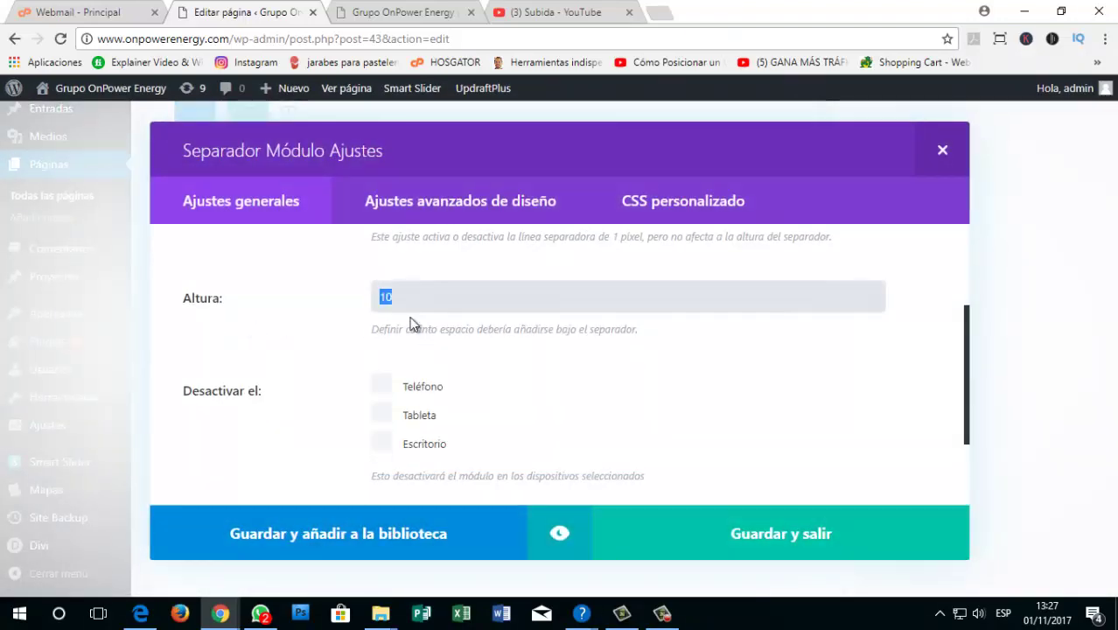
pyautogui.write('20')
pyautogui.scroll(-3, 411, 324)
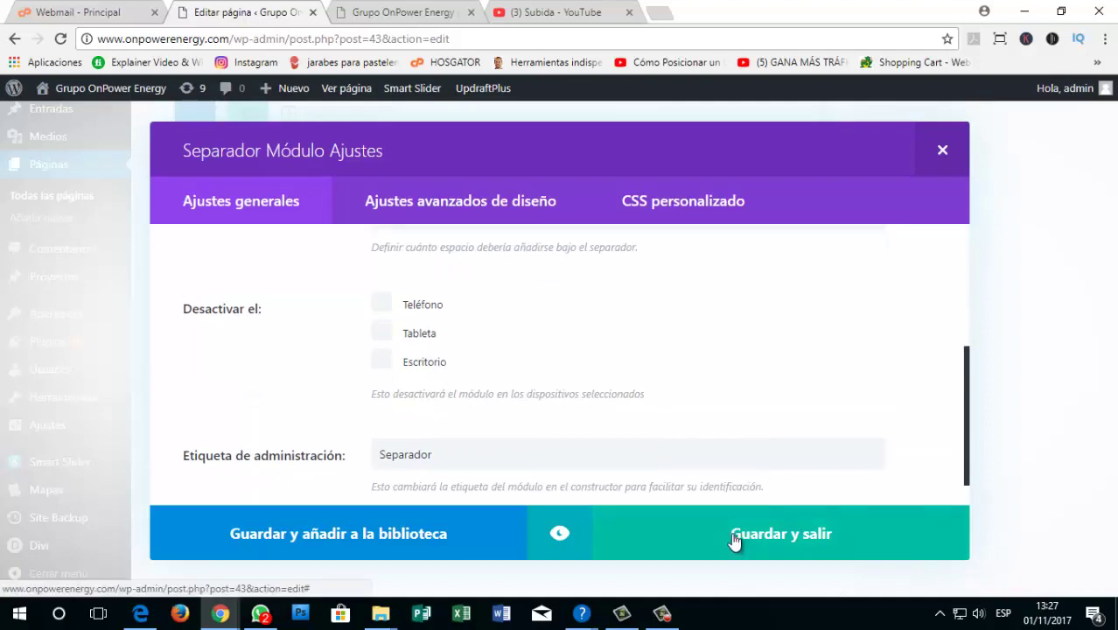
pyautogui.click(740, 530)
pyautogui.scroll(3, 1052, 450)
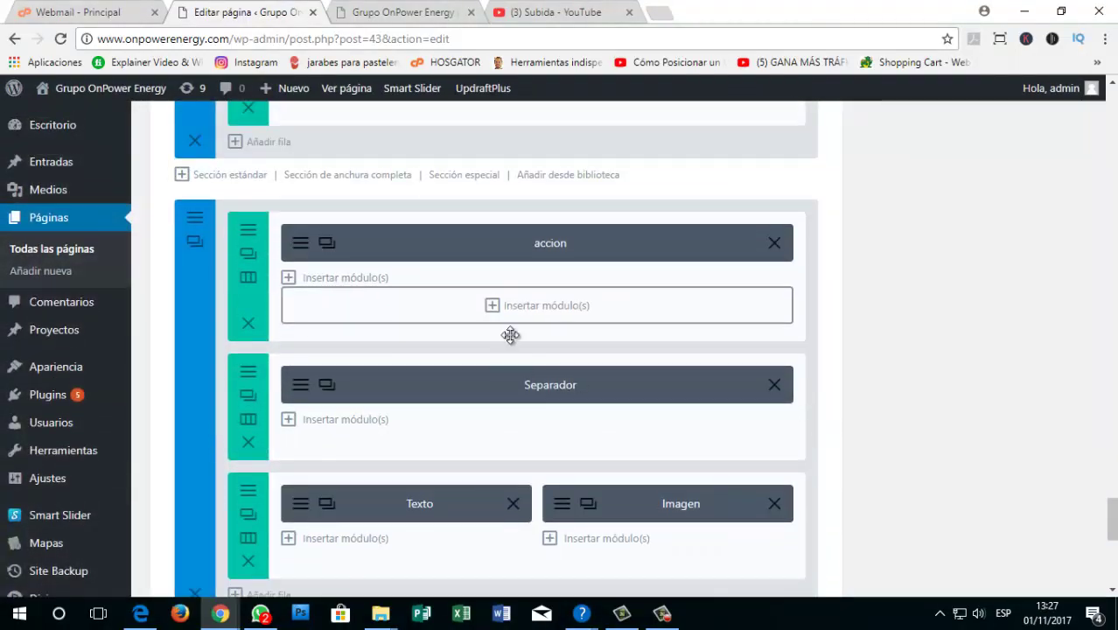
pyautogui.hotkey('ctrl', 'Tab')
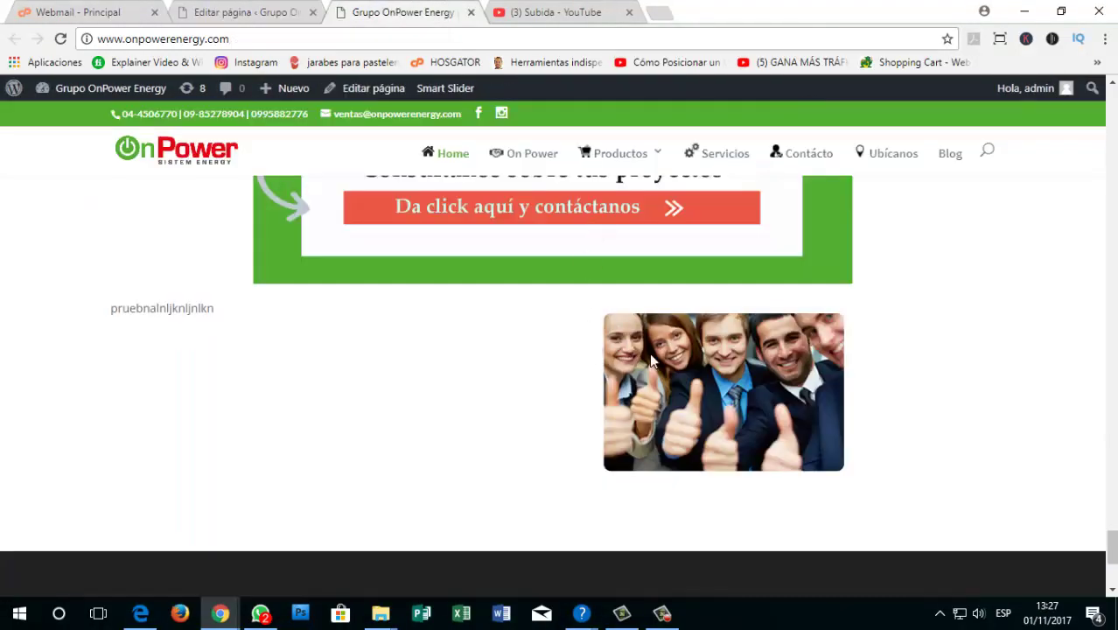
pyautogui.click(296, 9)
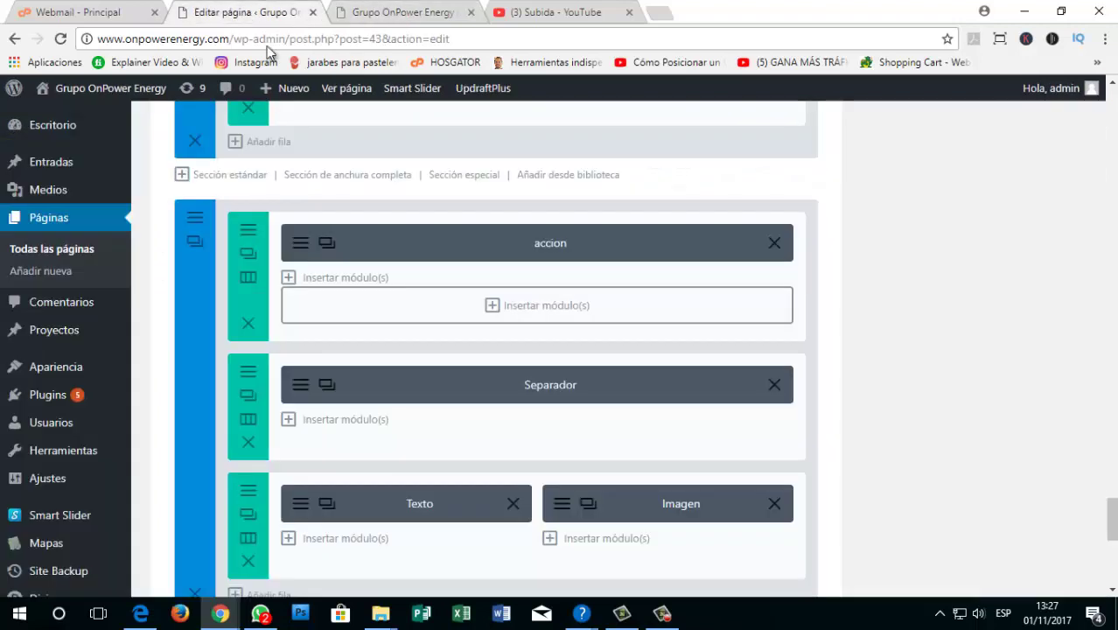
# Step: Delete the Separador row and the Texto and Imagen row from the last section, keeping the accion row
pyautogui.scroll(-1, 388, 328)
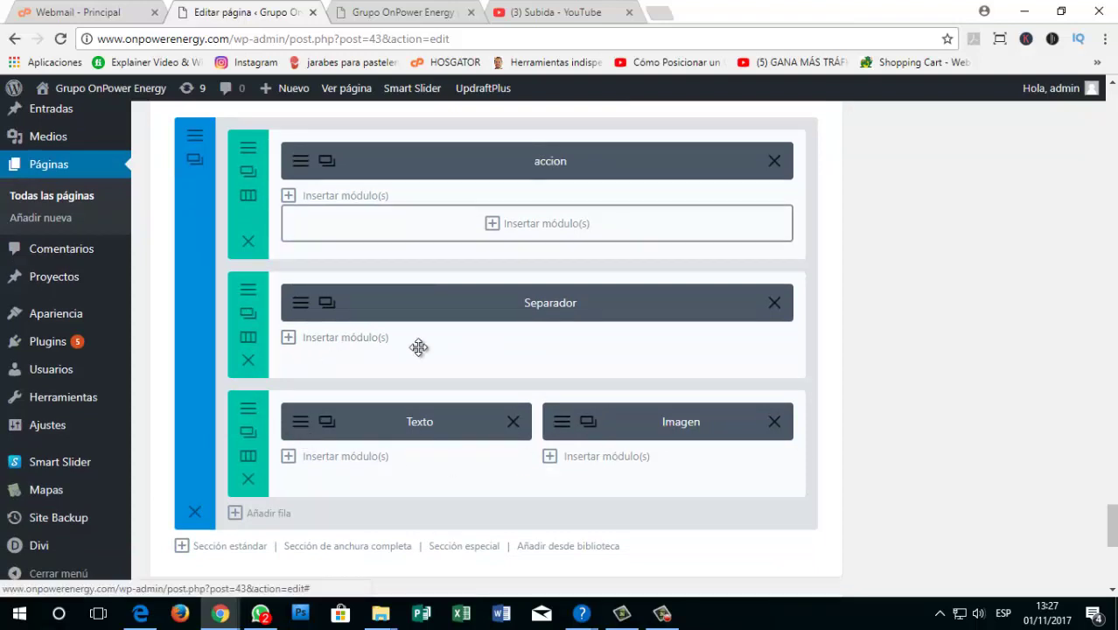
pyautogui.click(250, 361)
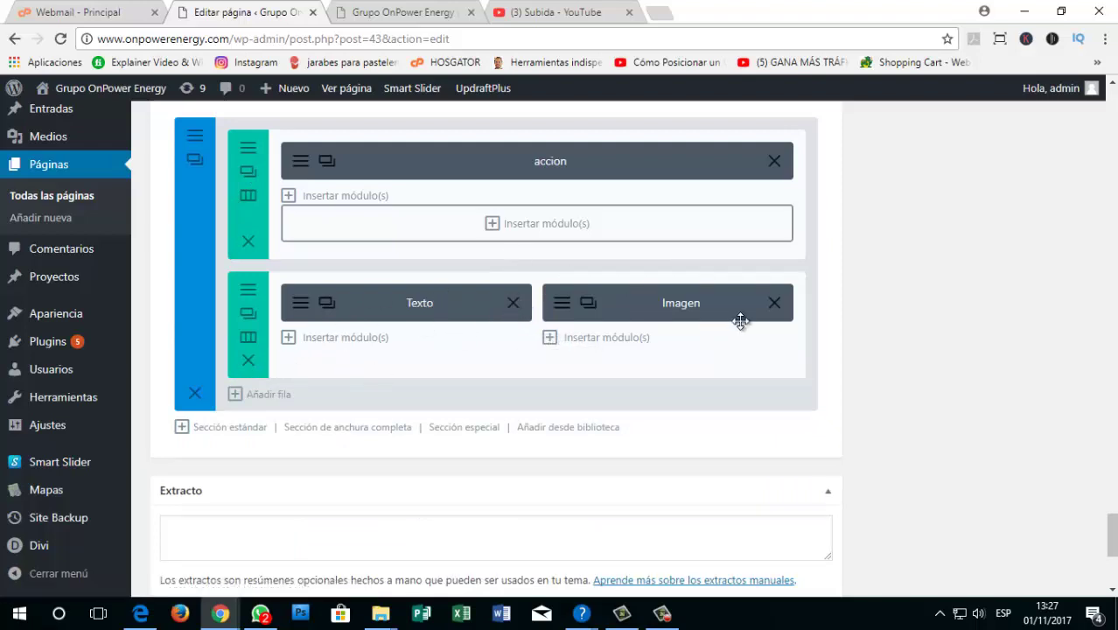
pyautogui.click(249, 362)
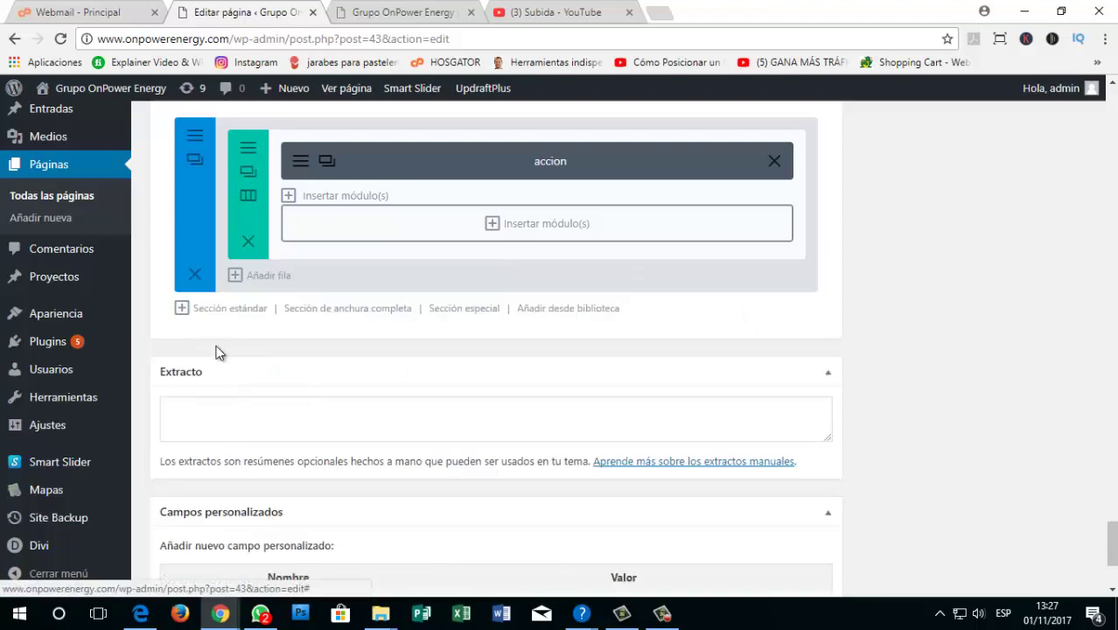
# Step: Update the Home page and reload the live site to check the area below the contact banner
pyautogui.scroll(15, 846, 261)
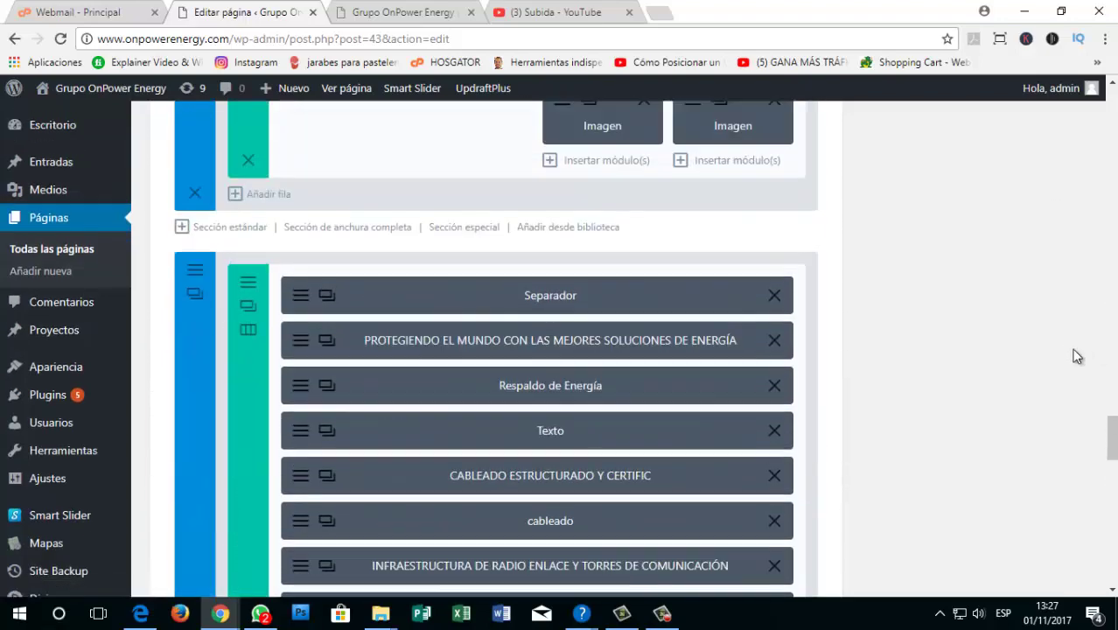
pyautogui.scroll(5, 846, 262)
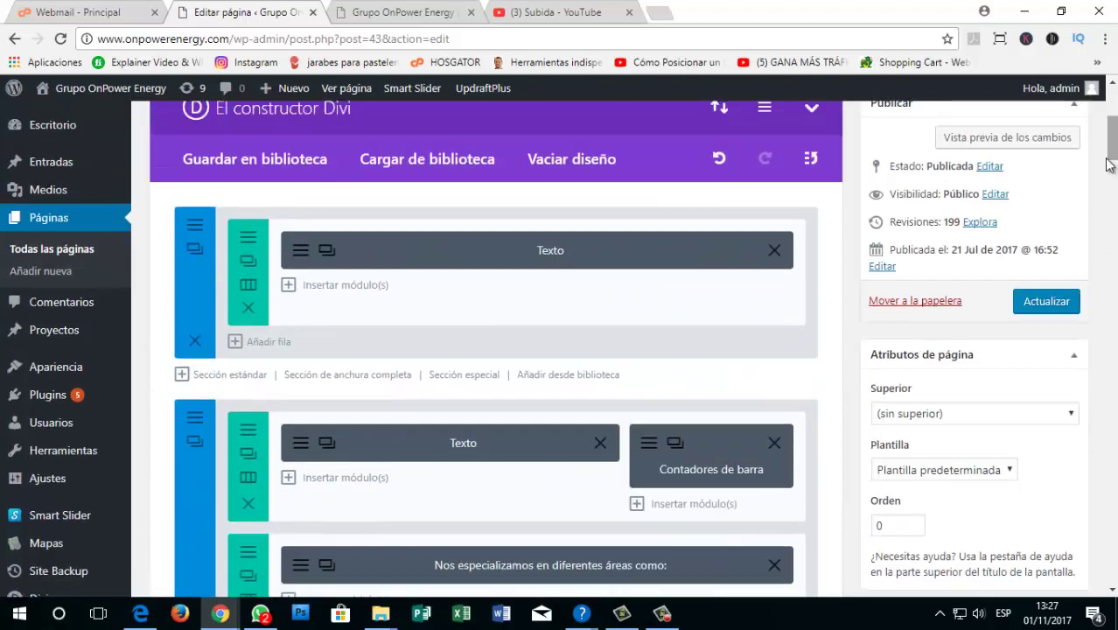
pyautogui.click(1043, 303)
pyautogui.click(438, 12)
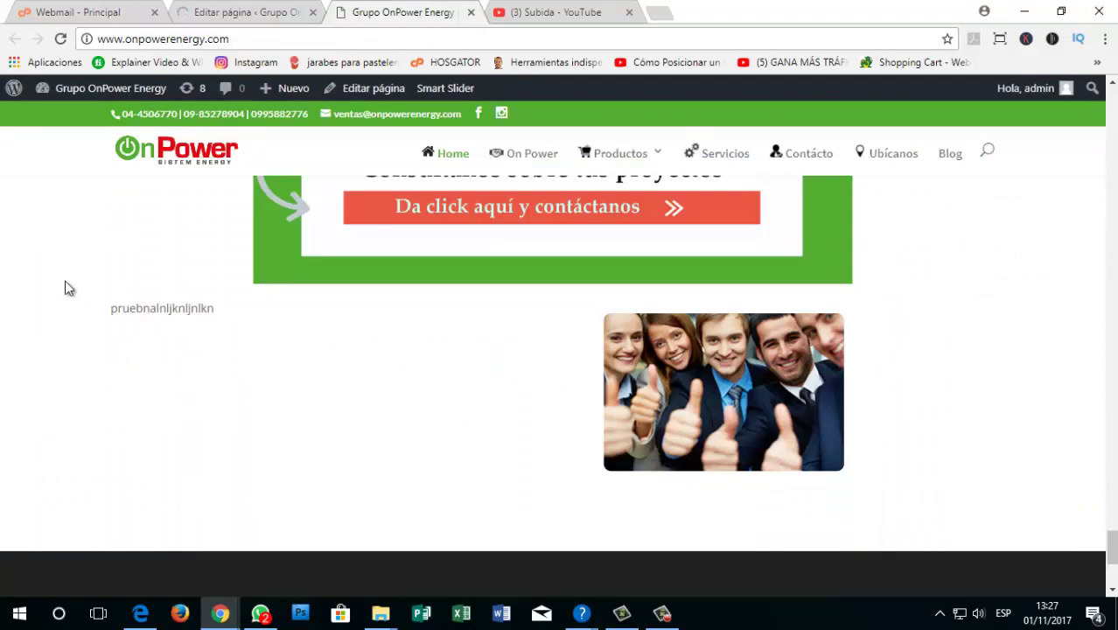
pyautogui.press('F5')
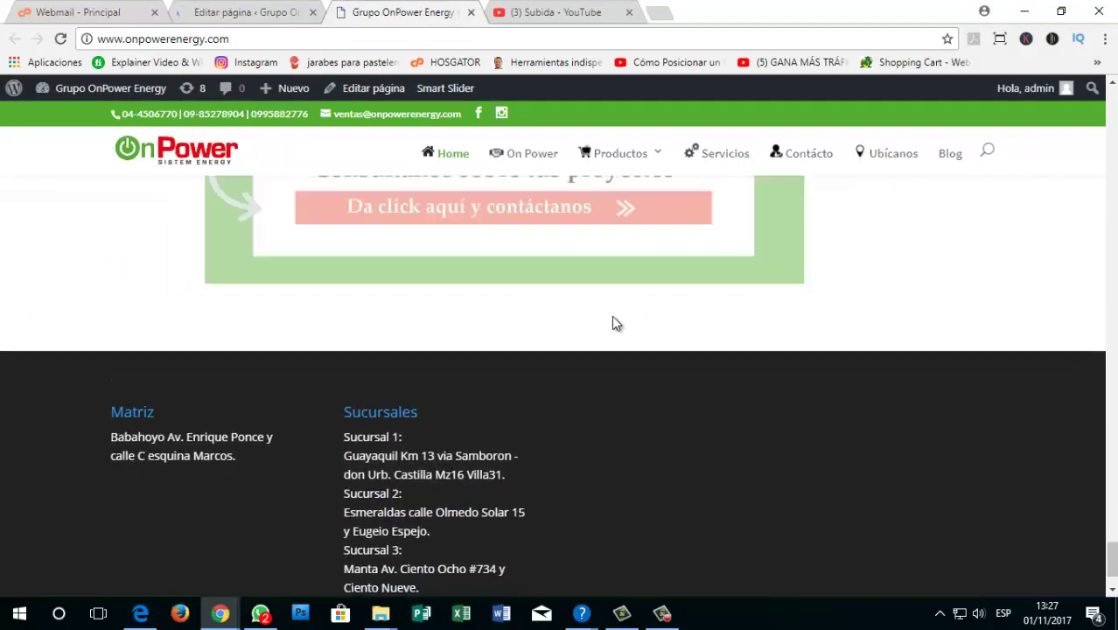
pyautogui.scroll(1, 616, 321)
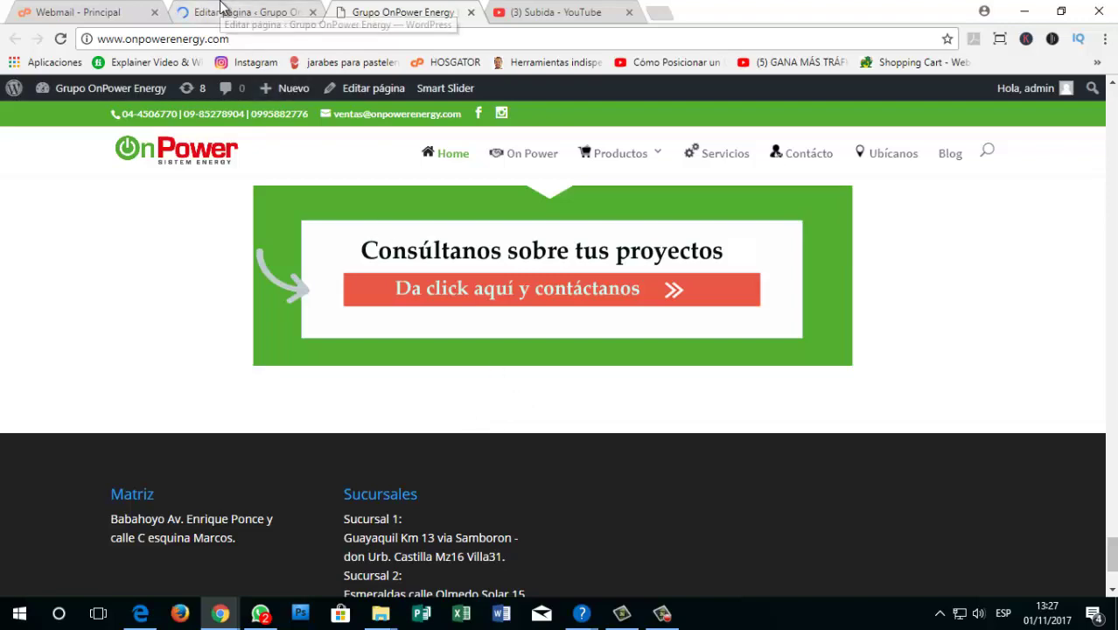
# Step: Browse the live home page and view the product pages listed under Productos
pyautogui.click(194, 8)
pyautogui.scroll(-5, 560, 301)
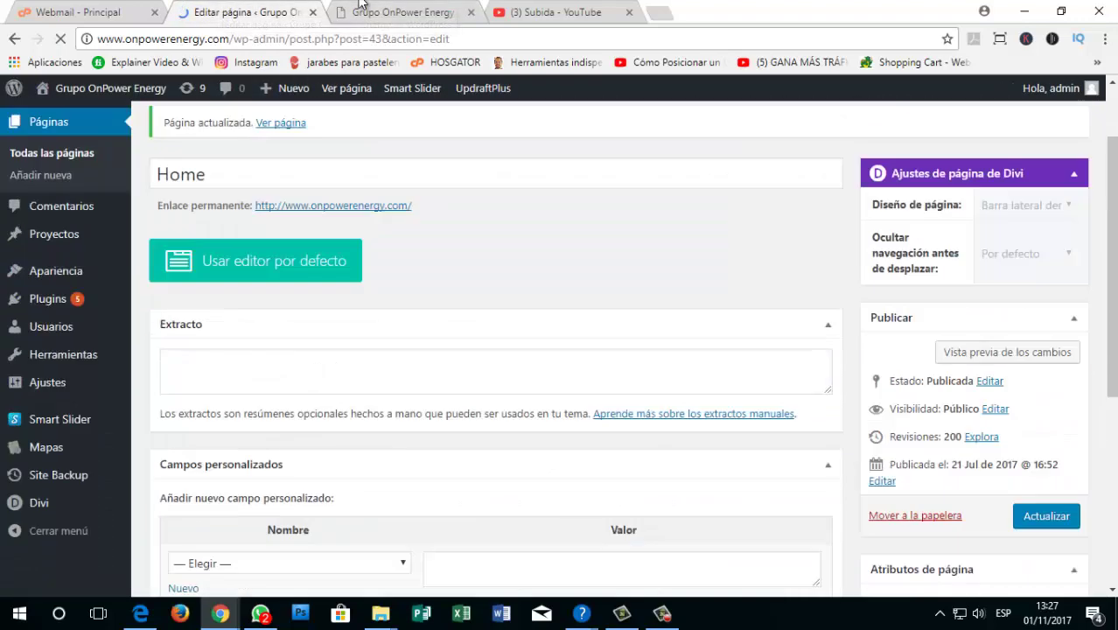
pyautogui.click(402, 12)
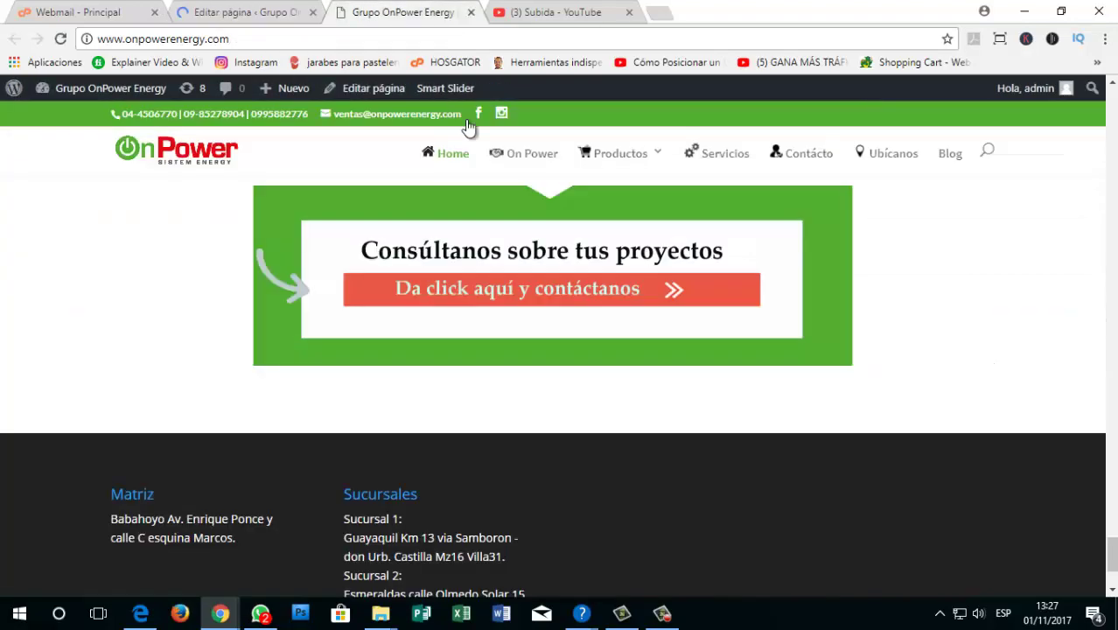
pyautogui.scroll(15, 697, 191)
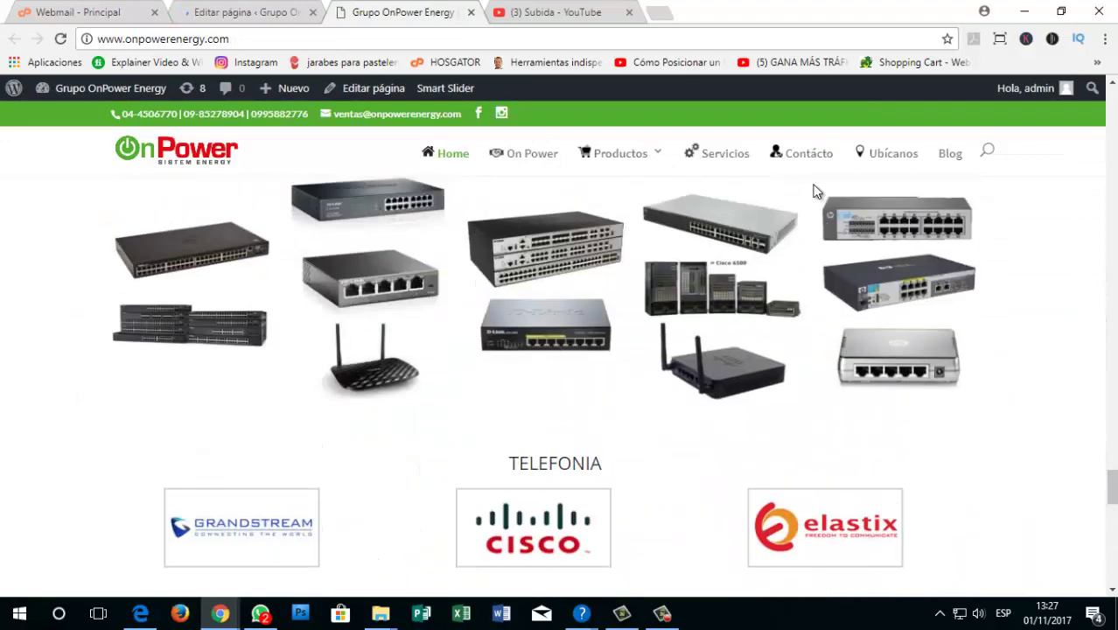
pyautogui.moveTo(655, 162)
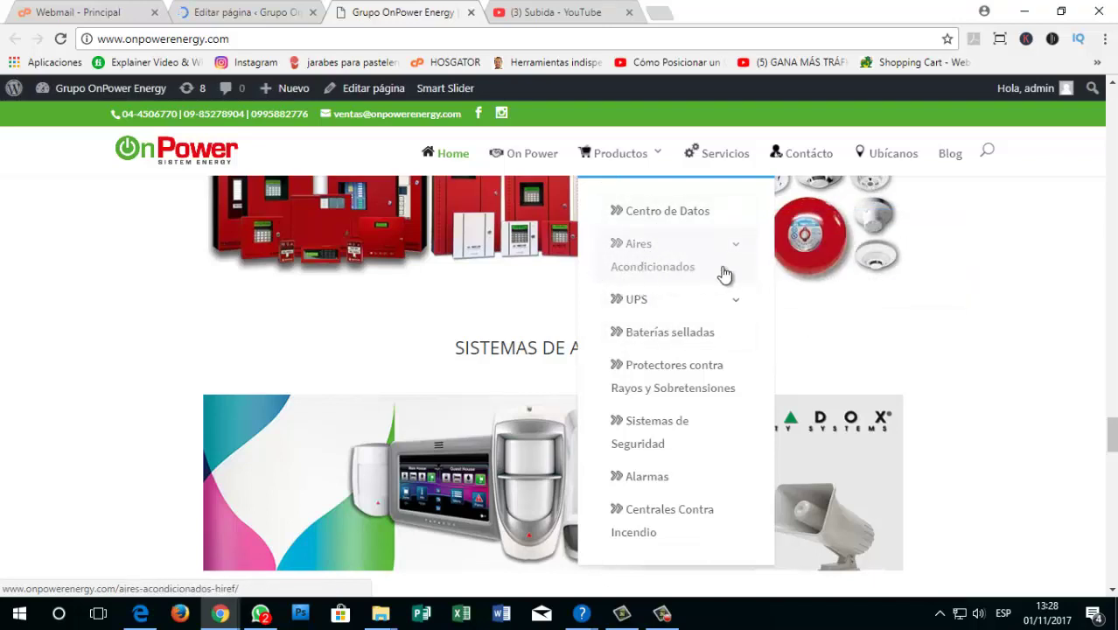
# Step: From the list of all pages, open Aires Acondicionados HIREF for editing and view its Divi builder layout
pyautogui.click(239, 13)
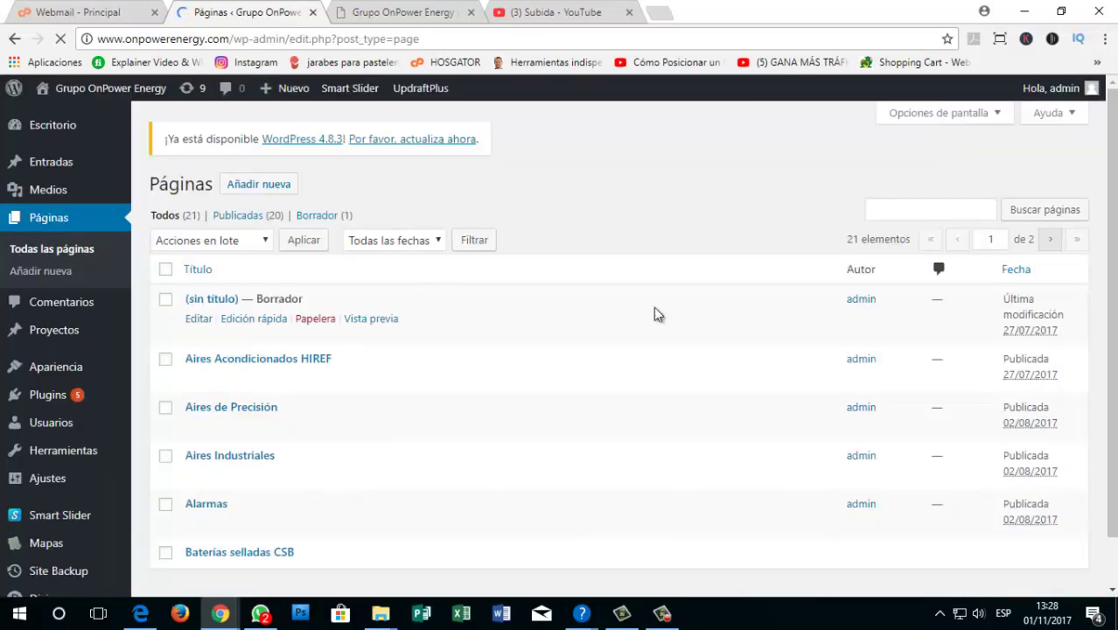
pyautogui.scroll(-1, 812, 311)
pyautogui.scroll(-1, 812, 311)
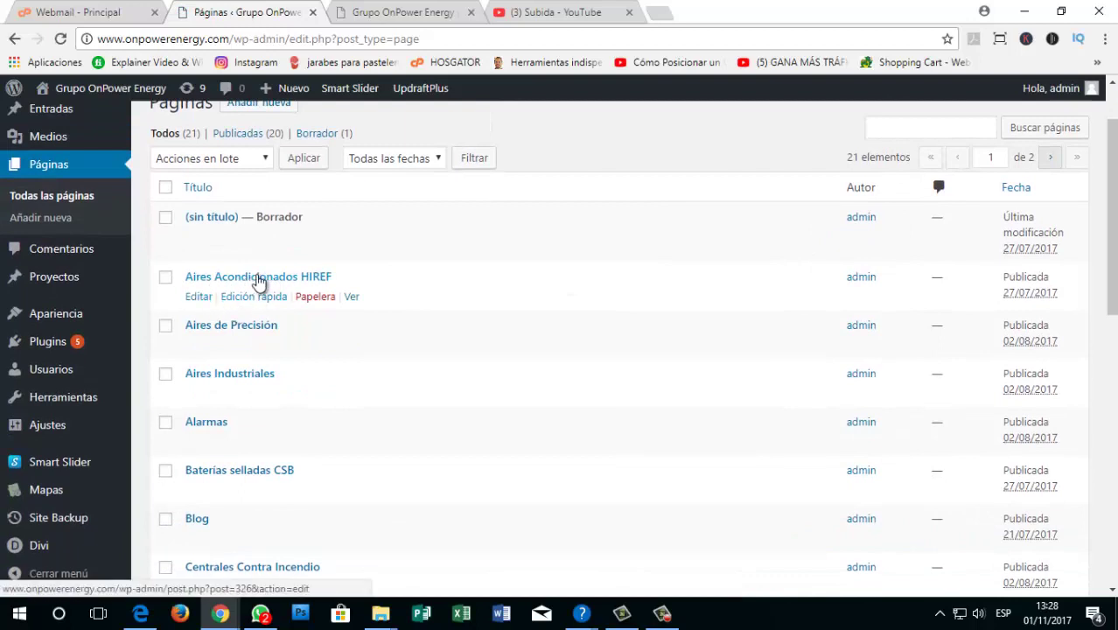
pyautogui.click(245, 278)
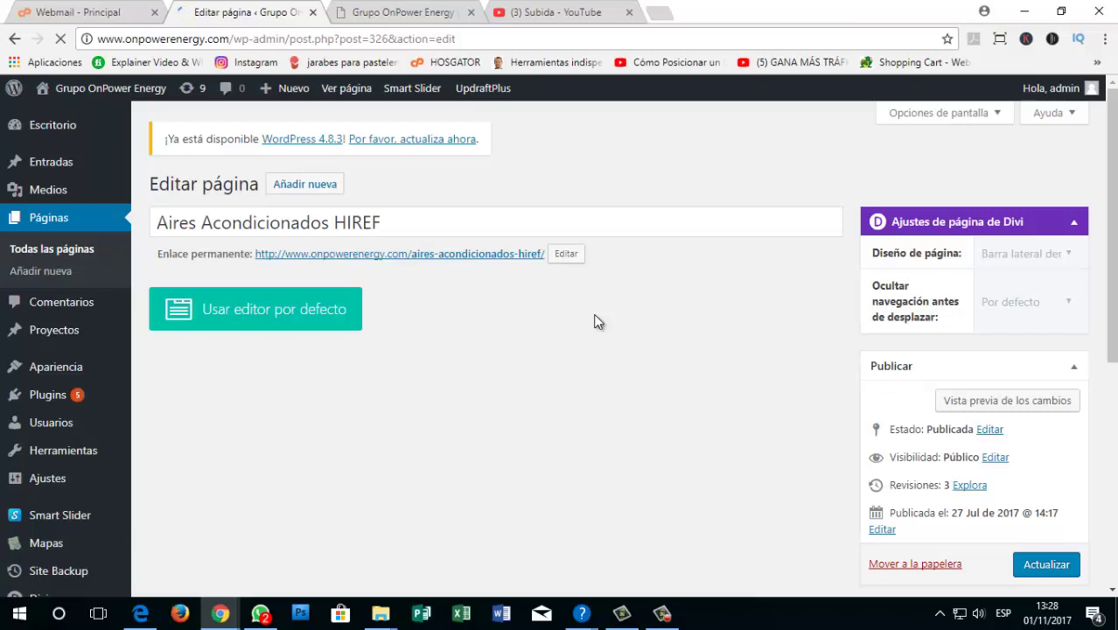
pyautogui.scroll(-2, 612, 332)
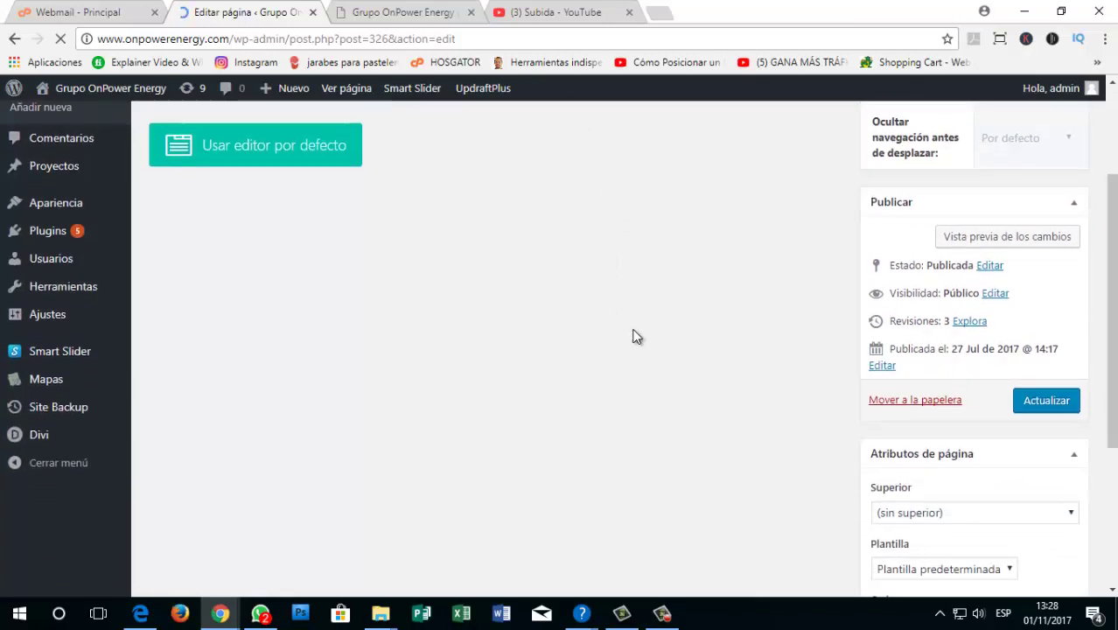
pyautogui.scroll(2, 636, 335)
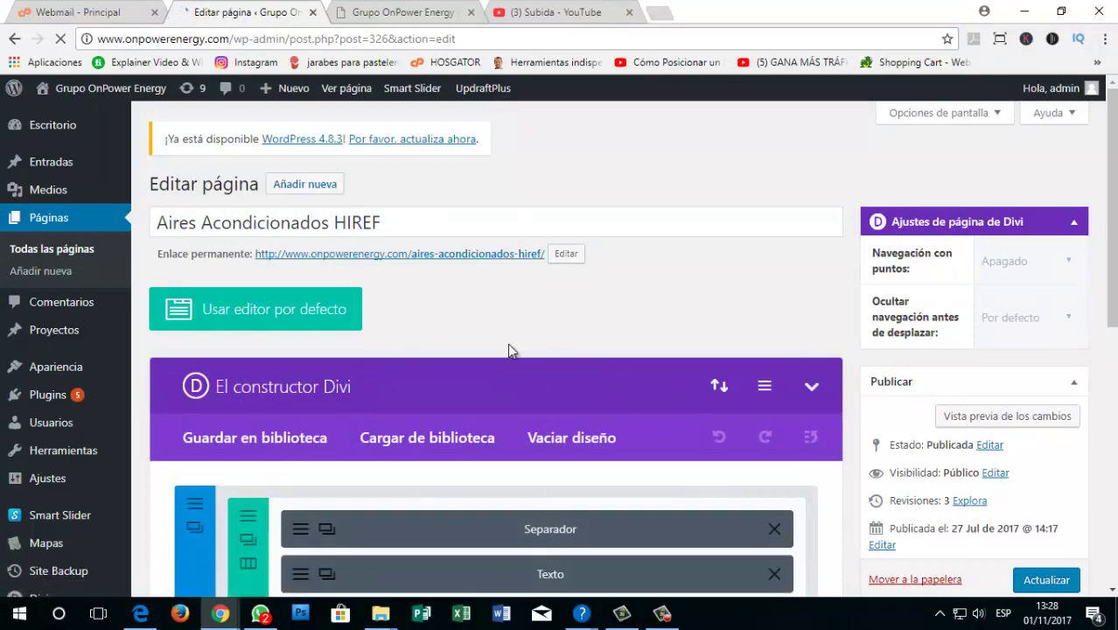
pyautogui.scroll(-2, 508, 344)
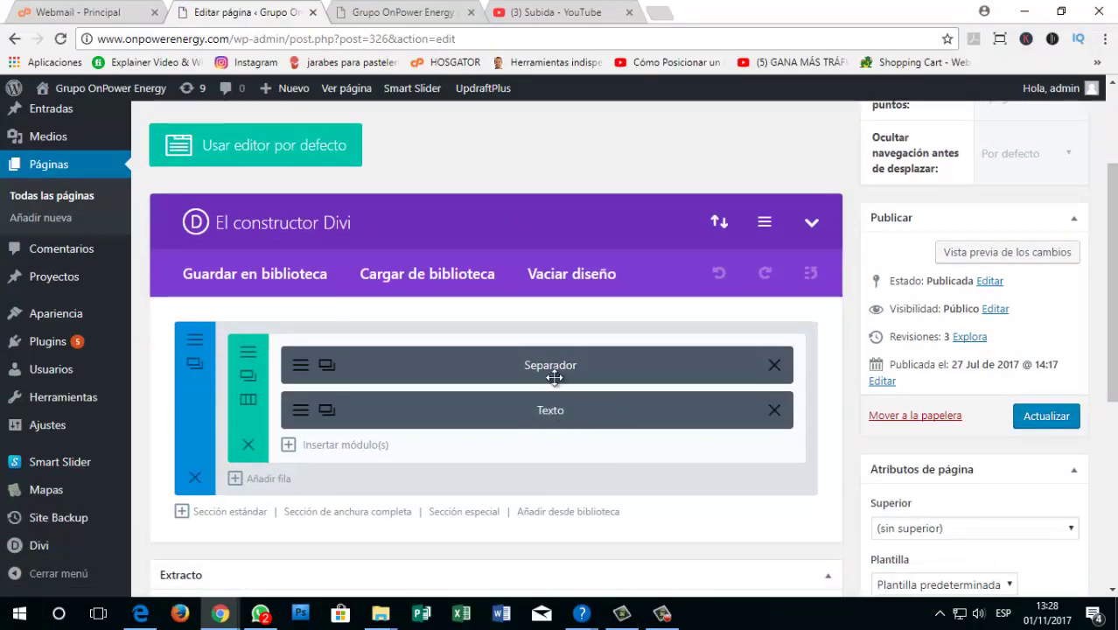
# Step: Open the Aires Acondicionados product page on the live site and look over its content
pyautogui.click(398, 12)
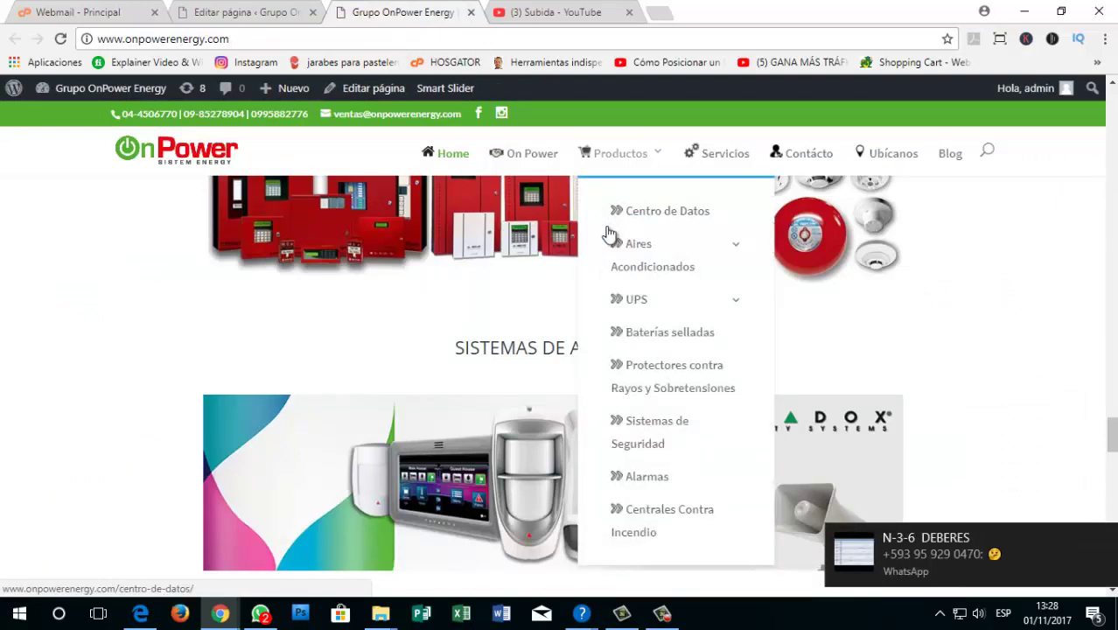
pyautogui.moveTo(633, 267)
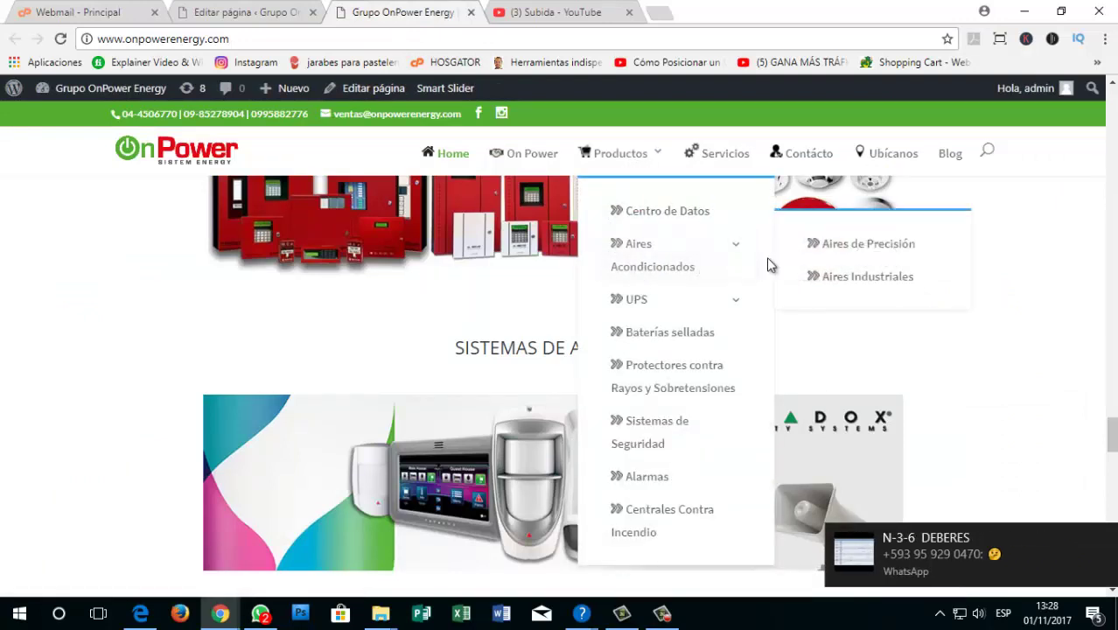
pyautogui.click(675, 268)
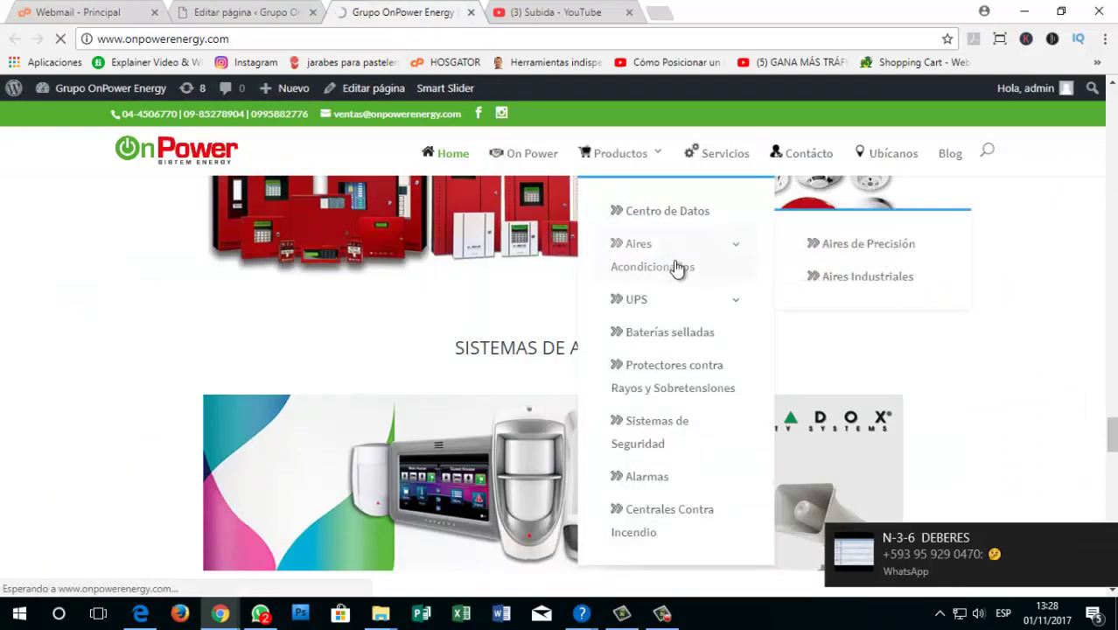
pyautogui.scroll(-2, 542, 359)
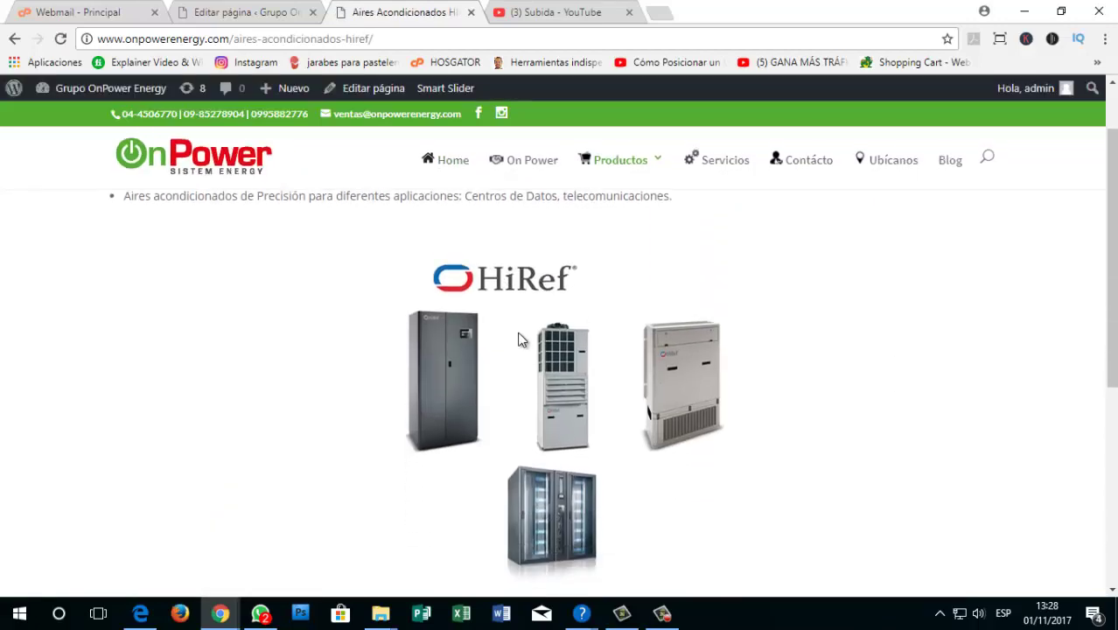
# Step: Compare the Aires Acondicionados HIREF builder layout with its live page, and set the Separador module's height to 30
pyautogui.click(230, 11)
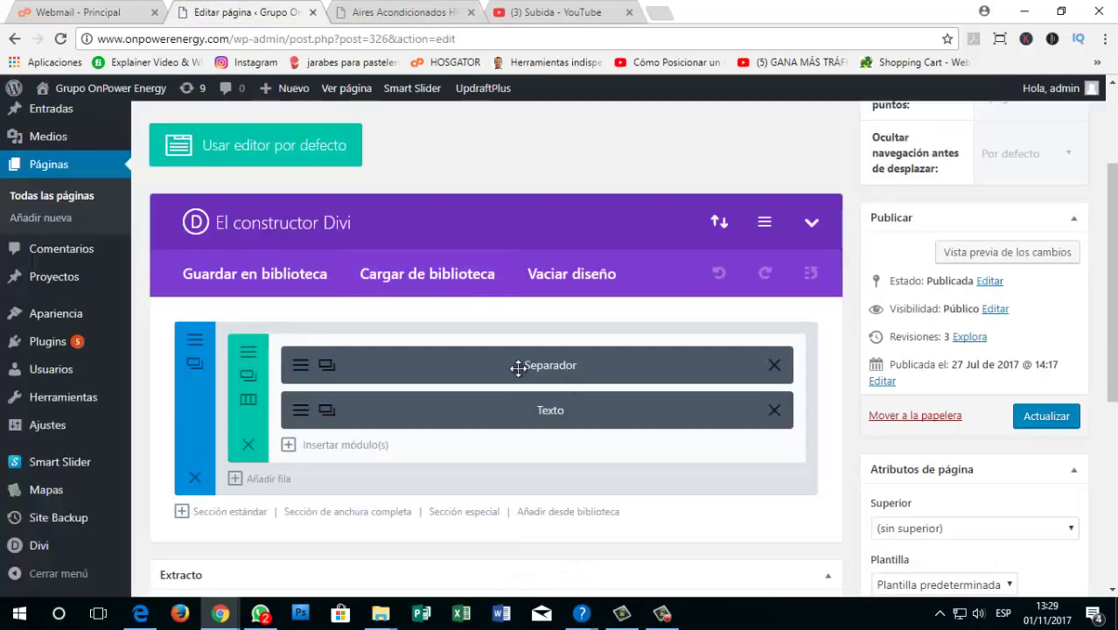
pyautogui.click(347, 7)
pyautogui.scroll(3, 480, 219)
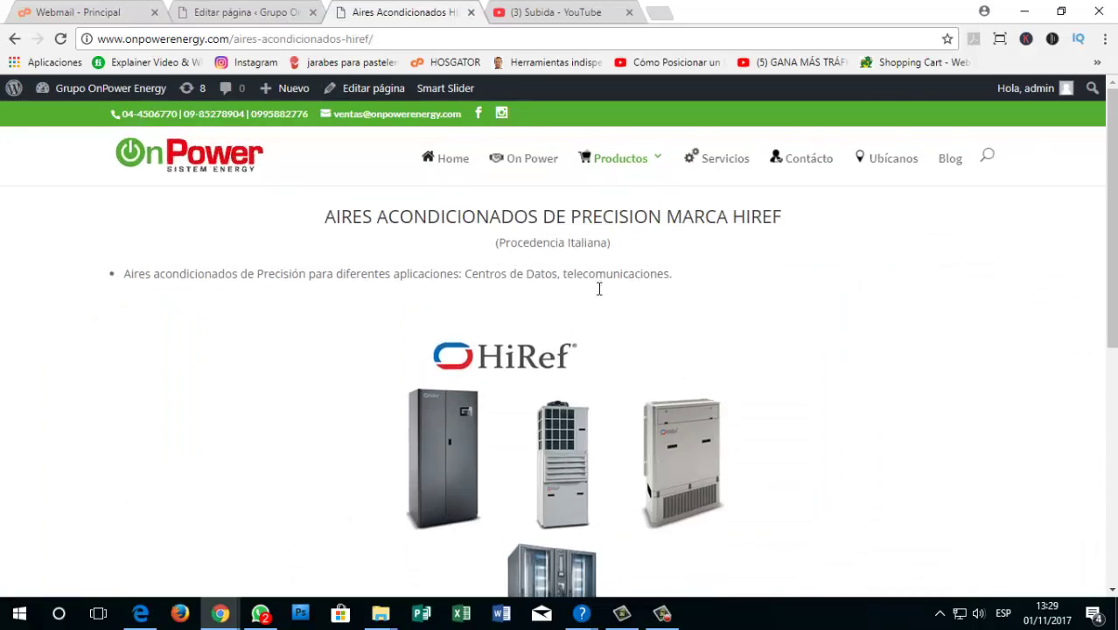
pyautogui.click(254, 11)
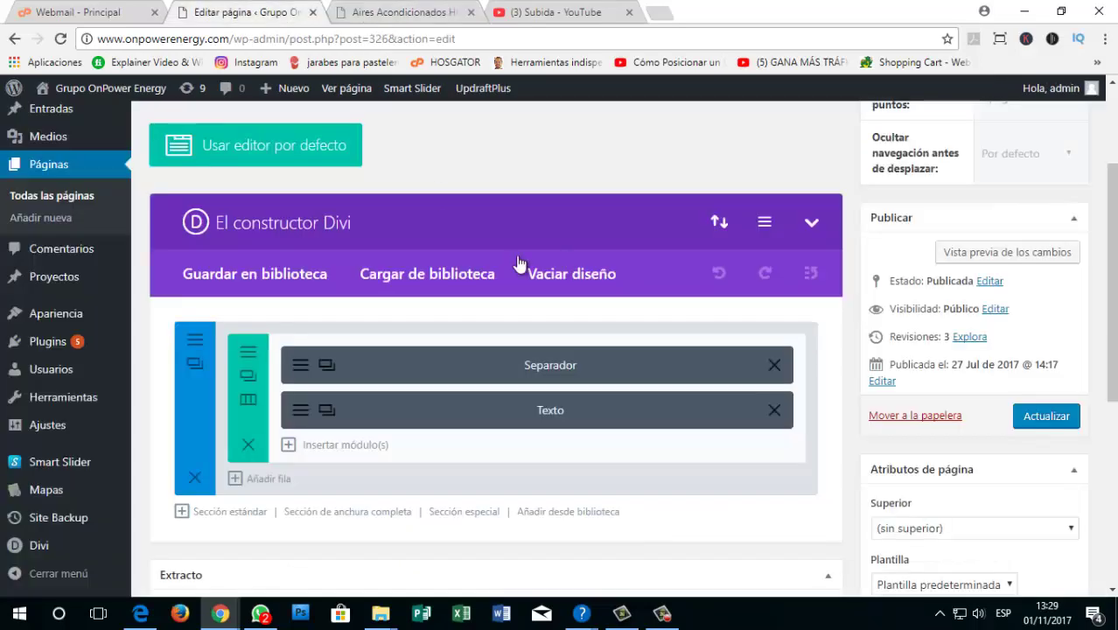
pyautogui.click(297, 375)
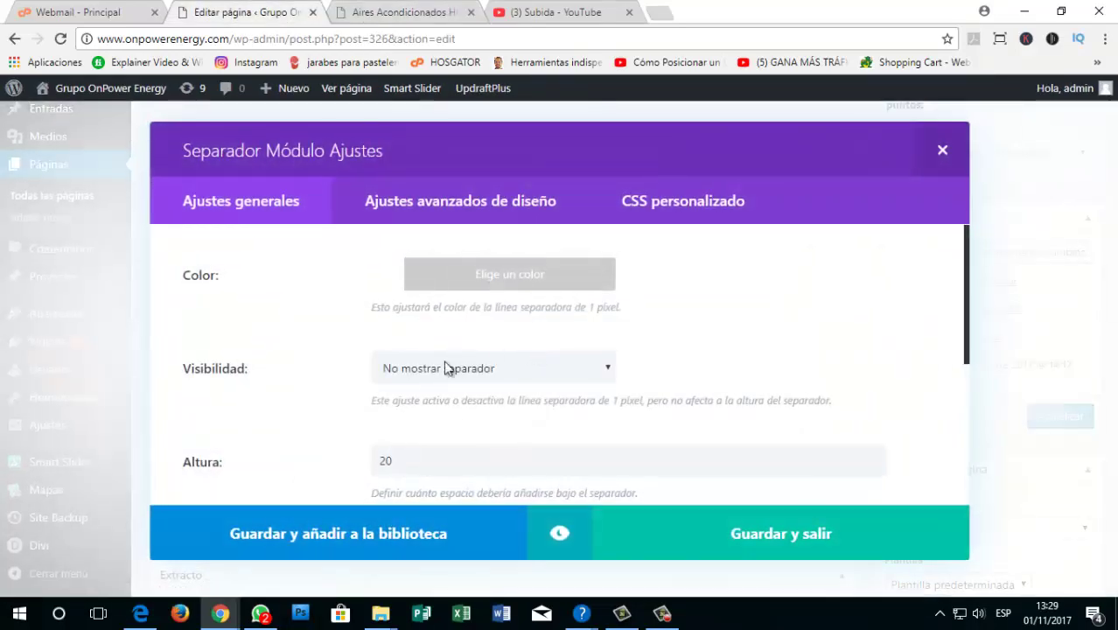
pyautogui.doubleClick(371, 469)
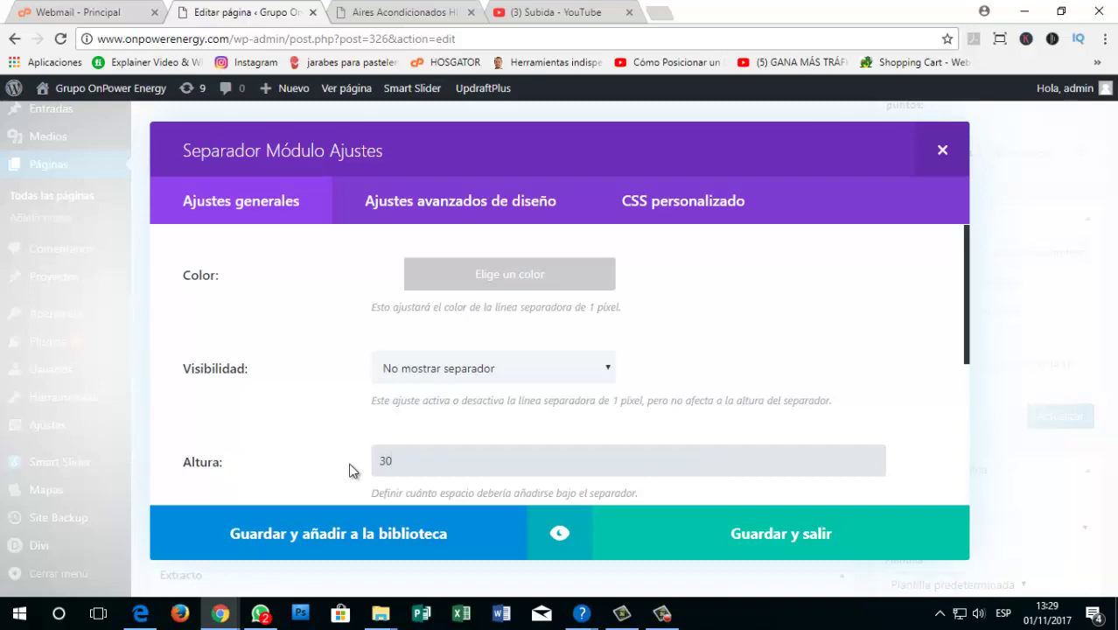
pyautogui.click(720, 542)
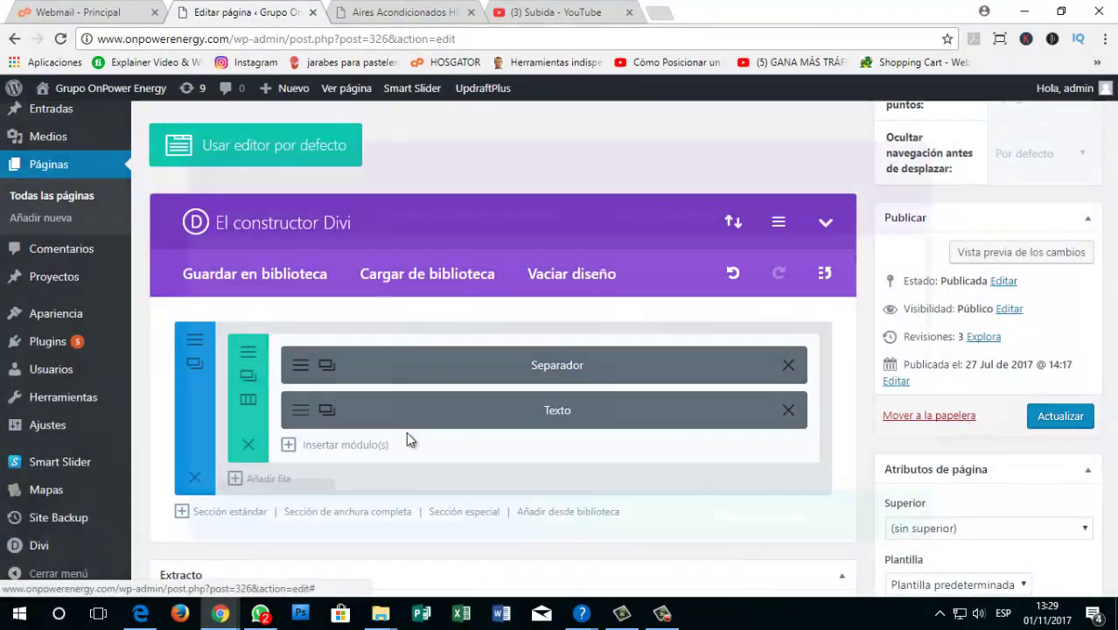
# Step: Review the content of the Texto module, save it, and update the Aires Acondicionados HIREF page
pyautogui.click(406, 418)
pyautogui.scroll(-6, 452, 417)
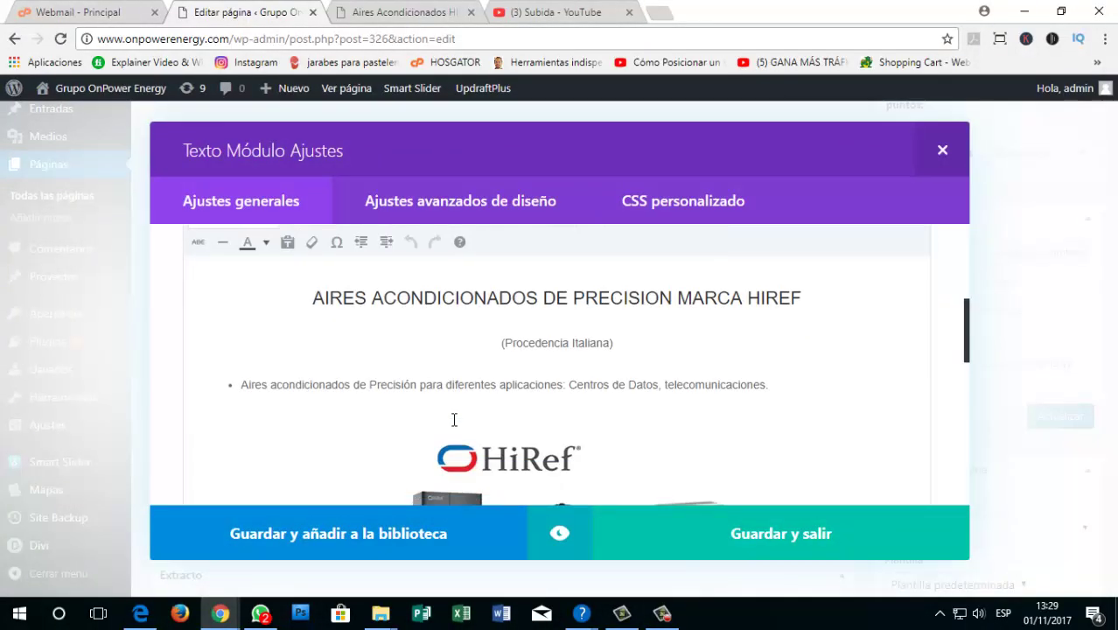
pyautogui.scroll(-10, 500, 380)
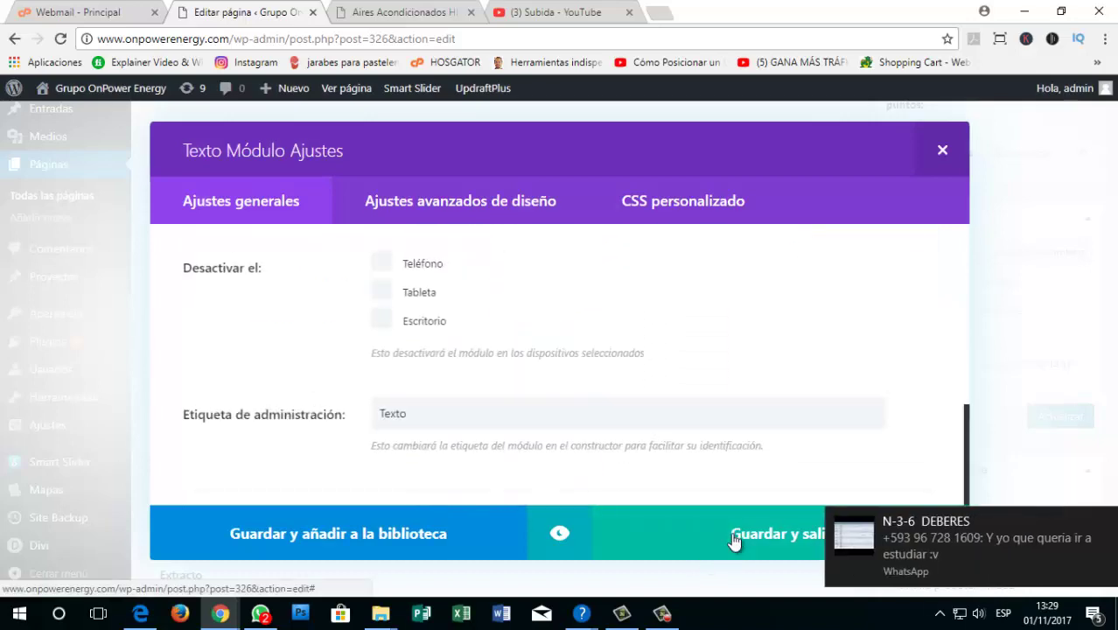
pyautogui.click(741, 533)
pyautogui.click(1057, 423)
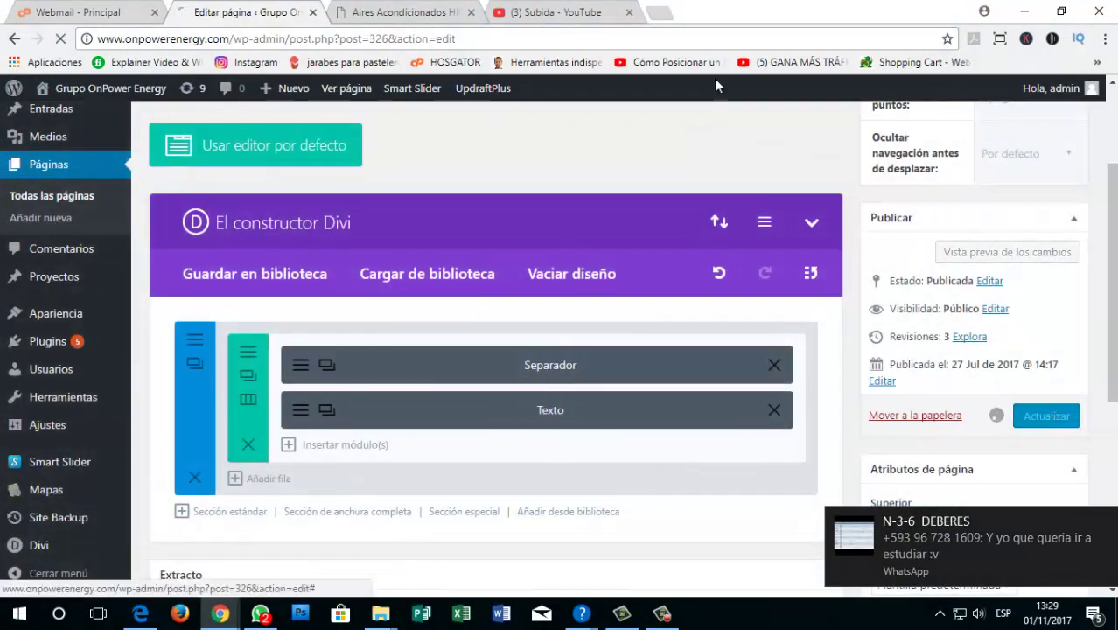
# Step: Browse the Productos entries on the live site and open the Monofásico page listed under UPS
pyautogui.click(377, 12)
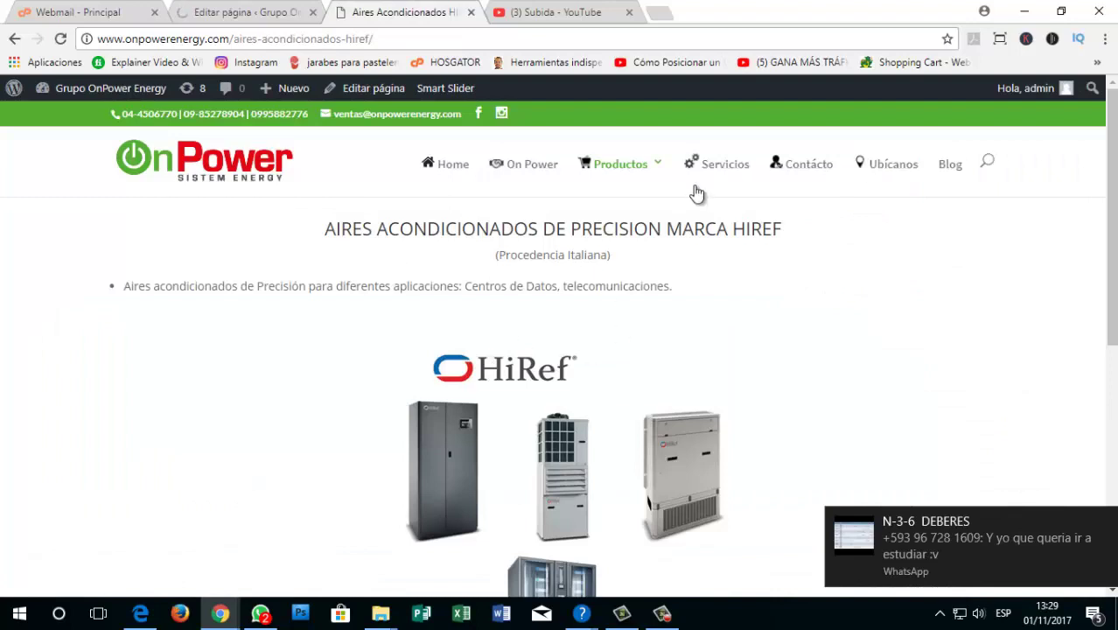
pyautogui.moveTo(617, 167)
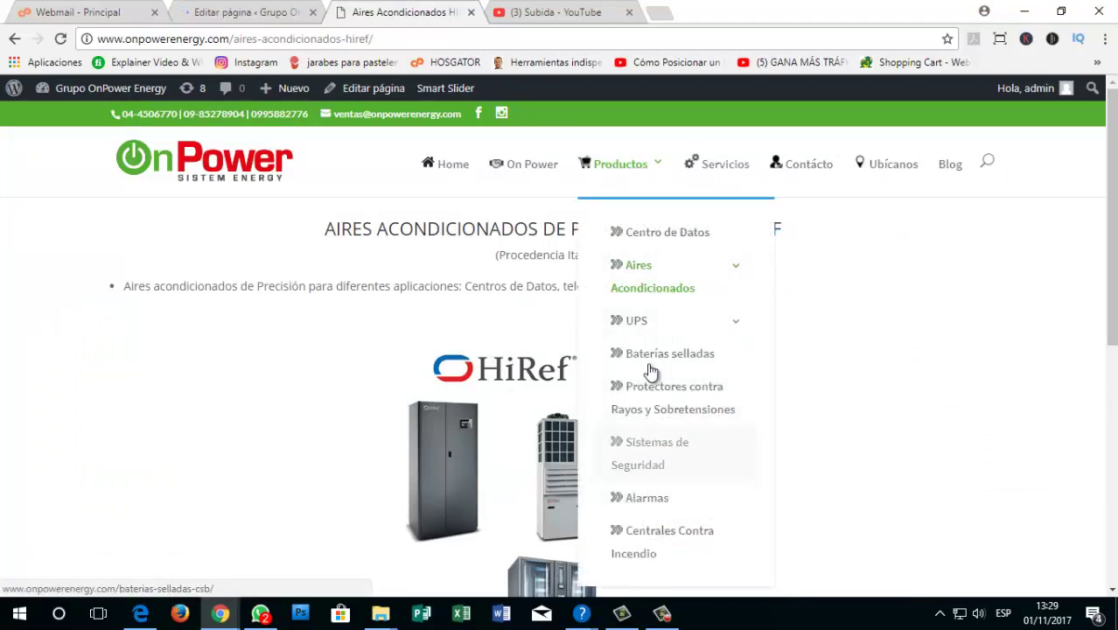
pyautogui.click(213, 12)
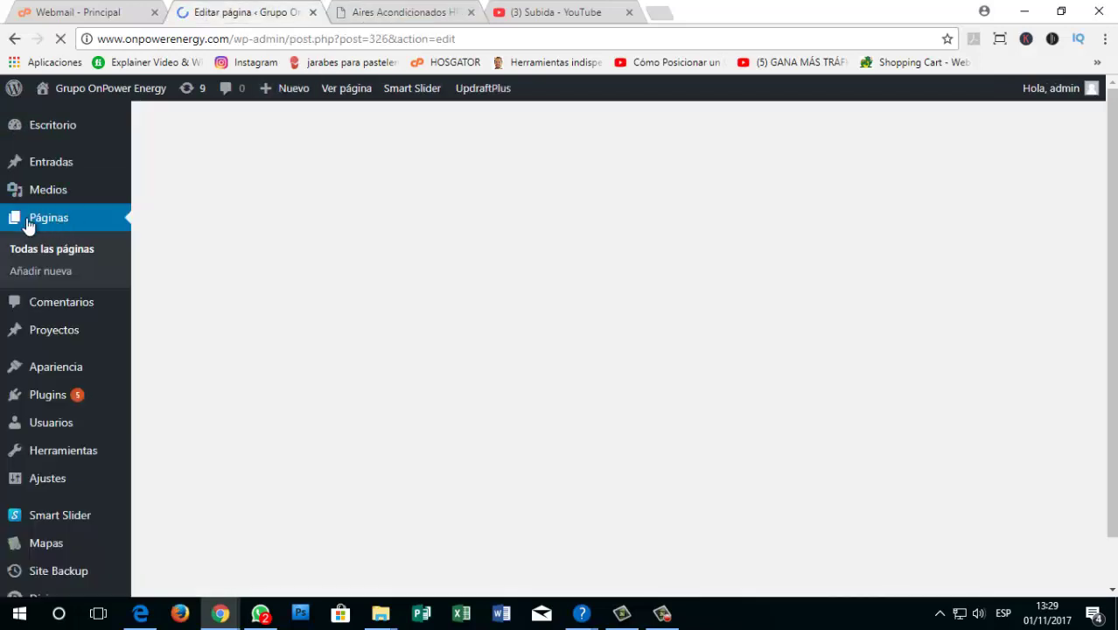
pyautogui.click(381, 7)
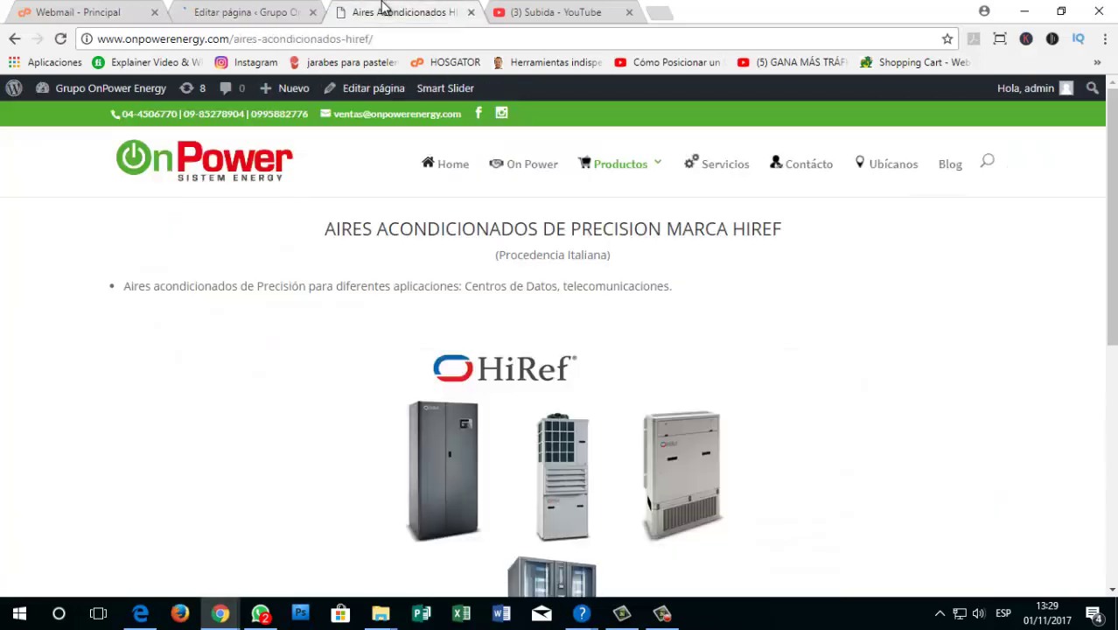
pyautogui.moveTo(589, 172)
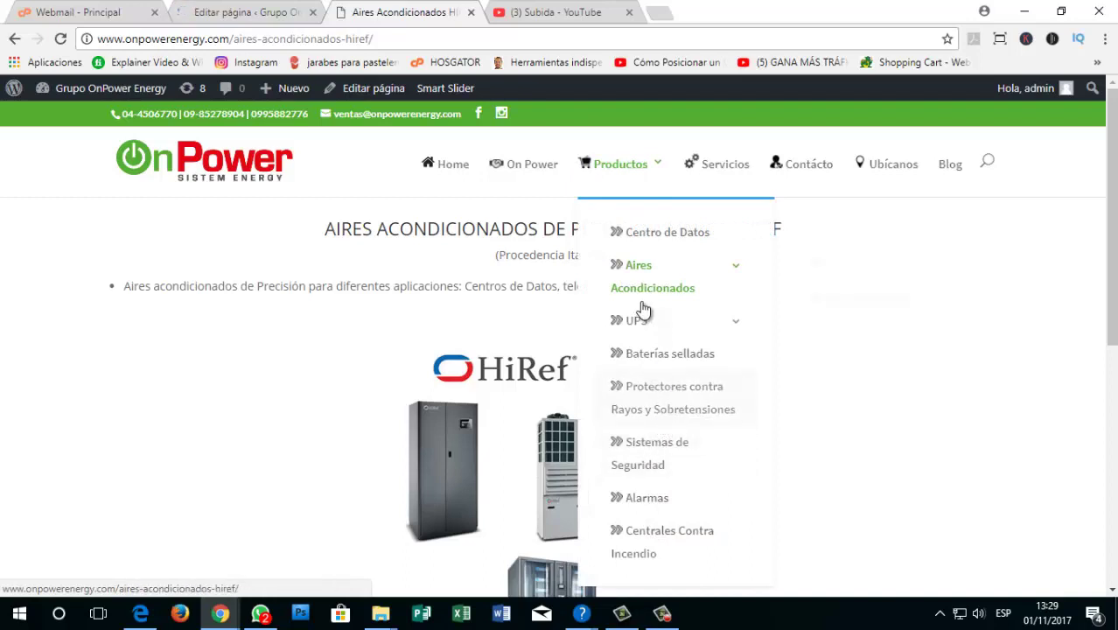
pyautogui.moveTo(630, 328)
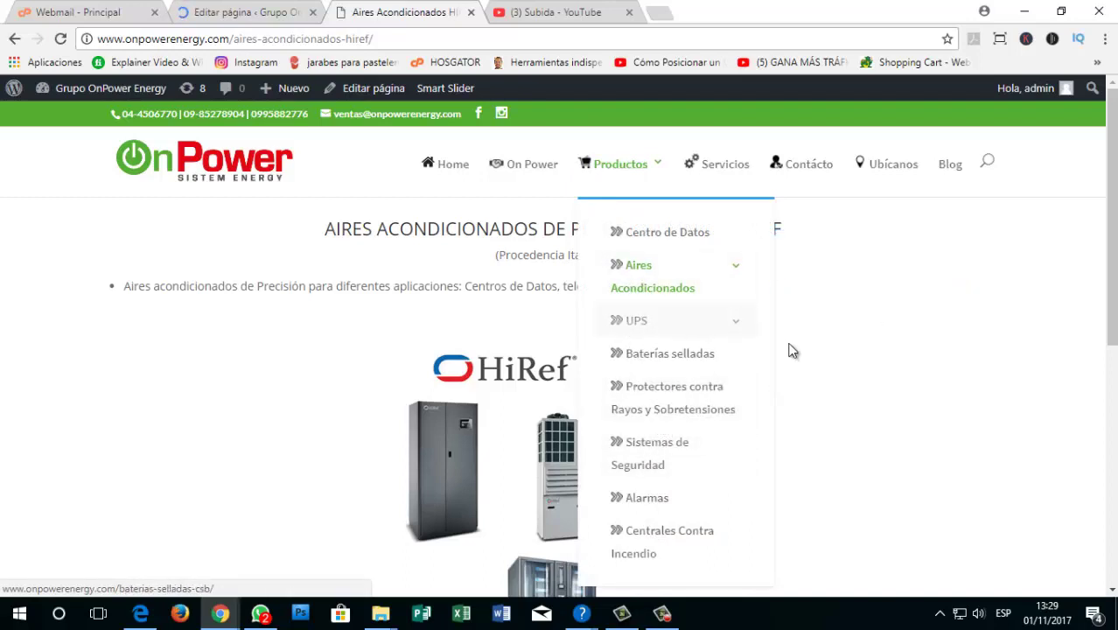
pyautogui.moveTo(654, 173)
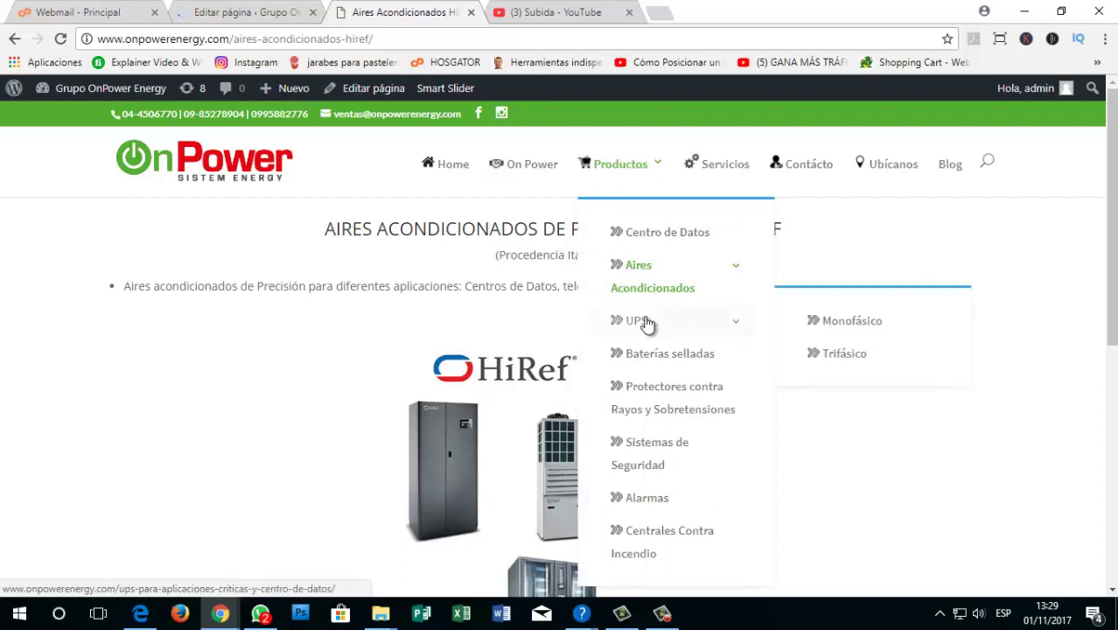
pyautogui.click(826, 322)
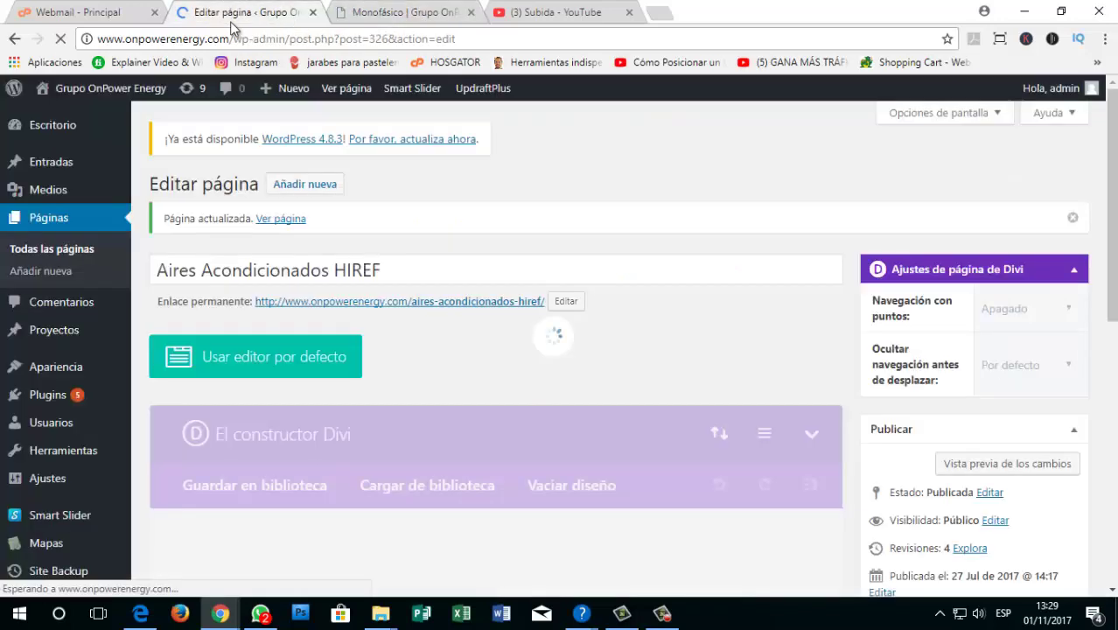
# Step: Search the site's list of pages for "mono" and open the Monofásico page for editing
pyautogui.click(234, 11)
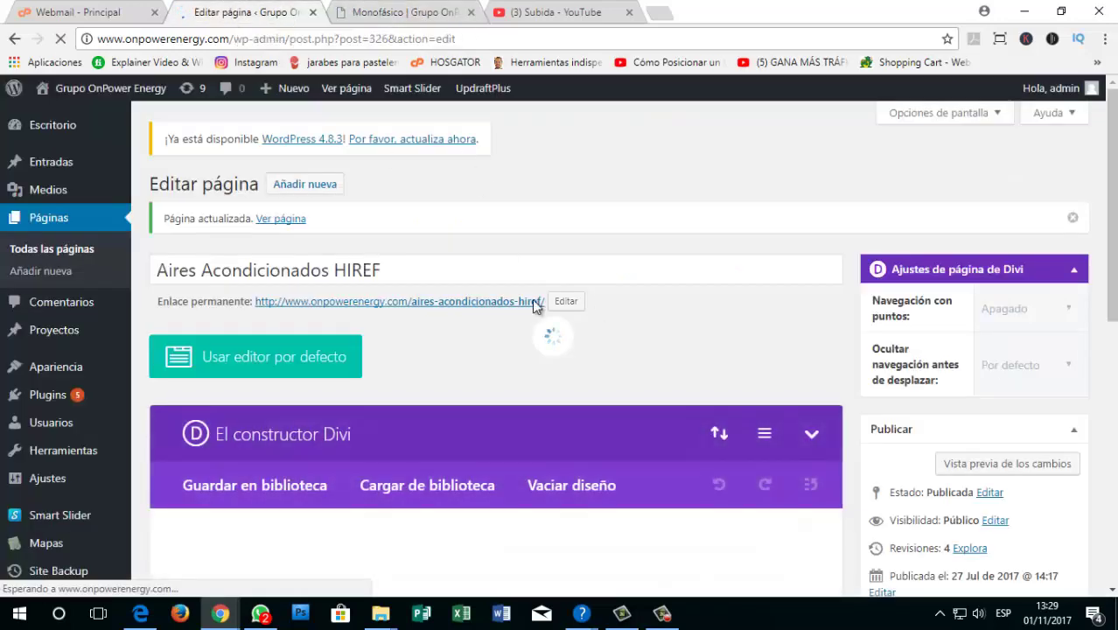
pyautogui.click(45, 220)
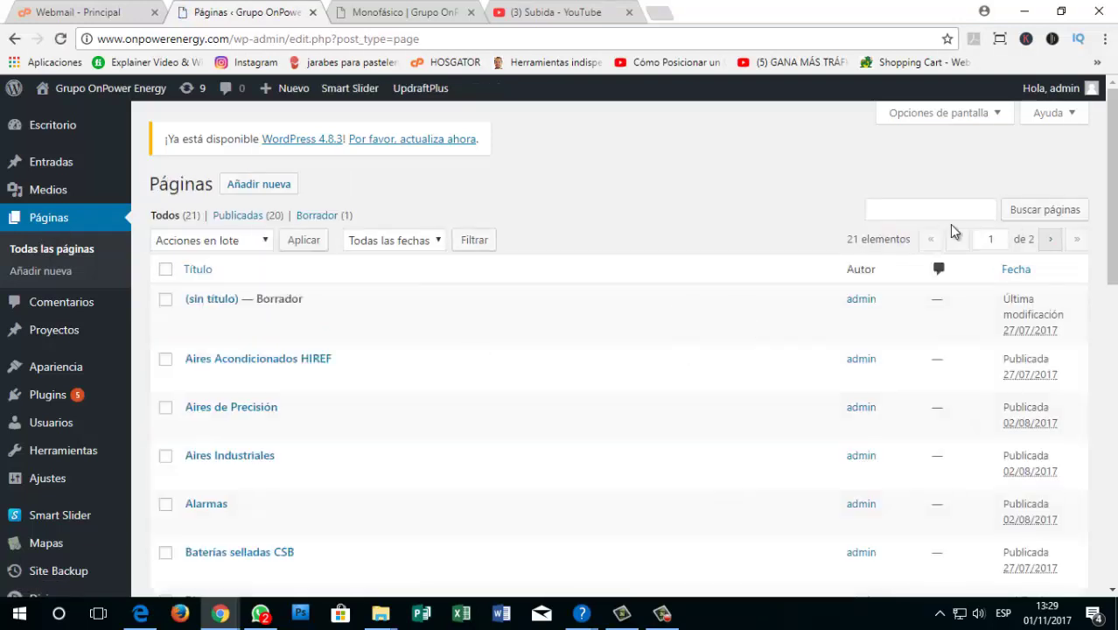
pyautogui.click(882, 212)
pyautogui.write('mono')
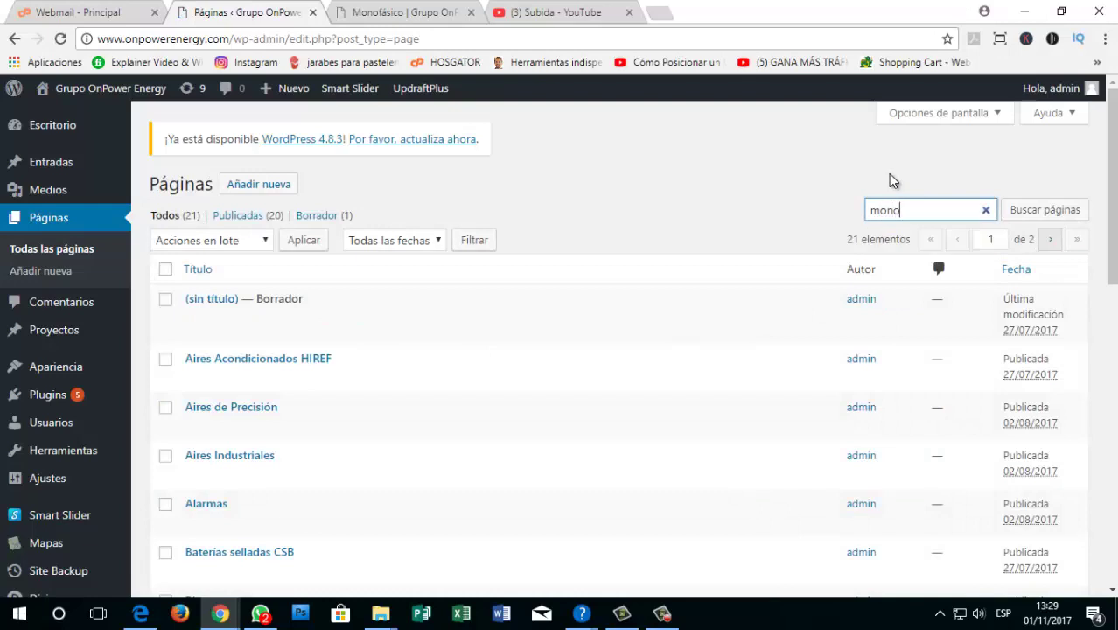
pyautogui.press('Return')
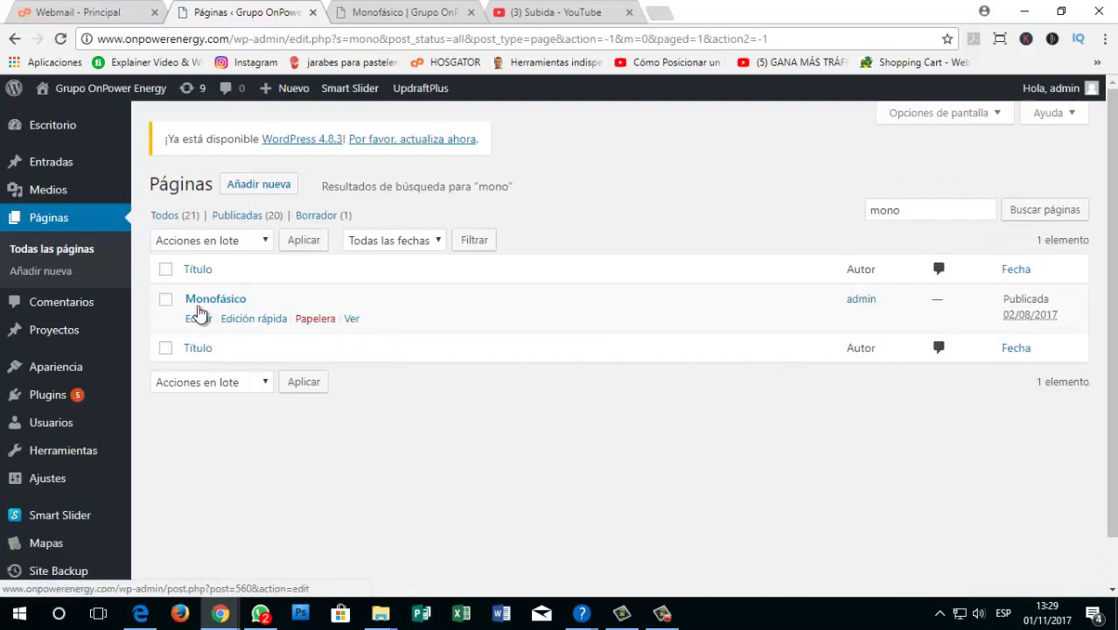
pyautogui.click(217, 302)
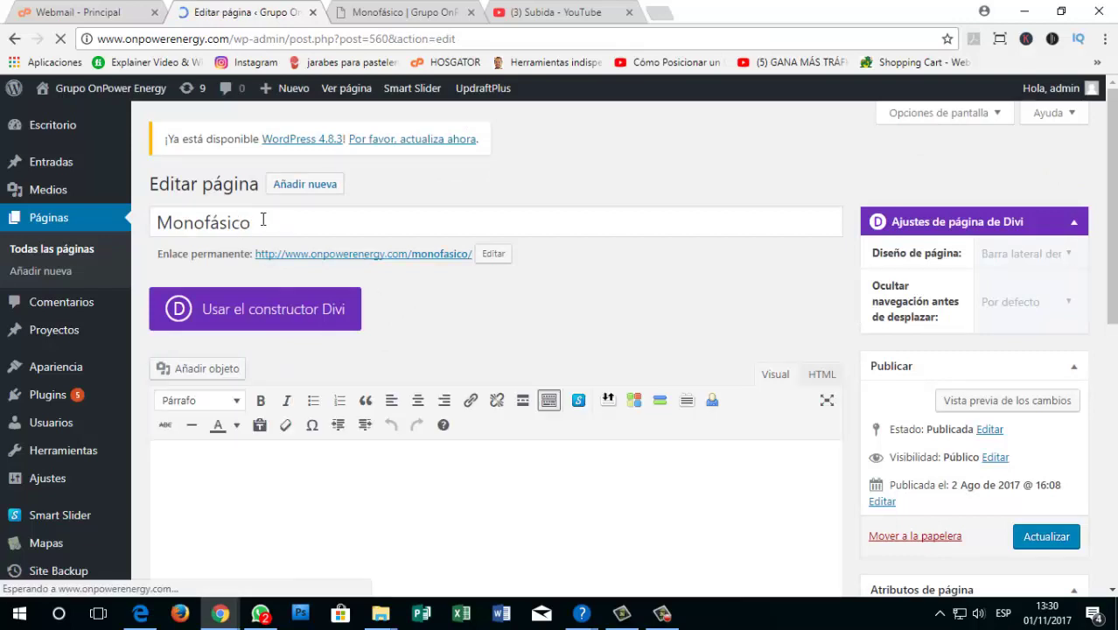
# Step: Switch the Monofásico page from the default editor to the Divi builder and dismiss the Facebook notification
pyautogui.scroll(-1, 433, 278)
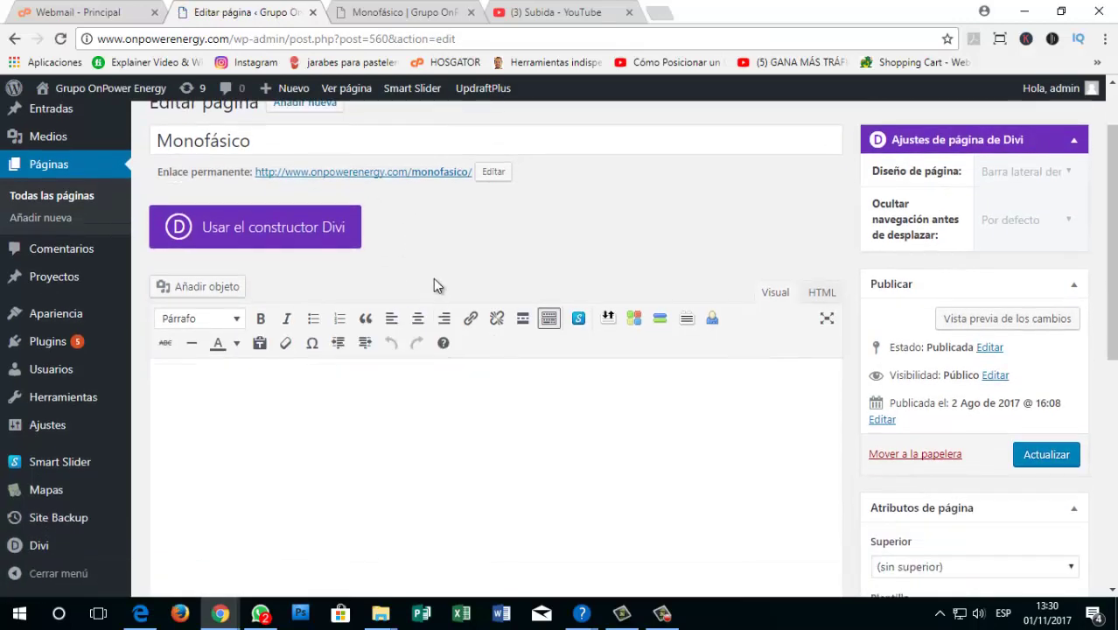
pyautogui.scroll(1, 475, 261)
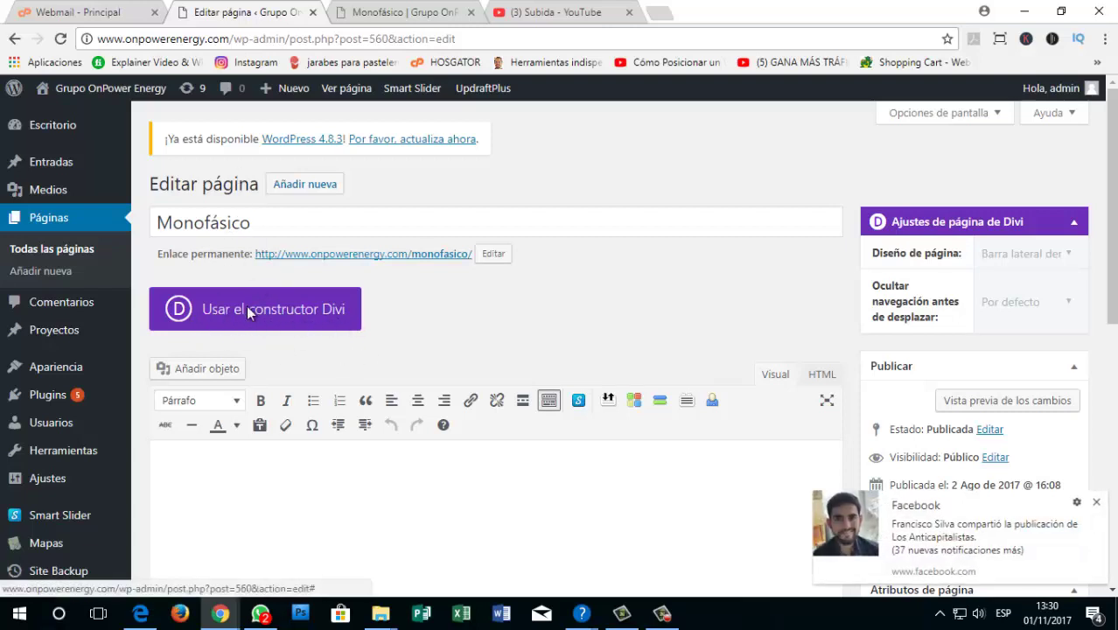
pyautogui.click(248, 308)
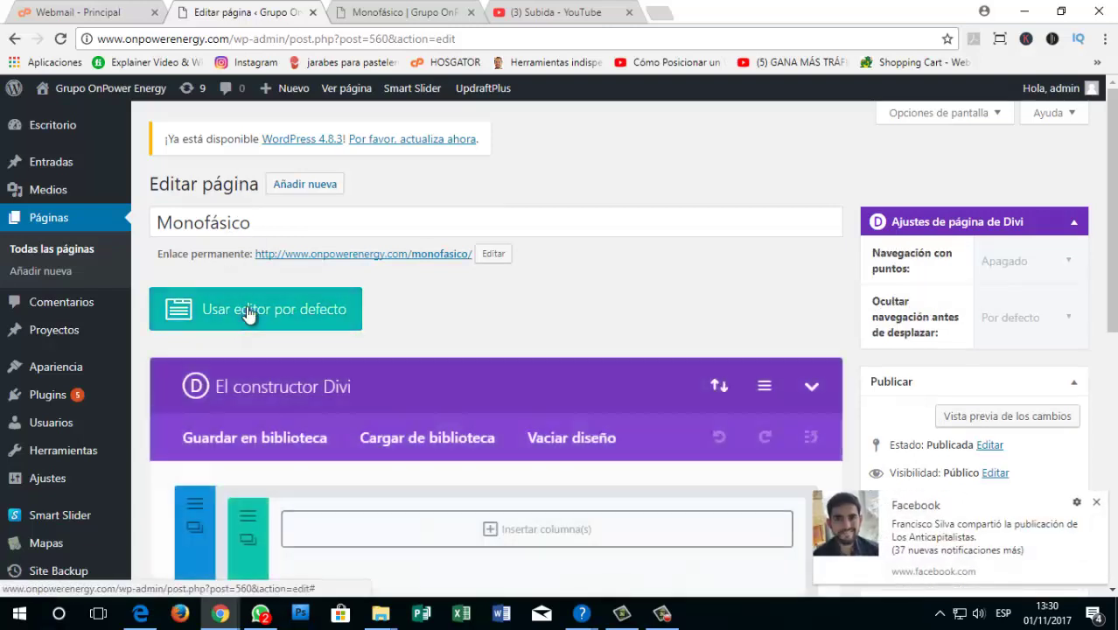
pyautogui.click(1096, 502)
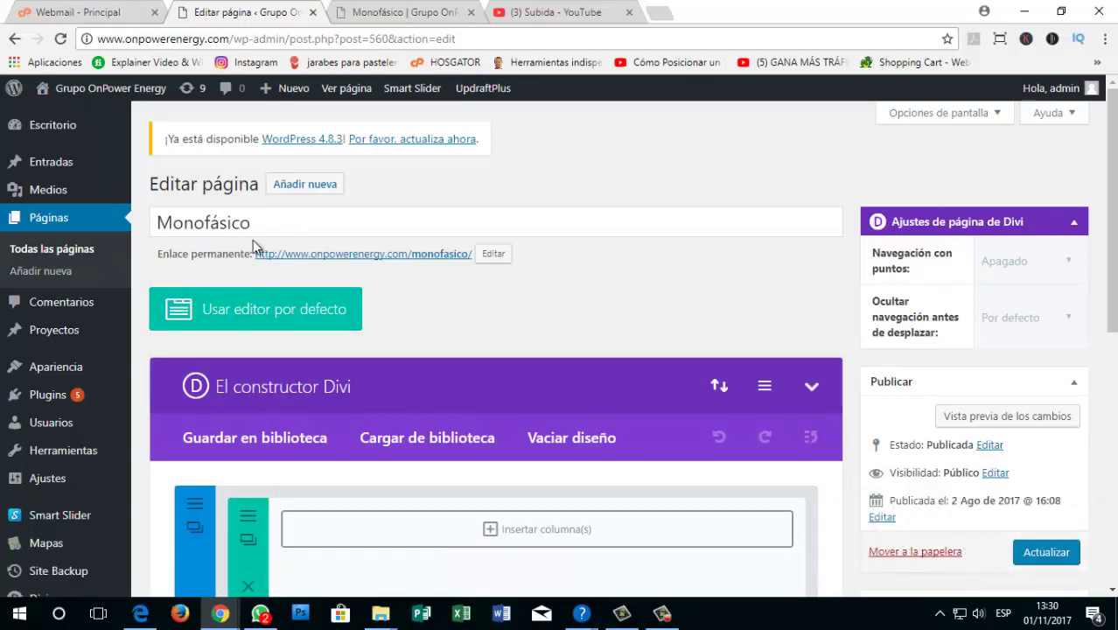
pyautogui.scroll(-2, 381, 359)
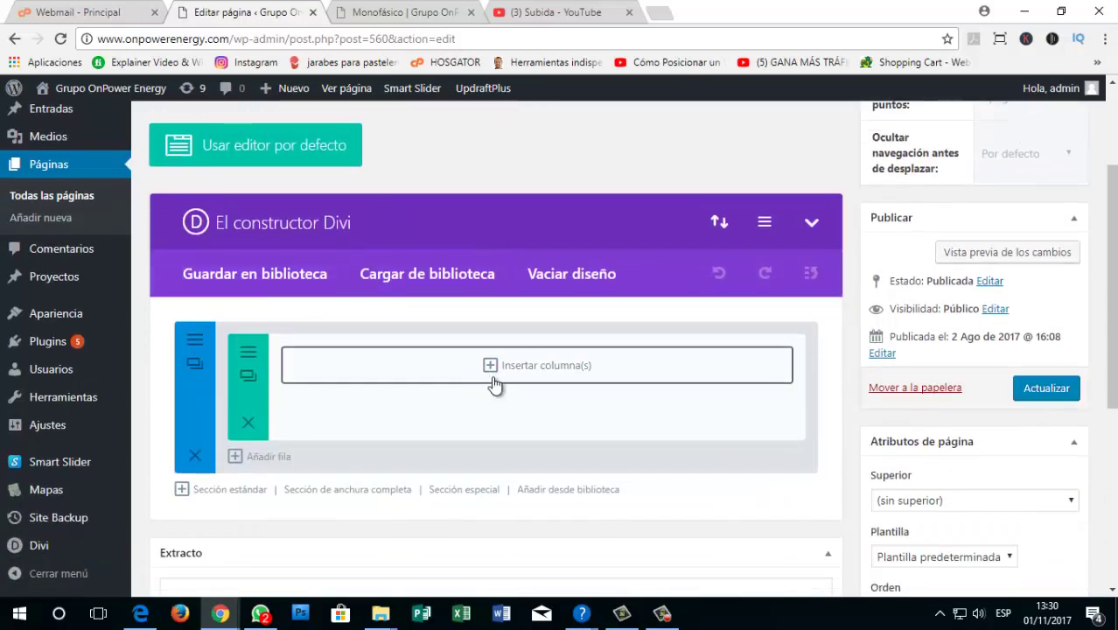
# Step: Check the live Monofásico page, and insert two half-width columns (1/2 + 1/2) in the empty row of its Divi layout
pyautogui.click(378, 12)
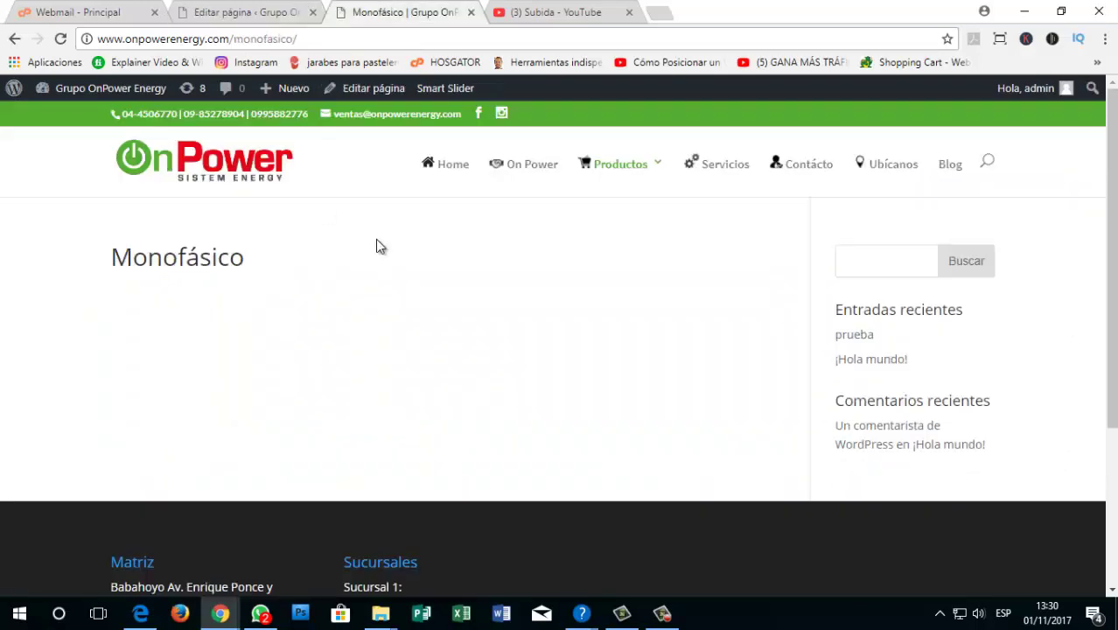
pyautogui.click(194, 7)
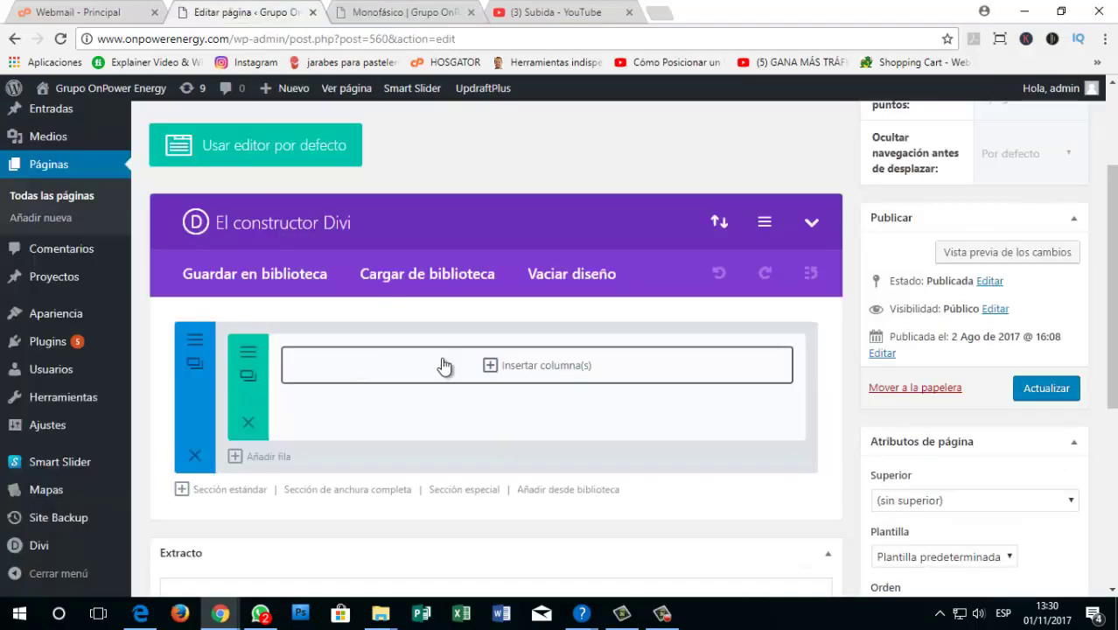
pyautogui.click(495, 366)
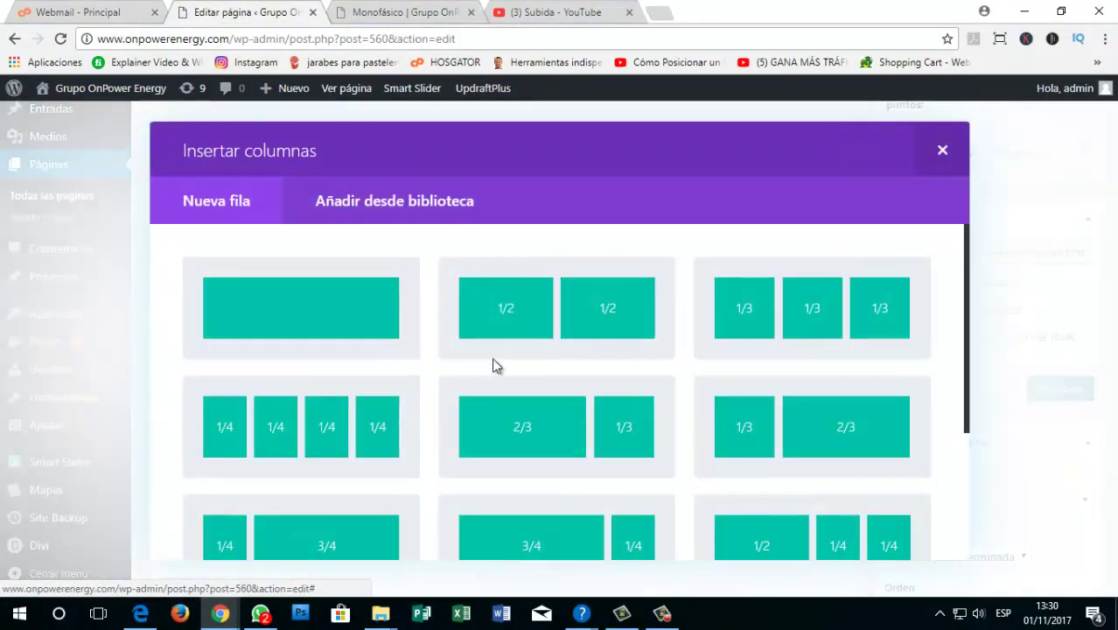
pyautogui.click(553, 326)
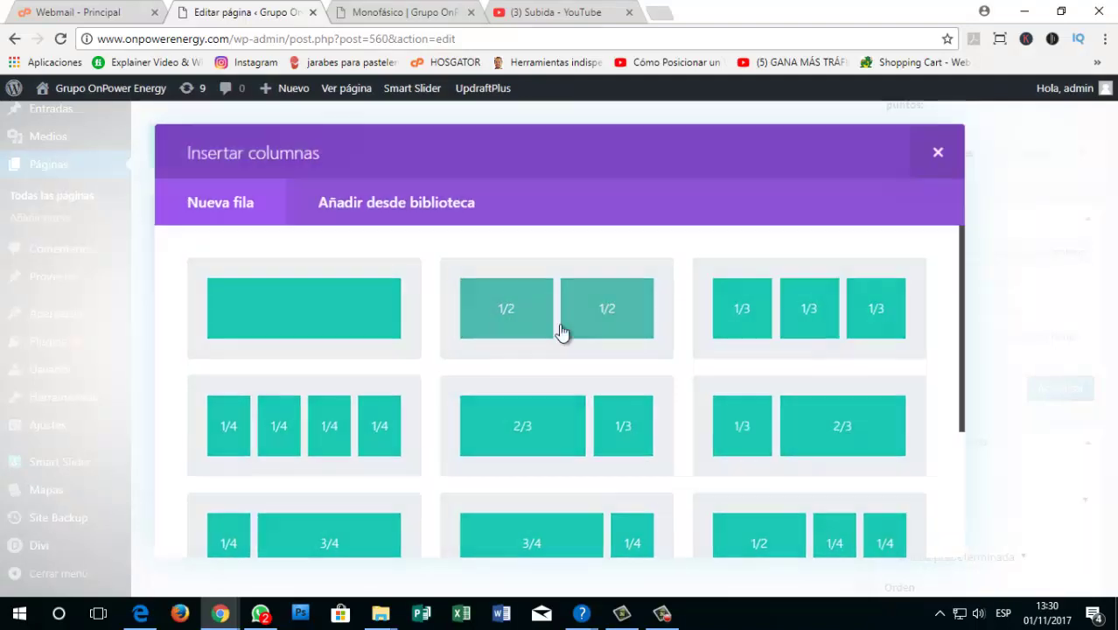
# Step: Insert a Texto module in the row's first column with the placeholder content "ljkhljhlkjh" and save it
pyautogui.click(355, 368)
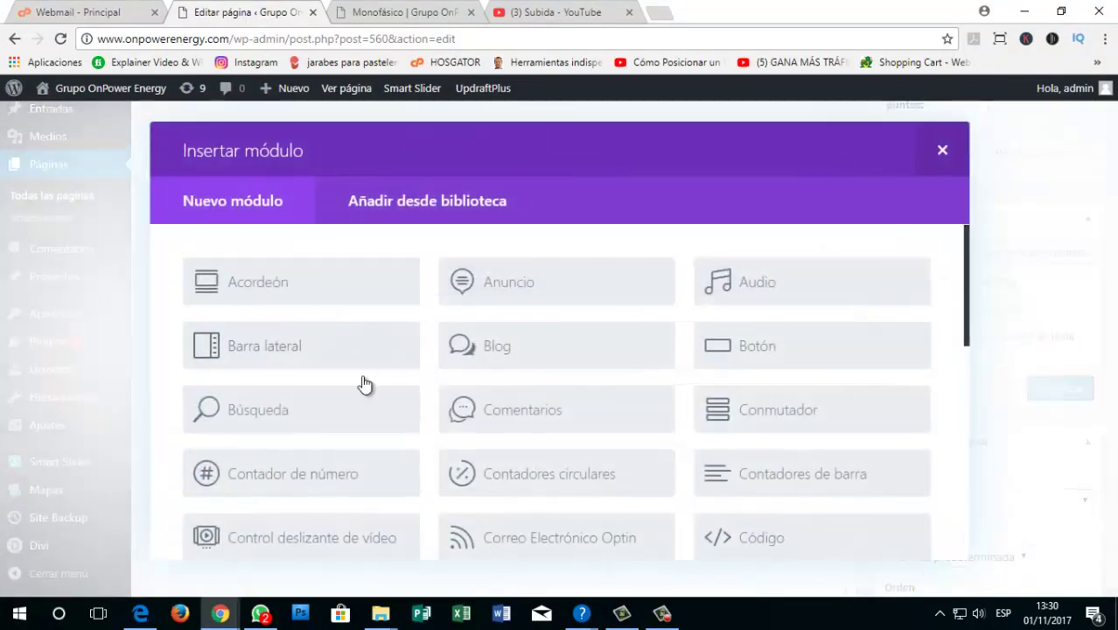
pyautogui.scroll(-10, 359, 394)
pyautogui.click(498, 416)
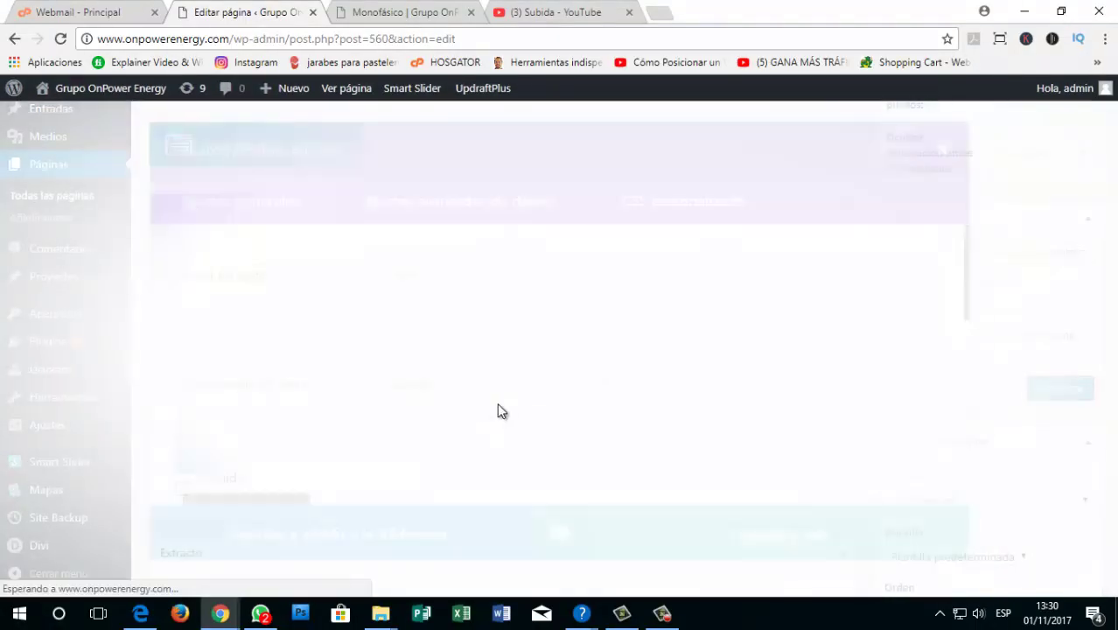
pyautogui.scroll(-1, 656, 420)
pyautogui.scroll(-3, 569, 394)
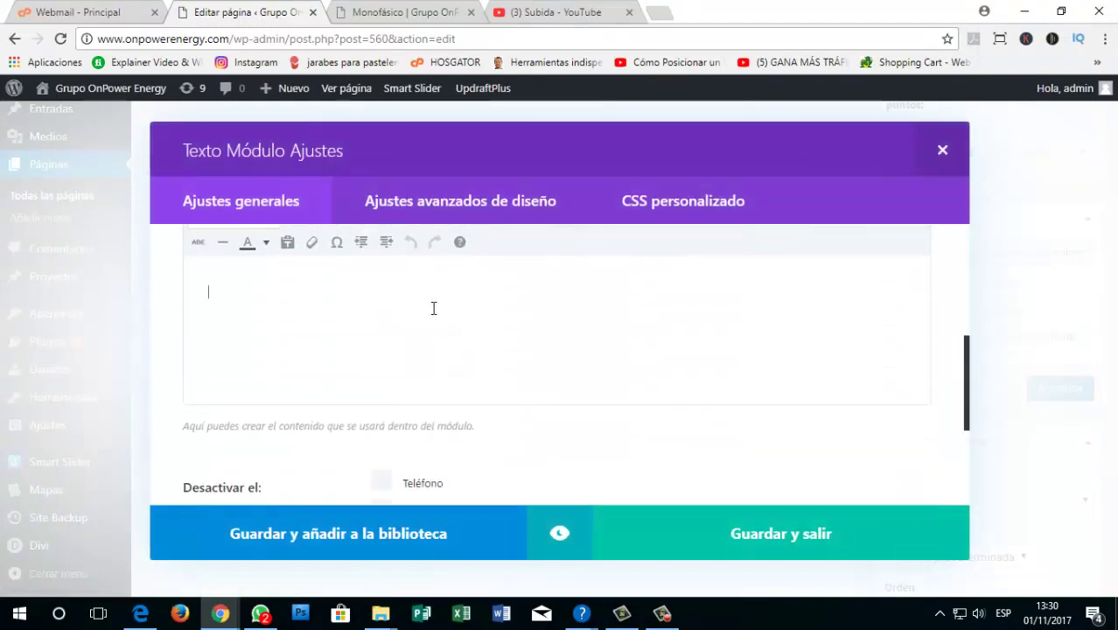
pyautogui.scroll(1, 433, 308)
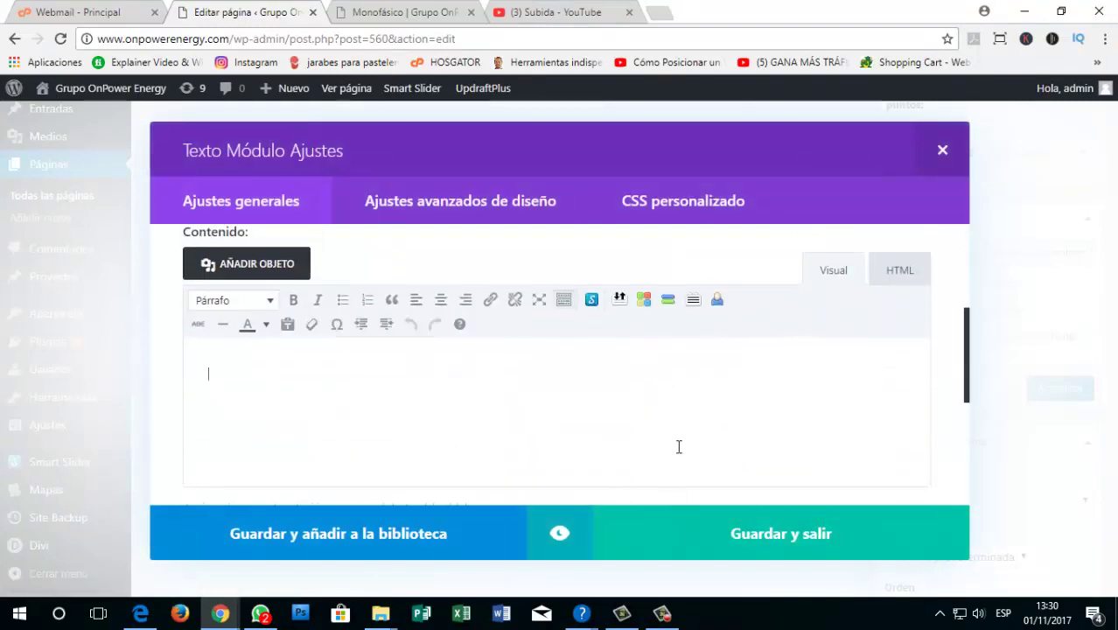
pyautogui.write('ljkhljhlkjh')
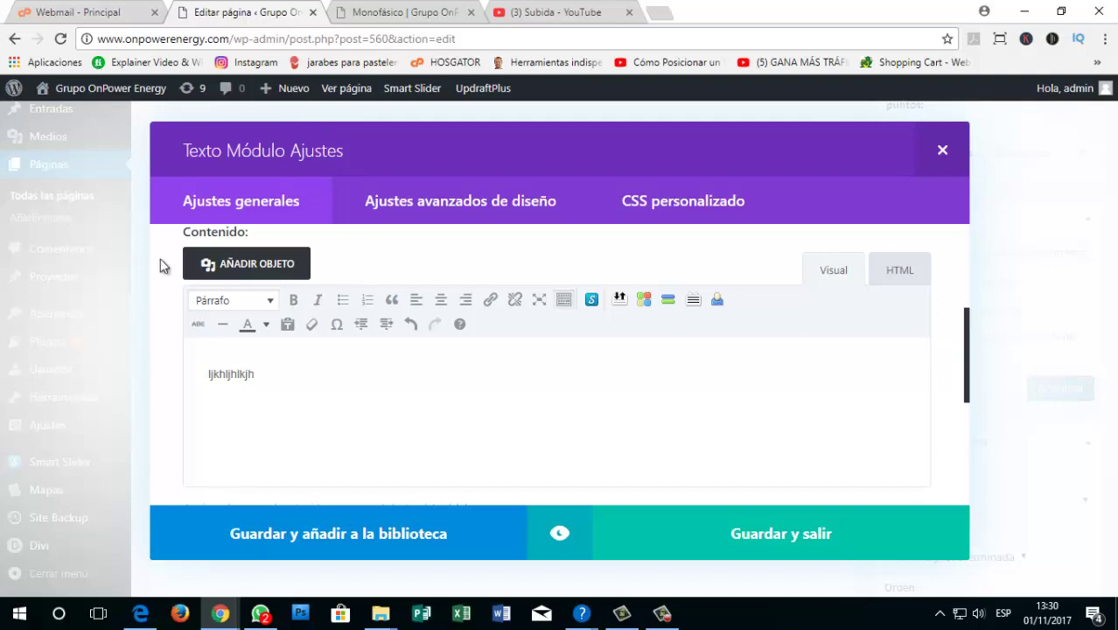
pyautogui.click(768, 530)
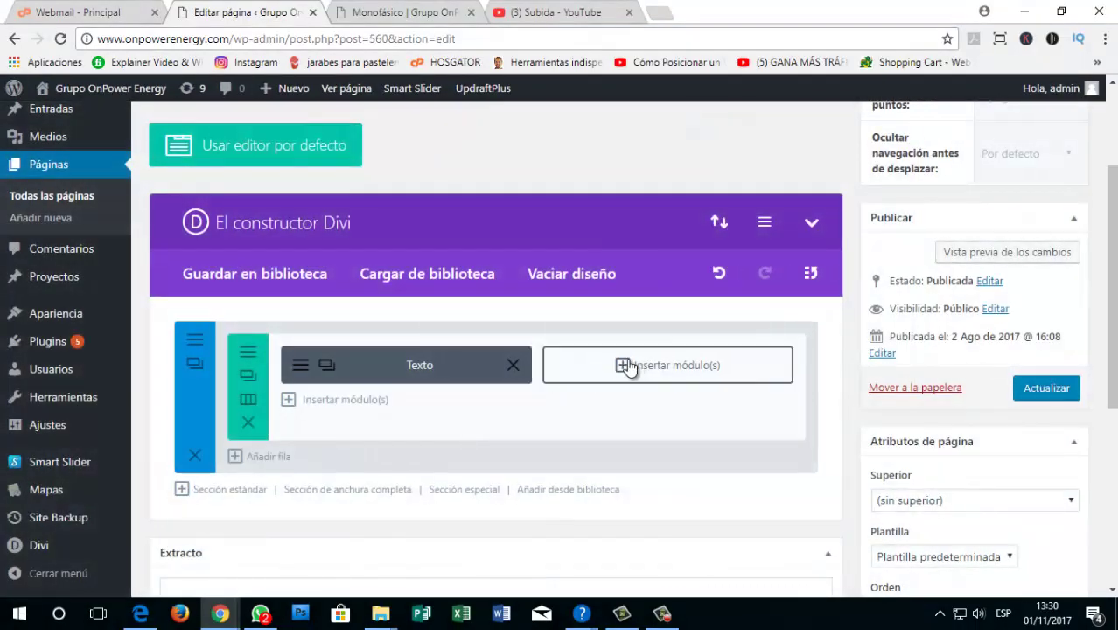
# Step: Insert an Imagen module in the second column using the library photo of the handshake by the server racks without the green border, and save it
pyautogui.click(652, 364)
pyautogui.scroll(-6, 362, 419)
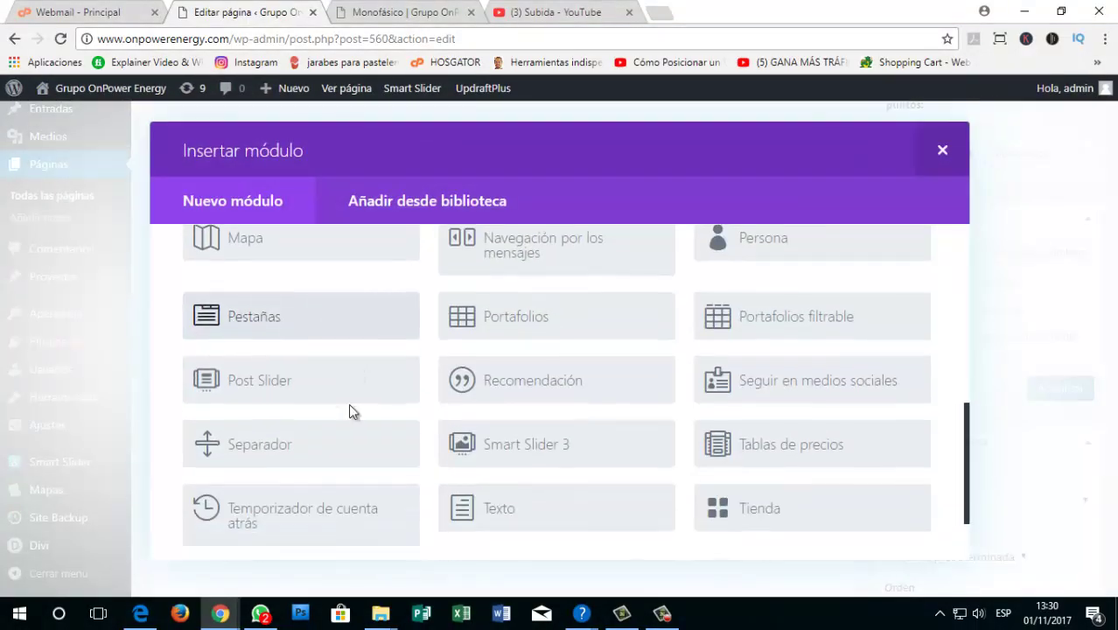
pyautogui.scroll(3, 316, 417)
pyautogui.click(267, 428)
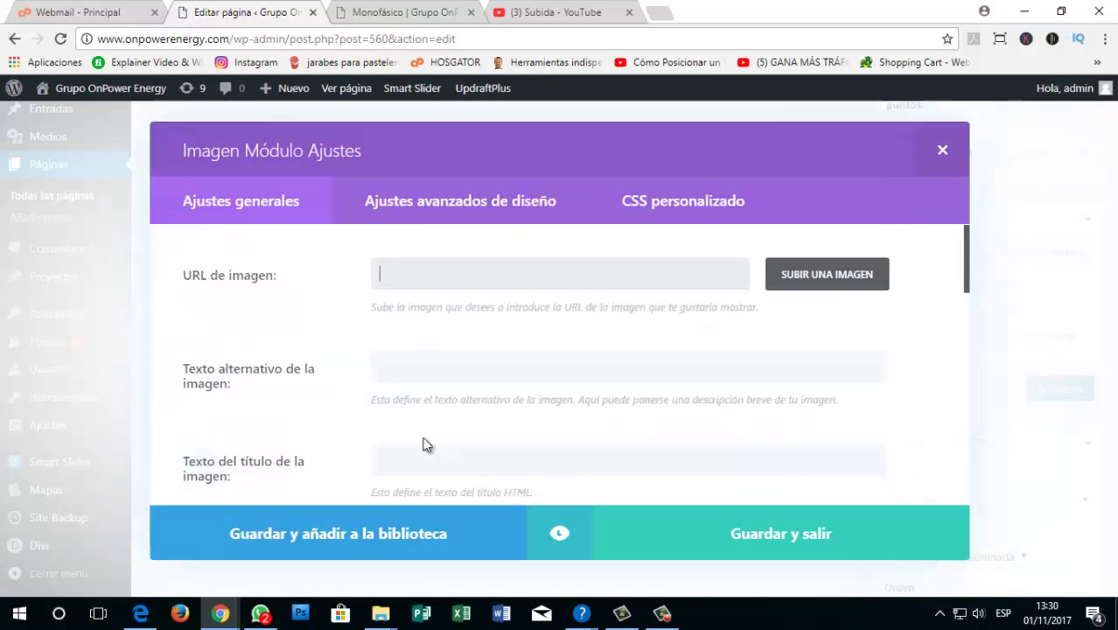
pyautogui.click(807, 275)
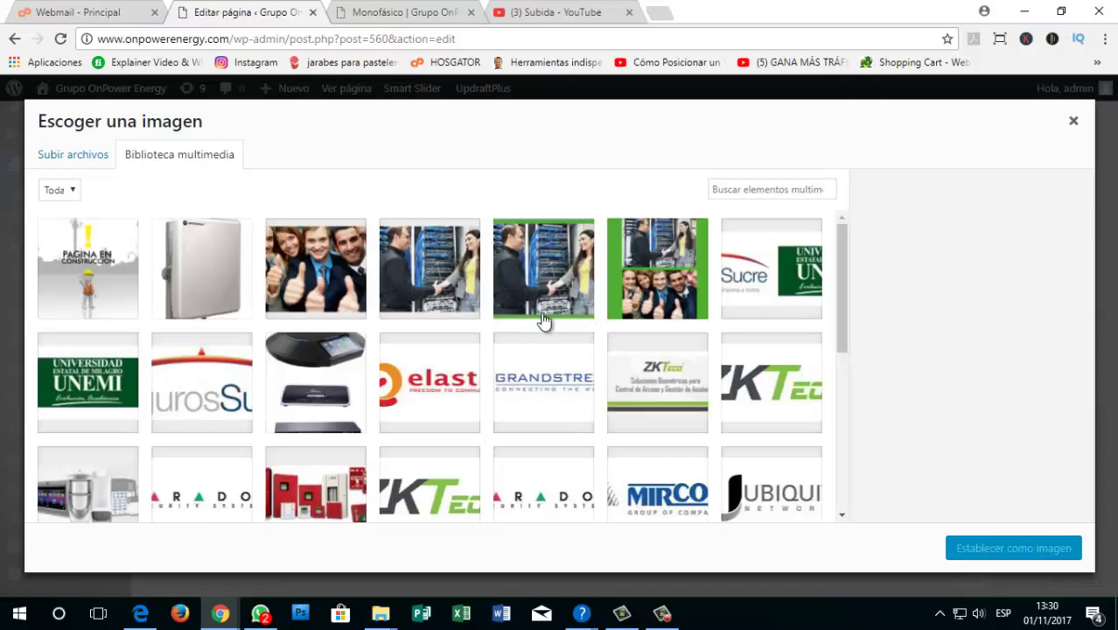
pyautogui.click(429, 265)
pyautogui.click(972, 547)
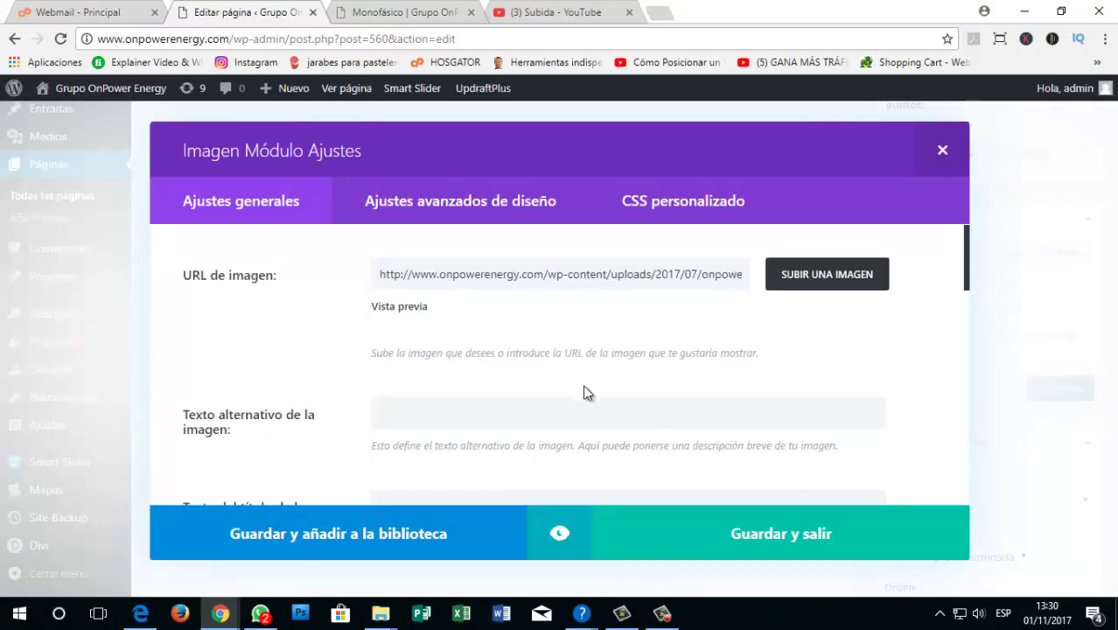
pyautogui.click(733, 536)
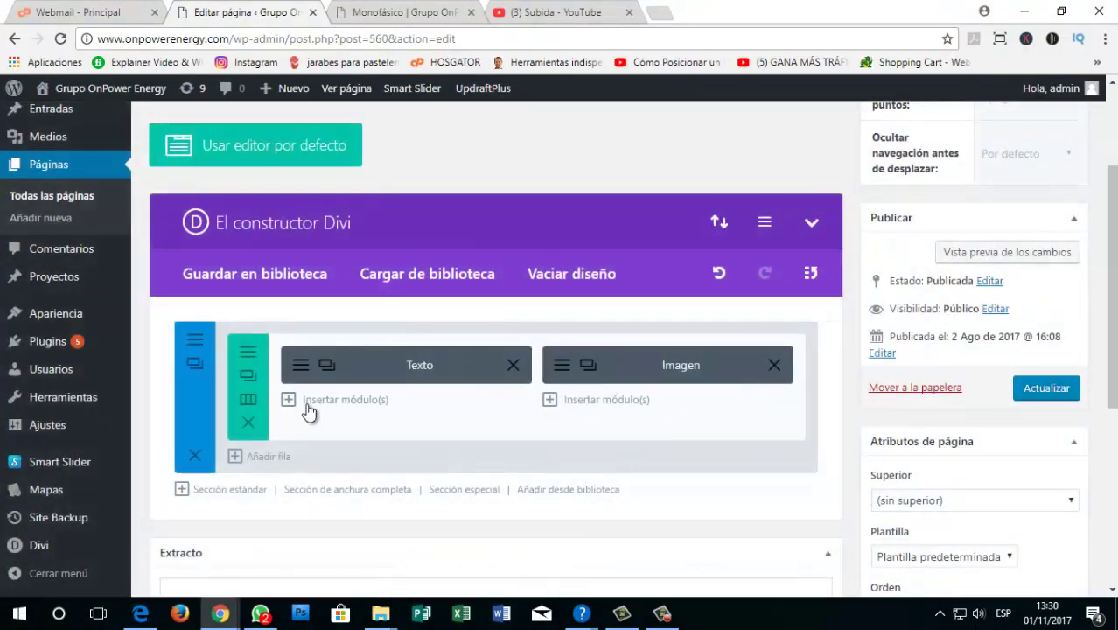
# Step: Add a second row with a 3/4 + 1/4 column layout below the text and image row
pyautogui.click(236, 464)
pyautogui.scroll(-1, 610, 426)
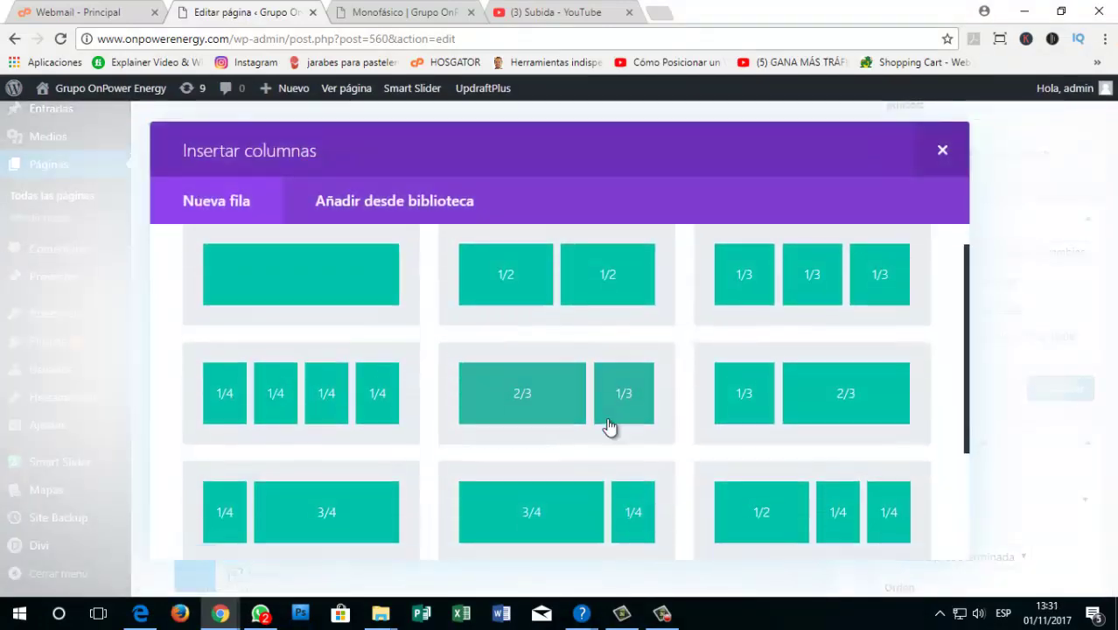
pyautogui.scroll(-2, 387, 374)
pyautogui.scroll(3, 392, 407)
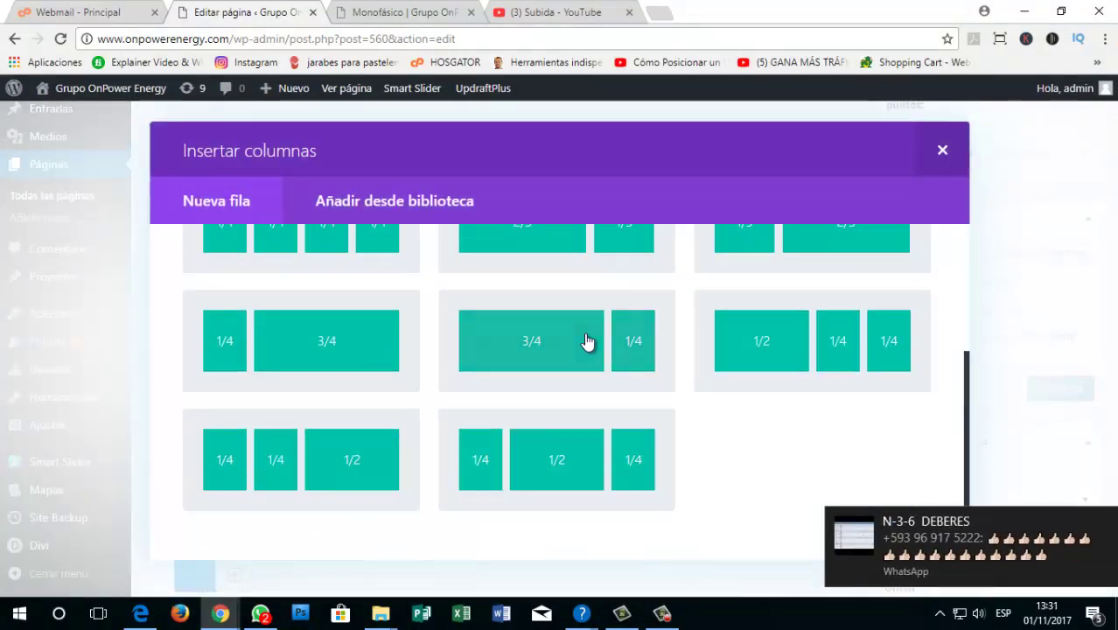
pyautogui.click(585, 343)
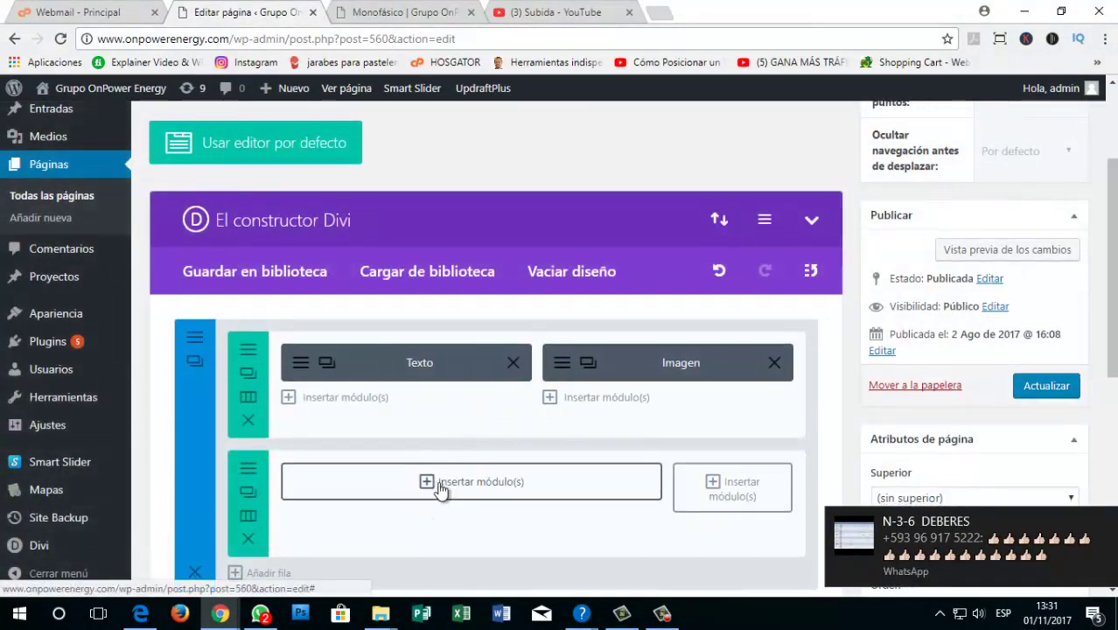
# Step: Look through the modules available for the second row's 3/4 column and close the list without inserting one
pyautogui.scroll(-1, 442, 488)
pyautogui.click(430, 402)
pyautogui.scroll(-3, 532, 412)
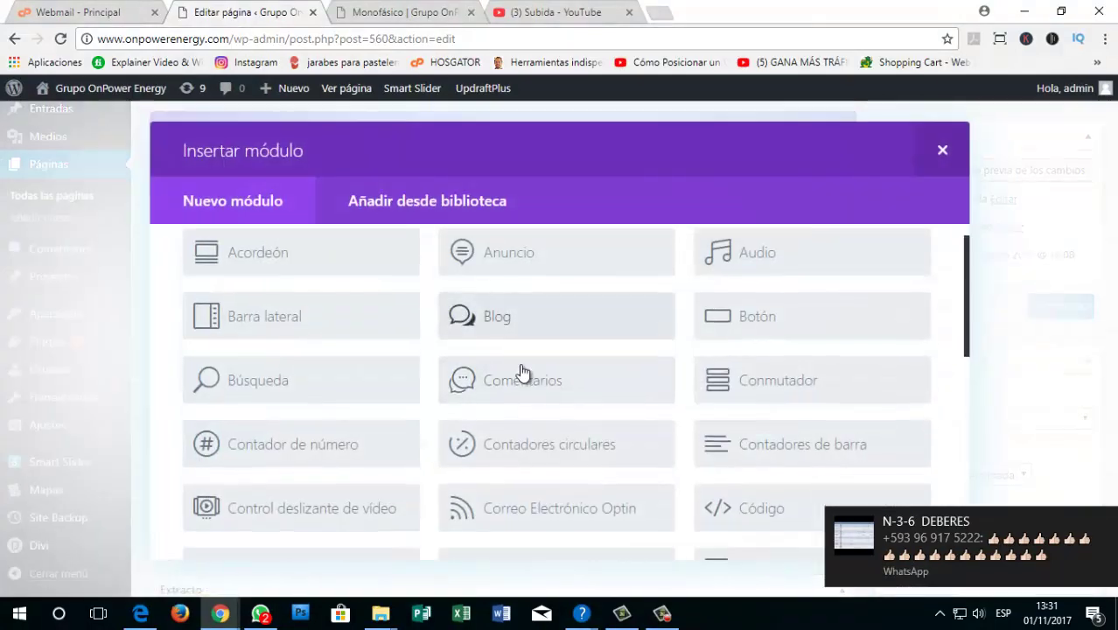
pyautogui.scroll(-4, 484, 450)
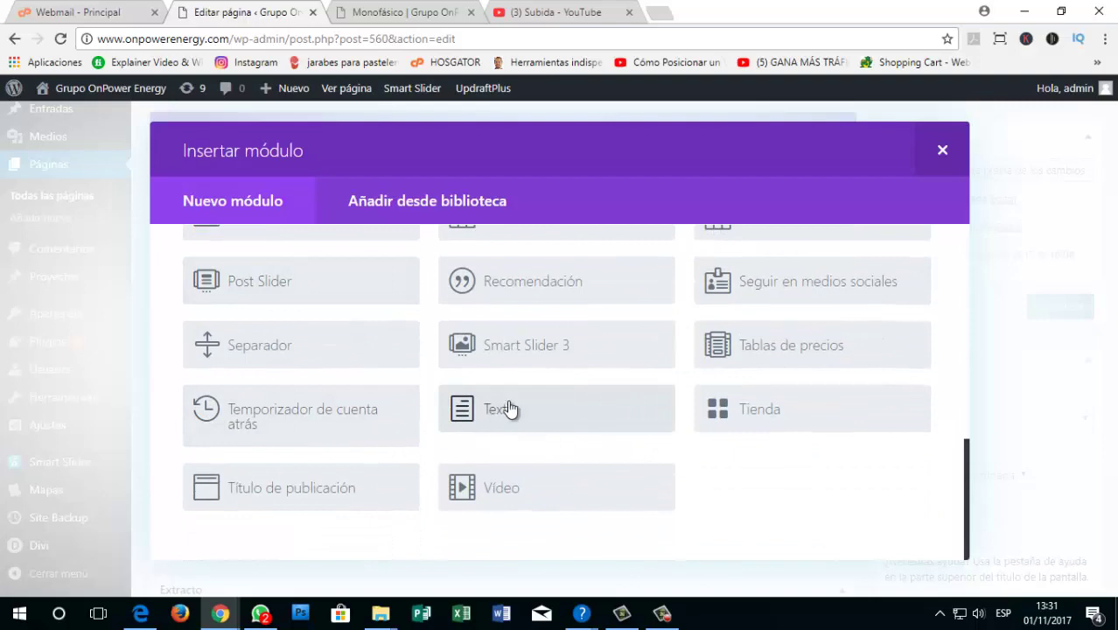
pyautogui.scroll(2, 844, 398)
pyautogui.scroll(3, 877, 288)
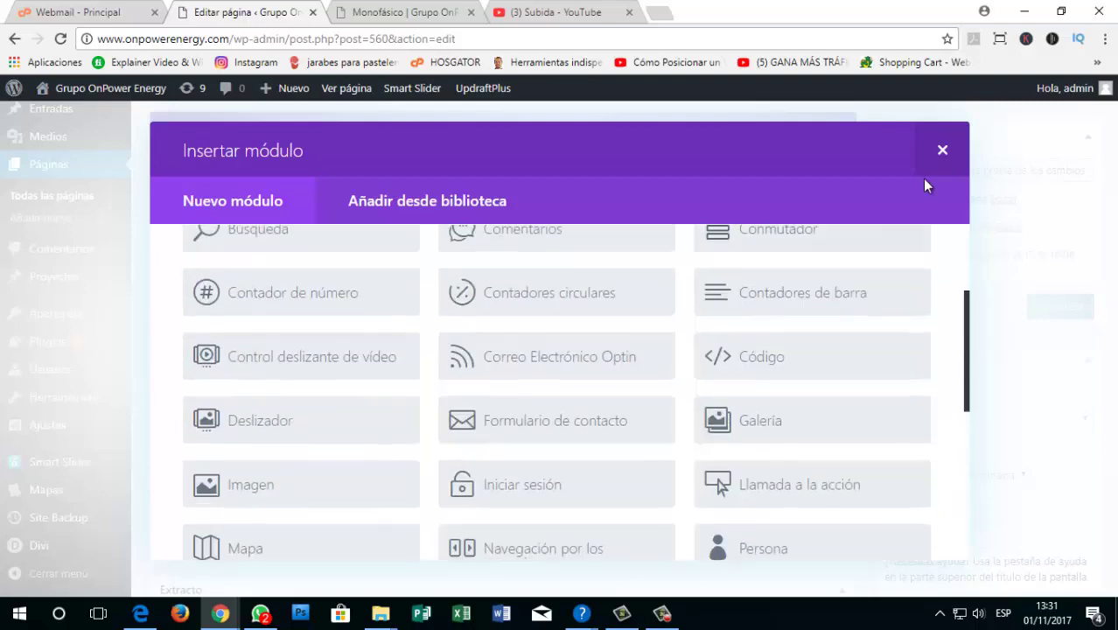
pyautogui.click(928, 173)
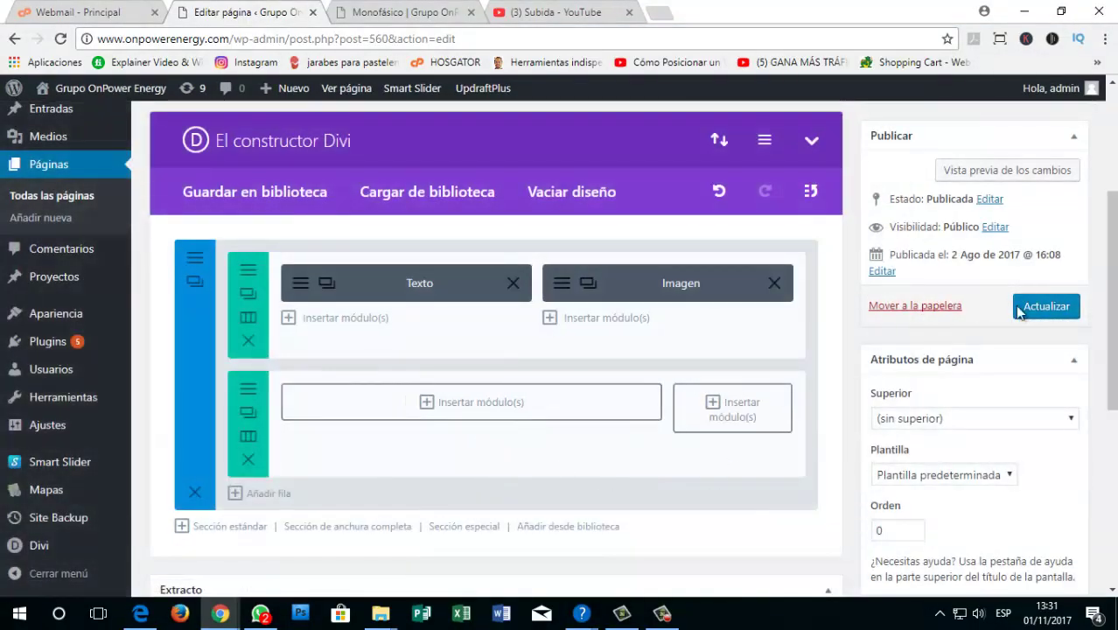
# Step: Update the Monofásico page and reload its live version to check the new text and image
pyautogui.click(1046, 306)
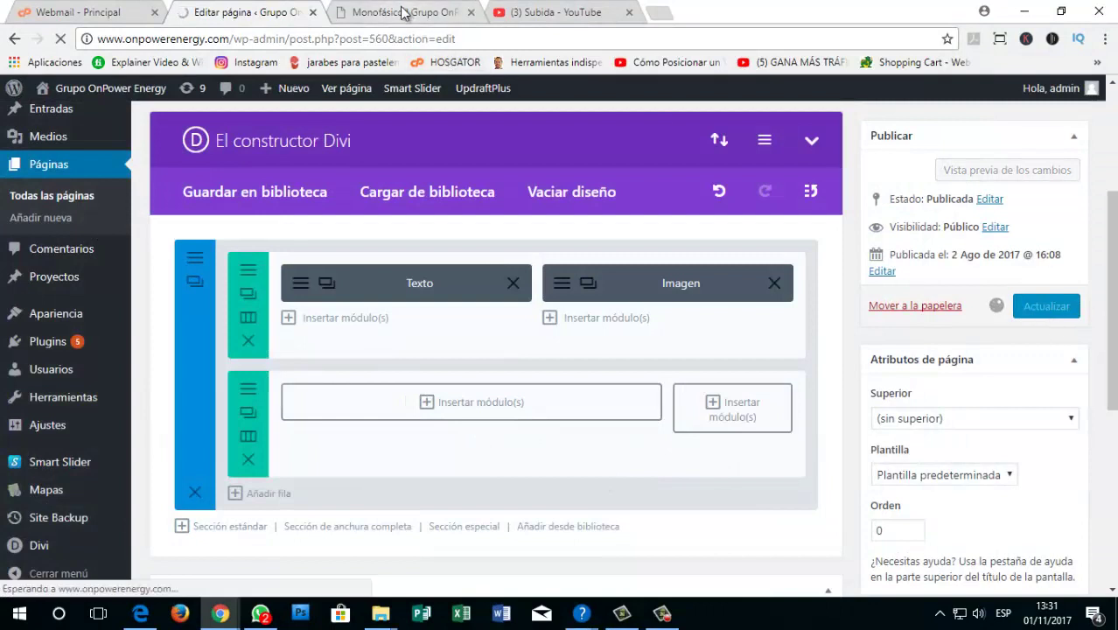
pyautogui.click(407, 13)
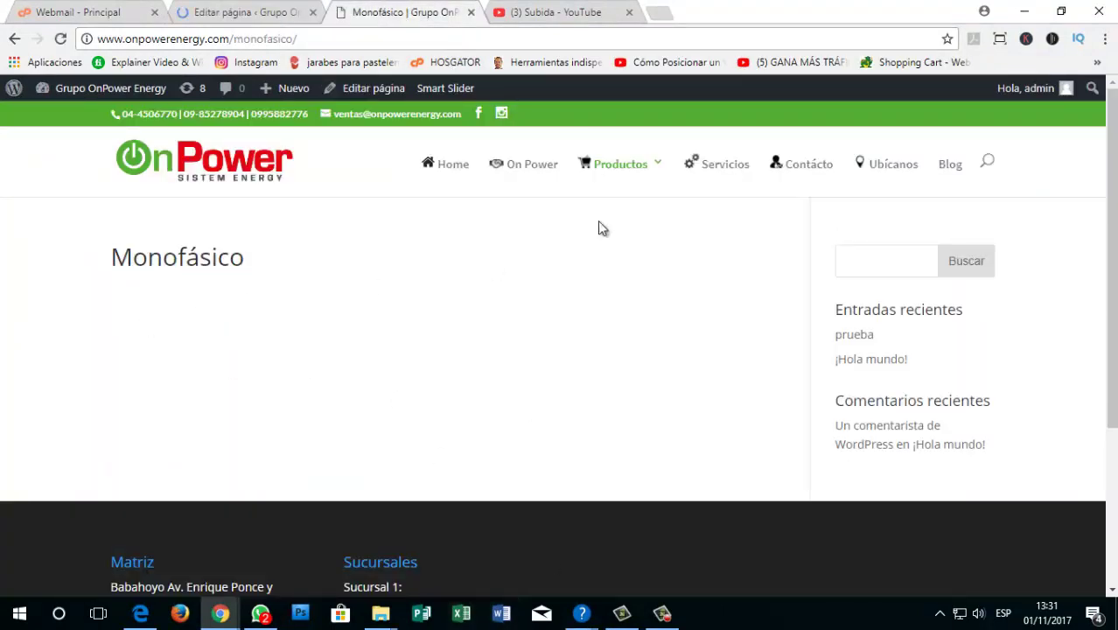
pyautogui.moveTo(318, 261); pyautogui.dragTo(163, 257)
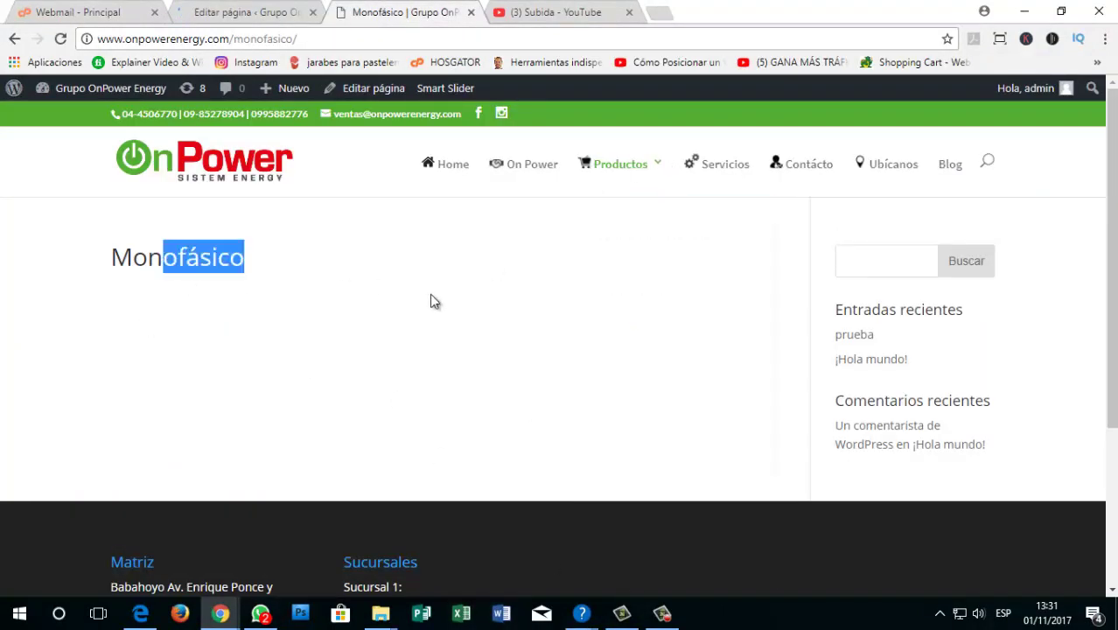
pyautogui.click(59, 40)
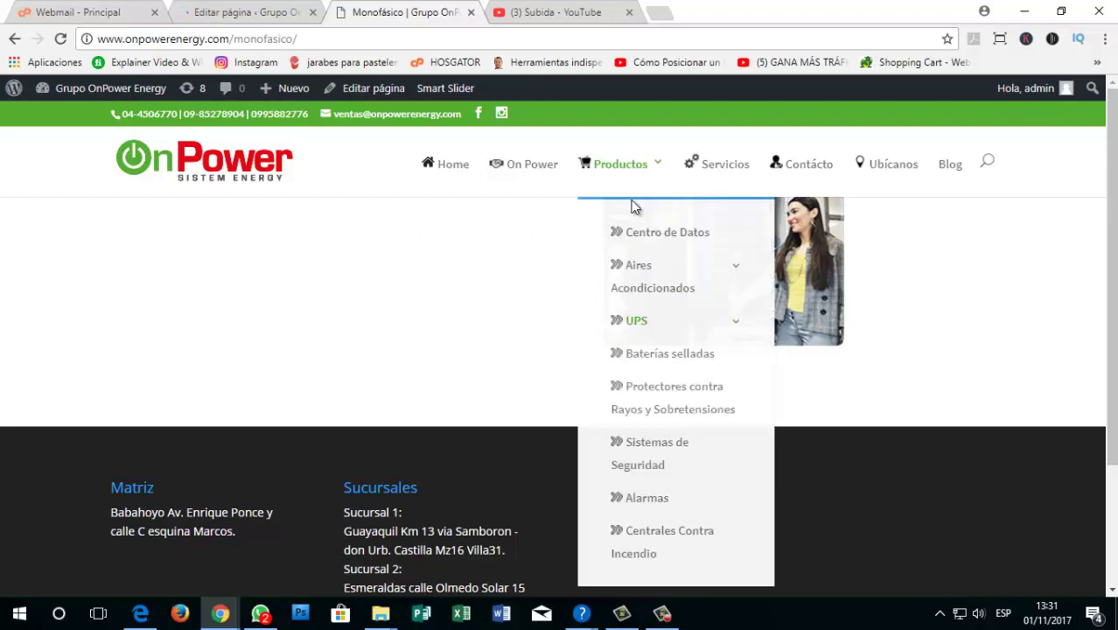
# Step: Back in the page editor, add a third row with one full-width column and insert a Separador module with its default settings
pyautogui.click(285, 19)
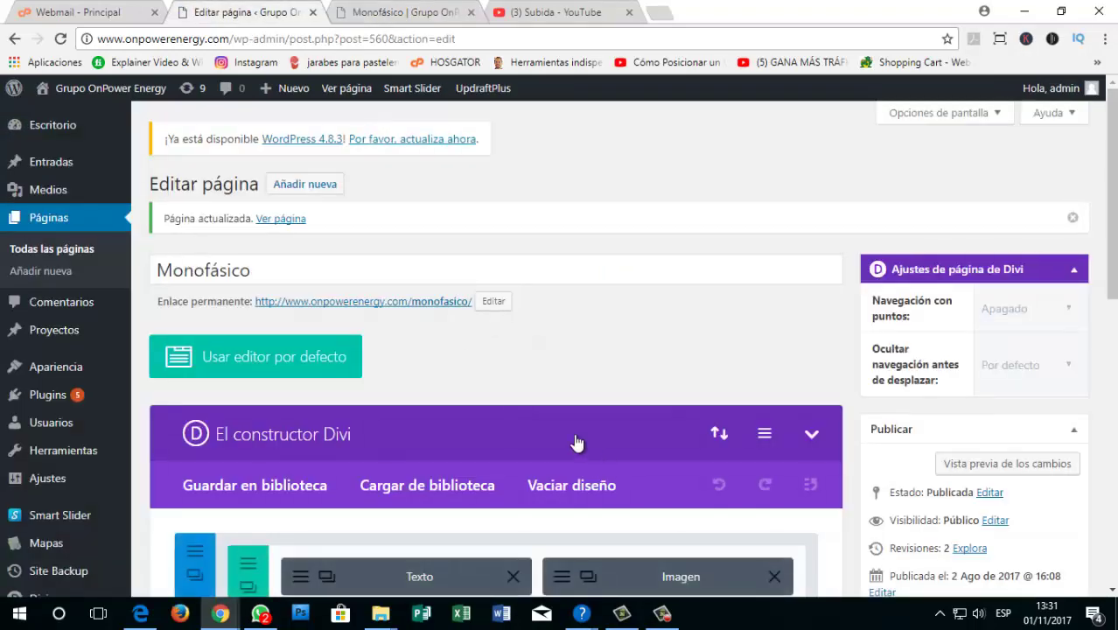
pyautogui.scroll(-4, 575, 441)
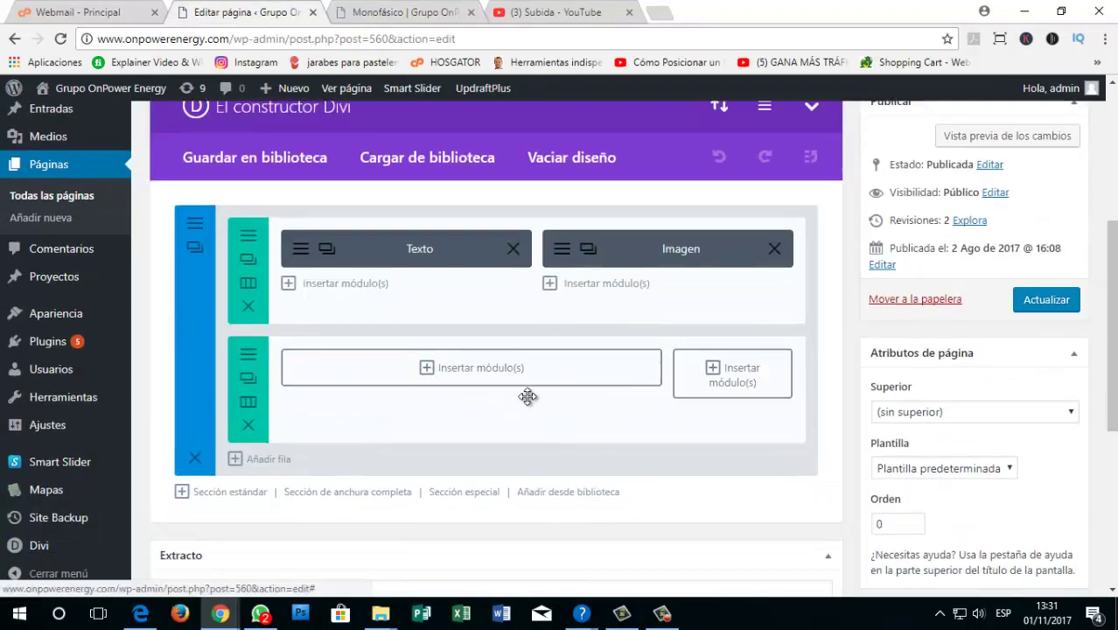
pyautogui.click(262, 467)
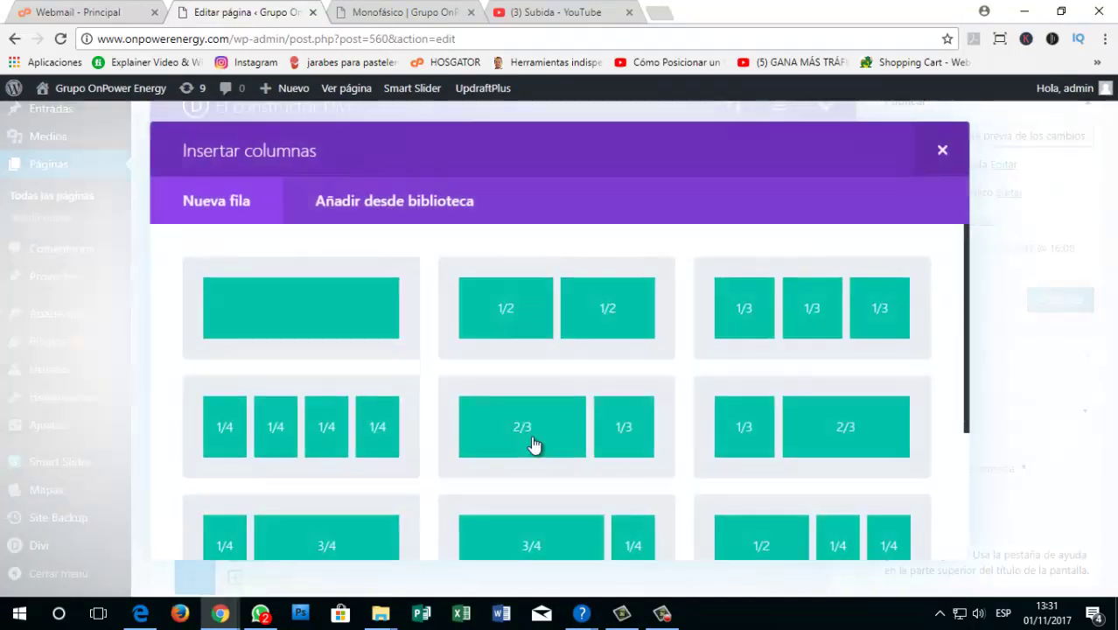
pyautogui.click(319, 313)
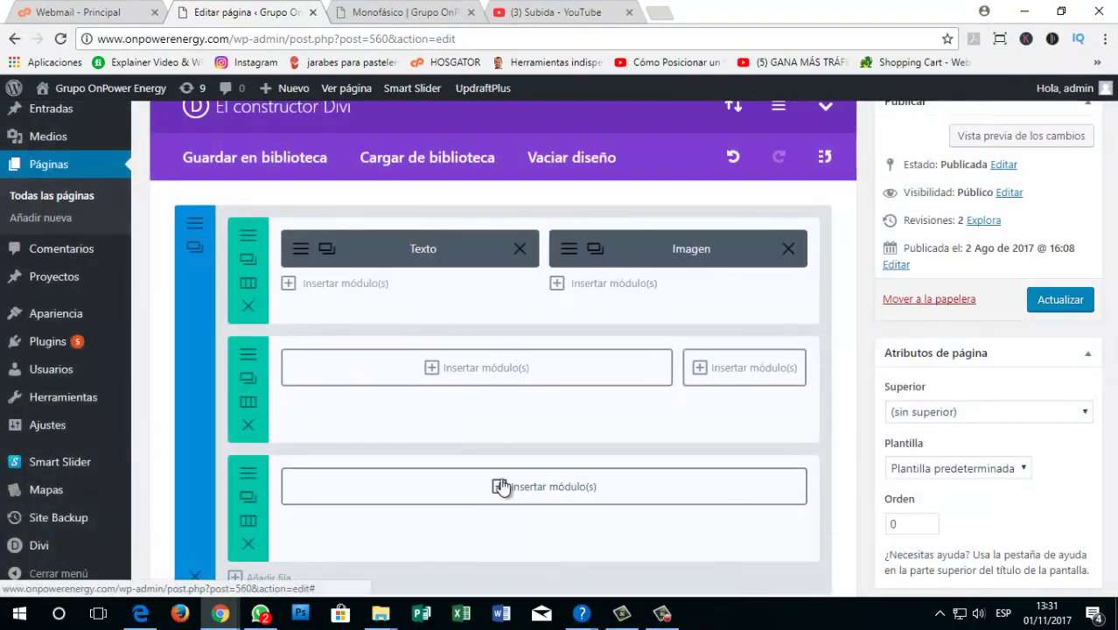
pyautogui.click(501, 484)
pyautogui.scroll(-5, 207, 411)
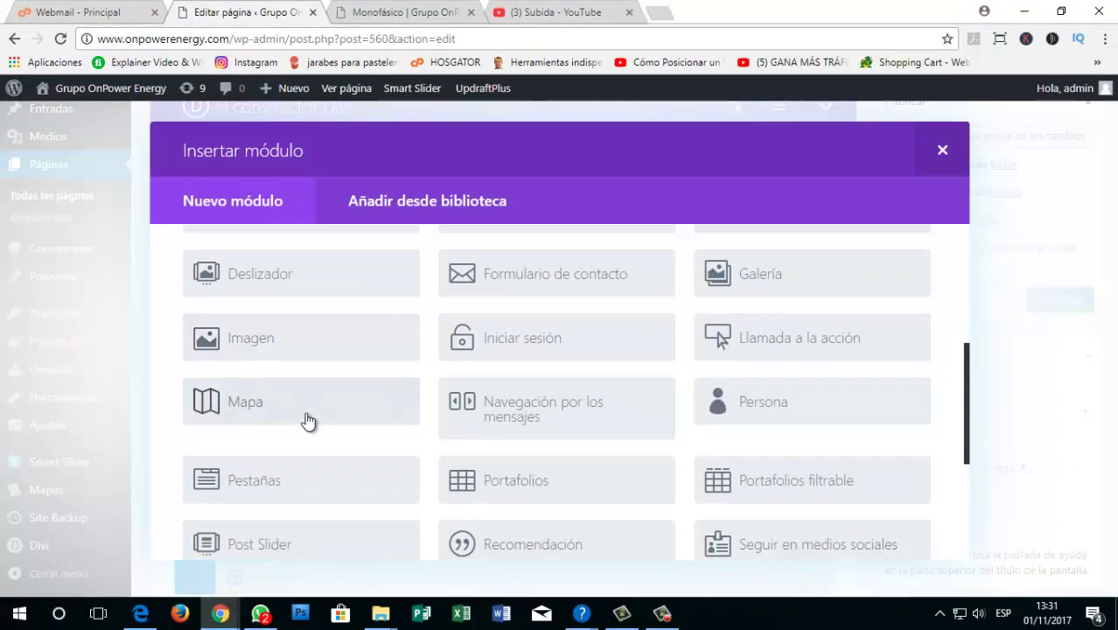
pyautogui.scroll(-2, 306, 418)
pyautogui.click(262, 446)
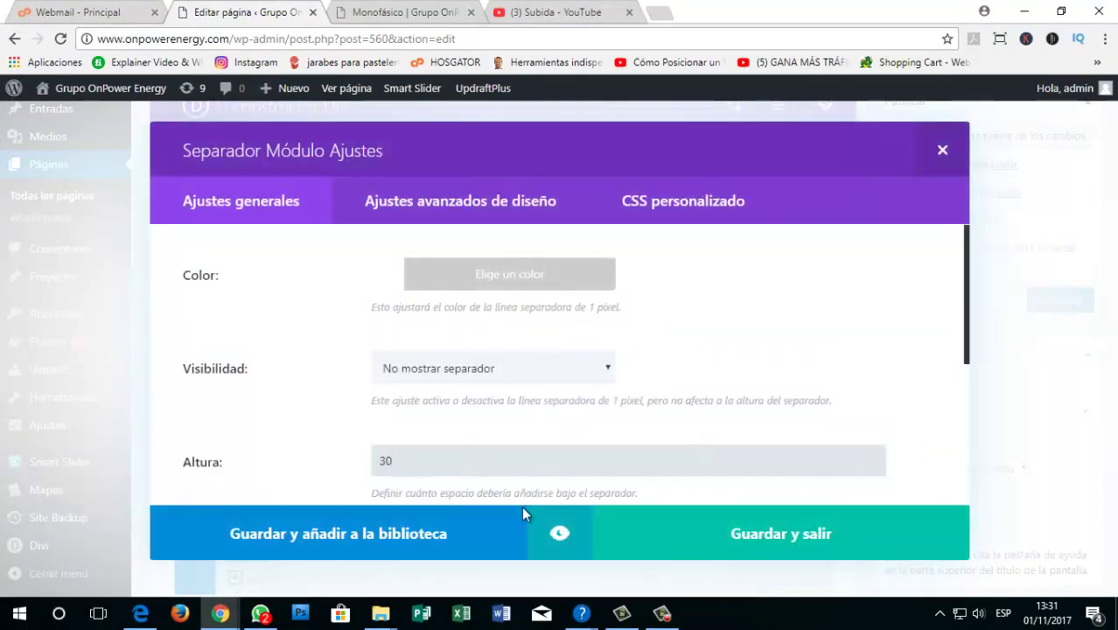
pyautogui.click(716, 554)
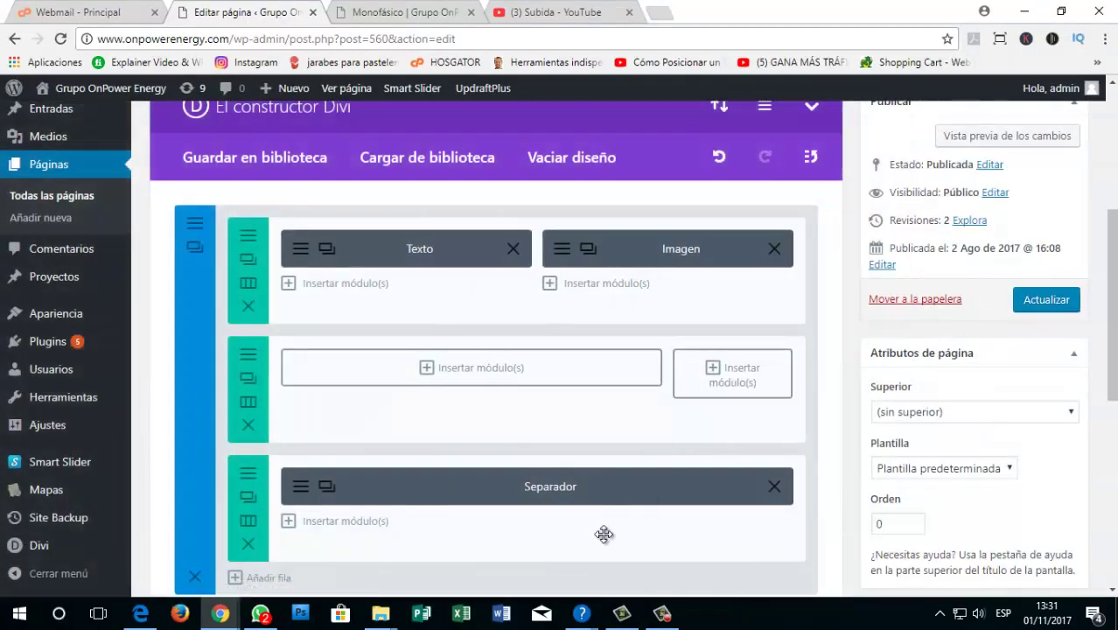
# Step: Move the separator row to the top of the section, update the page, and reload the live Monofásico page to check the spacing
pyautogui.moveTo(603, 535); pyautogui.dragTo(589, 291)
pyautogui.click(1043, 303)
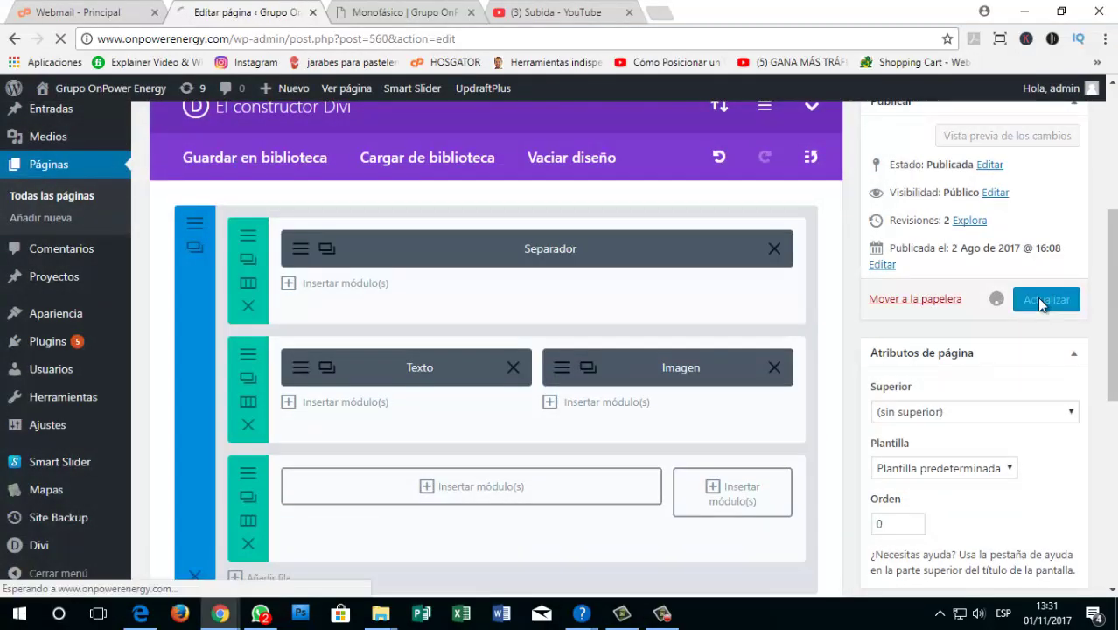
pyautogui.click(376, 12)
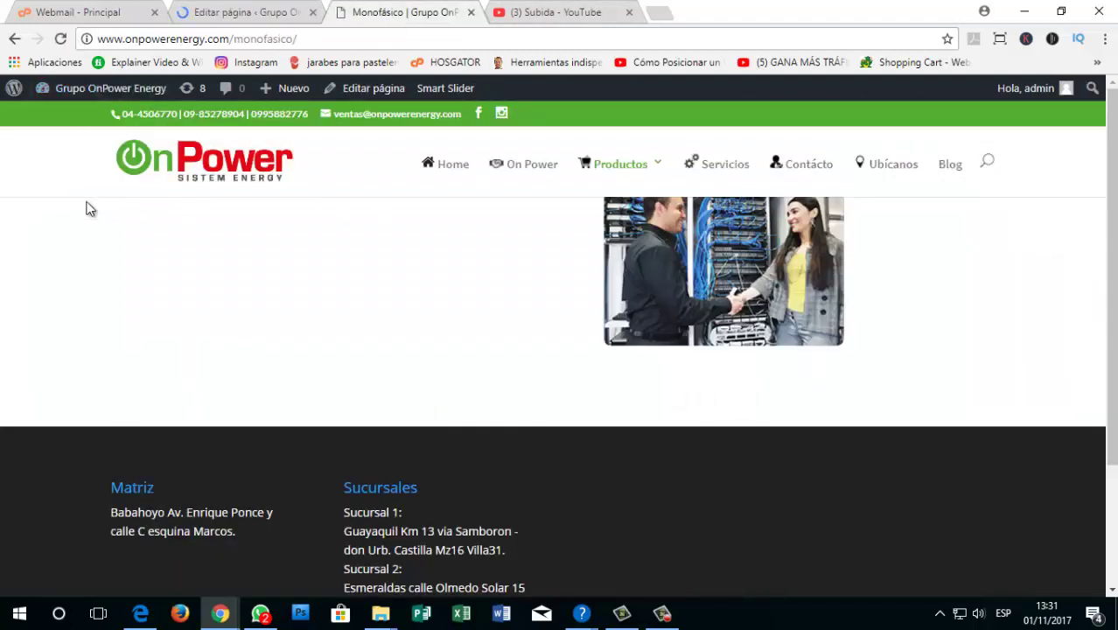
pyautogui.press('F5')
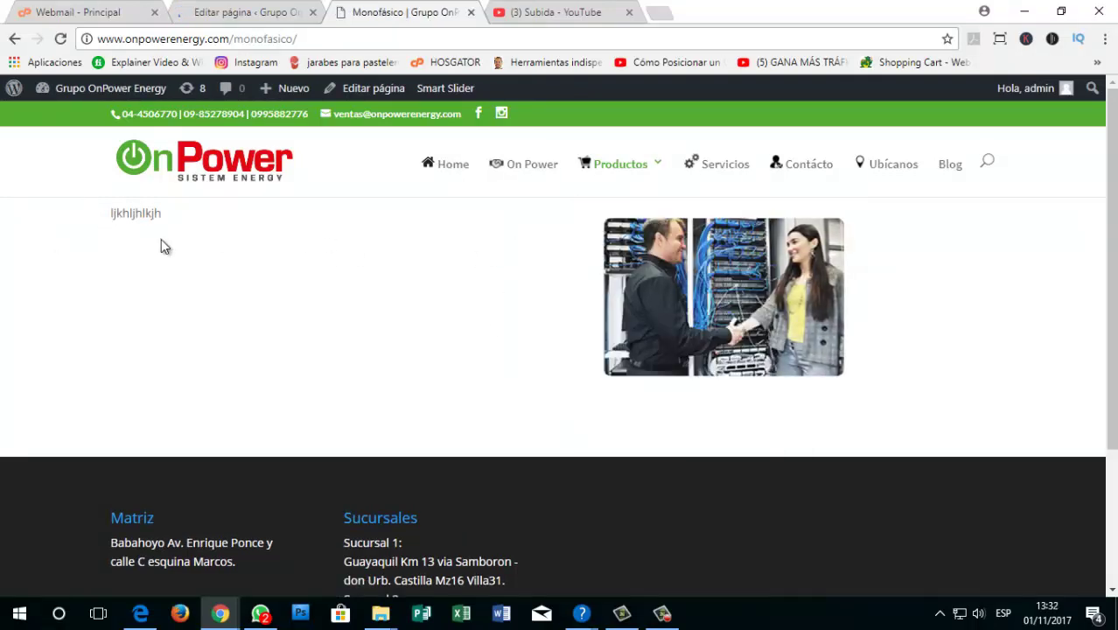
# Step: Open the live Servicios page and examine how its services are laid out in collapsible sections
pyautogui.click(713, 168)
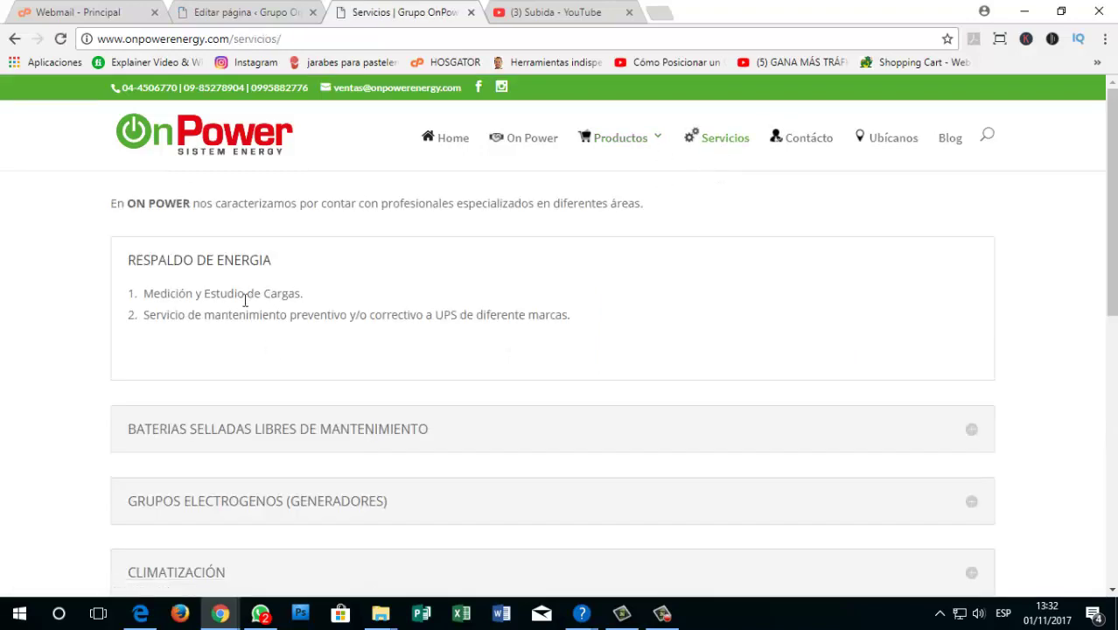
pyautogui.scroll(-4, 362, 449)
pyautogui.scroll(4, 327, 380)
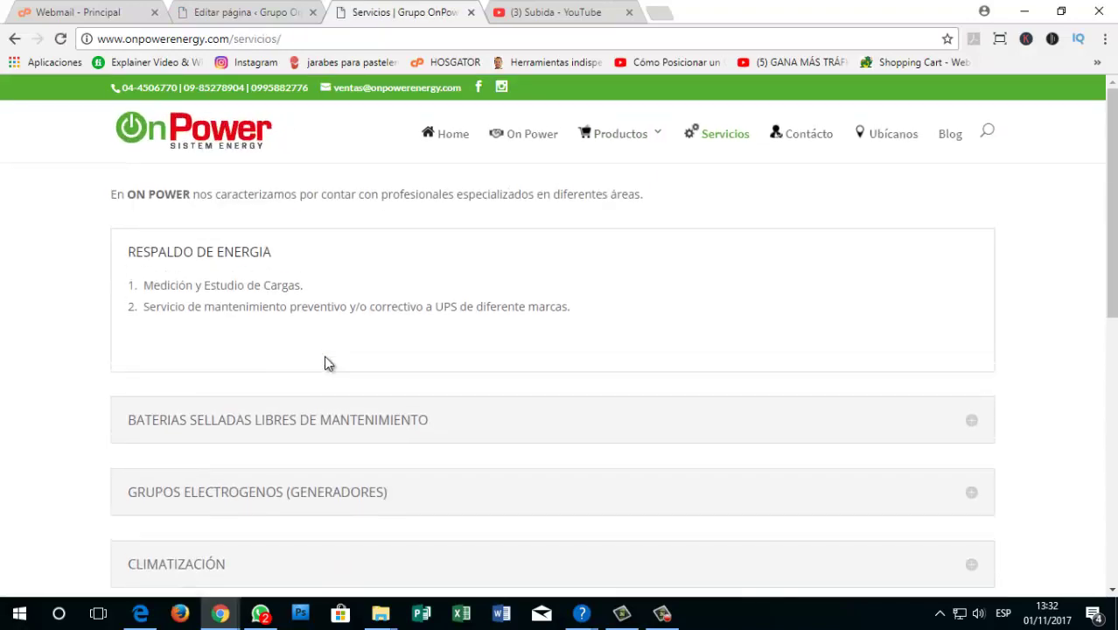
pyautogui.scroll(-1, 325, 363)
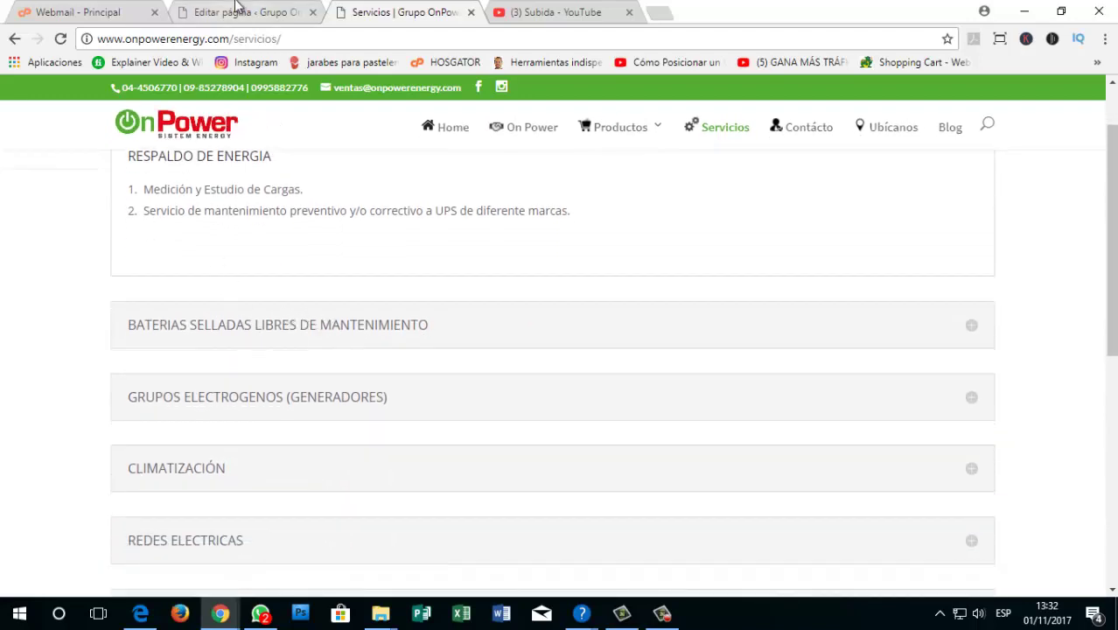
# Step: On the live Servicios page, expand the BATERIAS SELLADAS, GRUPOS ELECTROGENOS and CLIMATIZACIÓN sections to view their contents
pyautogui.scroll(-2, 345, 210)
pyautogui.scroll(1, 411, 205)
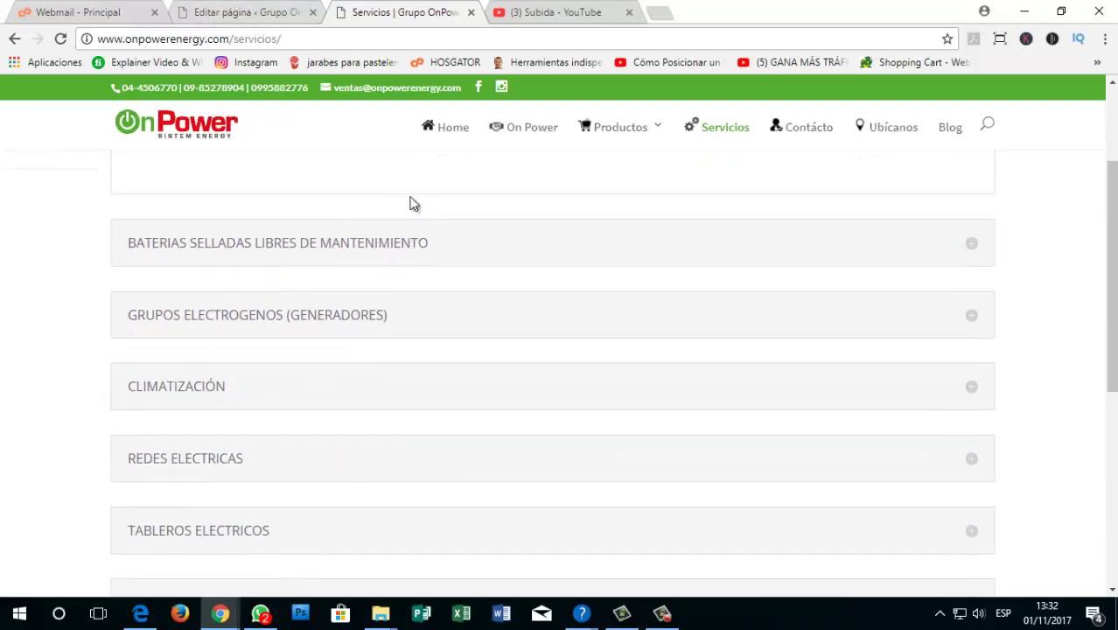
pyautogui.click(382, 249)
pyautogui.scroll(1, 381, 217)
pyautogui.scroll(-2, 350, 280)
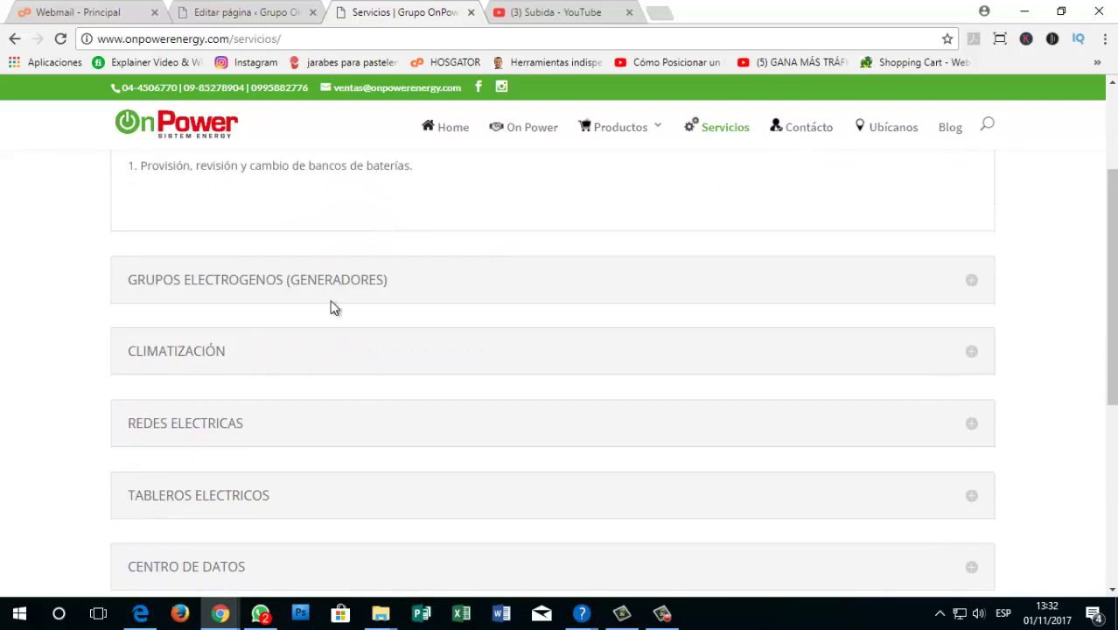
pyautogui.click(317, 292)
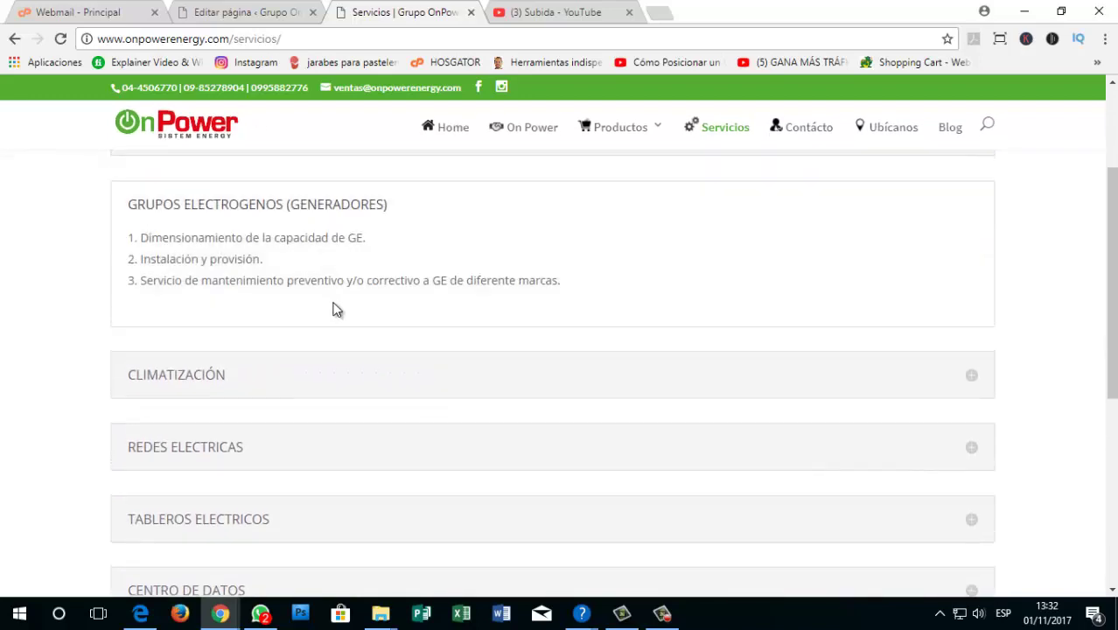
pyautogui.scroll(-1, 338, 308)
pyautogui.click(424, 305)
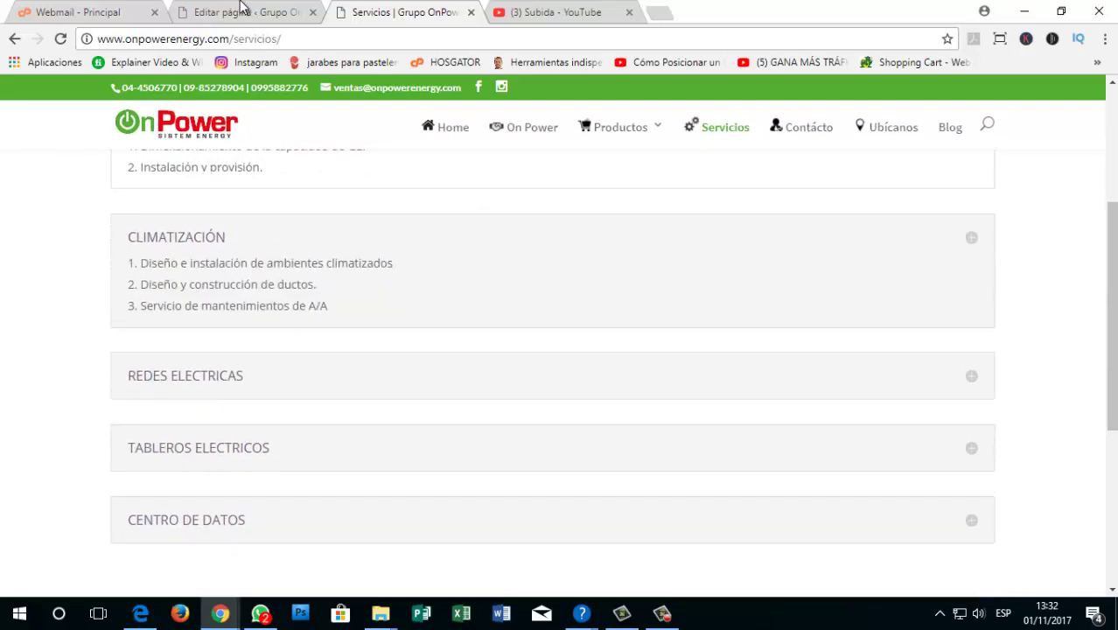
# Step: Back in the WordPress admin, search the pages for "serv" and open the Servicios page's Divi layout for editing
pyautogui.click(245, 13)
pyautogui.scroll(-1, 595, 350)
pyautogui.scroll(-3, 619, 379)
pyautogui.scroll(4, 550, 337)
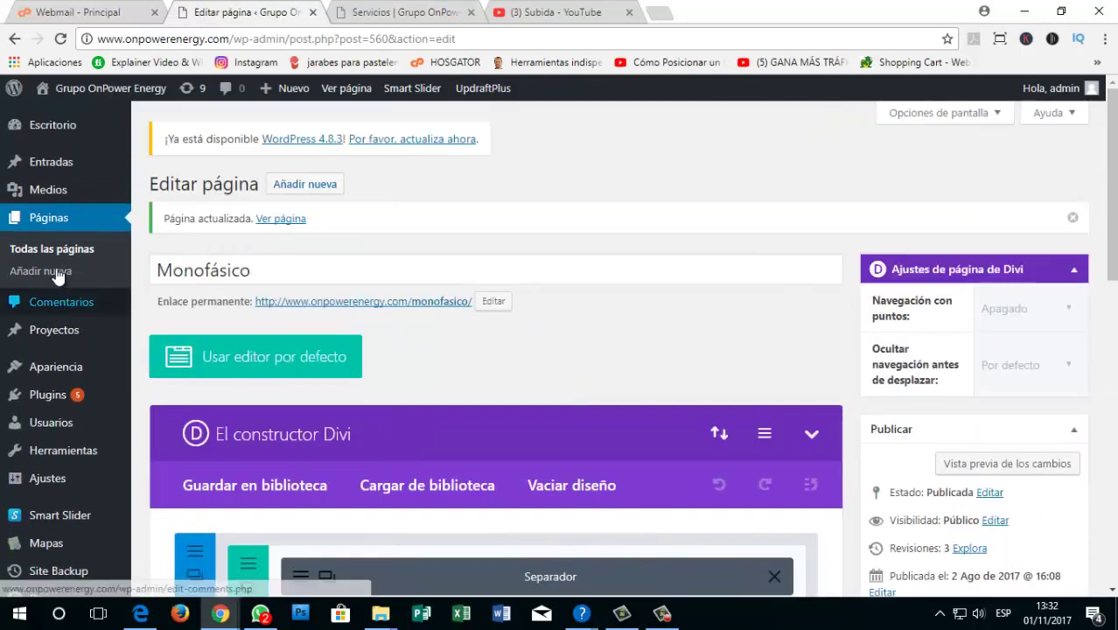
pyautogui.click(40, 220)
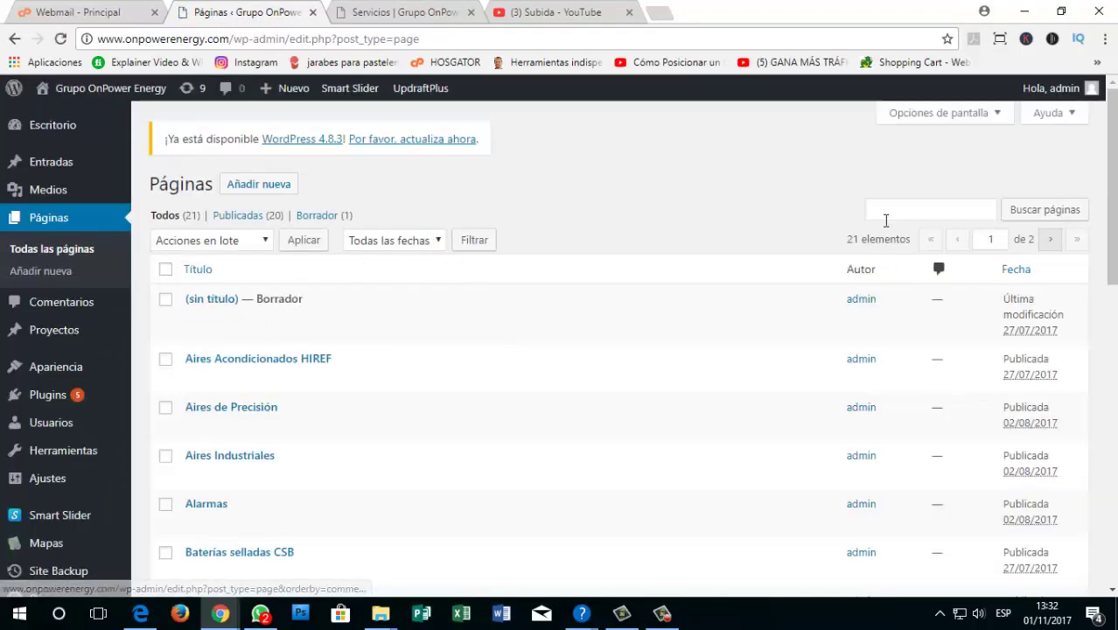
pyautogui.click(886, 218)
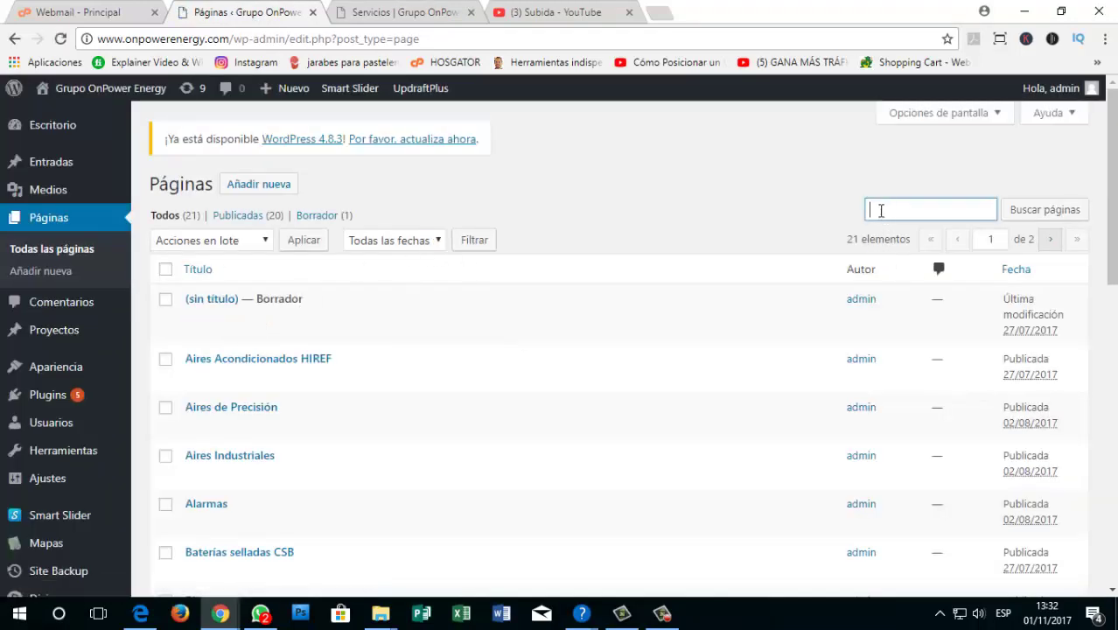
pyautogui.write('ser')
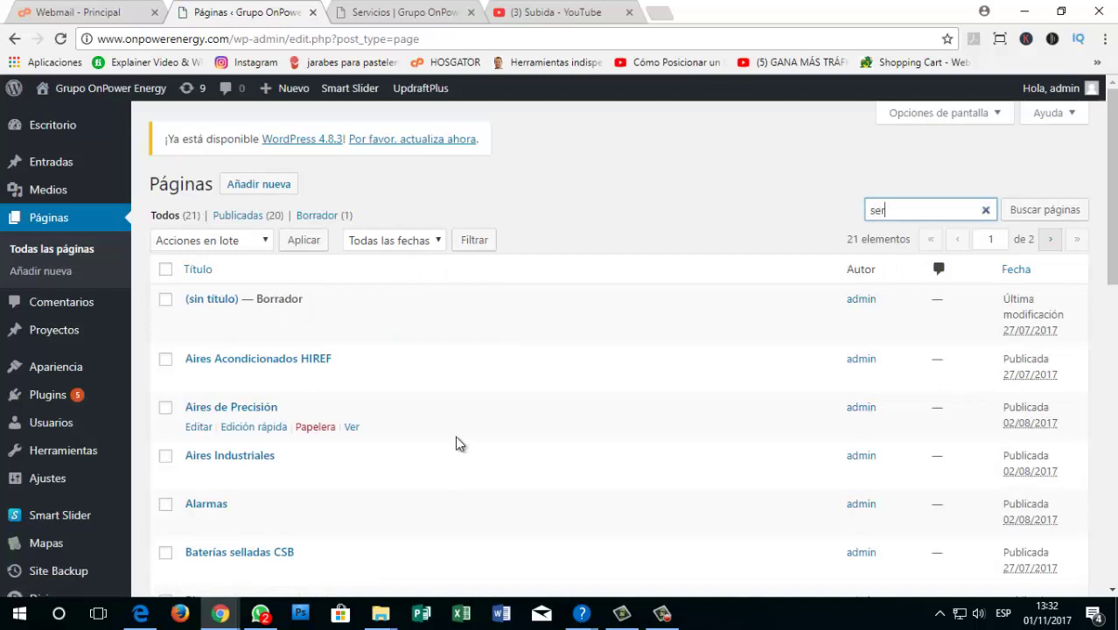
pyautogui.write('v')
pyautogui.press('Return')
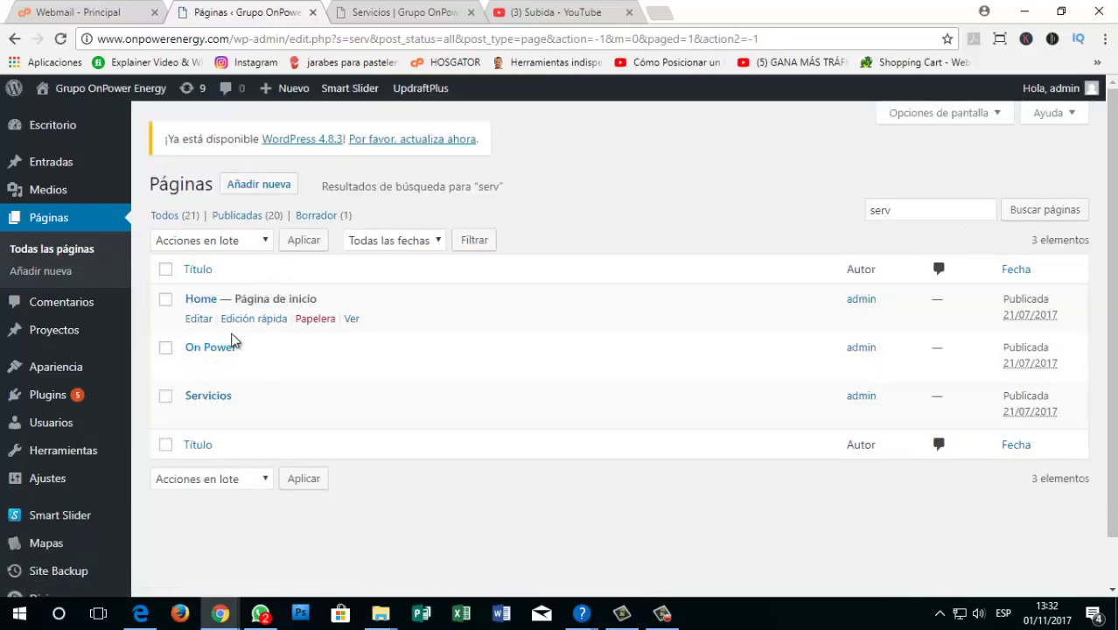
pyautogui.click(207, 401)
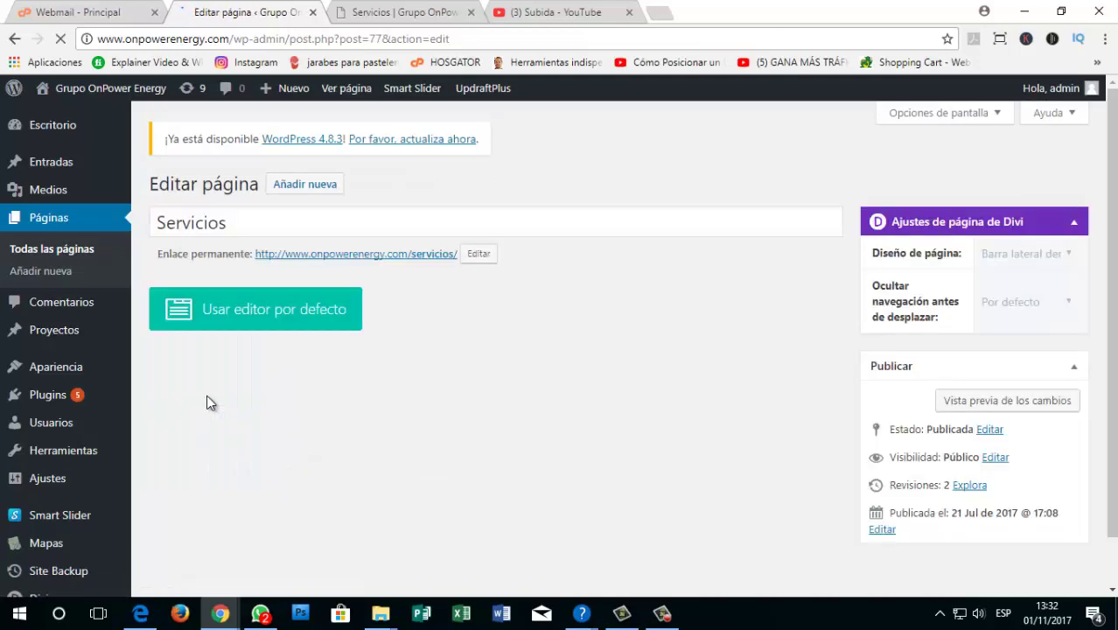
pyautogui.scroll(-2, 565, 326)
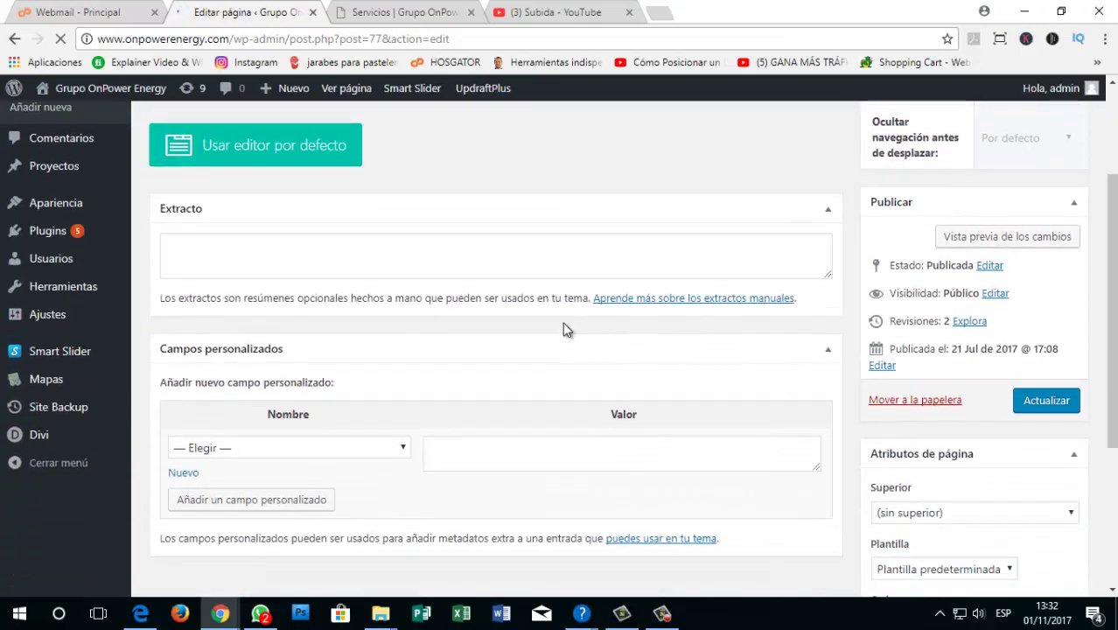
pyautogui.scroll(-3, 525, 329)
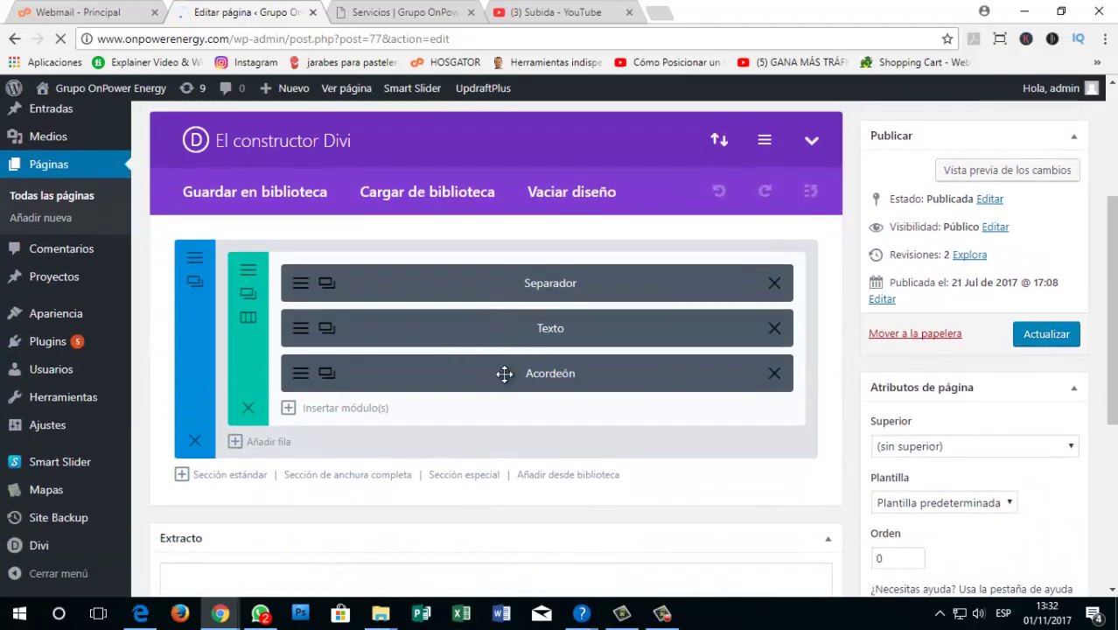
# Step: Open the Acordeón module's settings and compare its list of items with the sections on the live Servicios page
pyautogui.hotkey('ctrl', 'Tab')
pyautogui.scroll(-2, 375, 317)
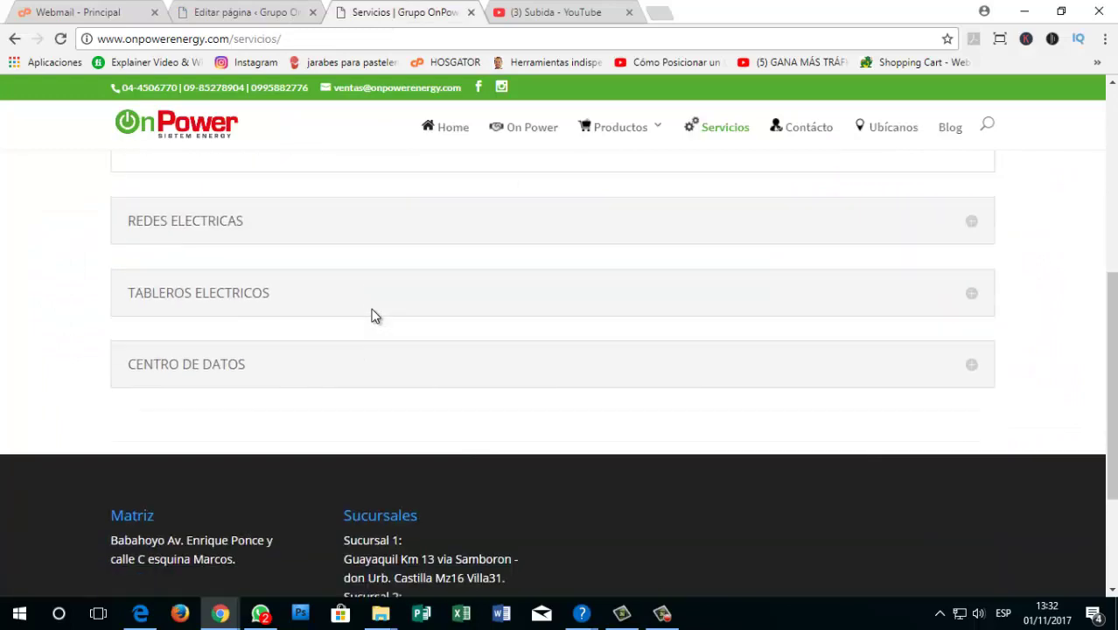
pyautogui.scroll(5, 374, 316)
pyautogui.hotkey('ctrl', 'shift', 'Tab')
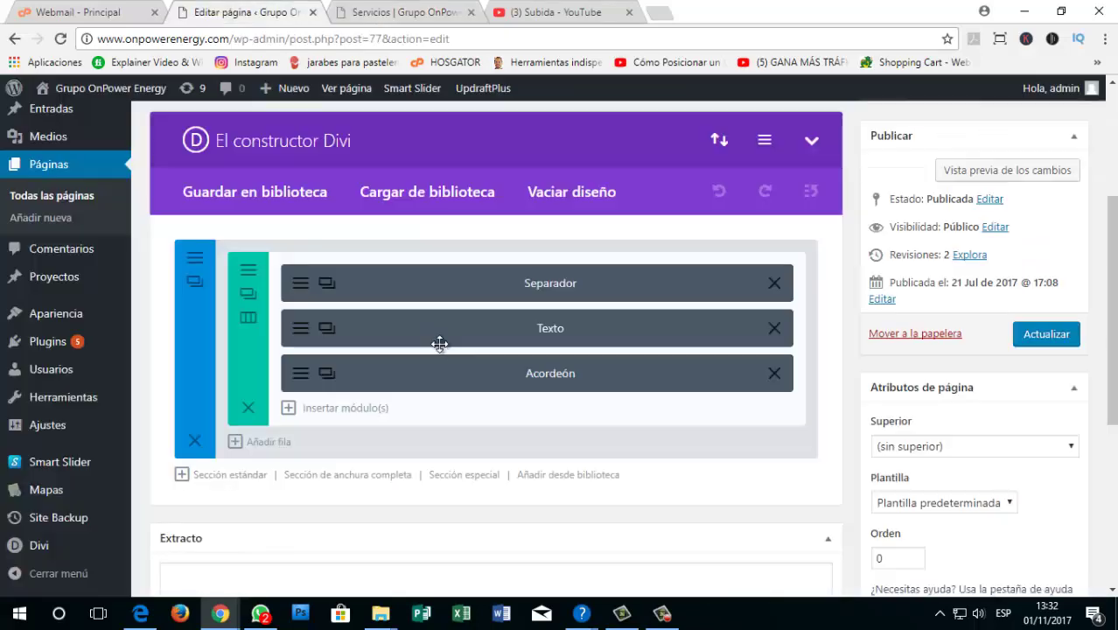
pyautogui.click(307, 376)
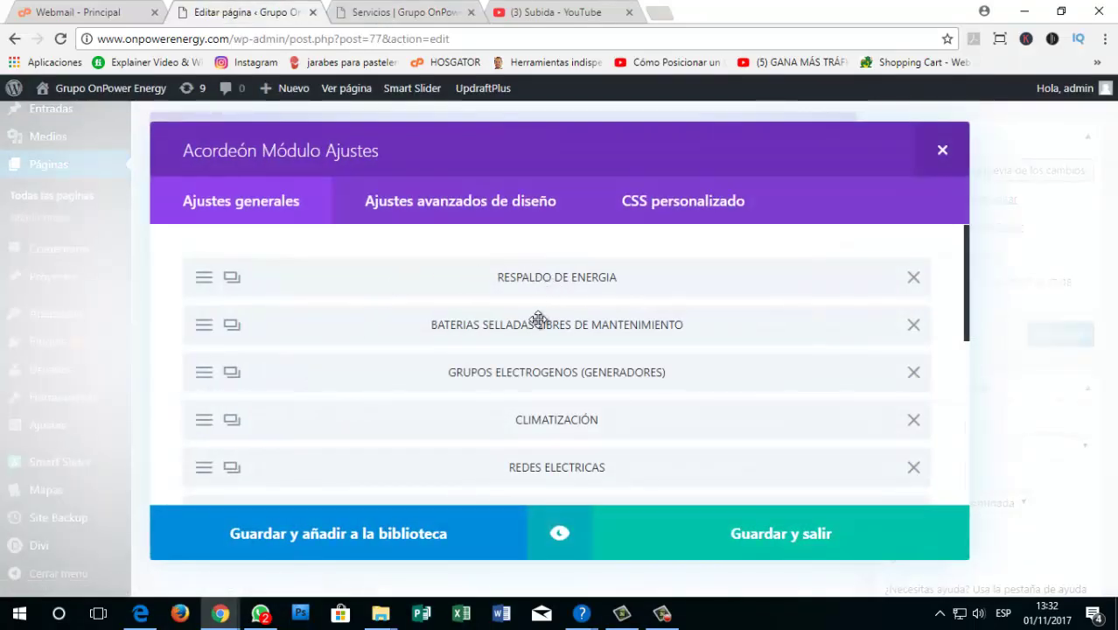
pyautogui.scroll(-2, 538, 319)
pyautogui.scroll(2, 532, 320)
pyautogui.hotkey('ctrl', 'Tab')
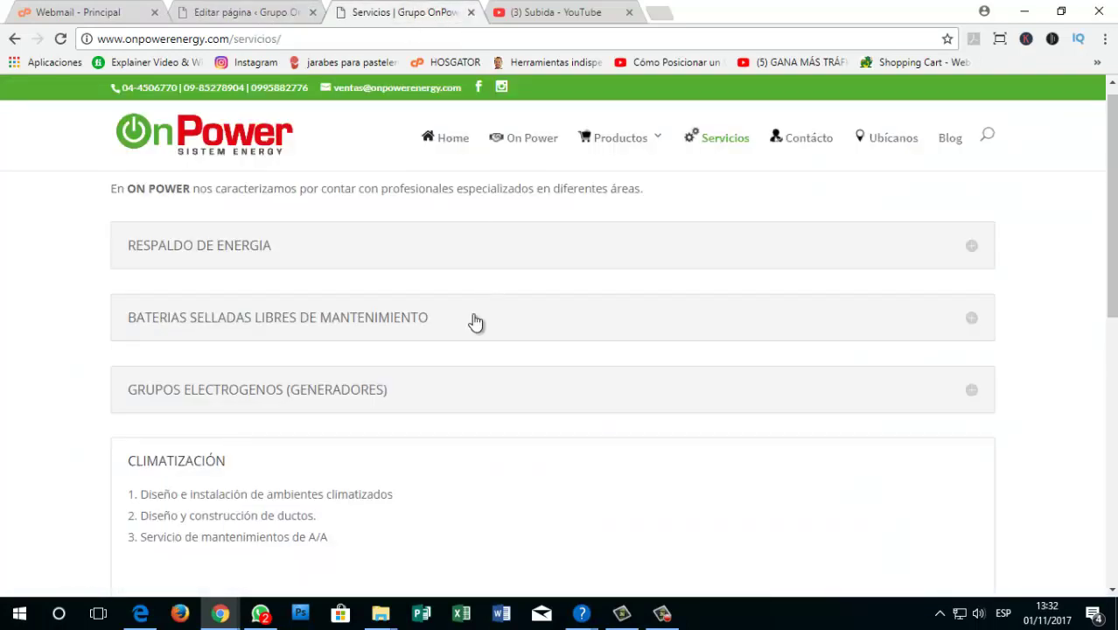
pyautogui.click(224, 6)
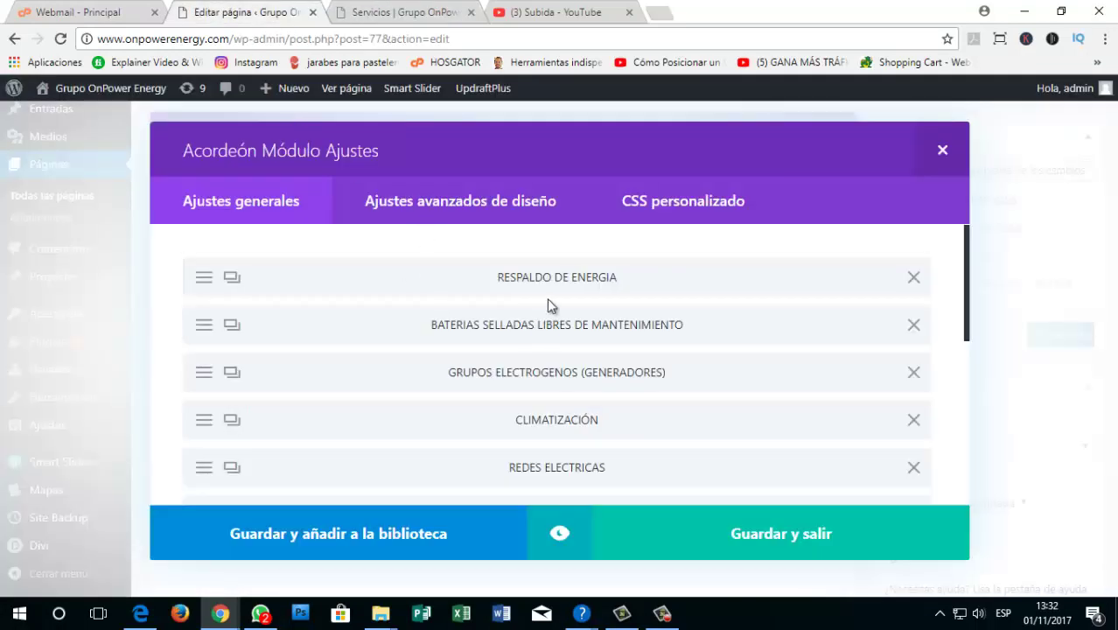
pyautogui.scroll(-3, 614, 297)
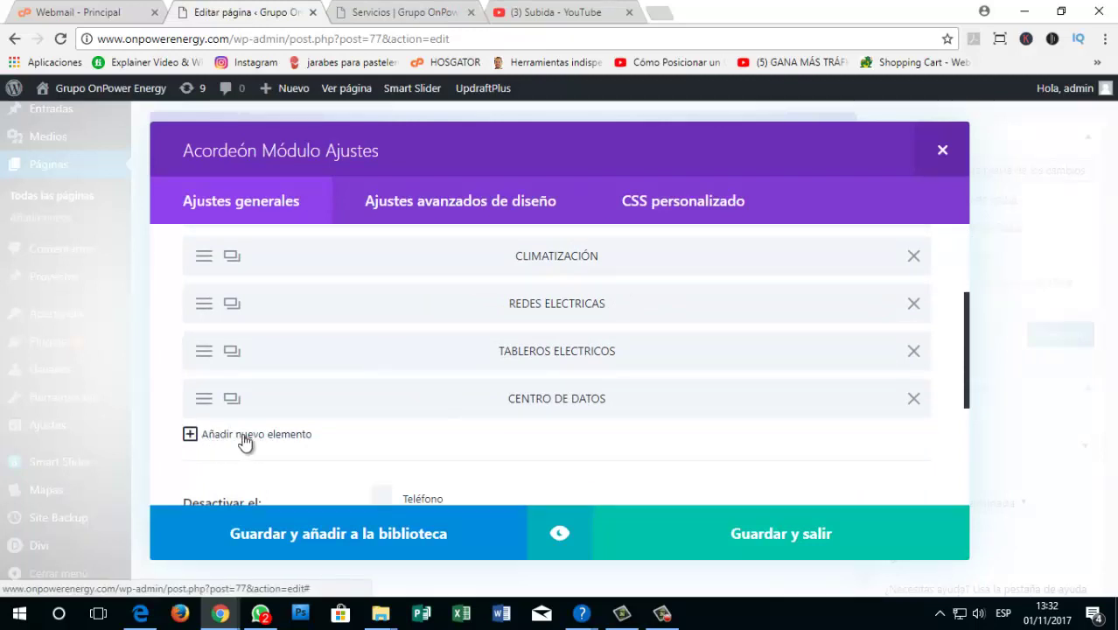
pyautogui.scroll(3, 404, 360)
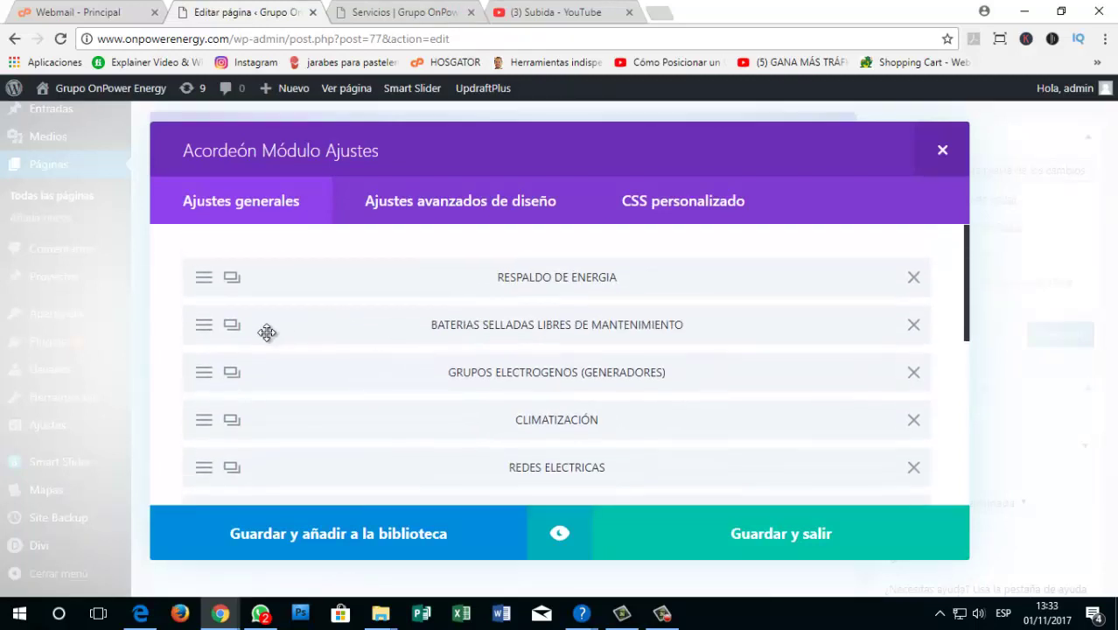
# Step: Open the BATERIAS SELLADAS LIBRES DE MANTENIMIENTO accordion item, review its title and content, and close it without changes
pyautogui.click(206, 331)
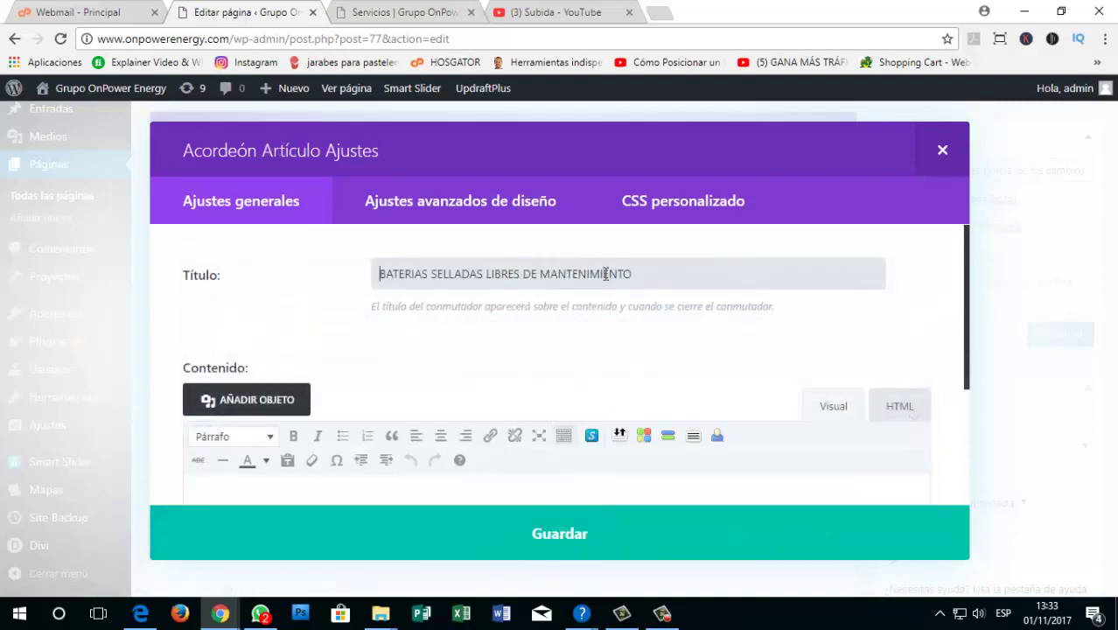
pyautogui.scroll(-1, 462, 420)
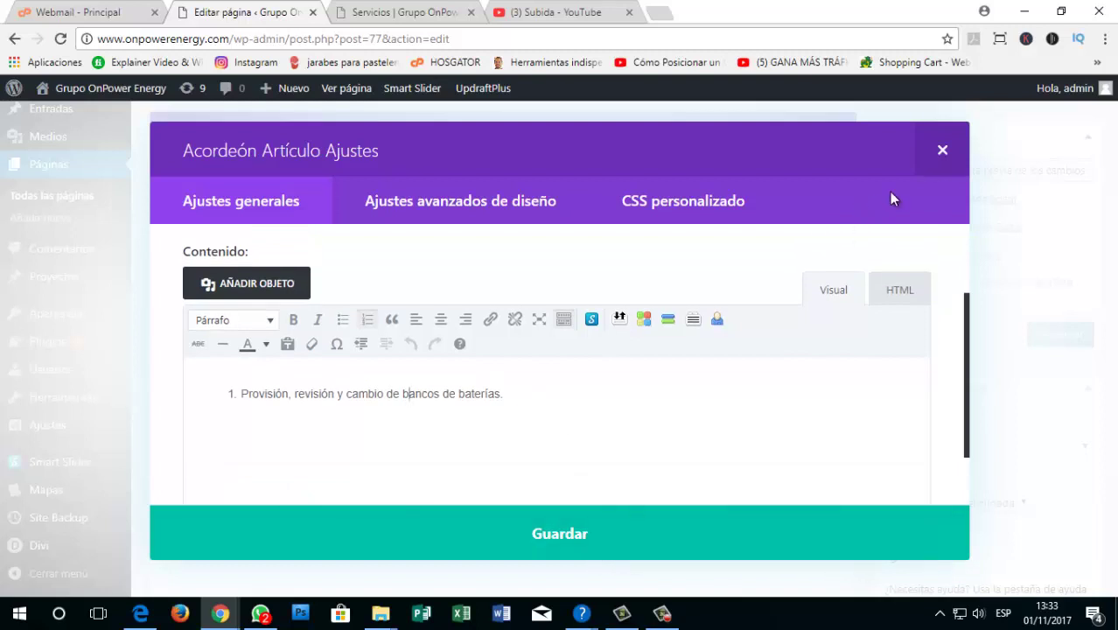
pyautogui.click(941, 150)
# Step: Expand the REDES ELECTRICAS section on the live Servicios page, then return to the editor and close the Acordeón module's settings
pyautogui.click(388, 11)
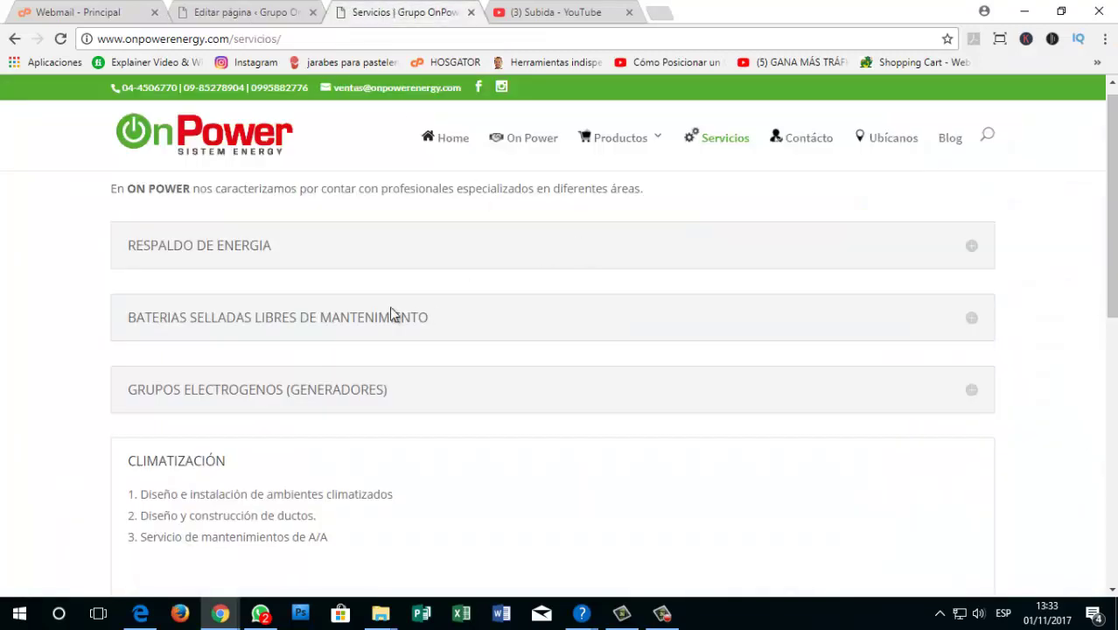
pyautogui.scroll(-3, 269, 269)
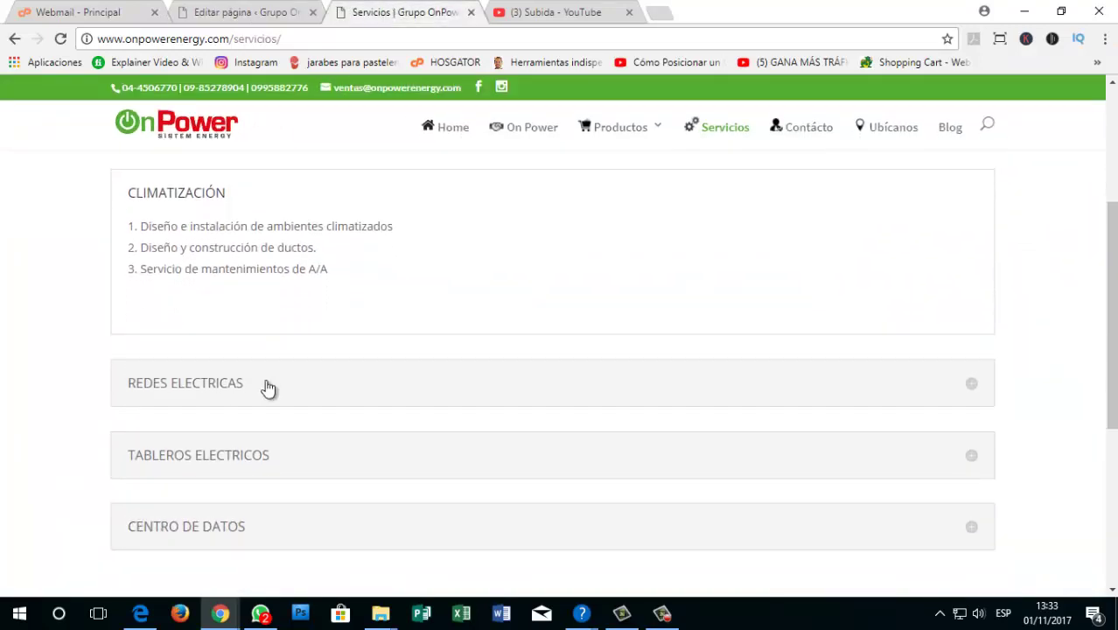
pyautogui.click(268, 388)
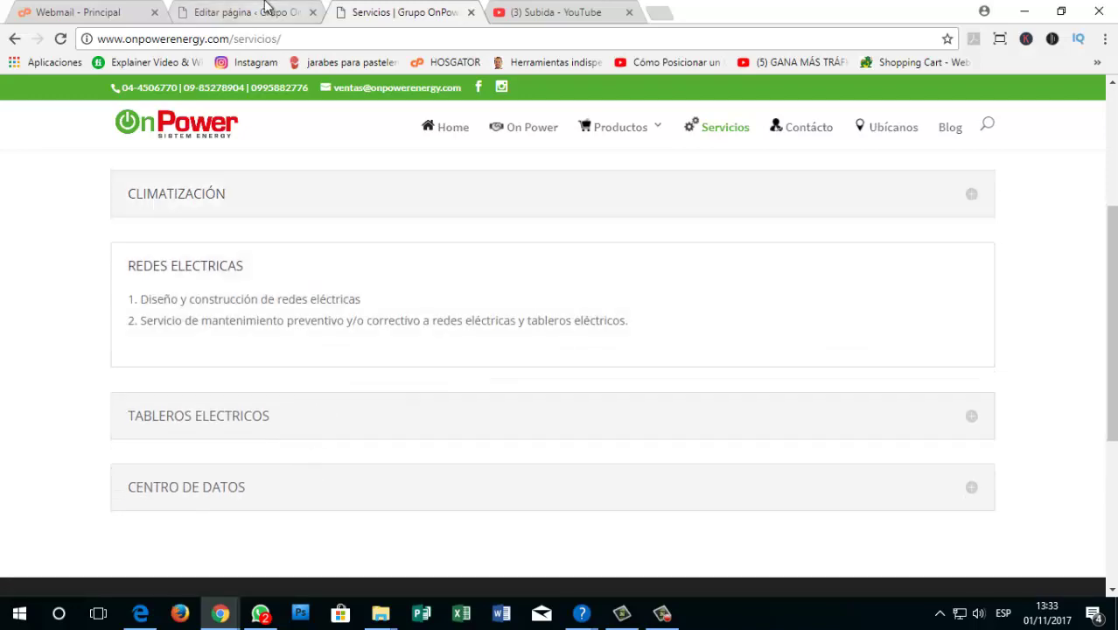
pyautogui.click(268, 11)
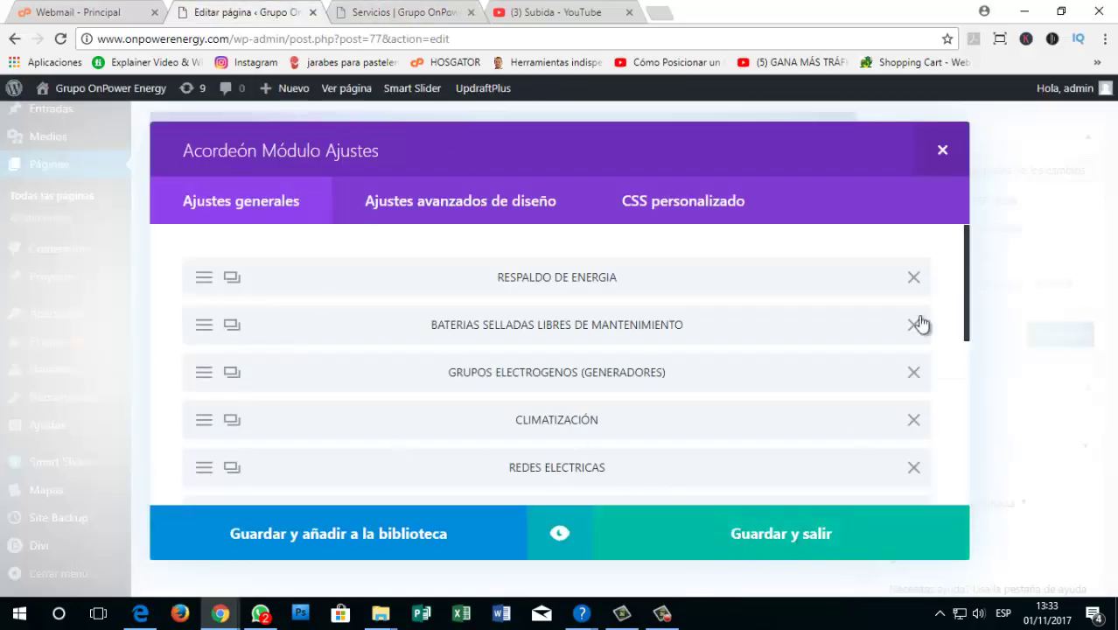
pyautogui.click(941, 153)
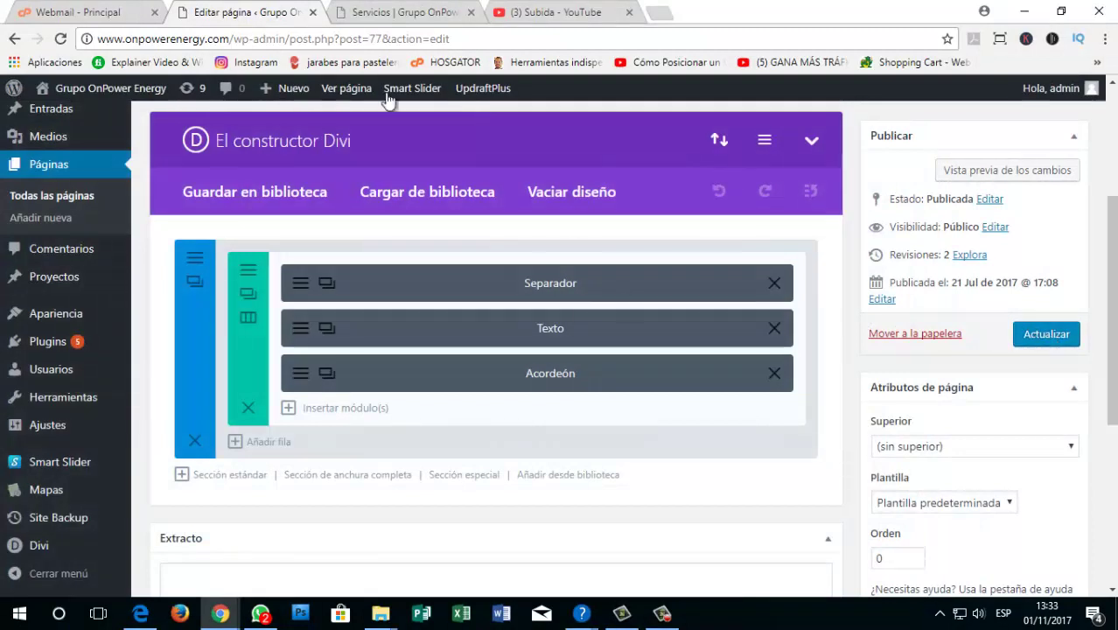
# Step: Open the live Blog page and examine its layout alongside the Servicios page's Divi builder
pyautogui.hotkey('ctrl', 'Tab')
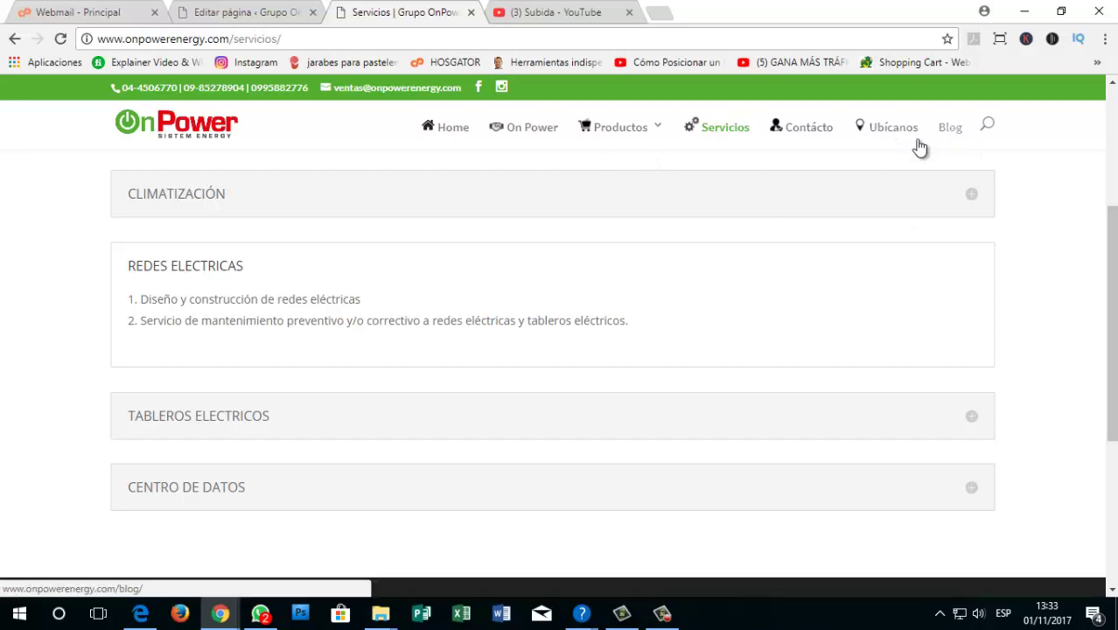
pyautogui.click(950, 130)
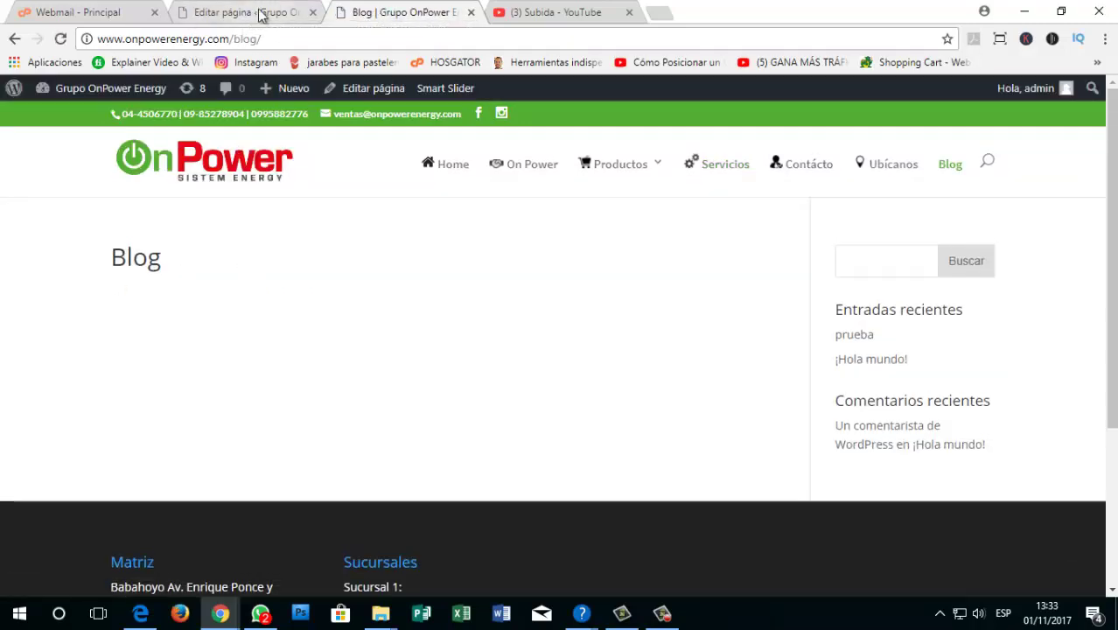
pyautogui.click(214, 14)
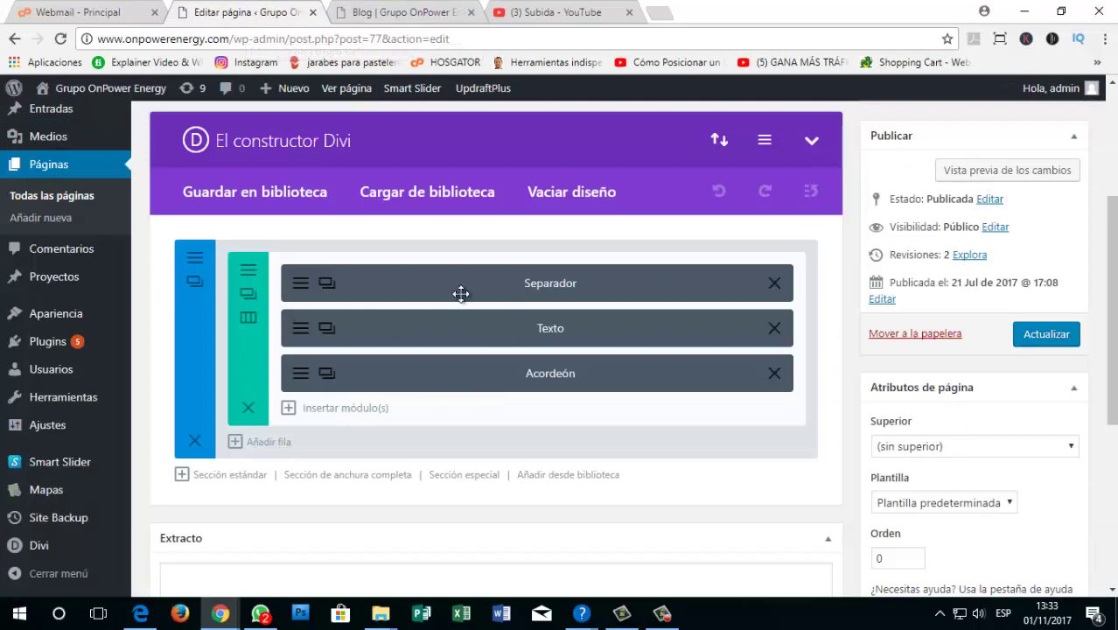
pyautogui.click(410, 10)
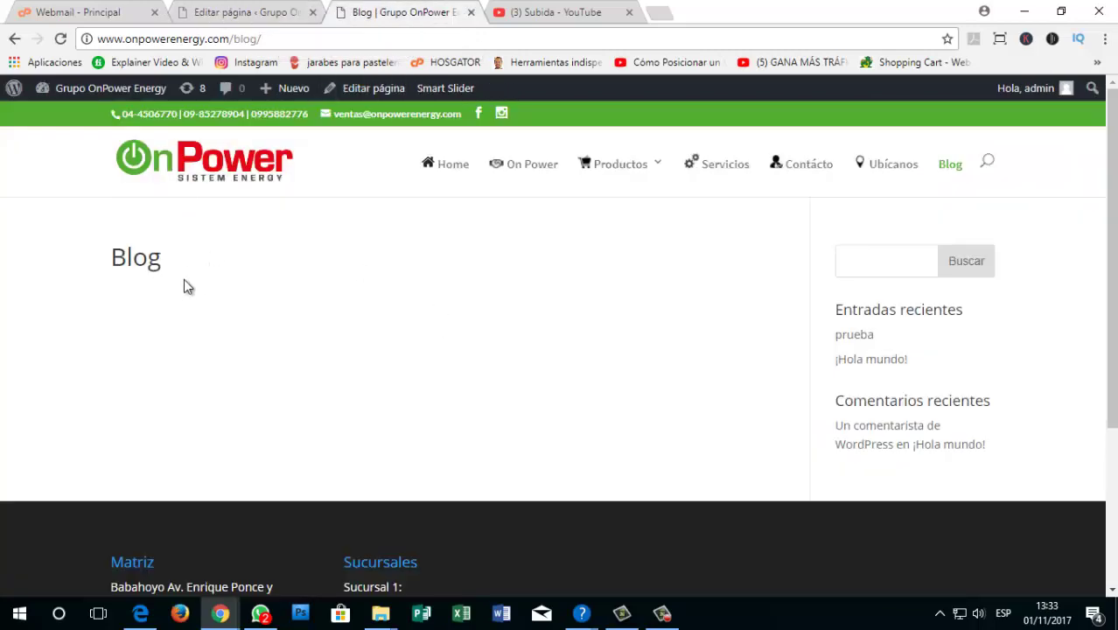
pyautogui.click(223, 12)
pyautogui.click(446, 11)
pyautogui.click(292, 7)
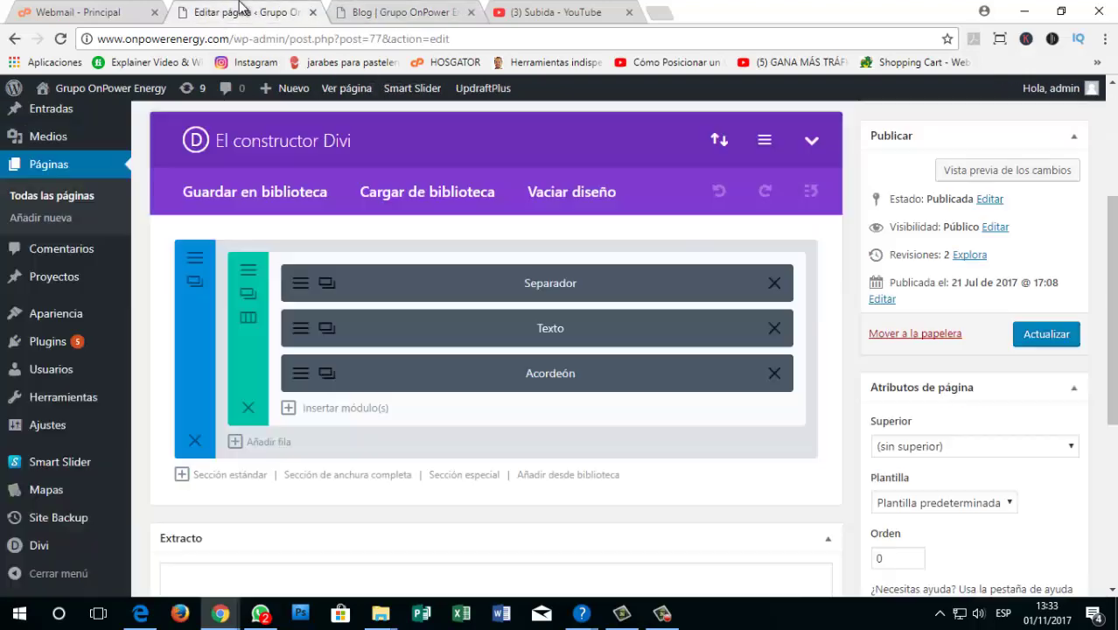
pyautogui.click(401, 13)
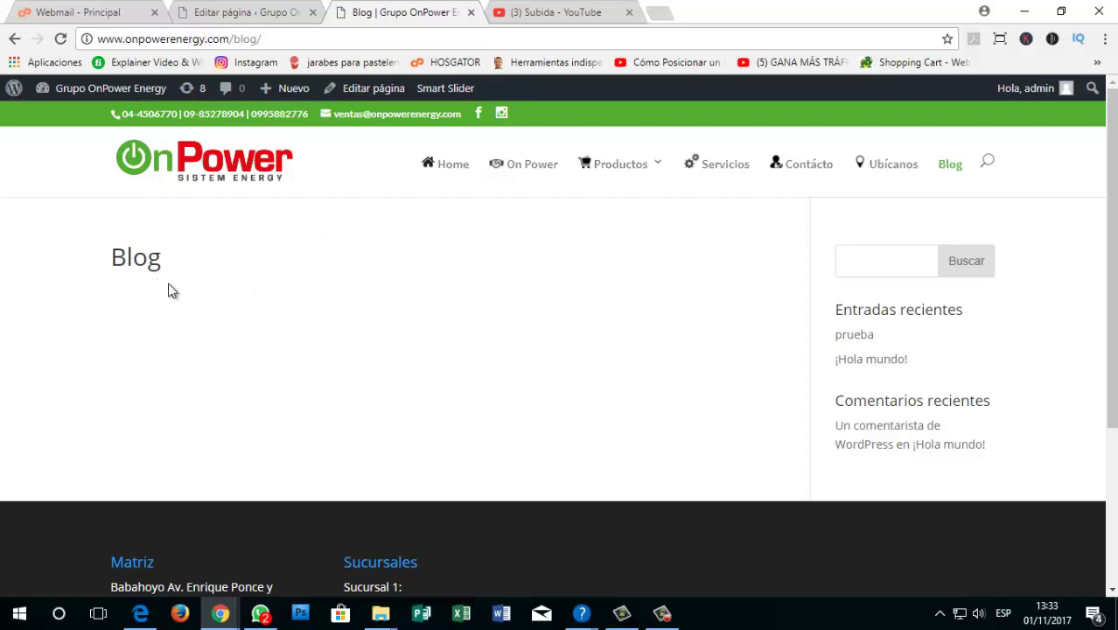
# Step: Return to the WordPress admin and open the list of all blog posts (Entradas)
pyautogui.click(222, 14)
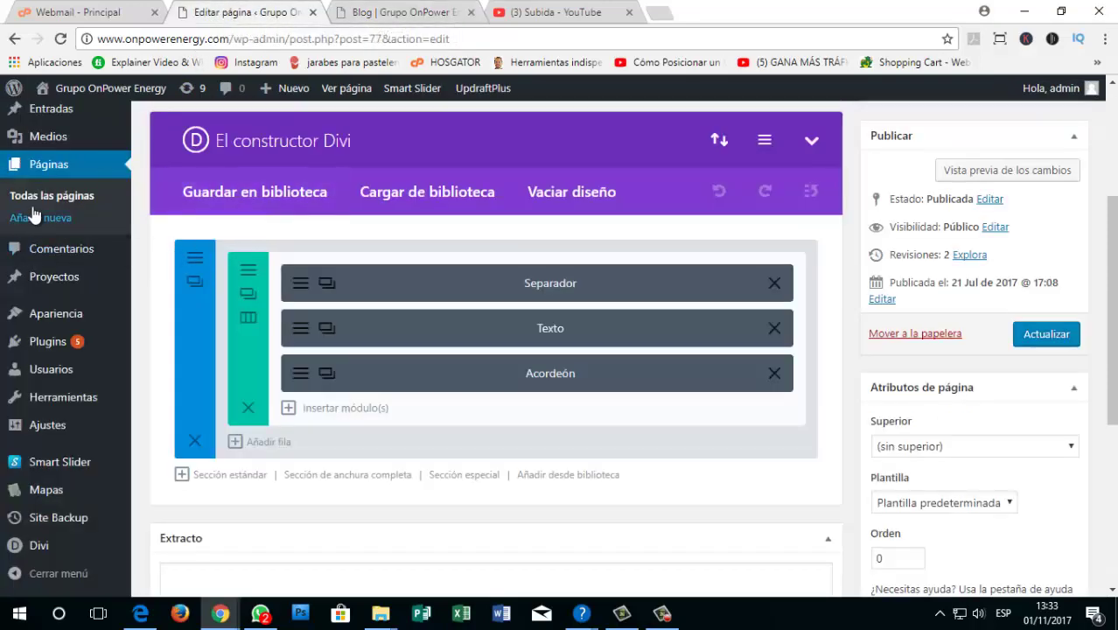
pyautogui.scroll(2, 48, 167)
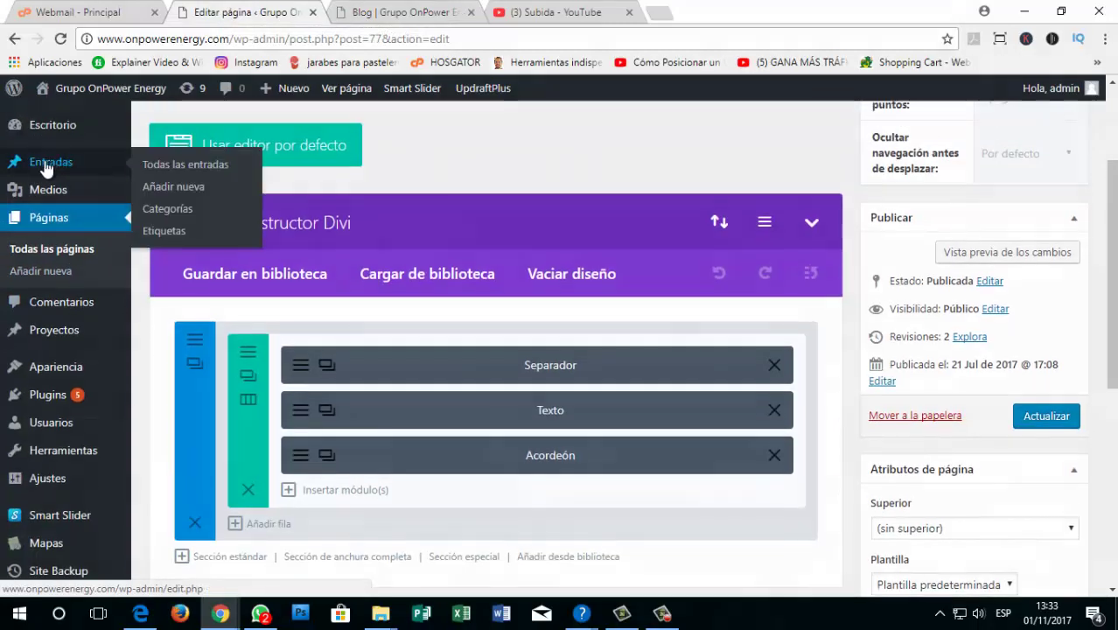
pyautogui.click(45, 160)
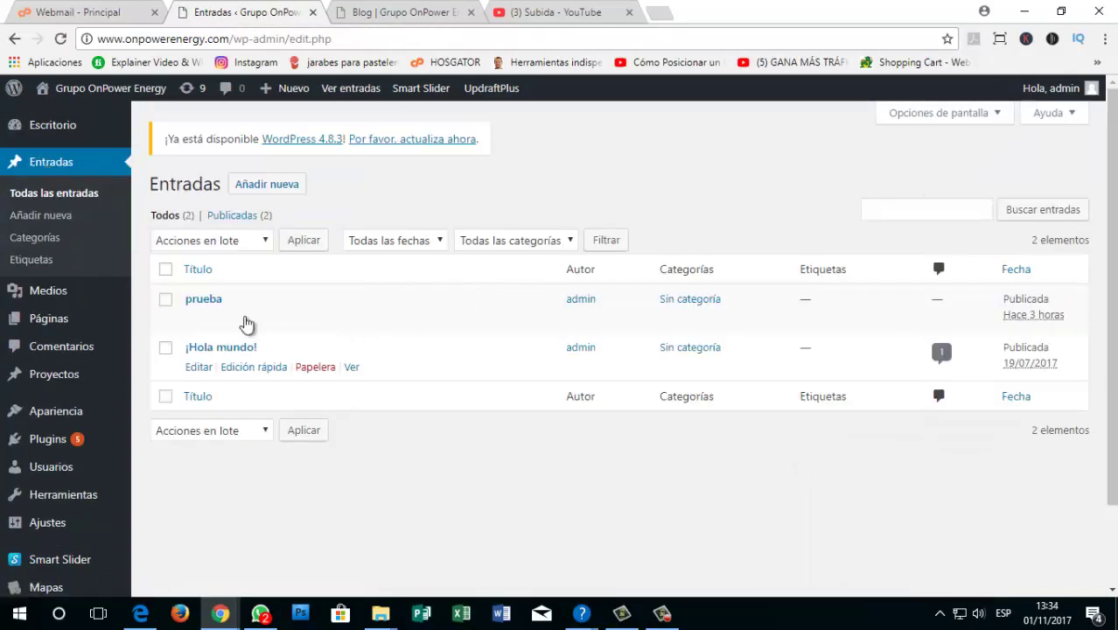
# Step: Create a new blog post titled "camaras en 4k" and move into its content area
pyautogui.click(276, 191)
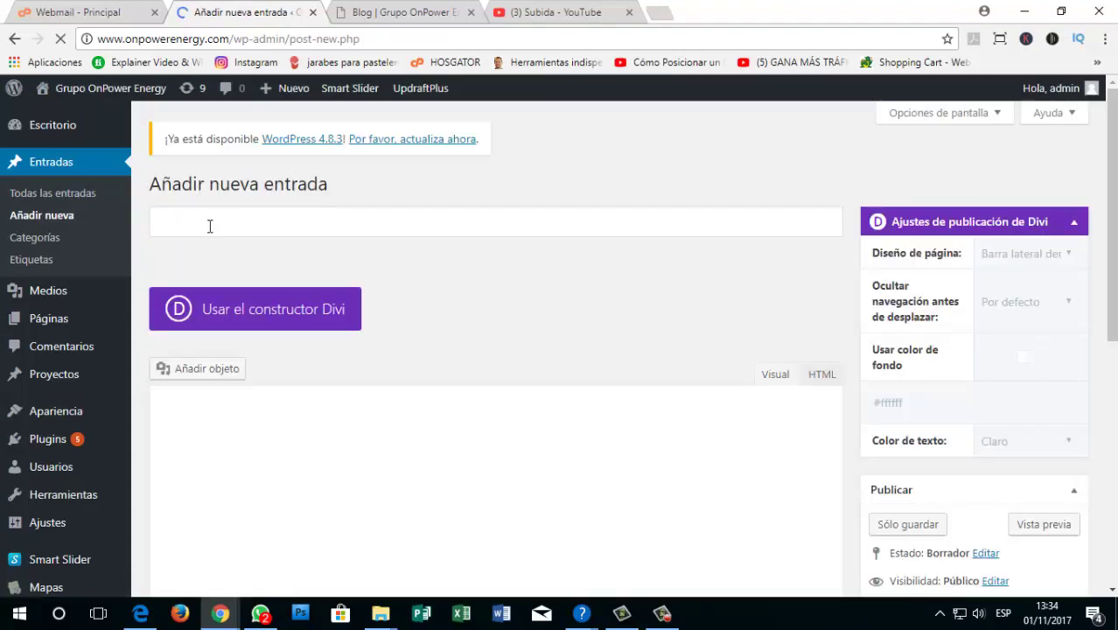
pyautogui.click(272, 224)
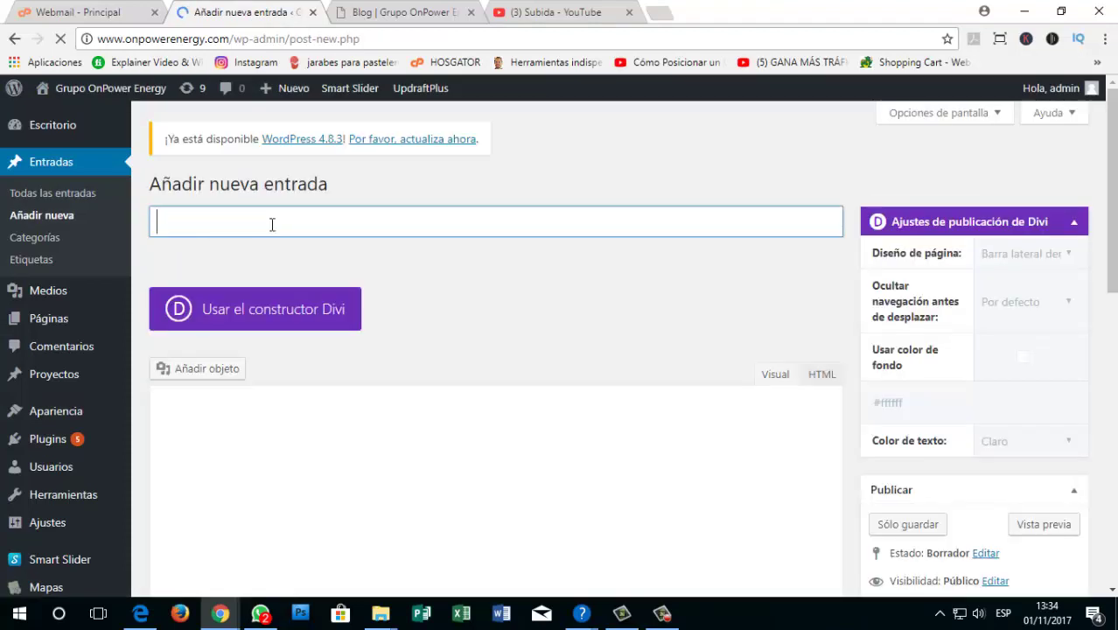
pyautogui.write('C')
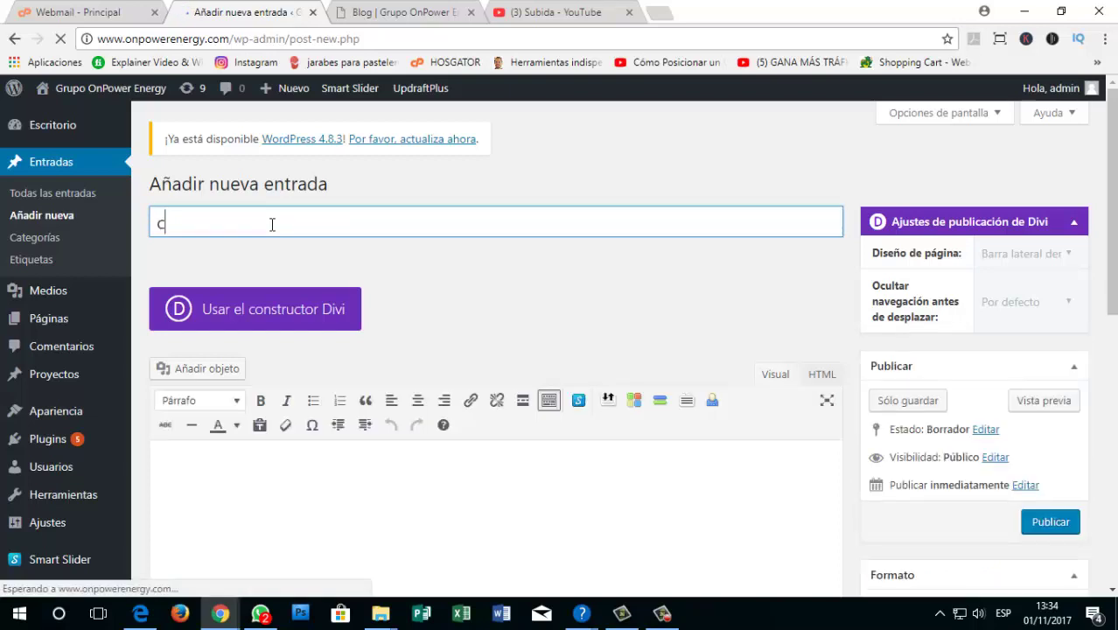
pyautogui.write('amaras')
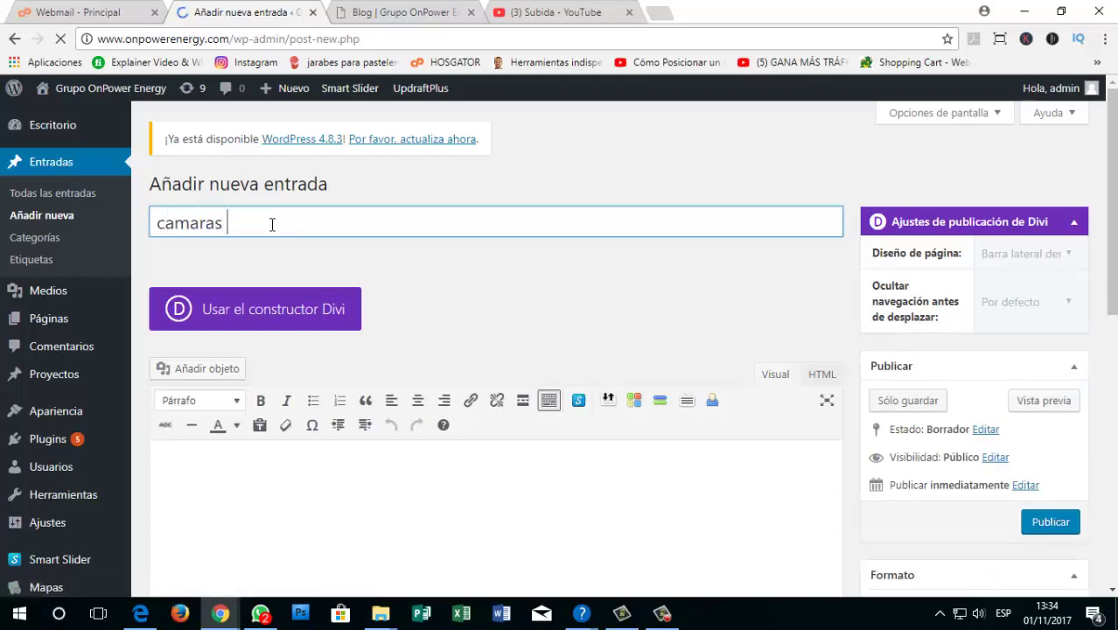
pyautogui.write(' en 4k')
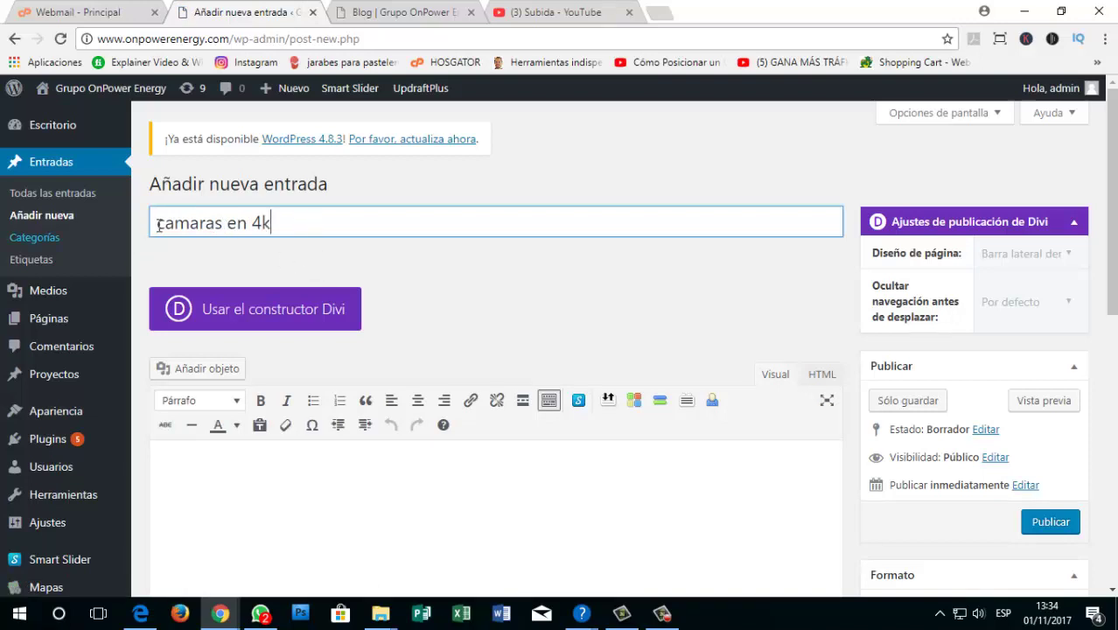
pyautogui.click(307, 455)
pyautogui.scroll(-1, 307, 455)
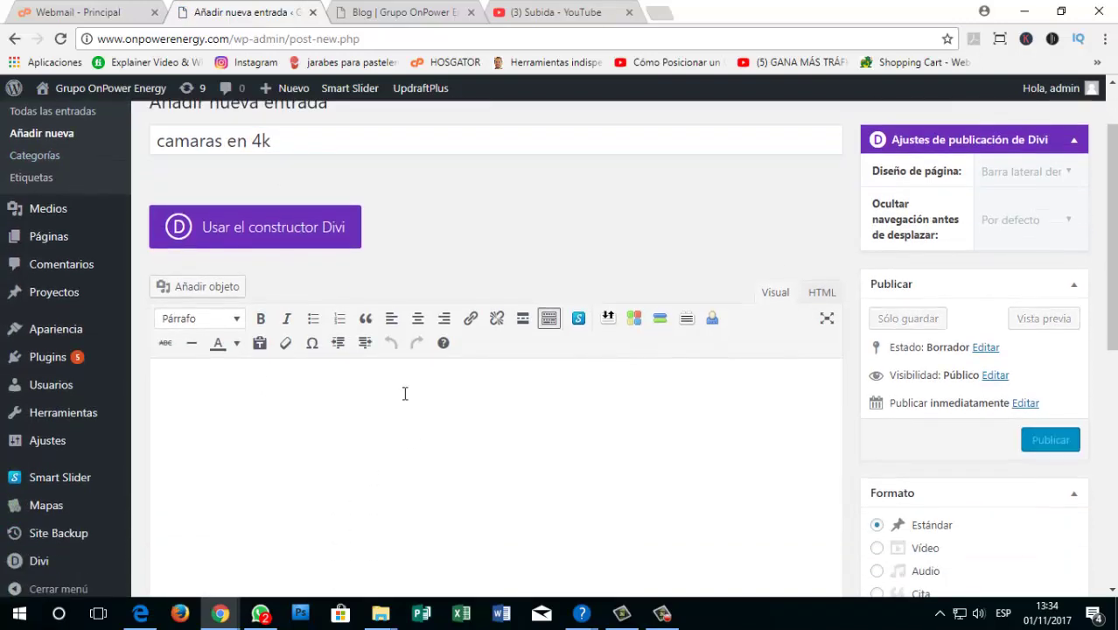
pyautogui.press('Tab')
pyautogui.scroll(1, 173, 326)
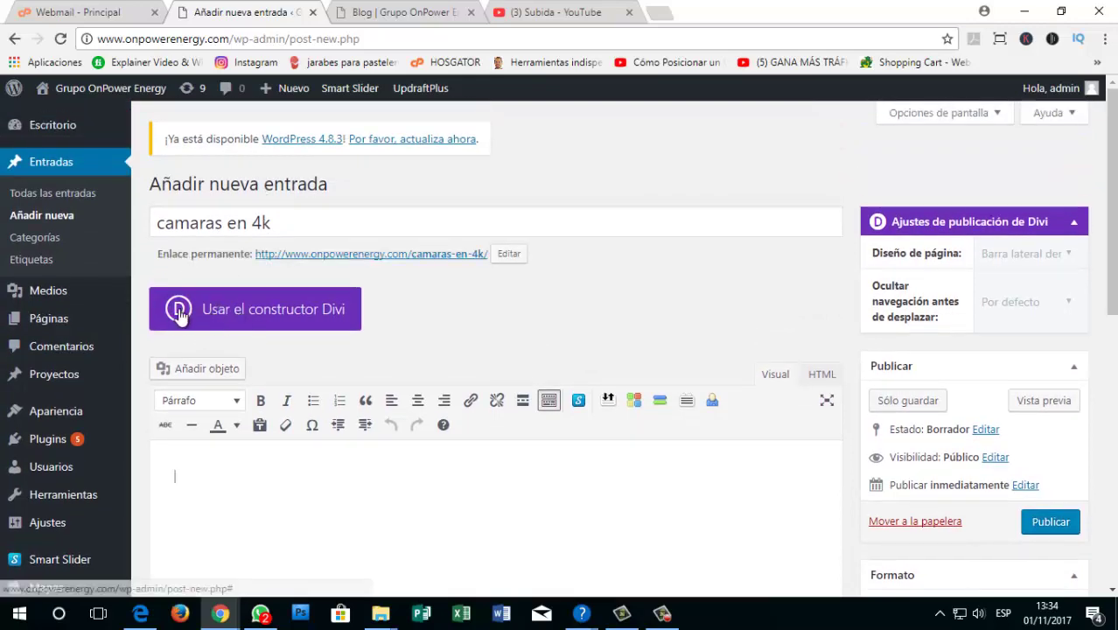
# Step: Switch the post to the Divi builder and insert a row split into 2/3 and 1/3 columns
pyautogui.click(272, 319)
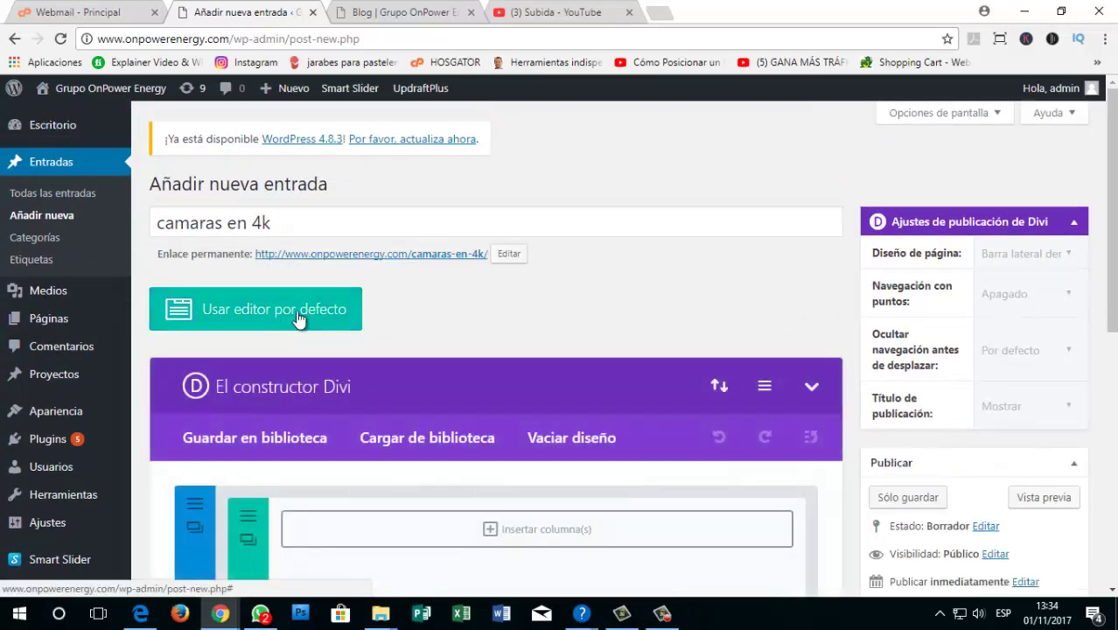
pyautogui.scroll(-2, 386, 361)
pyautogui.click(509, 378)
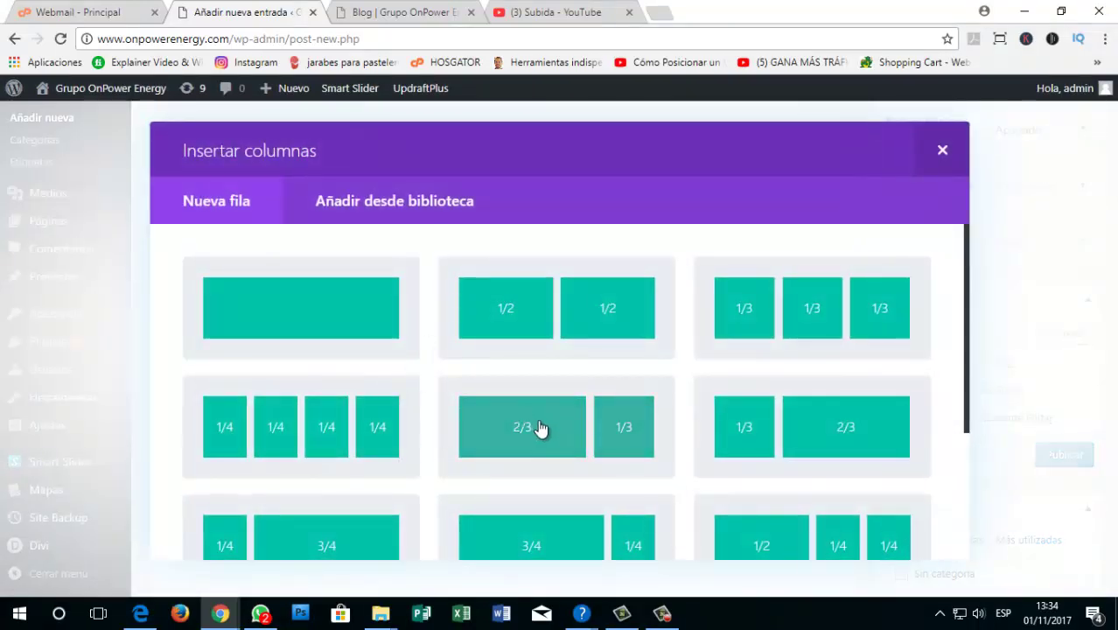
pyautogui.click(540, 428)
pyautogui.scroll(3, 433, 315)
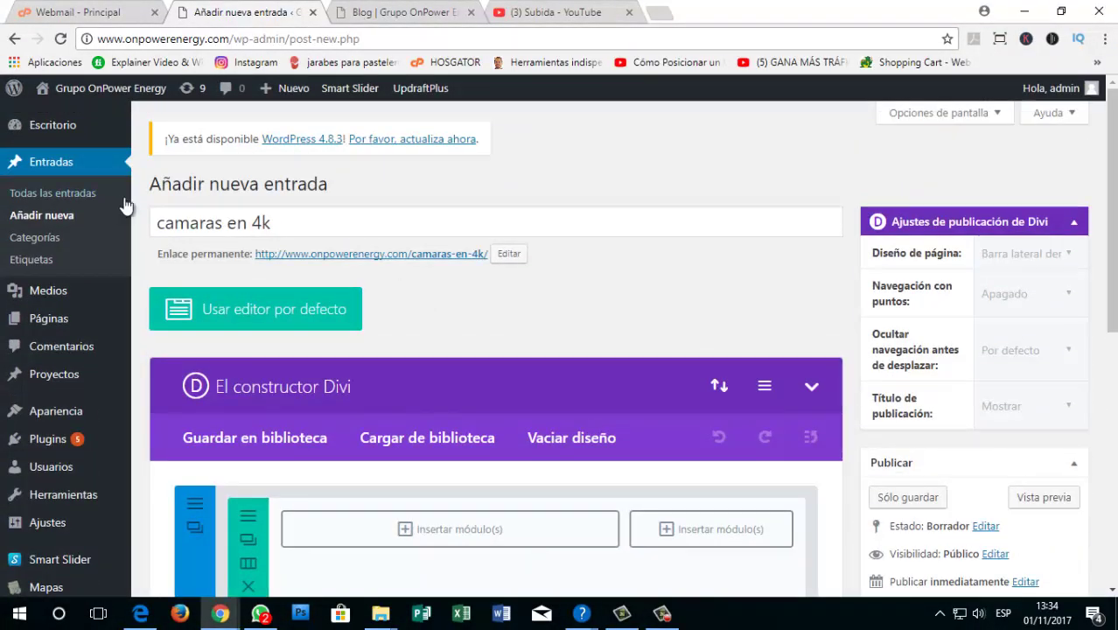
# Step: Insert a Texto module in the 2/3 column with the filler content "hjjkighkljhgkhgkhgkl" and save it
pyautogui.scroll(-2, 324, 231)
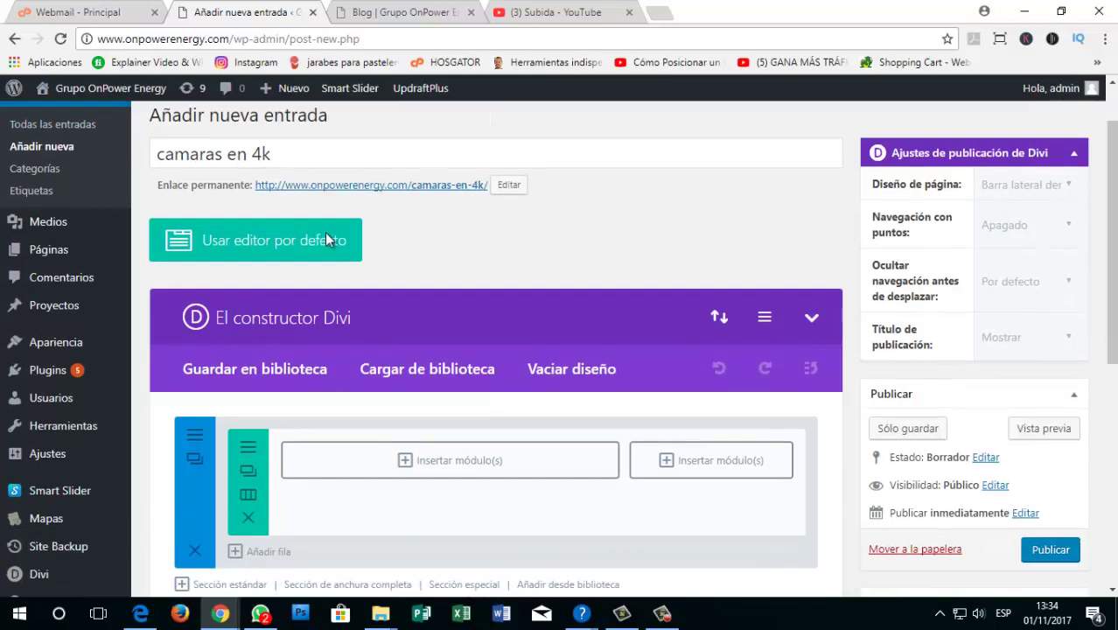
pyautogui.click(417, 368)
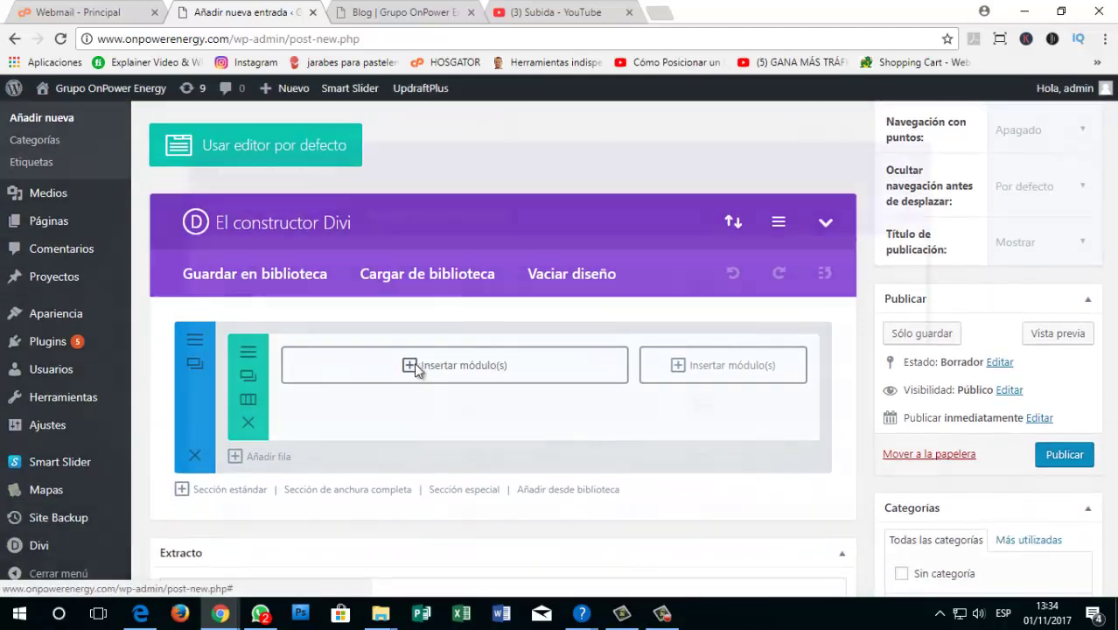
pyautogui.scroll(-6, 402, 368)
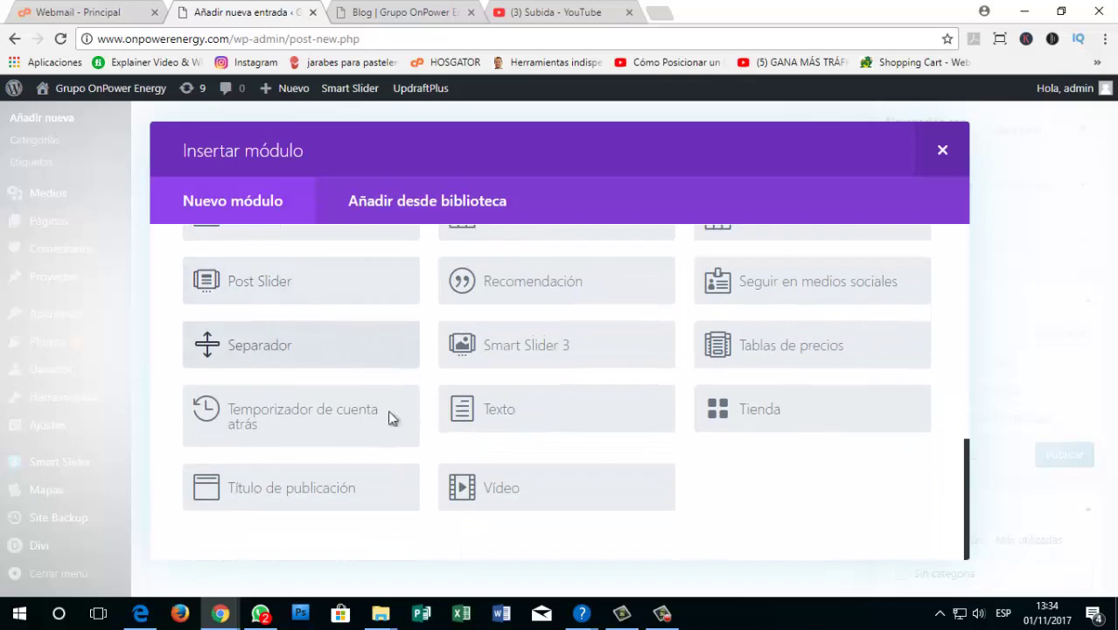
pyautogui.click(568, 413)
pyautogui.scroll(-3, 578, 448)
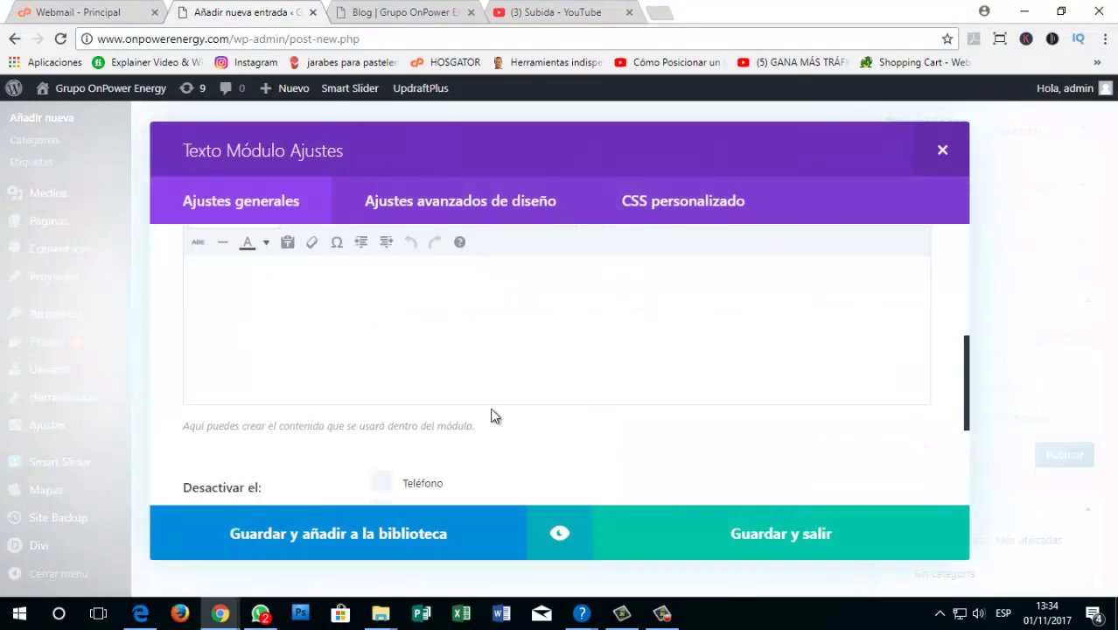
pyautogui.write('hgkhgkl')
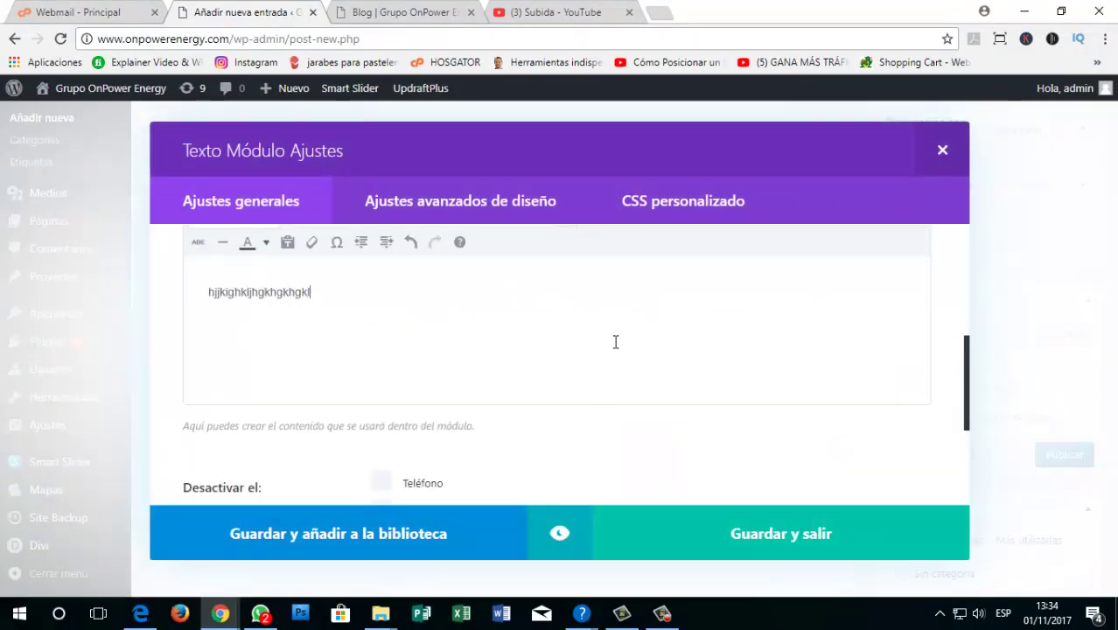
pyautogui.scroll(2, 519, 349)
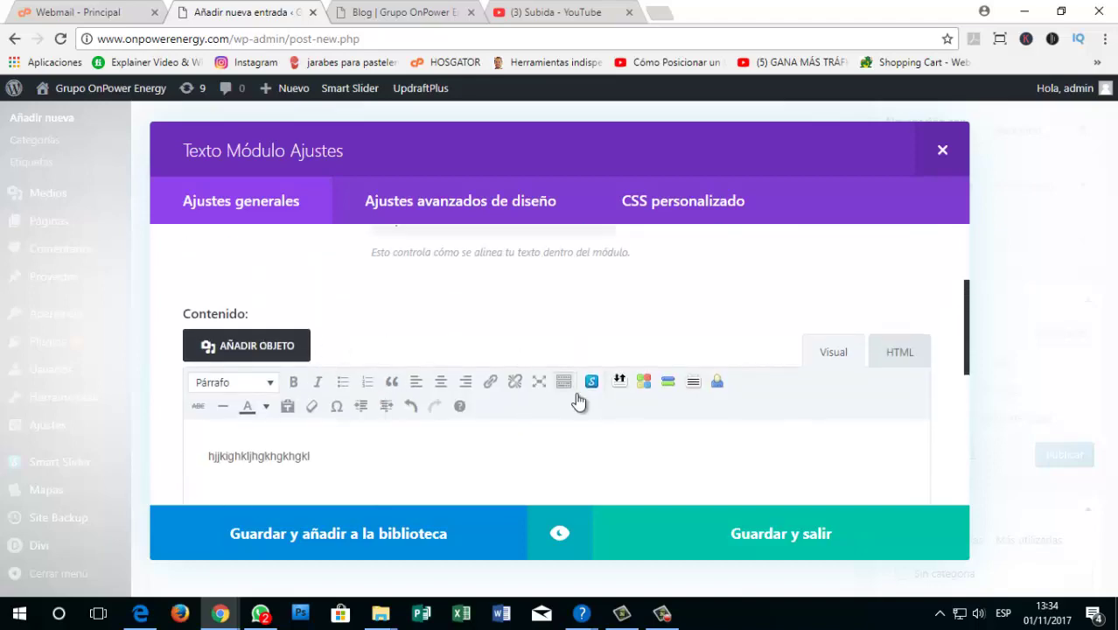
pyautogui.click(743, 533)
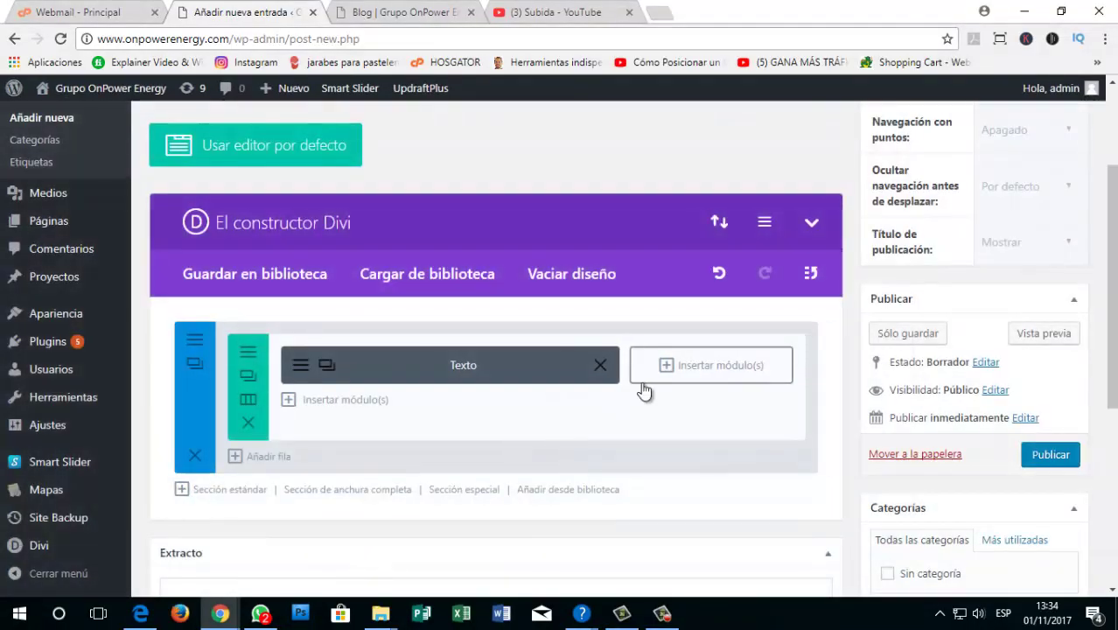
# Step: Add an Imagen module to the empty 1/3 column
pyautogui.click(664, 370)
pyautogui.scroll(-5, 389, 367)
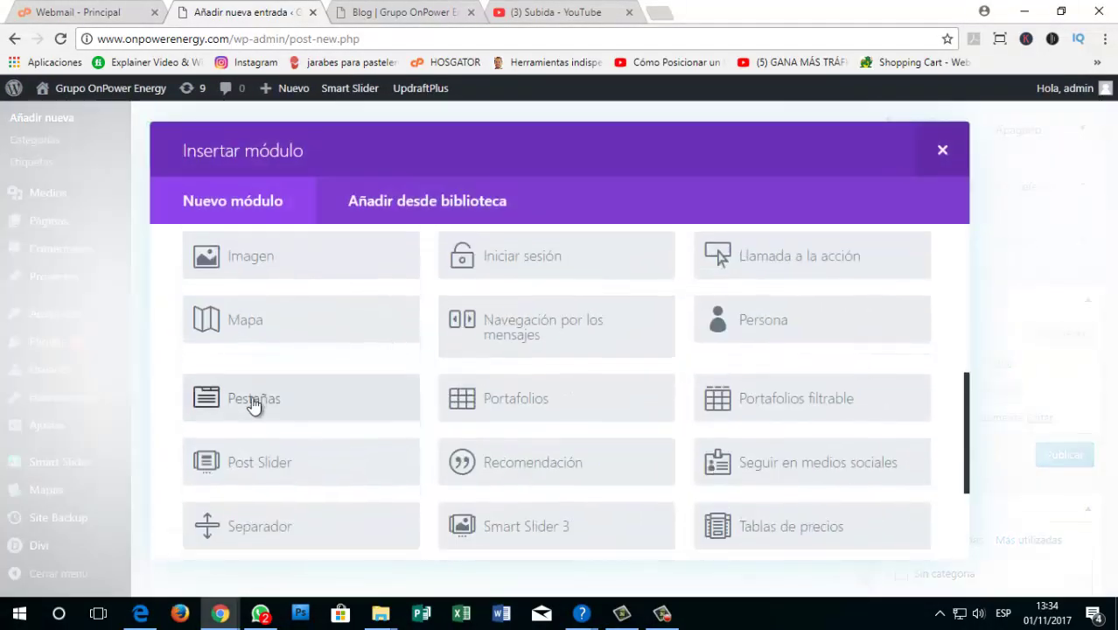
pyautogui.scroll(-3, 253, 404)
pyautogui.scroll(3, 349, 419)
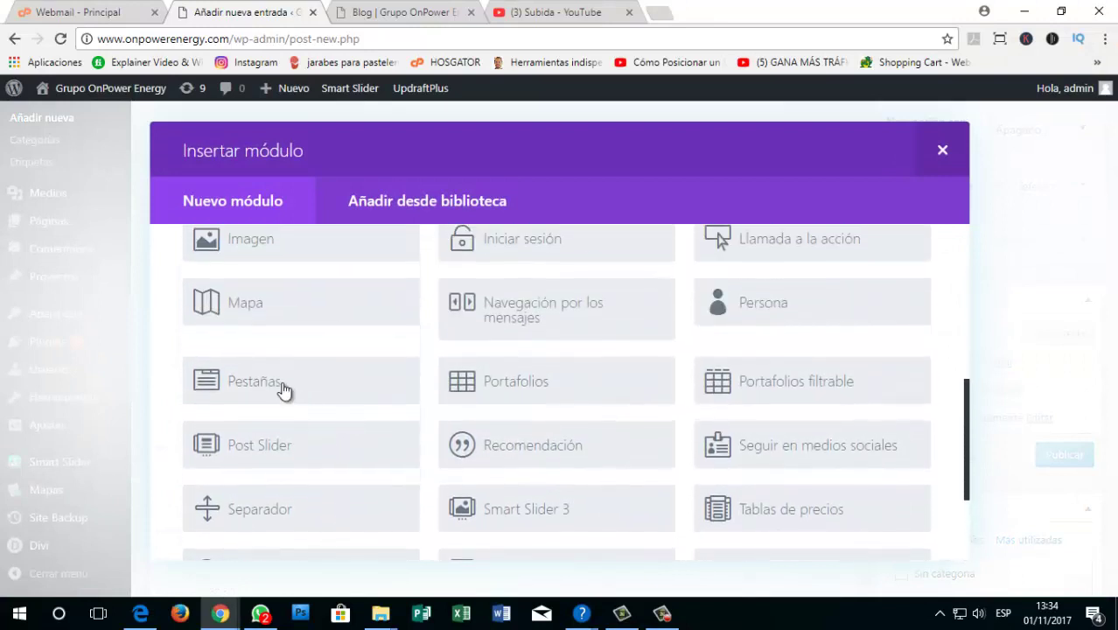
pyautogui.scroll(2, 284, 390)
pyautogui.click(259, 404)
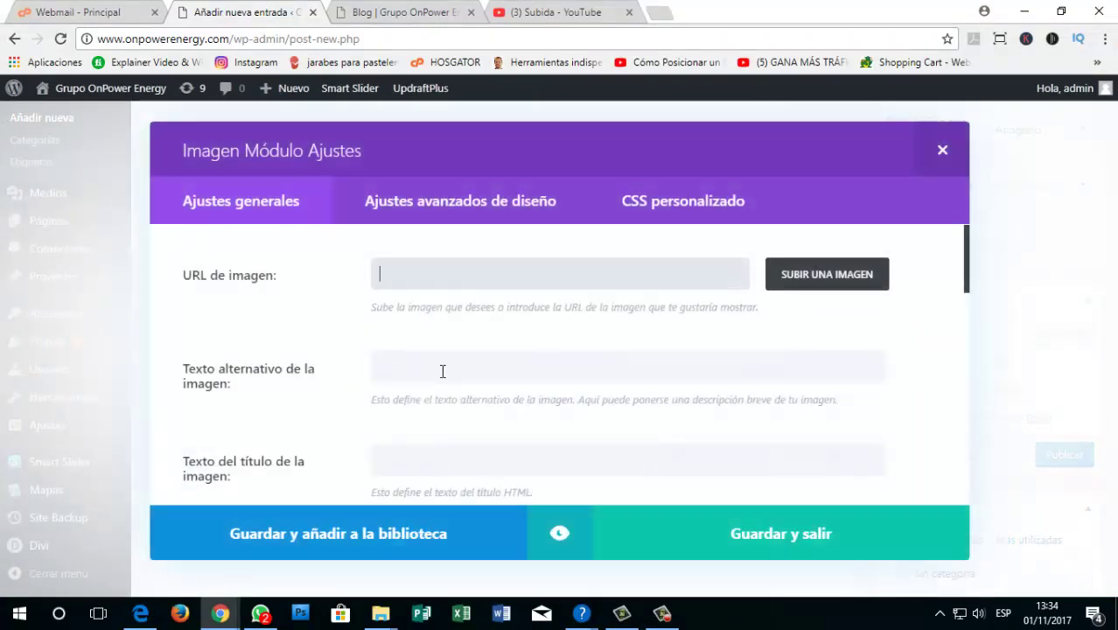
# Step: Set the Imagen module's picture to bosh-1 from the media library and save the module
pyautogui.click(882, 260)
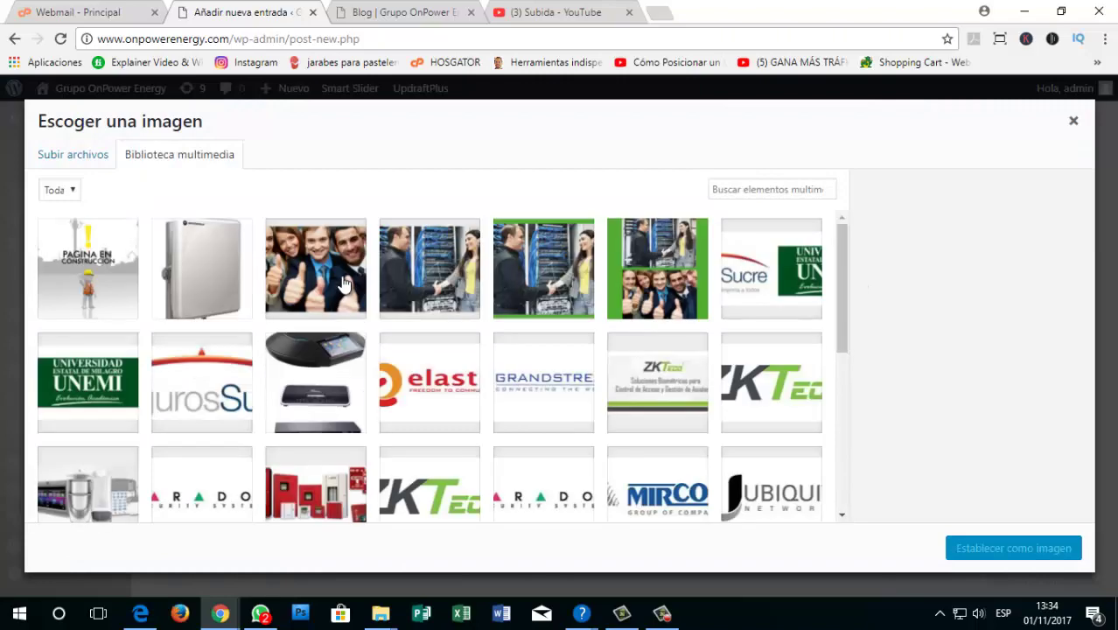
pyautogui.scroll(-5, 447, 343)
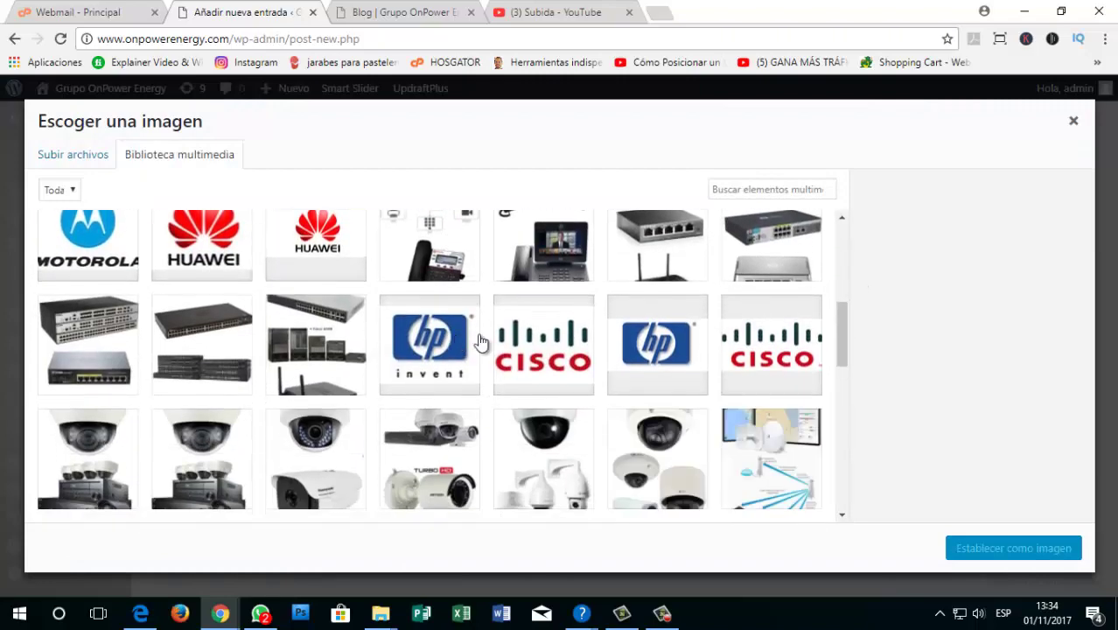
pyautogui.scroll(-2, 481, 343)
pyautogui.click(544, 369)
pyautogui.click(984, 548)
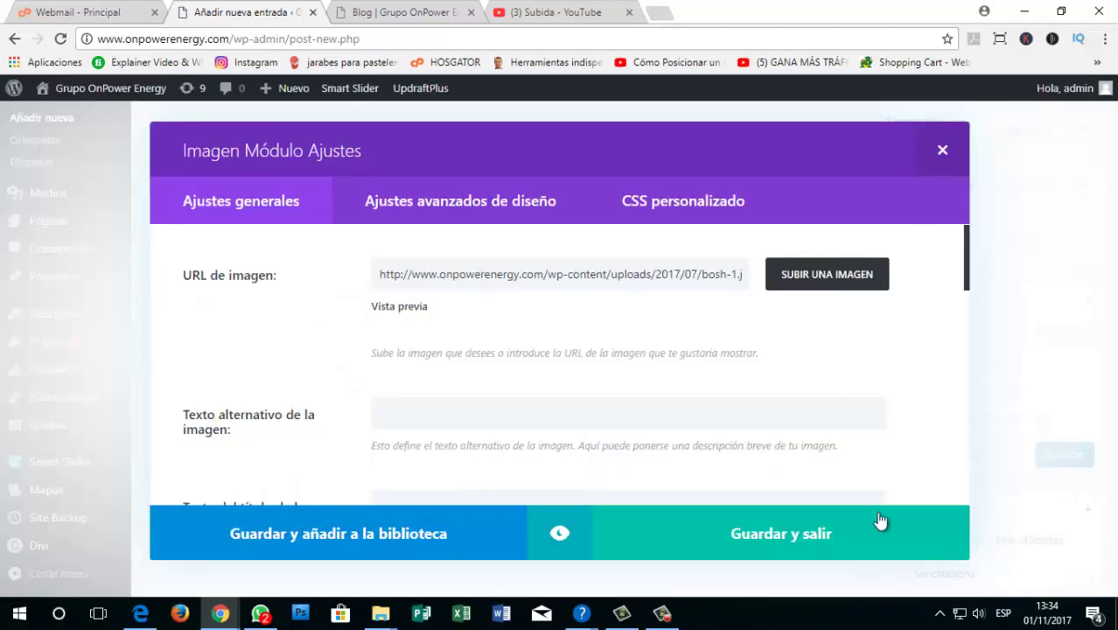
pyautogui.click(814, 533)
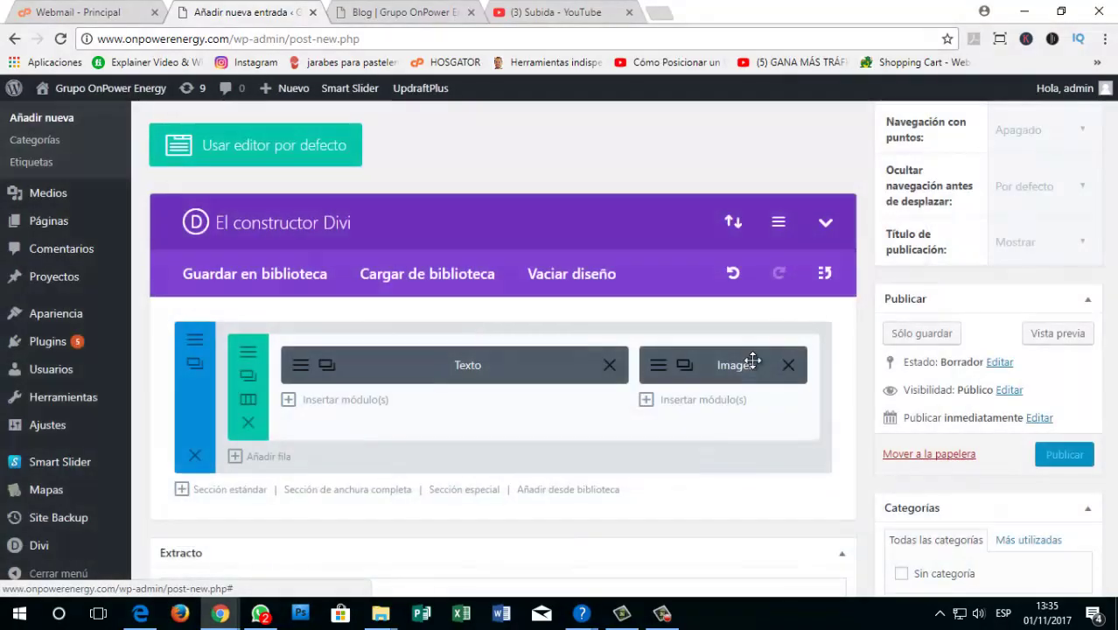
# Step: Review the new post's title, two-column Divi layout and publishing options
pyautogui.scroll(-2, 737, 365)
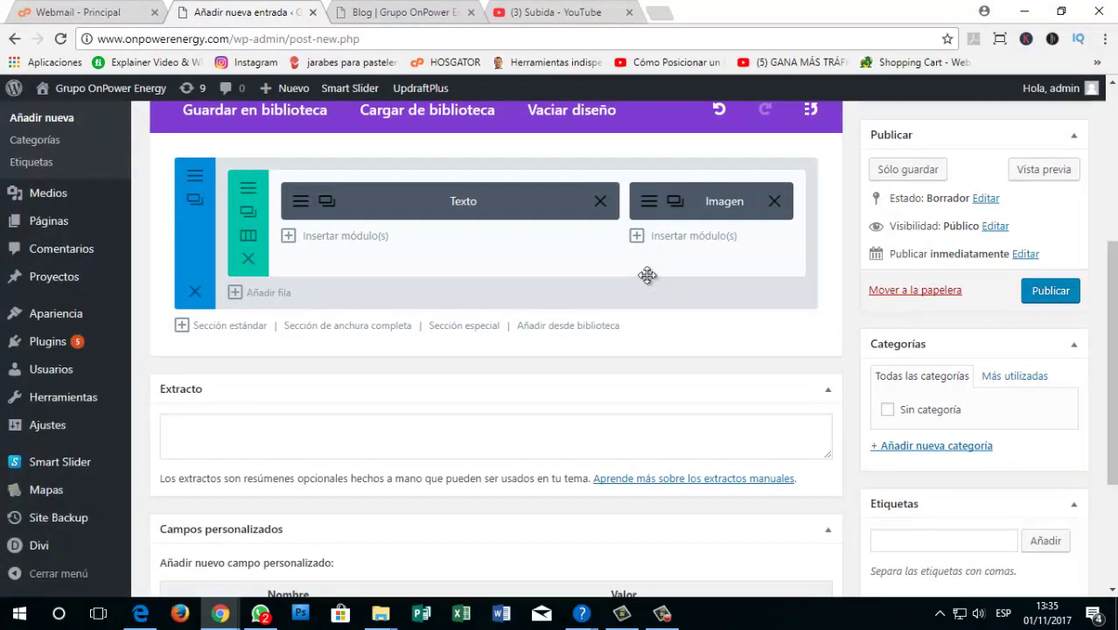
pyautogui.scroll(3, 646, 275)
pyautogui.scroll(-2, 617, 287)
pyautogui.scroll(1, 482, 250)
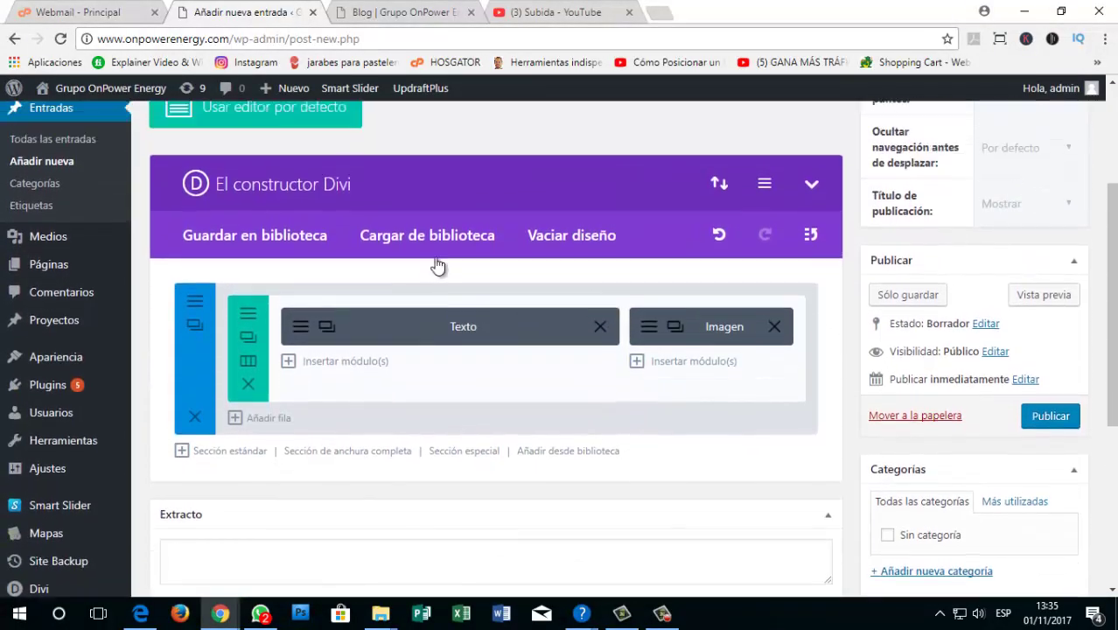
pyautogui.scroll(1, 394, 201)
pyautogui.scroll(-3, 350, 140)
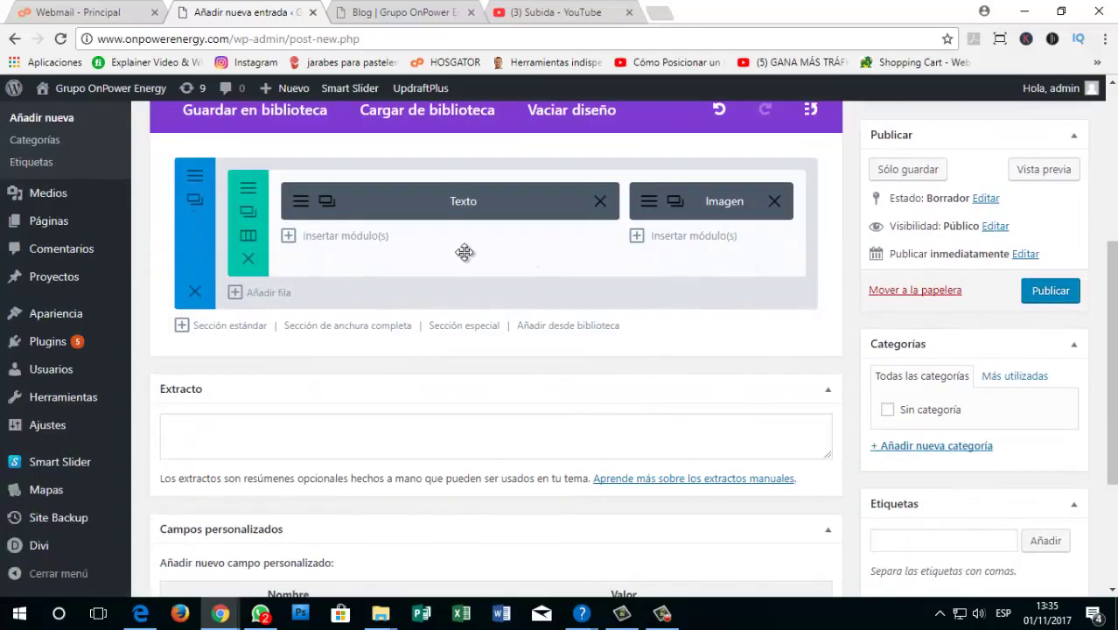
pyautogui.scroll(4, 465, 258)
pyautogui.scroll(-4, 749, 324)
# Step: Assign honeywell-1.jpg from the media library as the post's featured image and check its preview
pyautogui.scroll(-2, 772, 330)
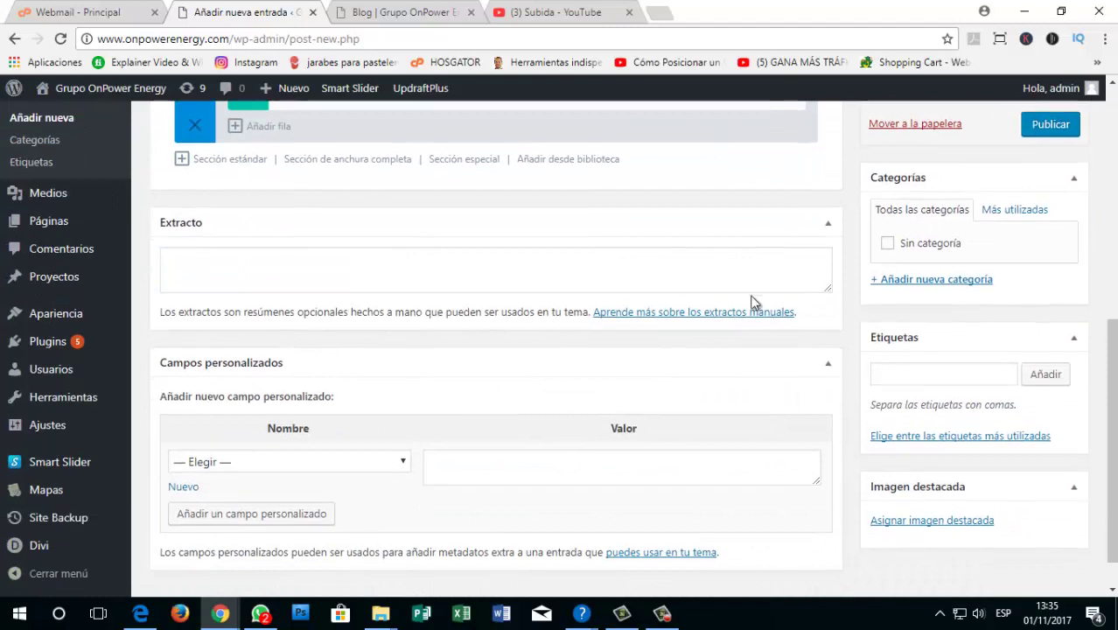
pyautogui.scroll(-1, 752, 311)
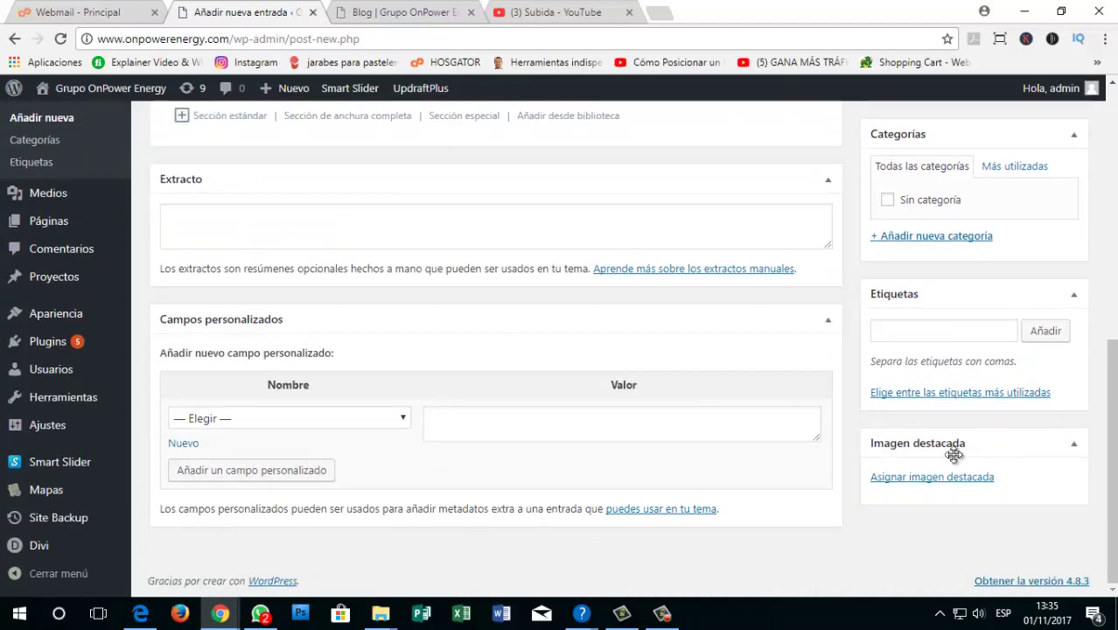
pyautogui.click(908, 481)
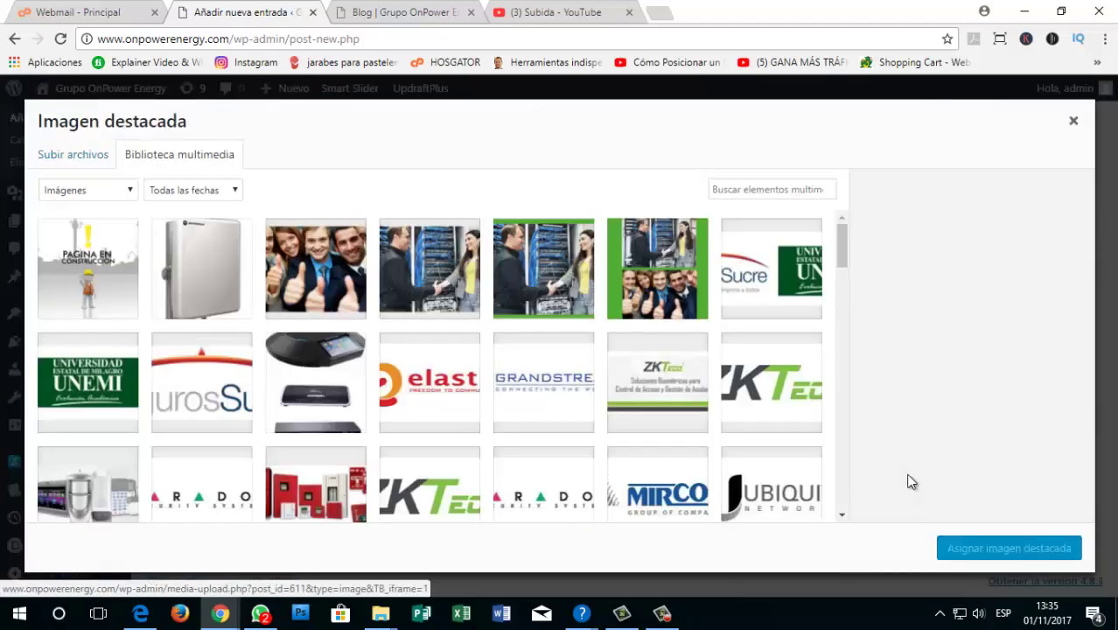
pyautogui.scroll(-10, 349, 362)
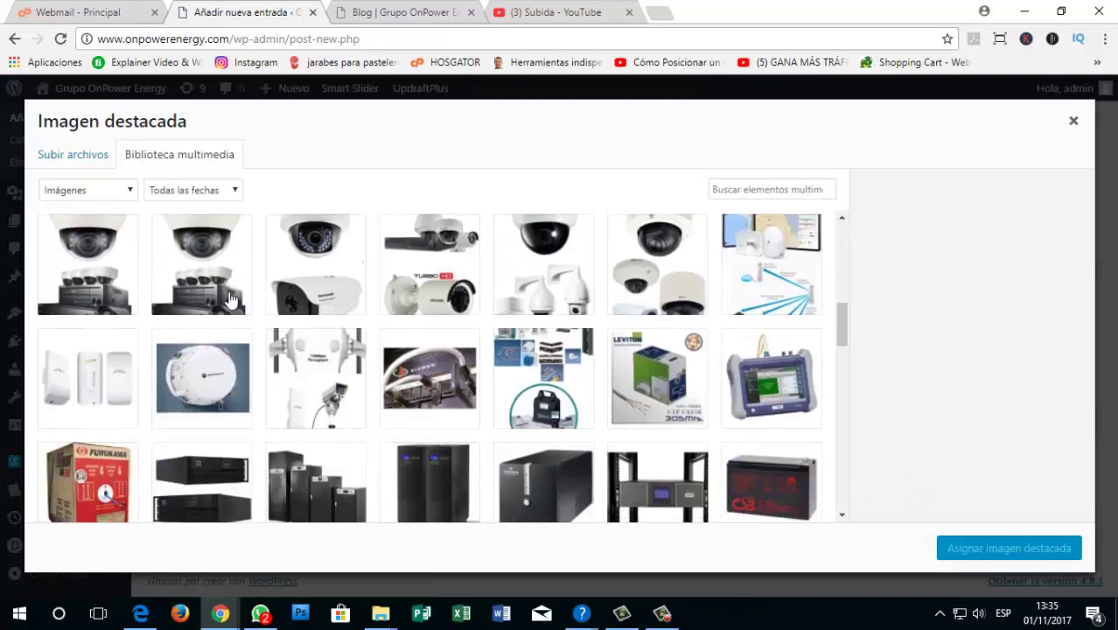
pyautogui.click(201, 265)
pyautogui.click(320, 281)
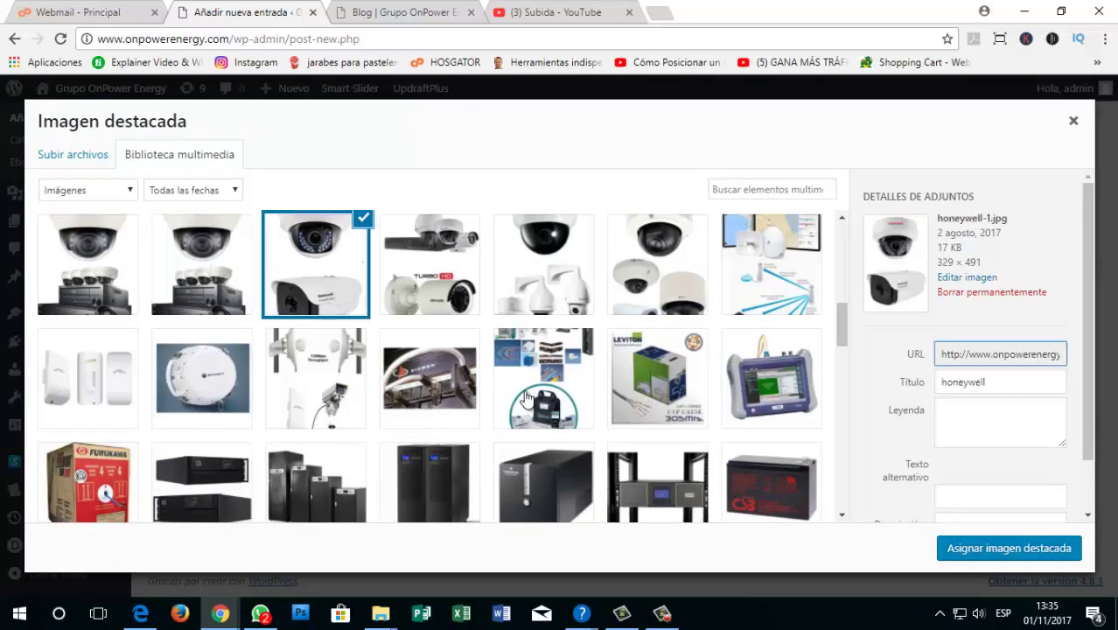
pyautogui.click(975, 553)
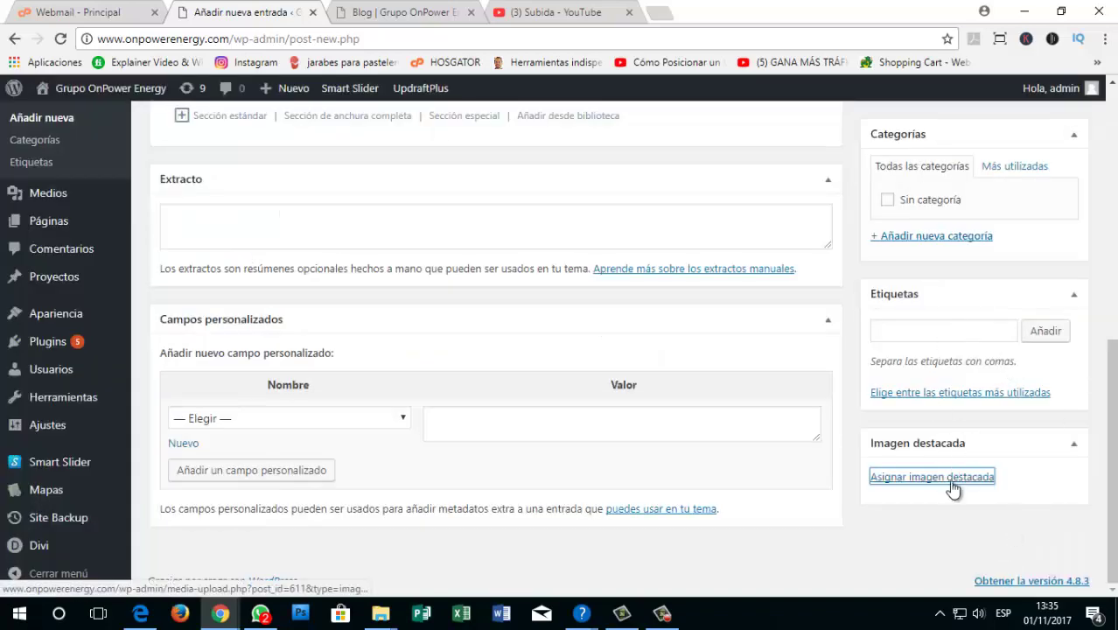
pyautogui.scroll(-2, 577, 395)
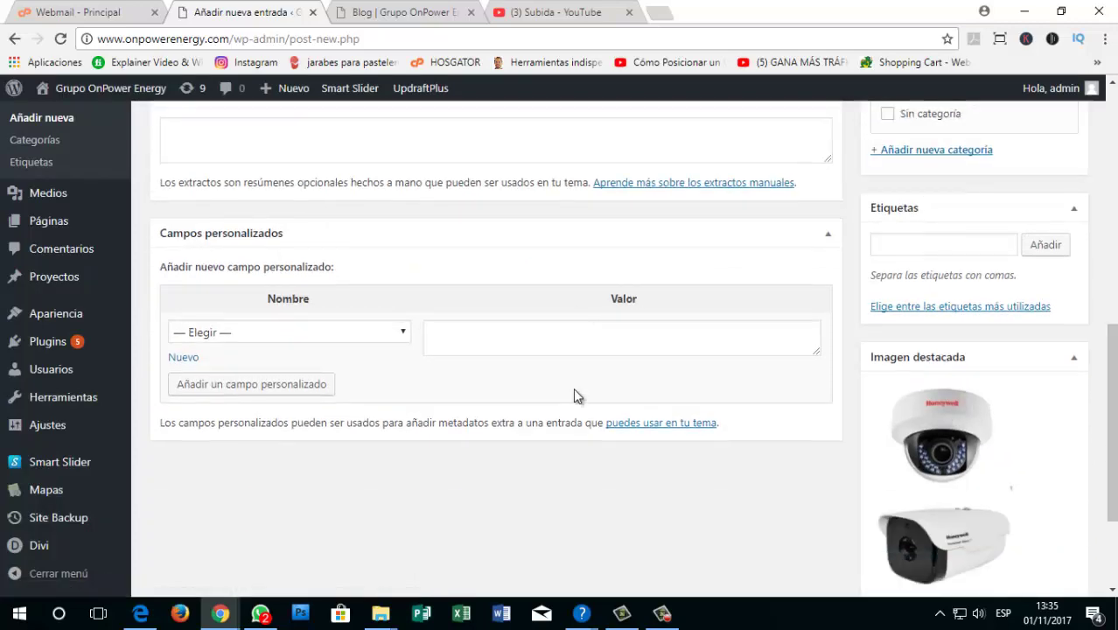
pyautogui.scroll(1, 982, 424)
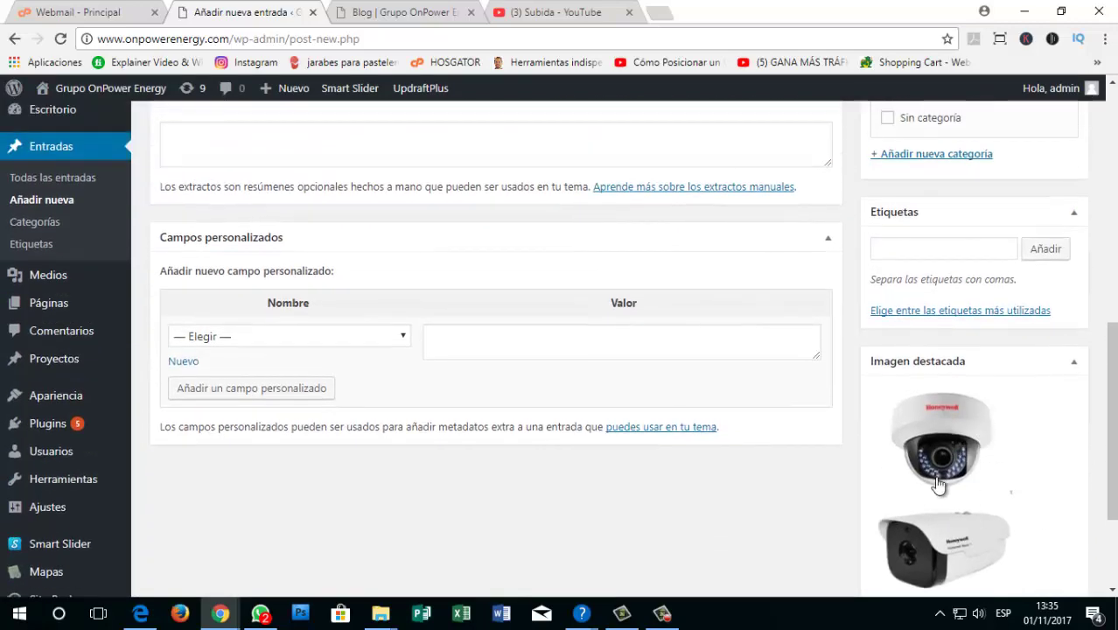
# Step: Check the two-column Divi layout and publish the "camaras en 4k" post
pyautogui.scroll(5, 587, 393)
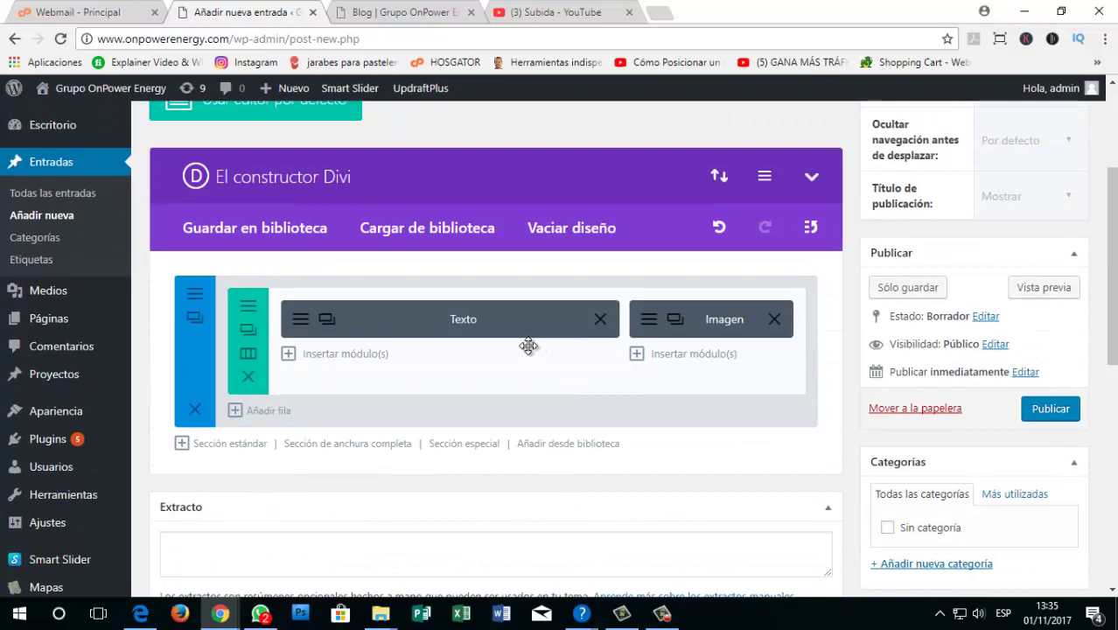
pyautogui.scroll(3, 527, 344)
pyautogui.scroll(-5, 744, 363)
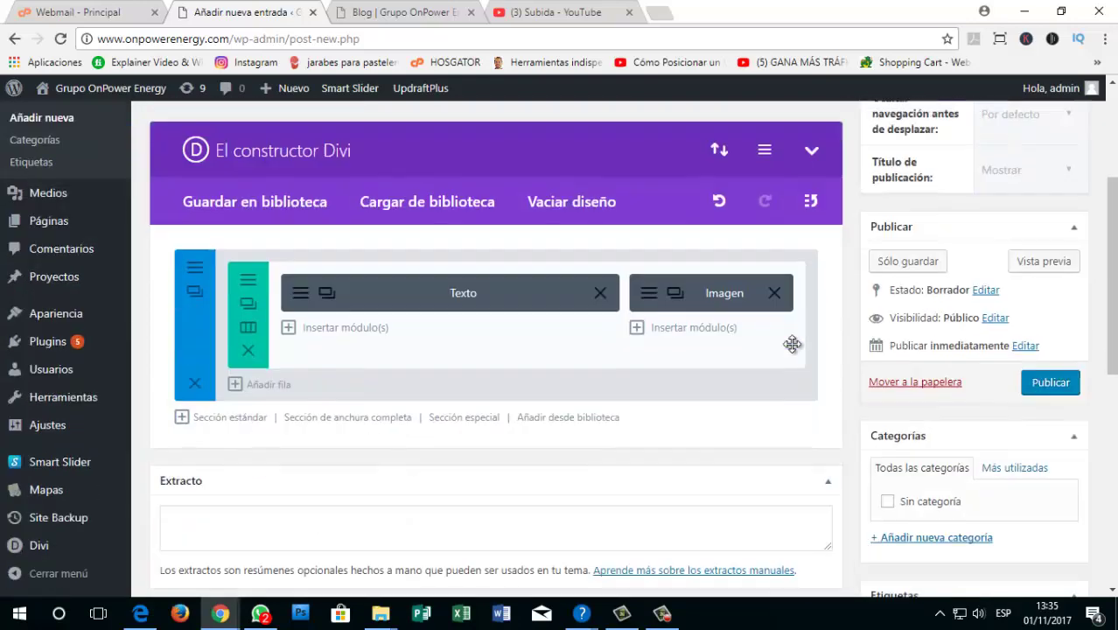
pyautogui.scroll(1, 1064, 337)
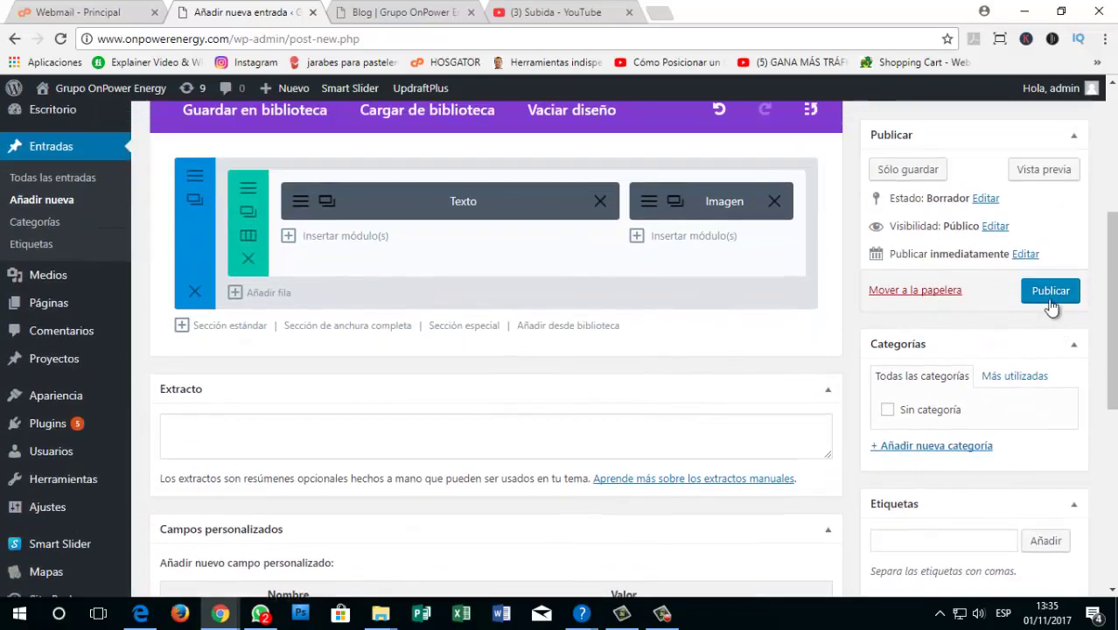
pyautogui.click(1051, 293)
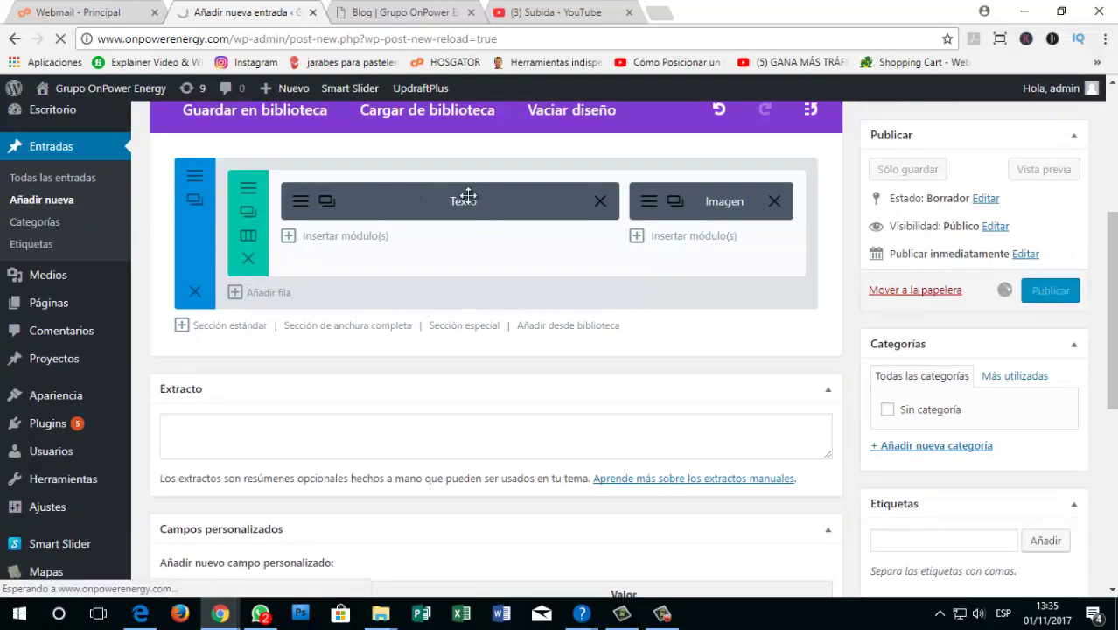
pyautogui.scroll(2, 472, 205)
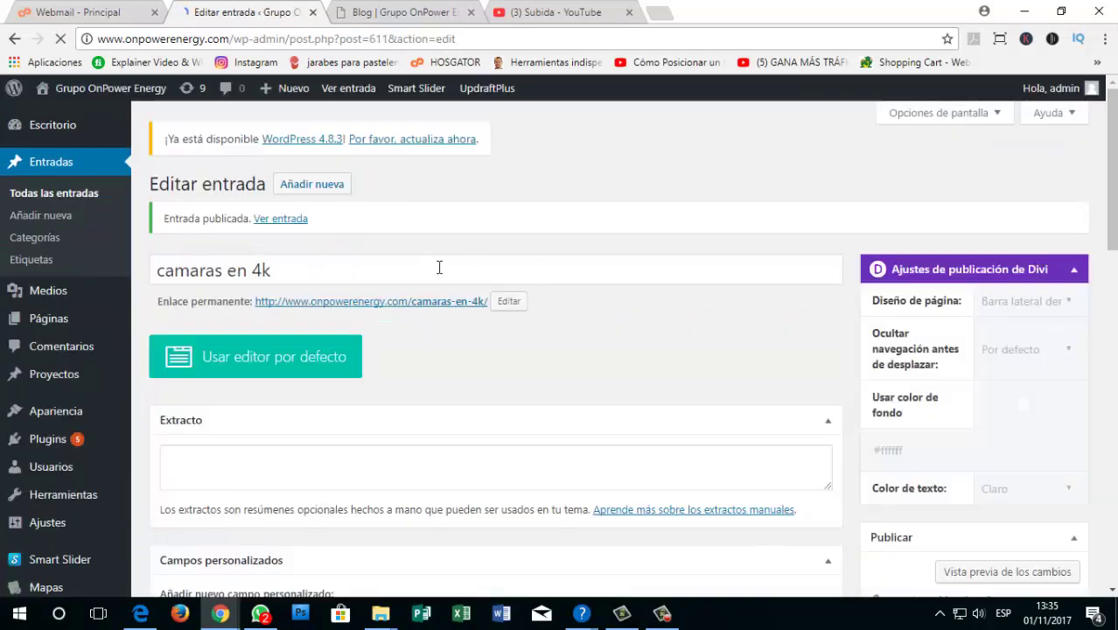
# Step: Reload the site's Blog page and open "camaras en 4k" from the recent entries
pyautogui.click(398, 13)
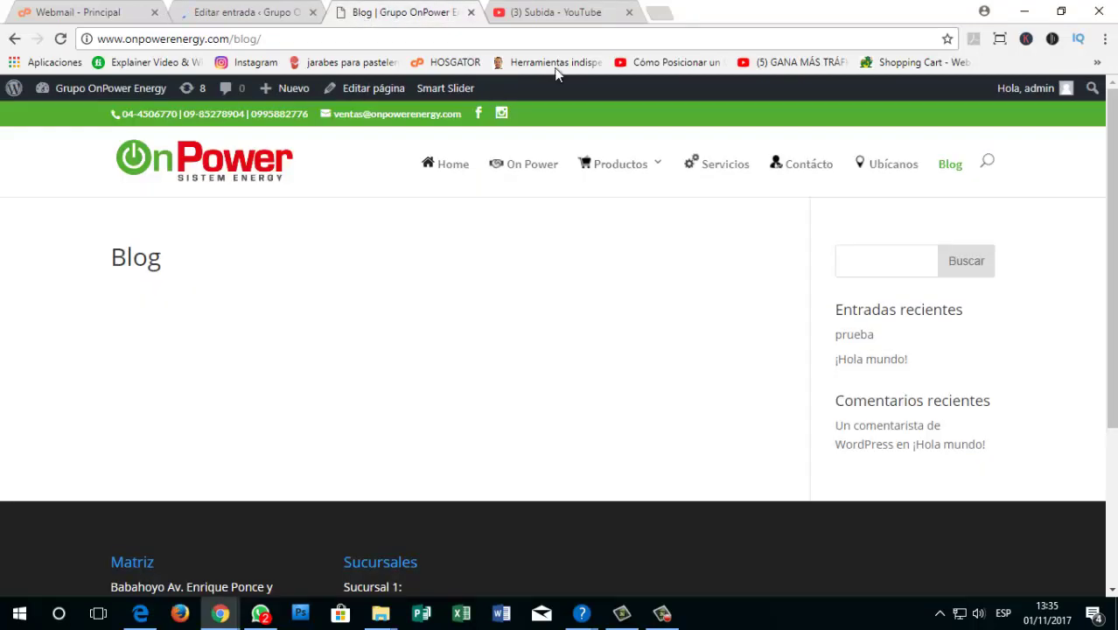
pyautogui.click(60, 40)
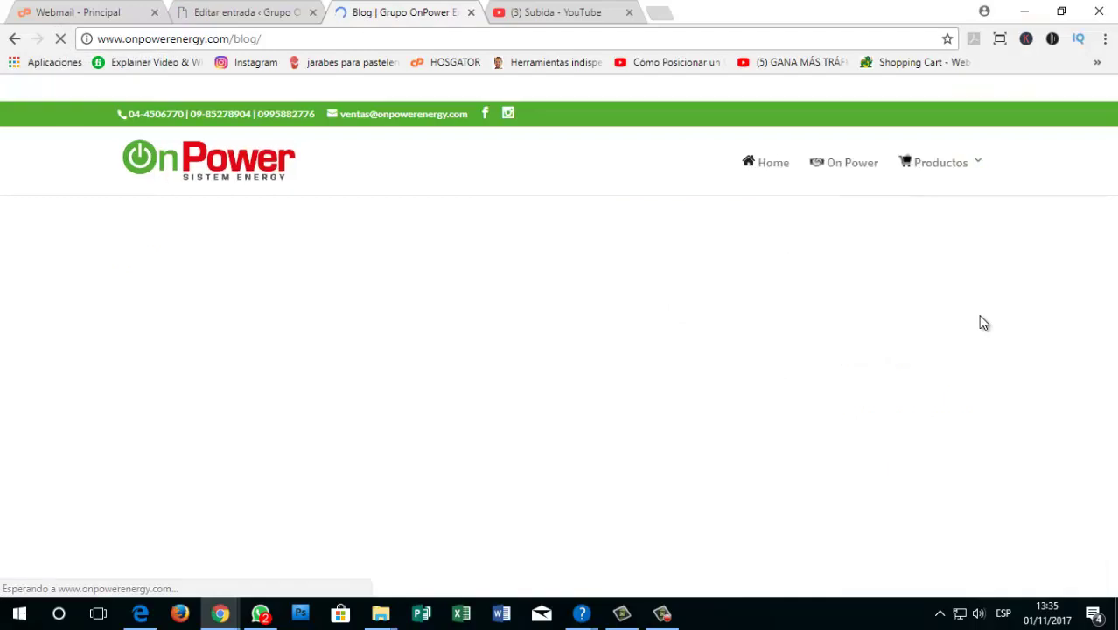
pyautogui.click(866, 356)
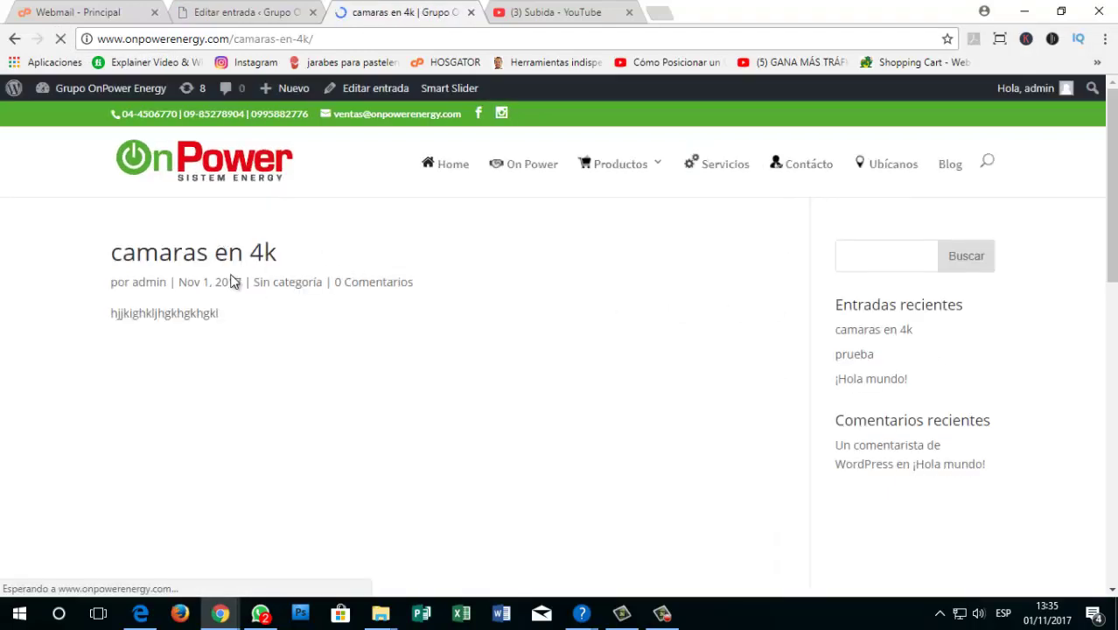
# Step: Examine the title, body text and comment area of the published "camaras en 4k" post
pyautogui.moveTo(125, 255); pyautogui.dragTo(232, 254)
pyautogui.click(250, 254)
pyautogui.scroll(-3, 285, 265)
pyautogui.scroll(-1, 285, 264)
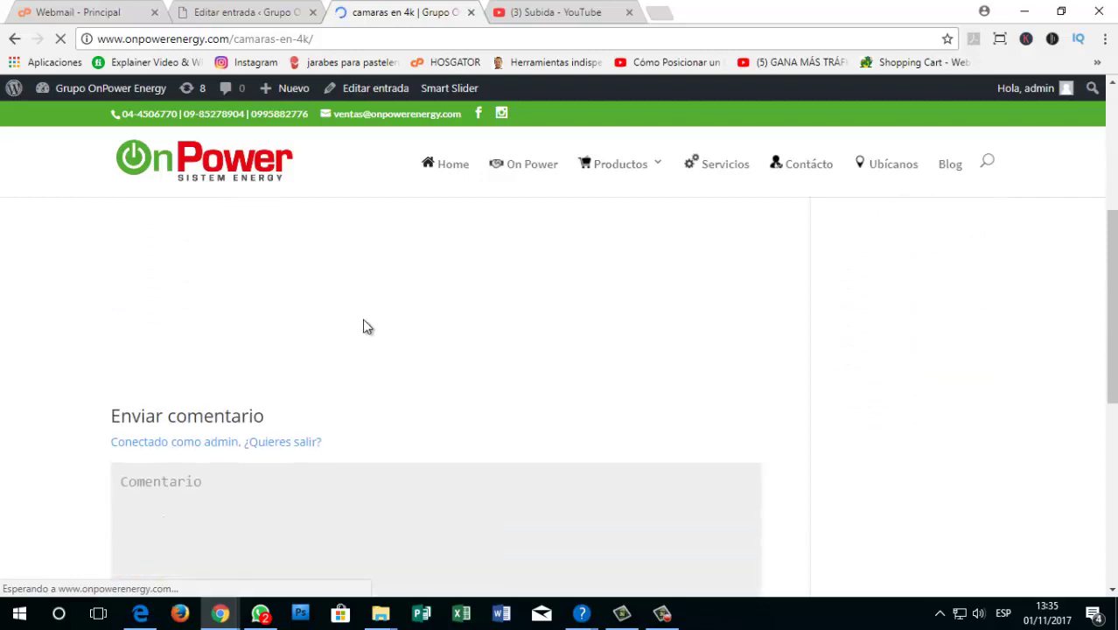
pyautogui.scroll(4, 361, 324)
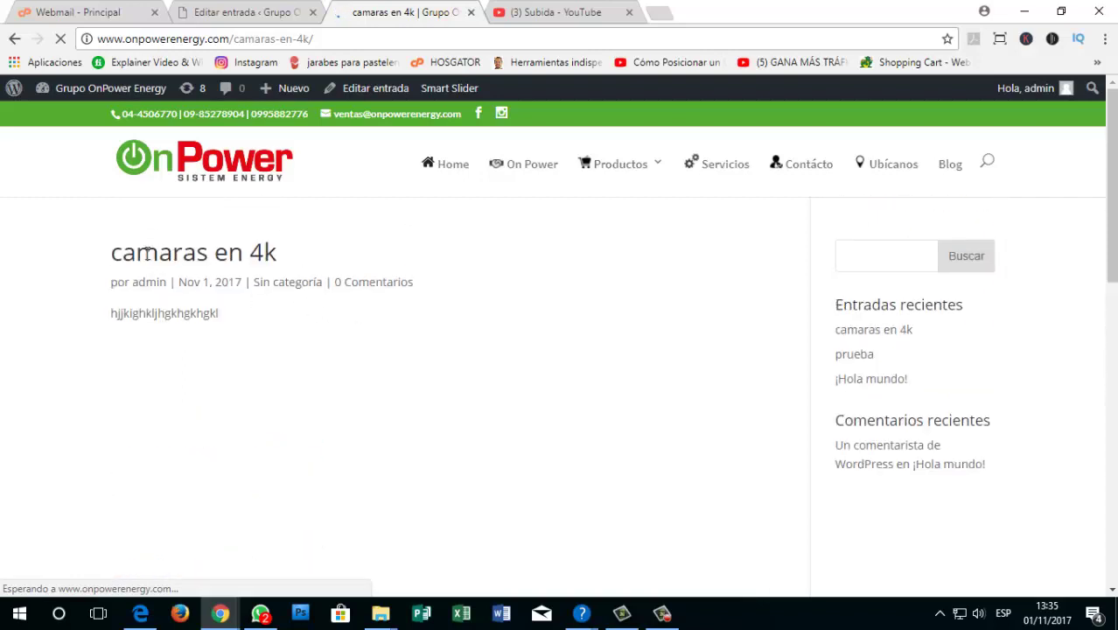
pyautogui.moveTo(156, 313); pyautogui.dragTo(165, 328)
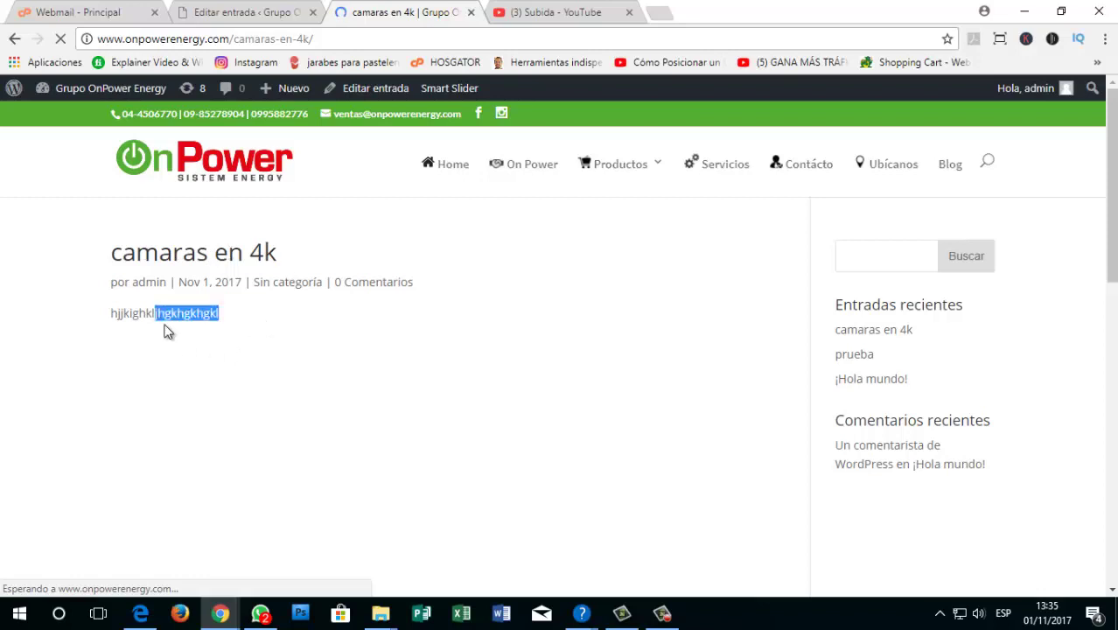
pyautogui.scroll(-1, 178, 302)
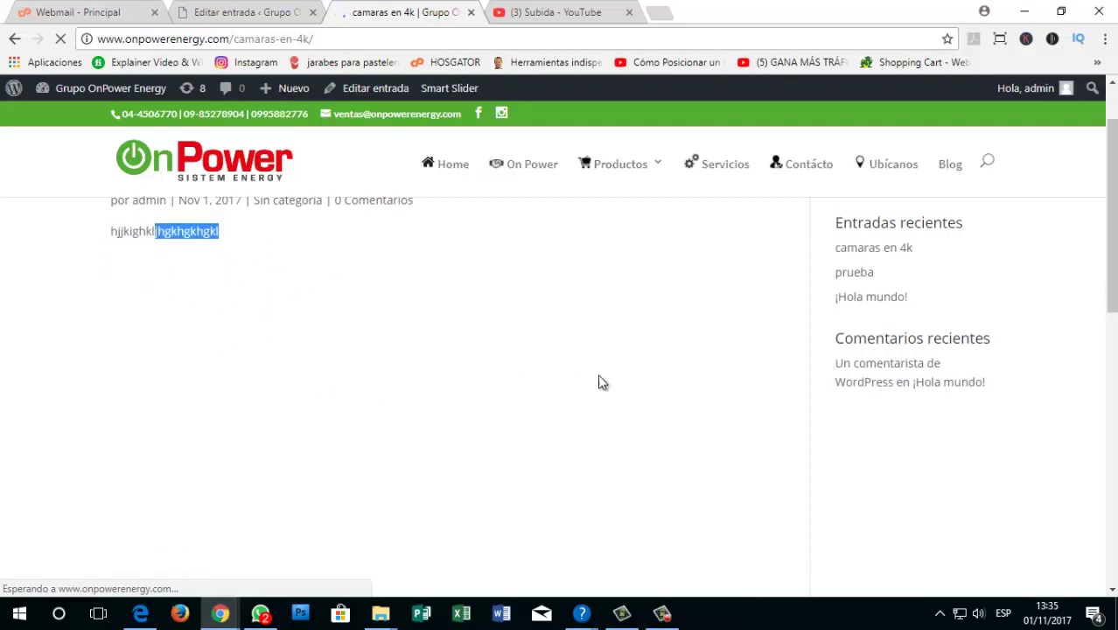
pyautogui.scroll(-3, 371, 303)
pyautogui.scroll(5, 330, 312)
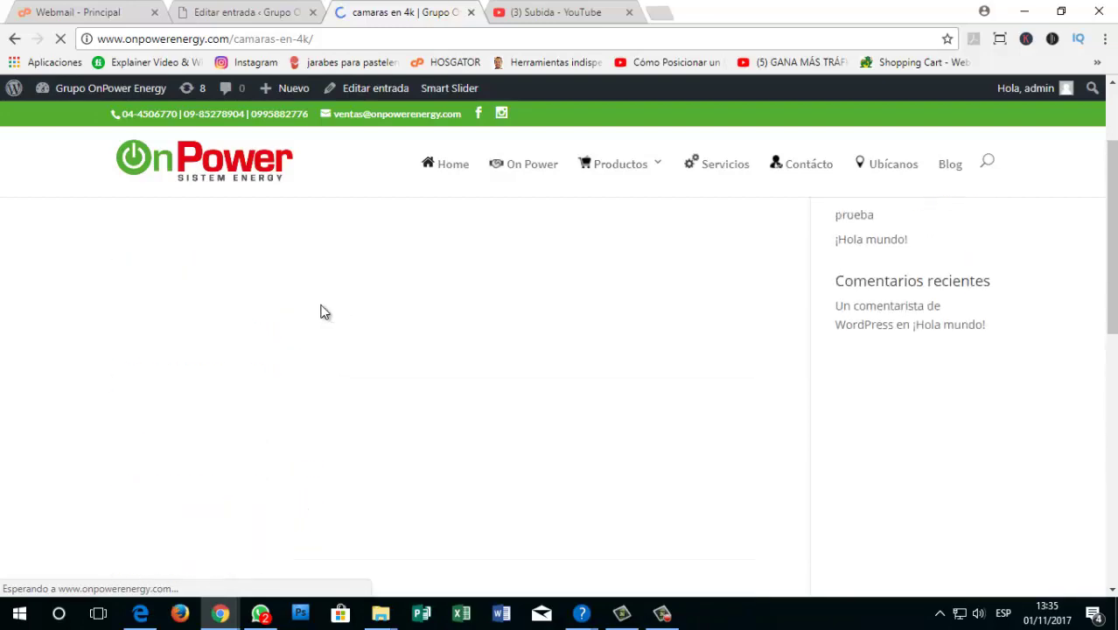
# Step: Check the post's Divi modules, category and featured image in the WordPress editor
pyautogui.click(251, 12)
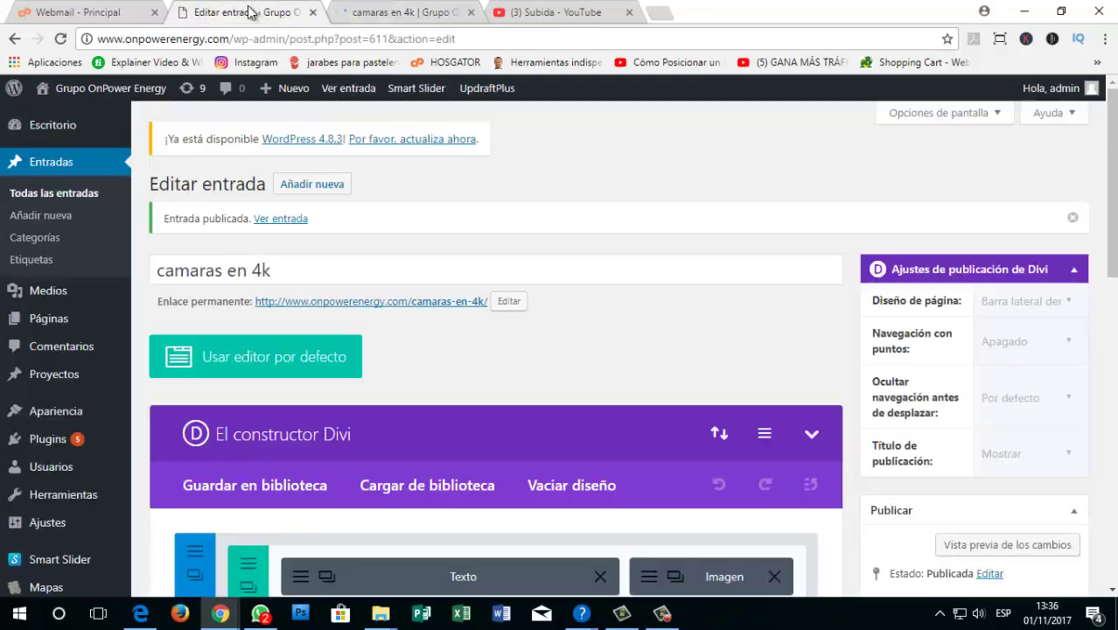
pyautogui.scroll(-5, 1011, 361)
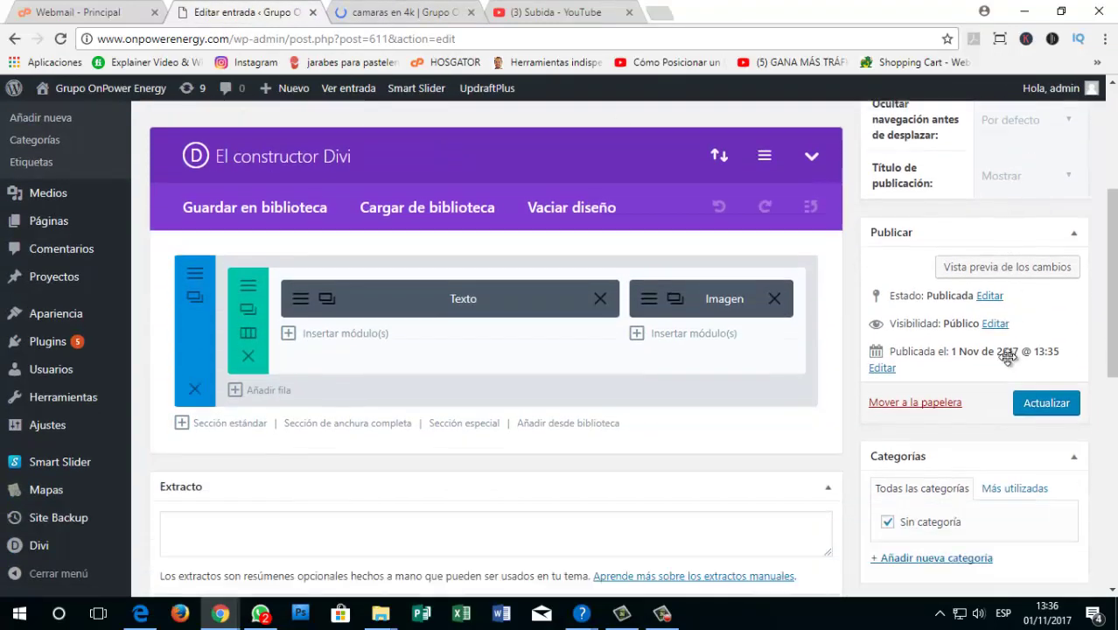
pyautogui.scroll(-3, 883, 324)
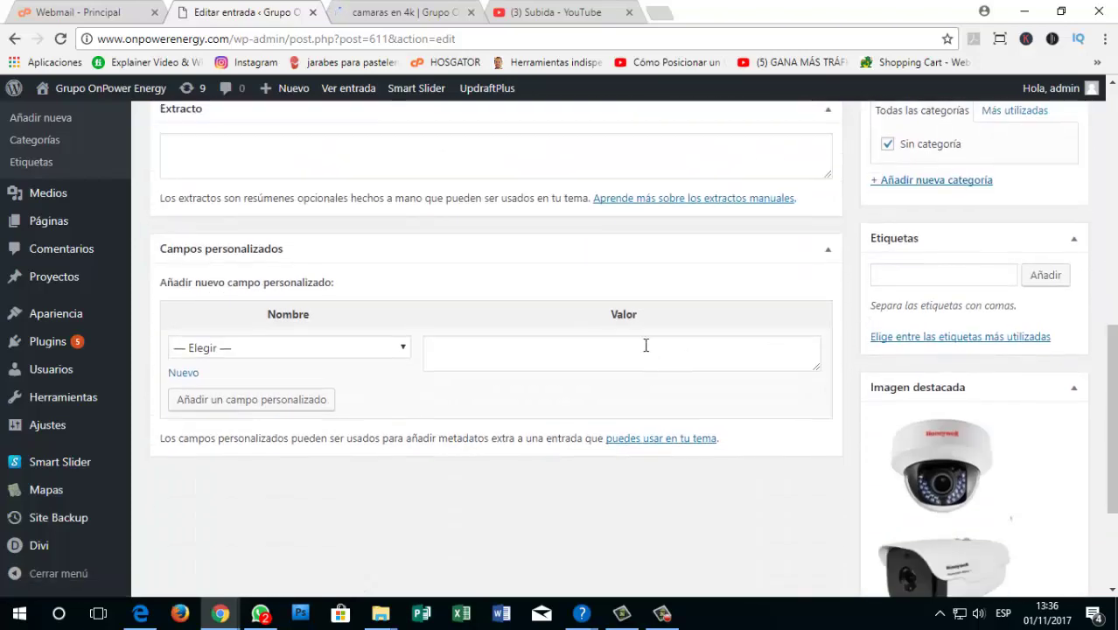
pyautogui.scroll(8, 613, 333)
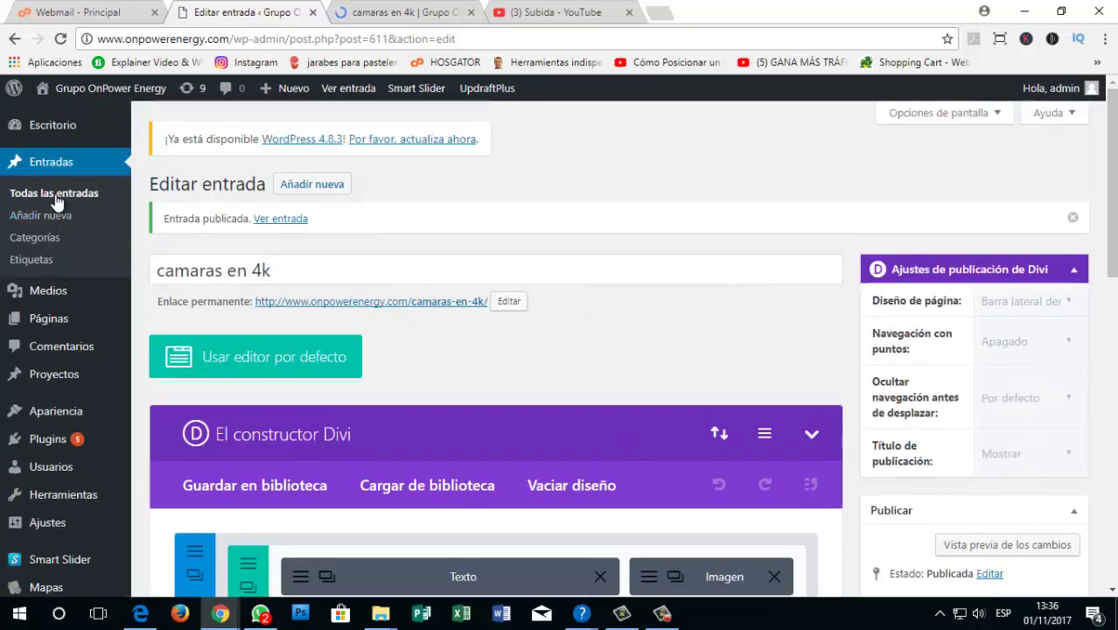
# Step: Move the "prueba" post to the trash from the list of all posts
pyautogui.click(56, 165)
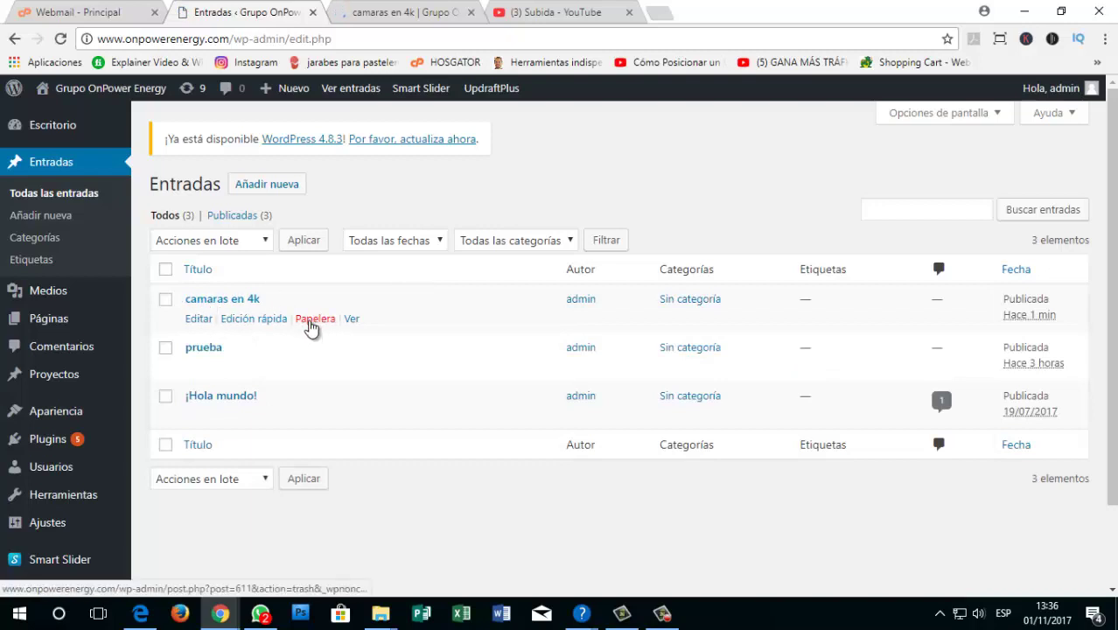
pyautogui.click(165, 299)
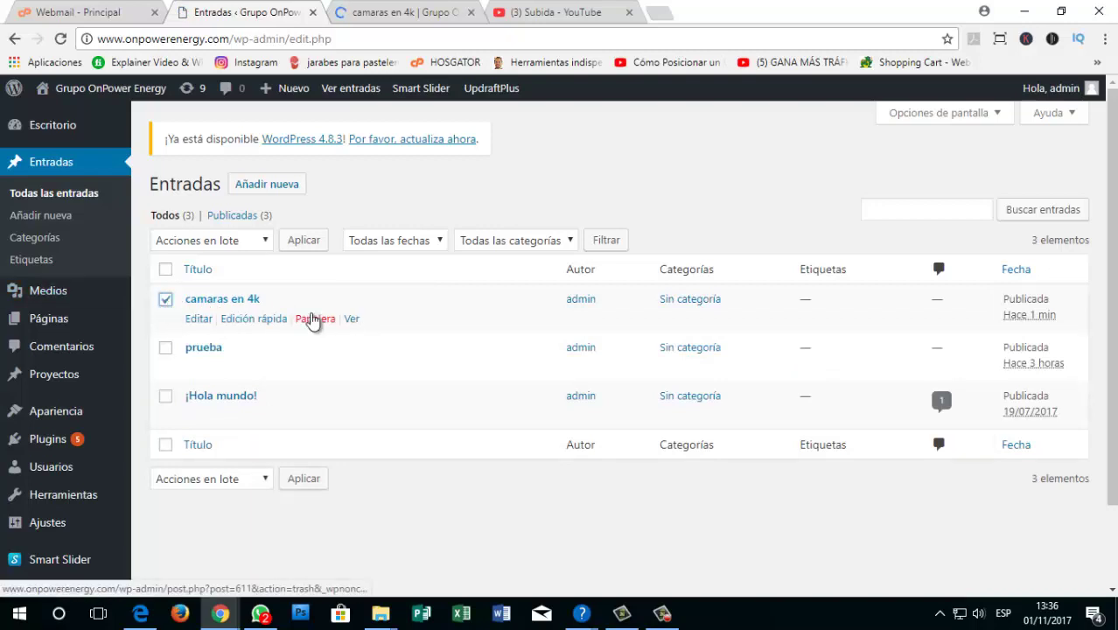
pyautogui.click(167, 349)
pyautogui.click(165, 299)
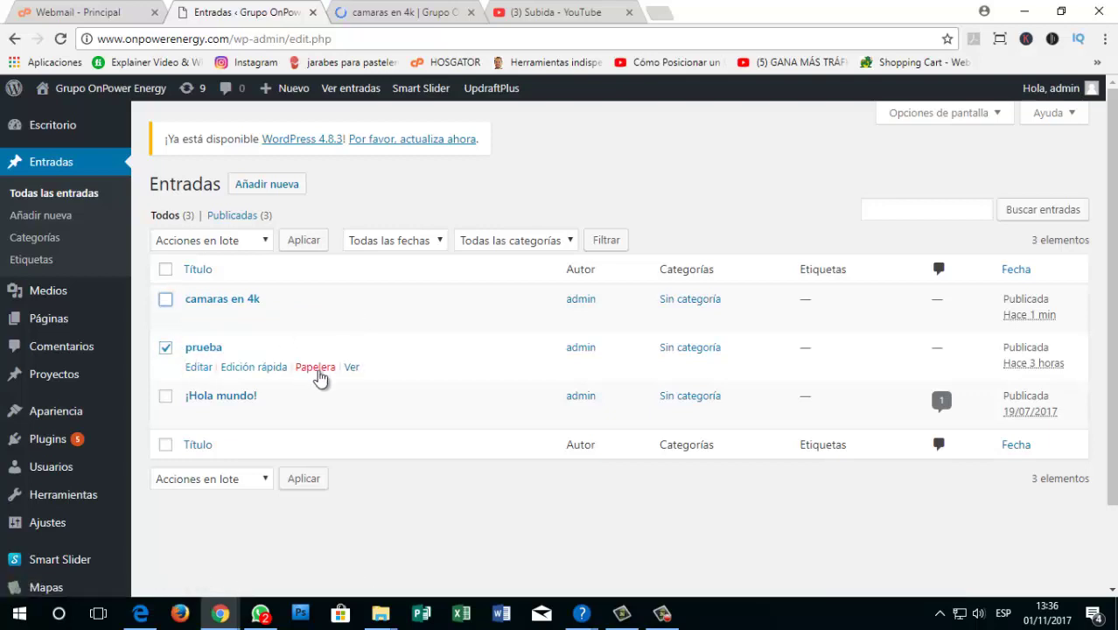
pyautogui.click(317, 369)
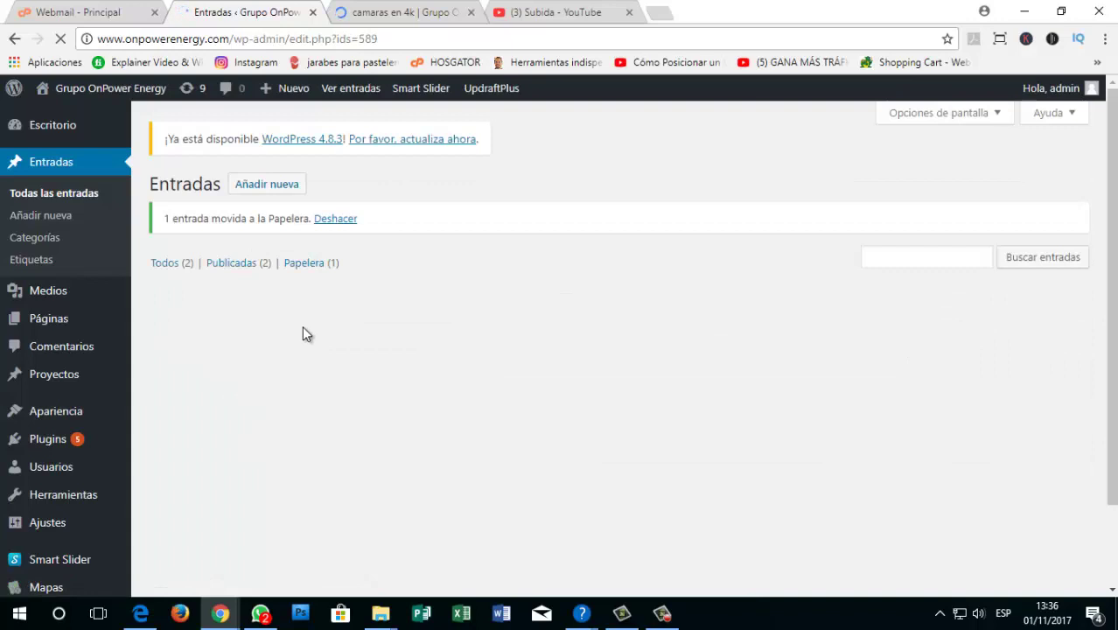
# Step: Review the featured image on the live "camaras en 4k" post and check the WordPress posts list
pyautogui.click(398, 11)
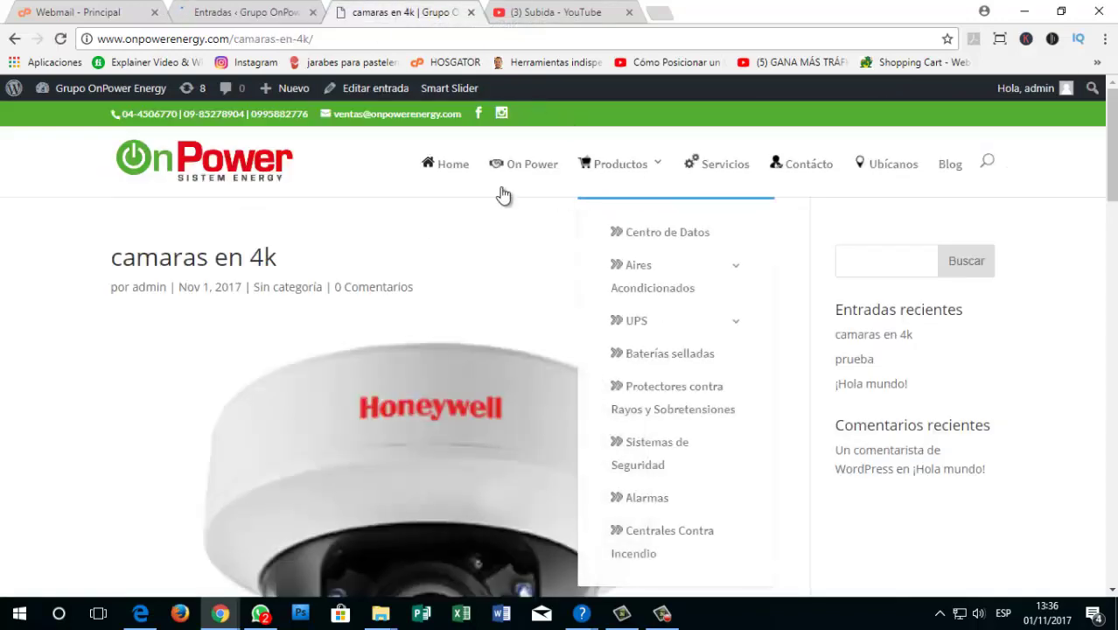
pyautogui.scroll(-15, 387, 306)
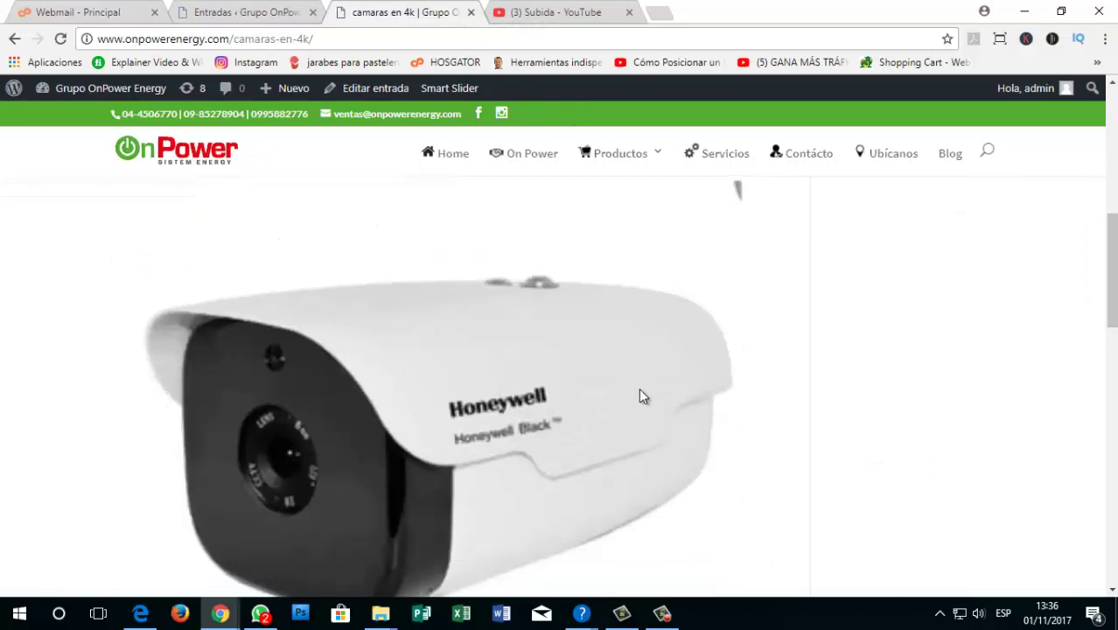
pyautogui.scroll(15, 629, 393)
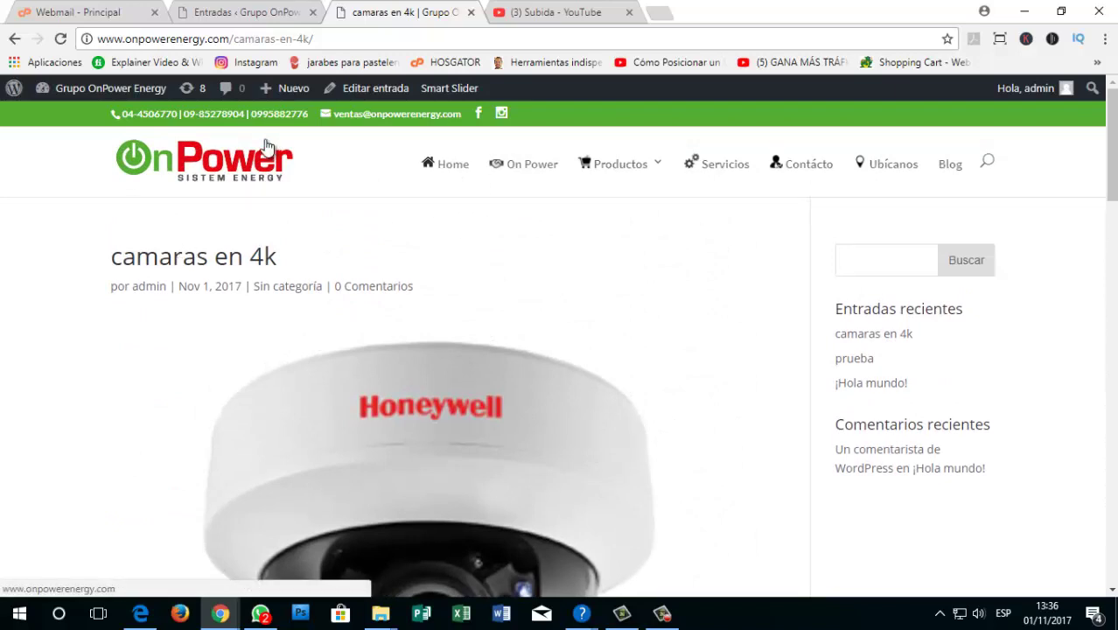
pyautogui.click(194, 12)
pyautogui.click(396, 9)
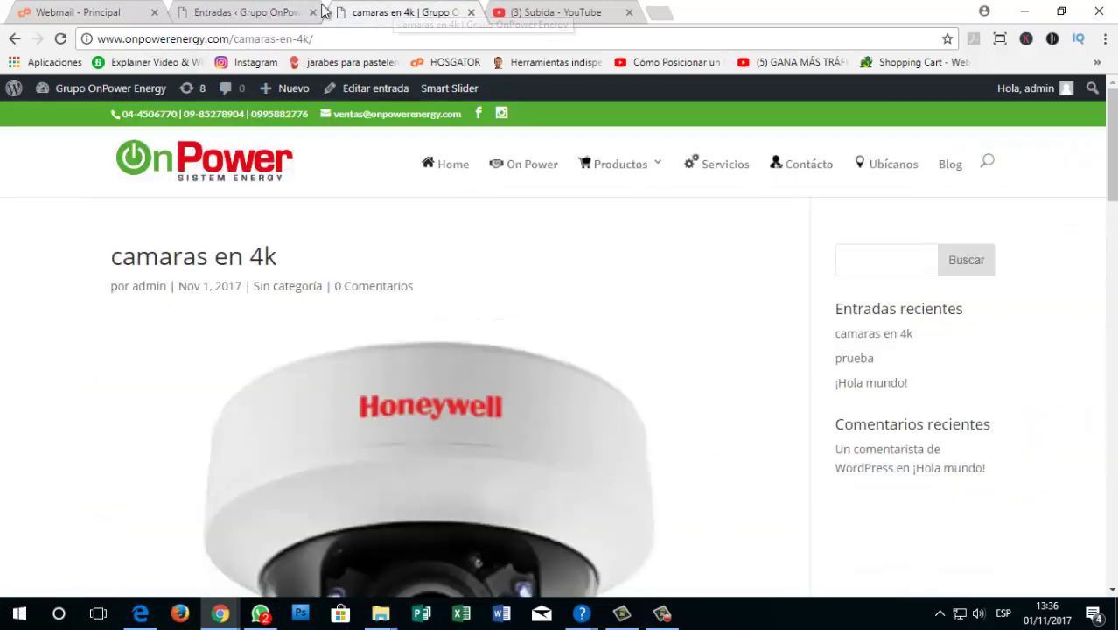
pyautogui.click(262, 14)
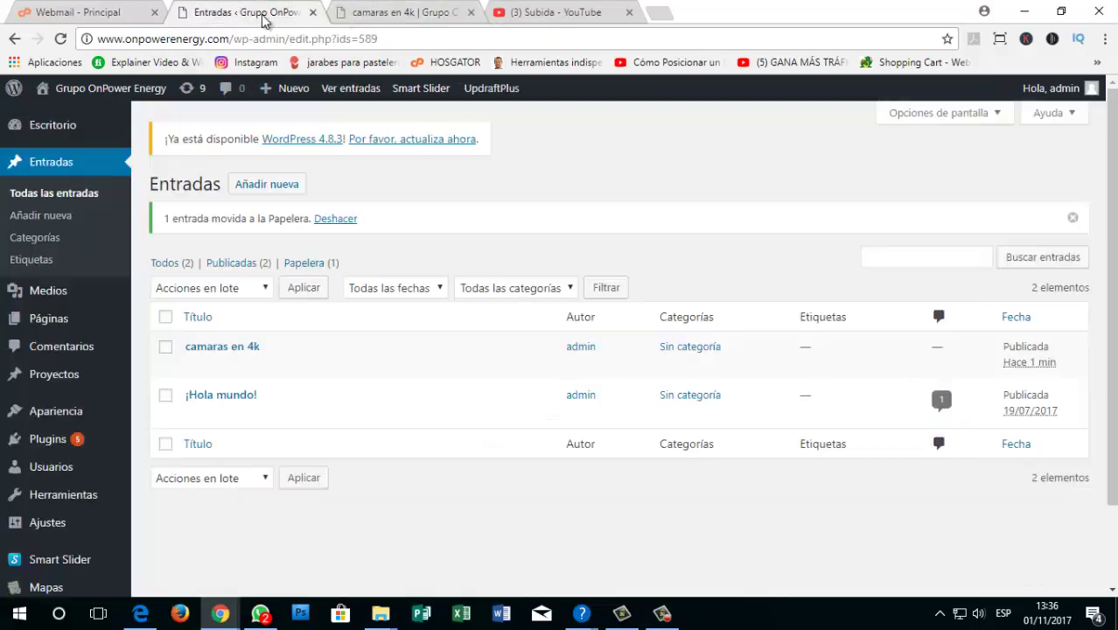
pyautogui.click(398, 12)
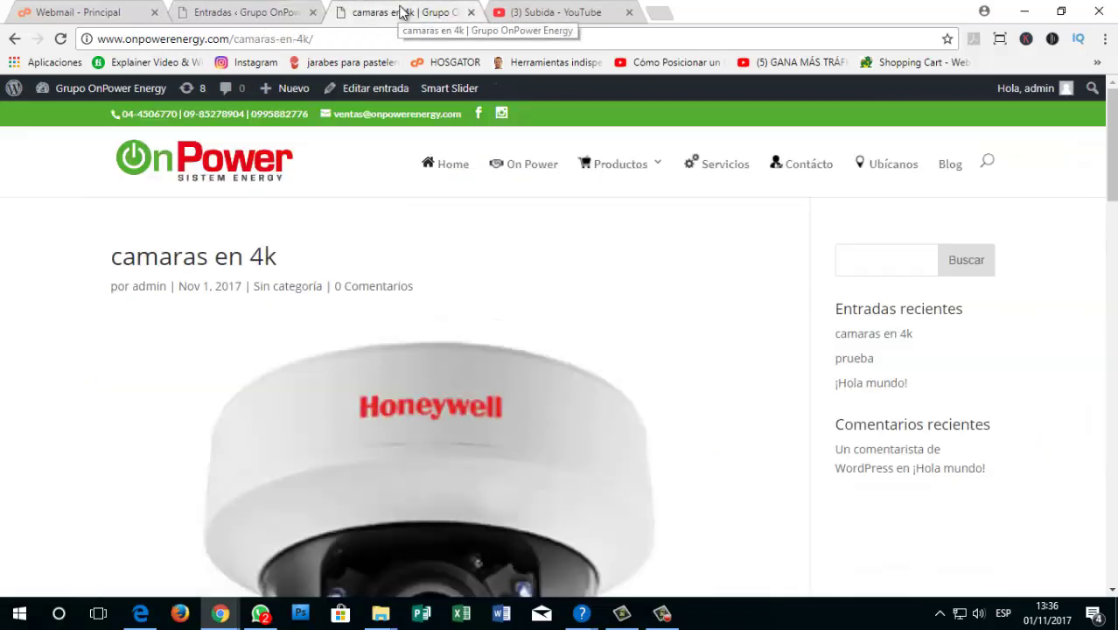
# Step: Log the admin account out of the WordPress dashboard
pyautogui.click(298, 12)
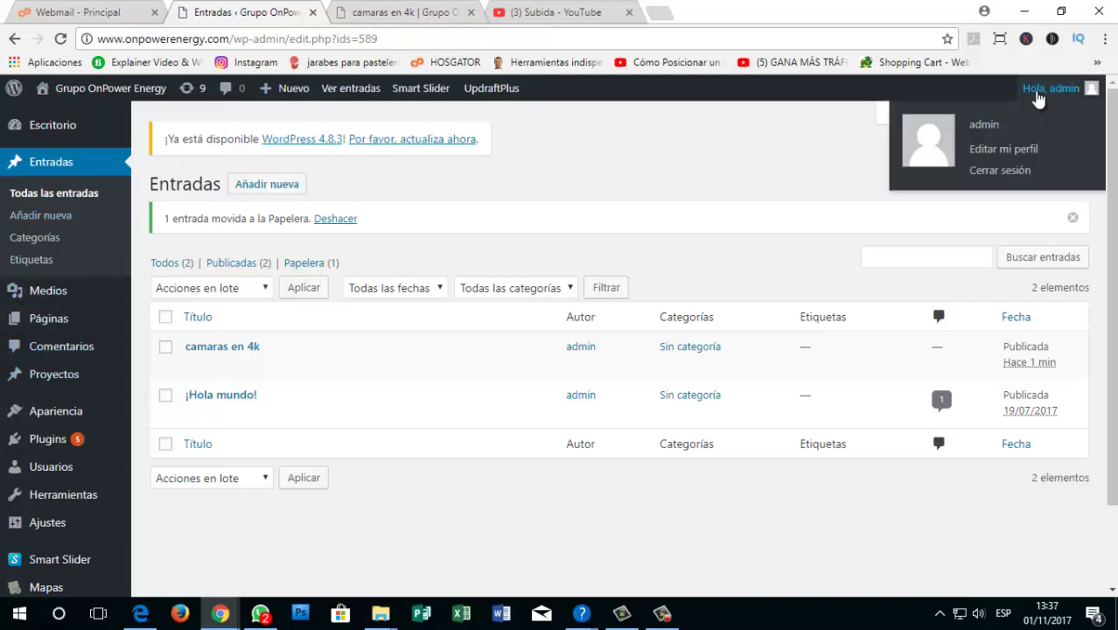
pyautogui.moveTo(1046, 95)
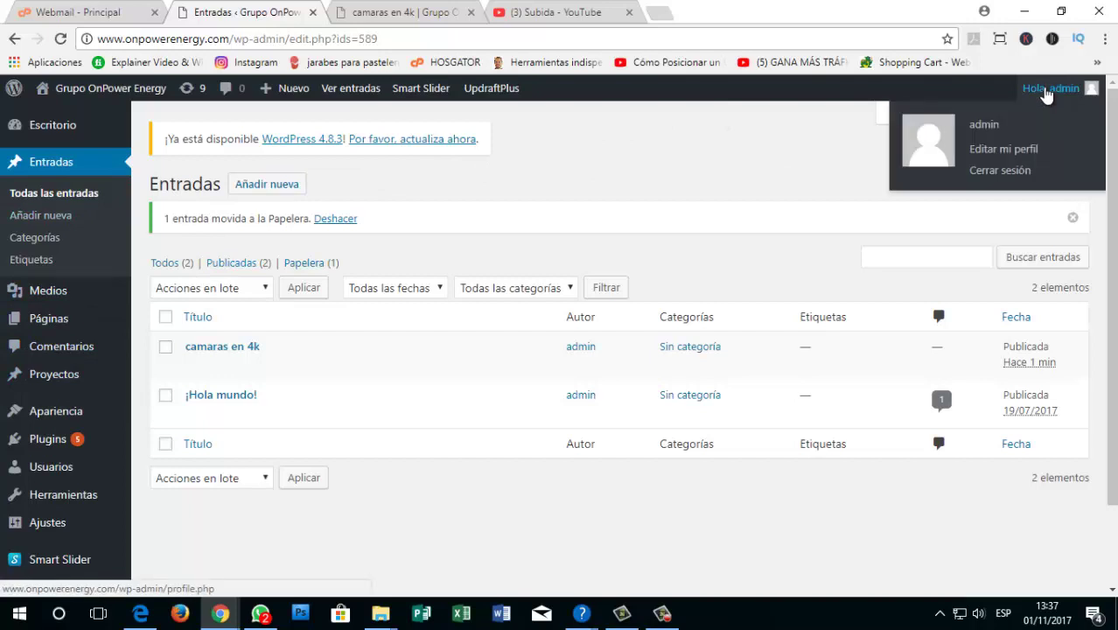
pyautogui.click(998, 171)
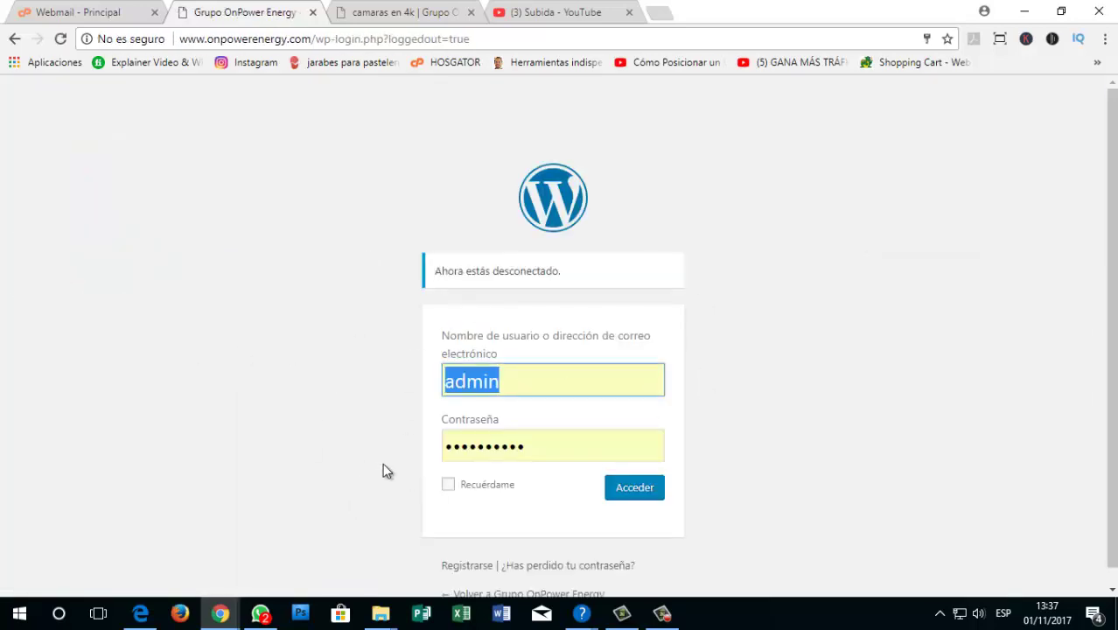
pyautogui.click(662, 613)
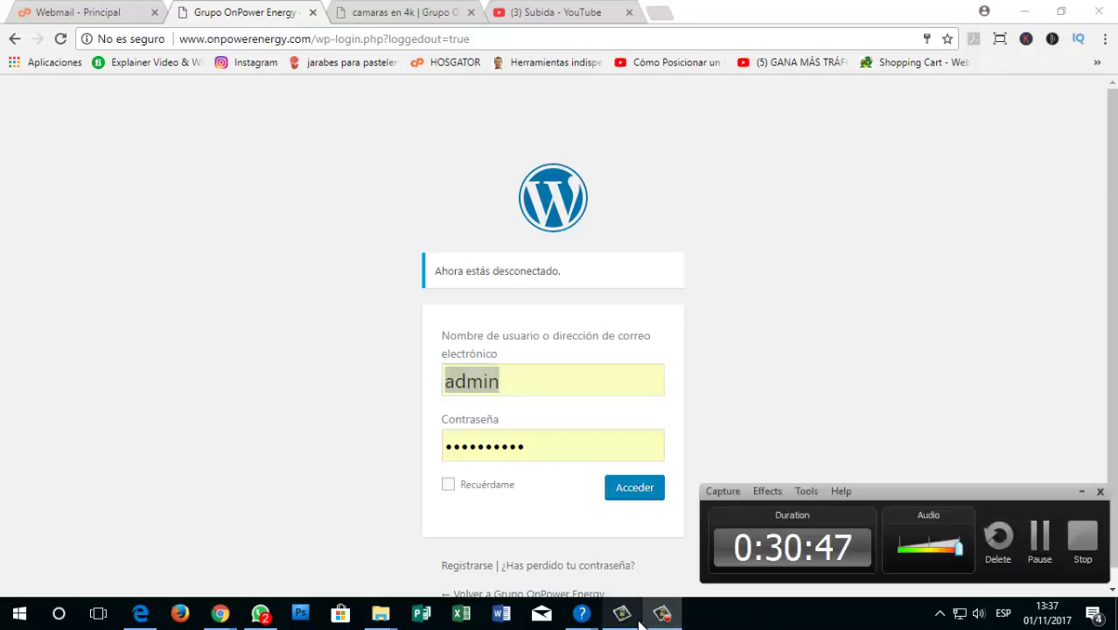